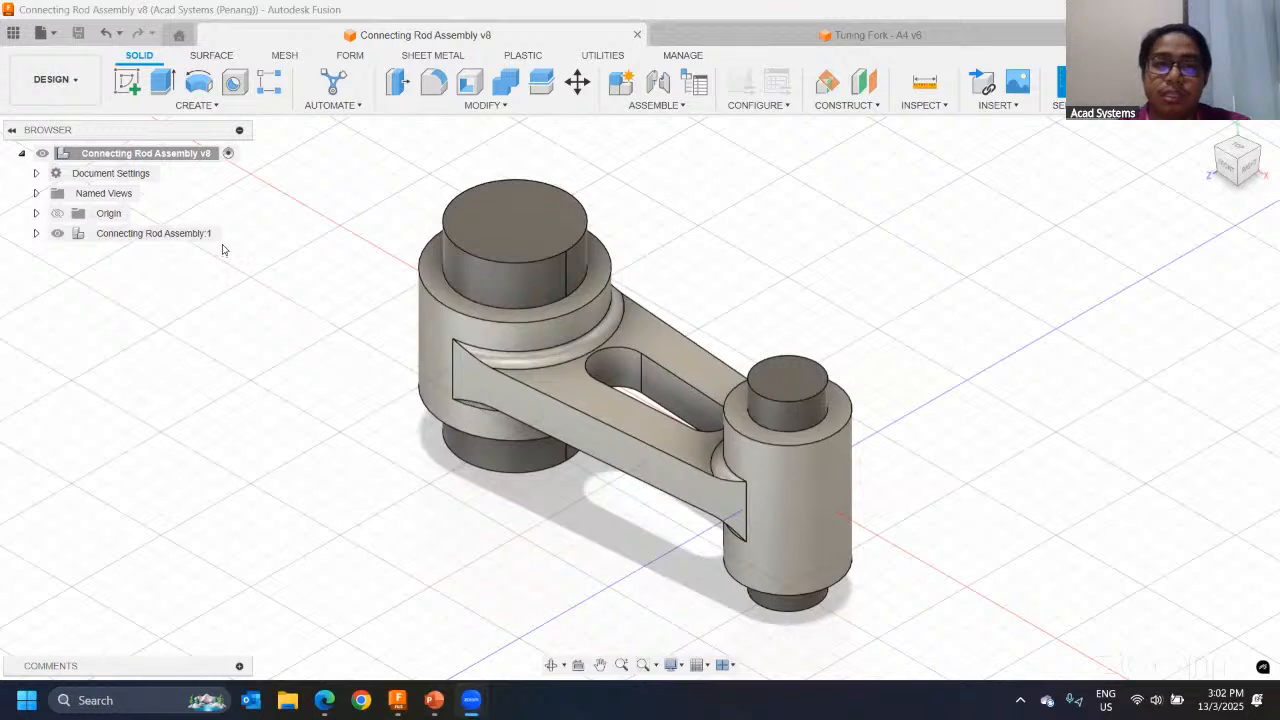
# Step: Switch the connecting rod assembly to the Simulation workspace and collapse the contents of Study 2
pyautogui.click(55, 80)
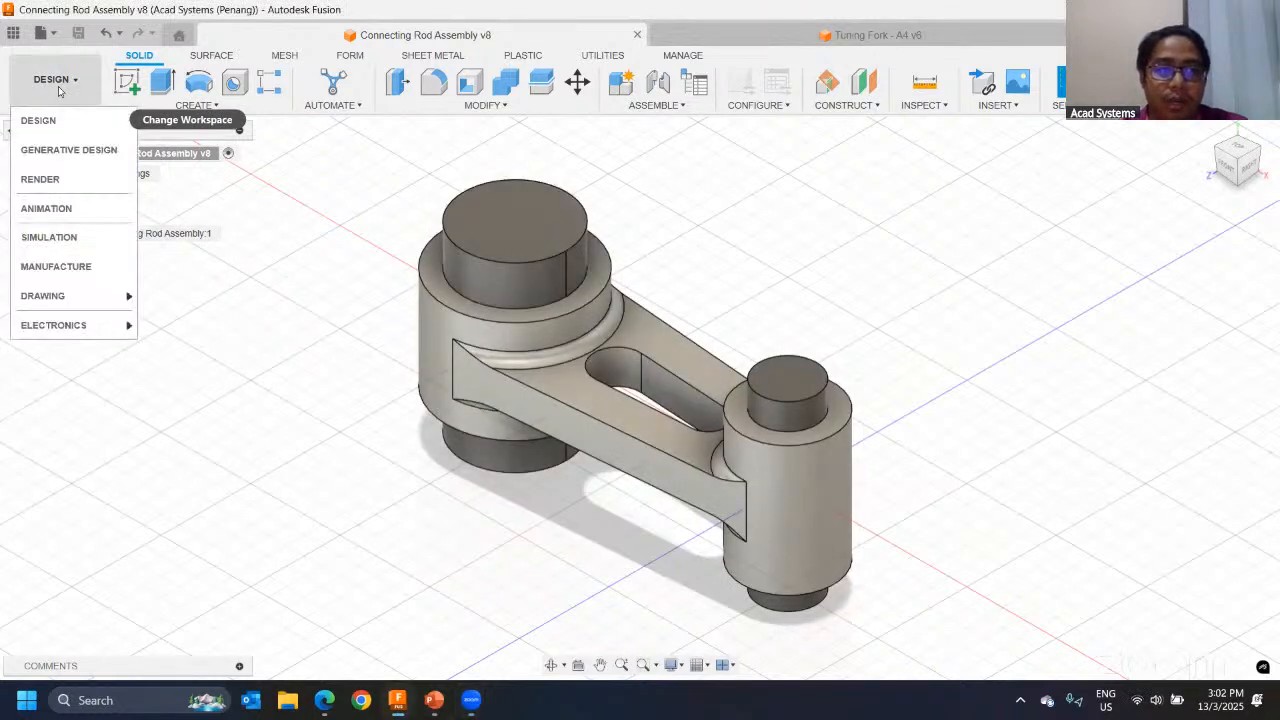
pyautogui.click(49, 237)
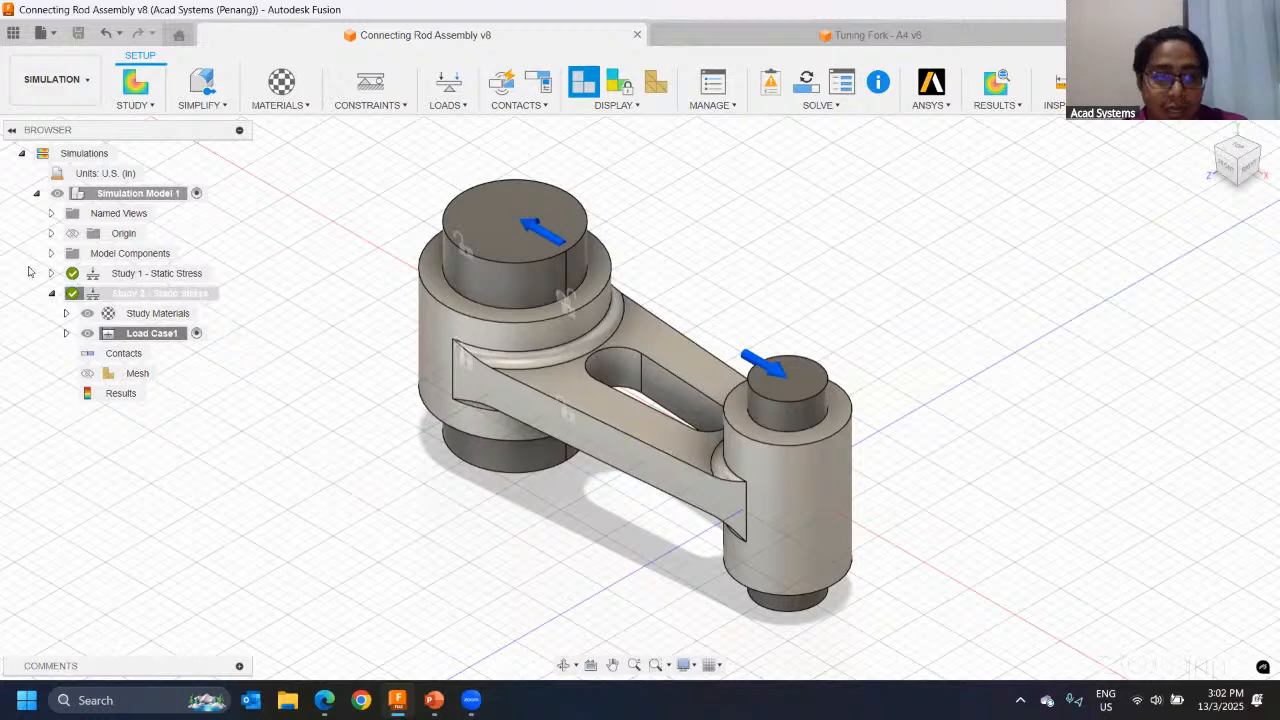
pyautogui.click(52, 294)
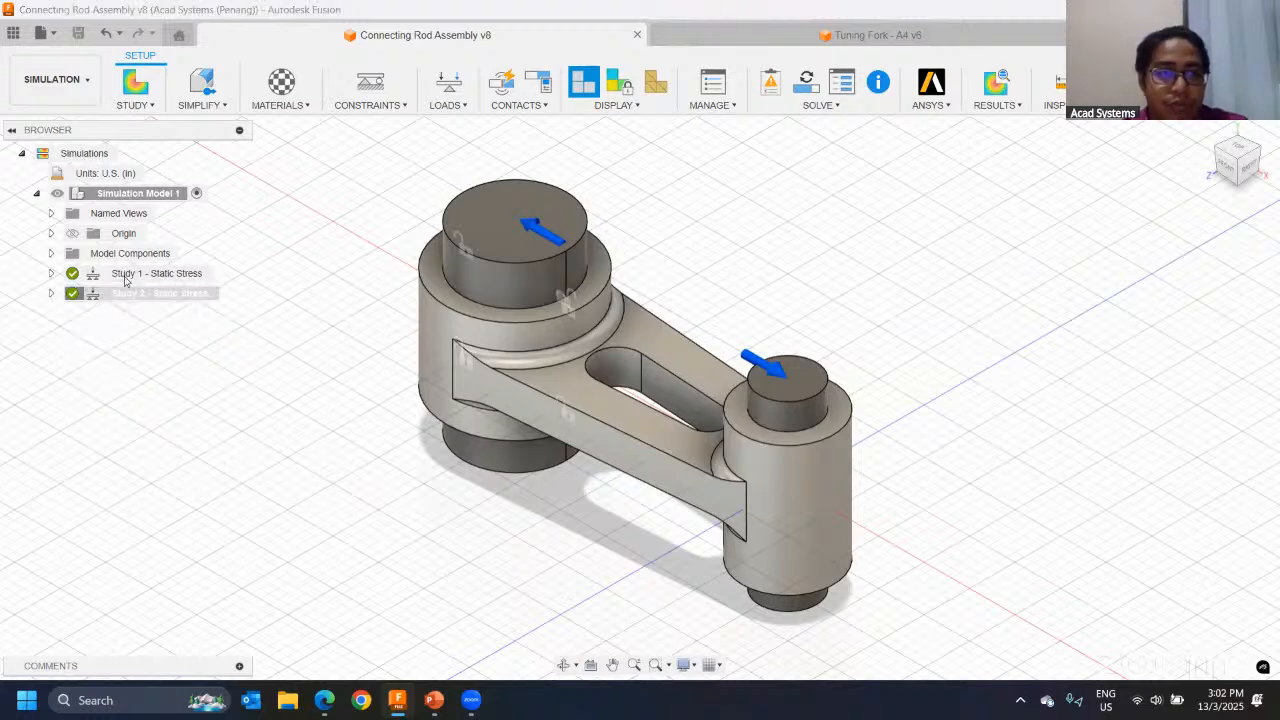
pyautogui.click(120, 292)
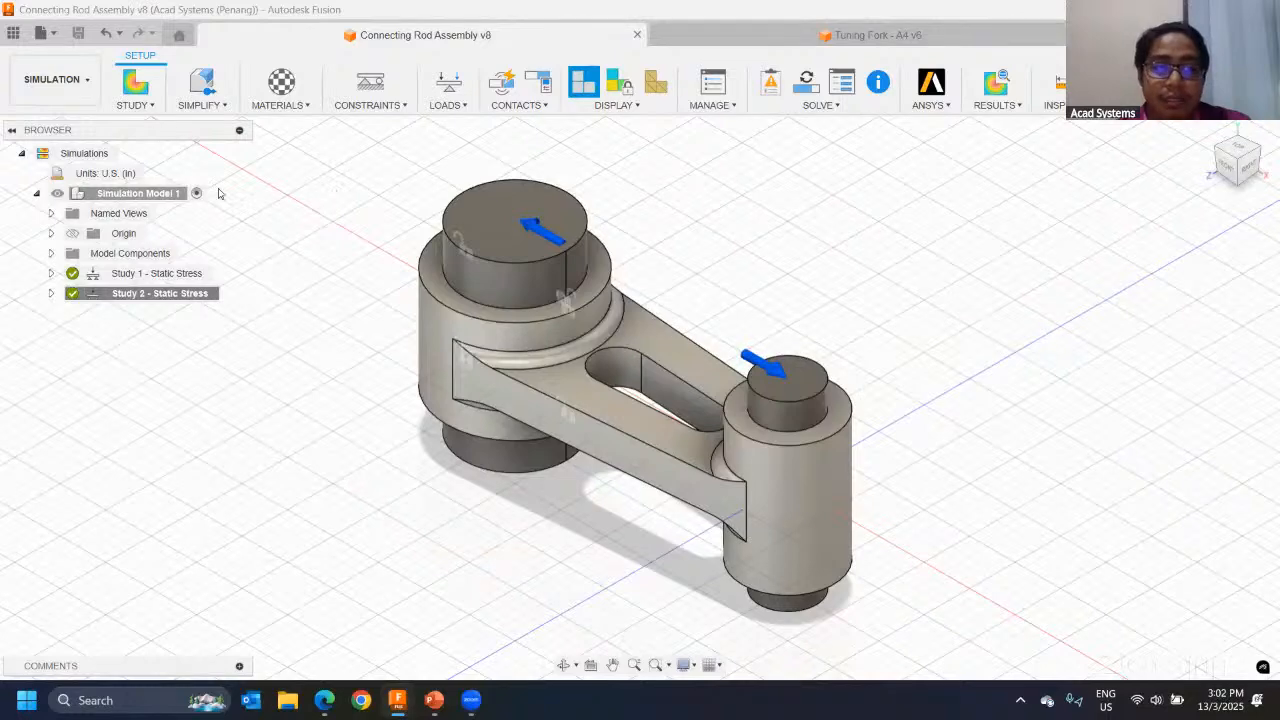
# Step: Create a new Static Stress study for the connecting rod assembly
pyautogui.click(58, 84)
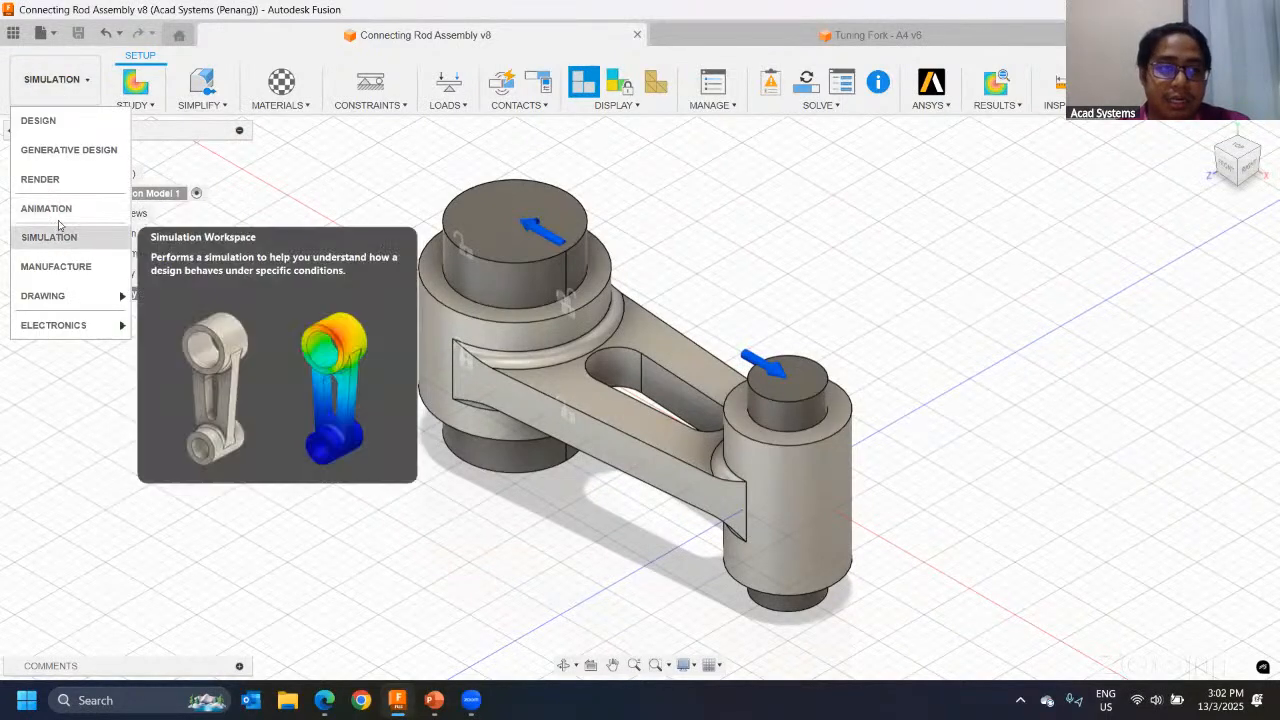
pyautogui.click(292, 178)
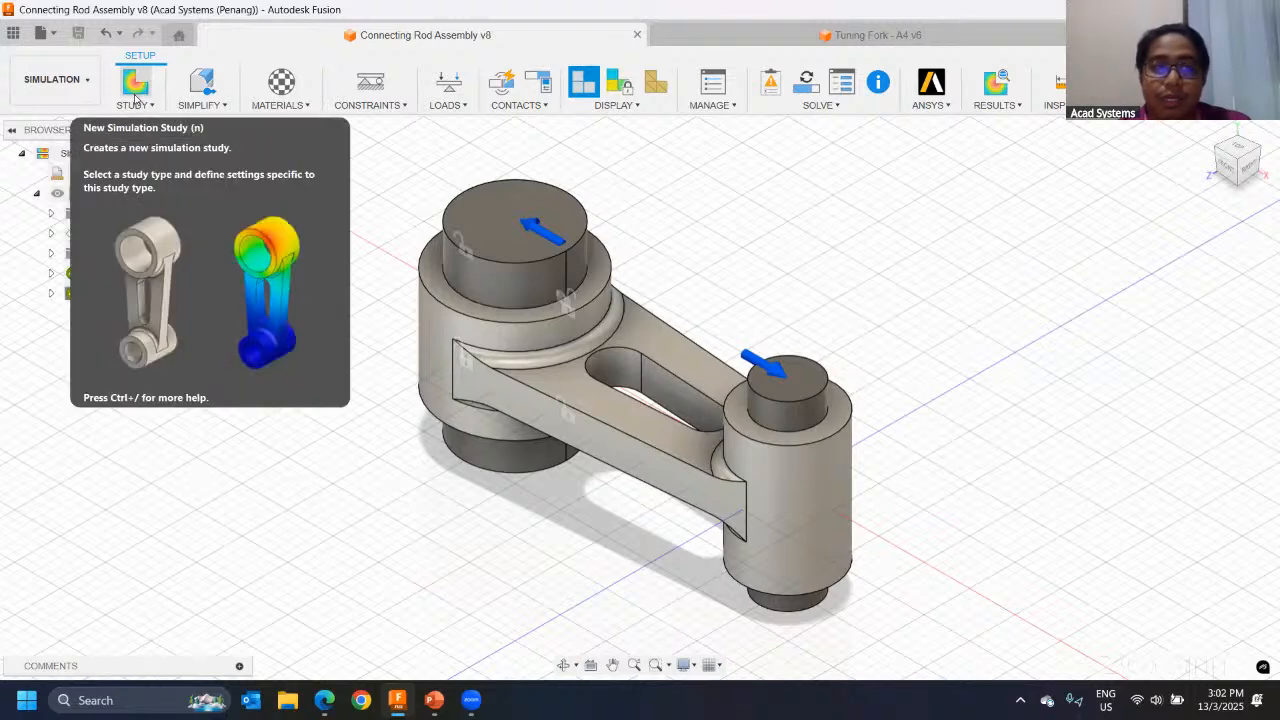
pyautogui.click(137, 93)
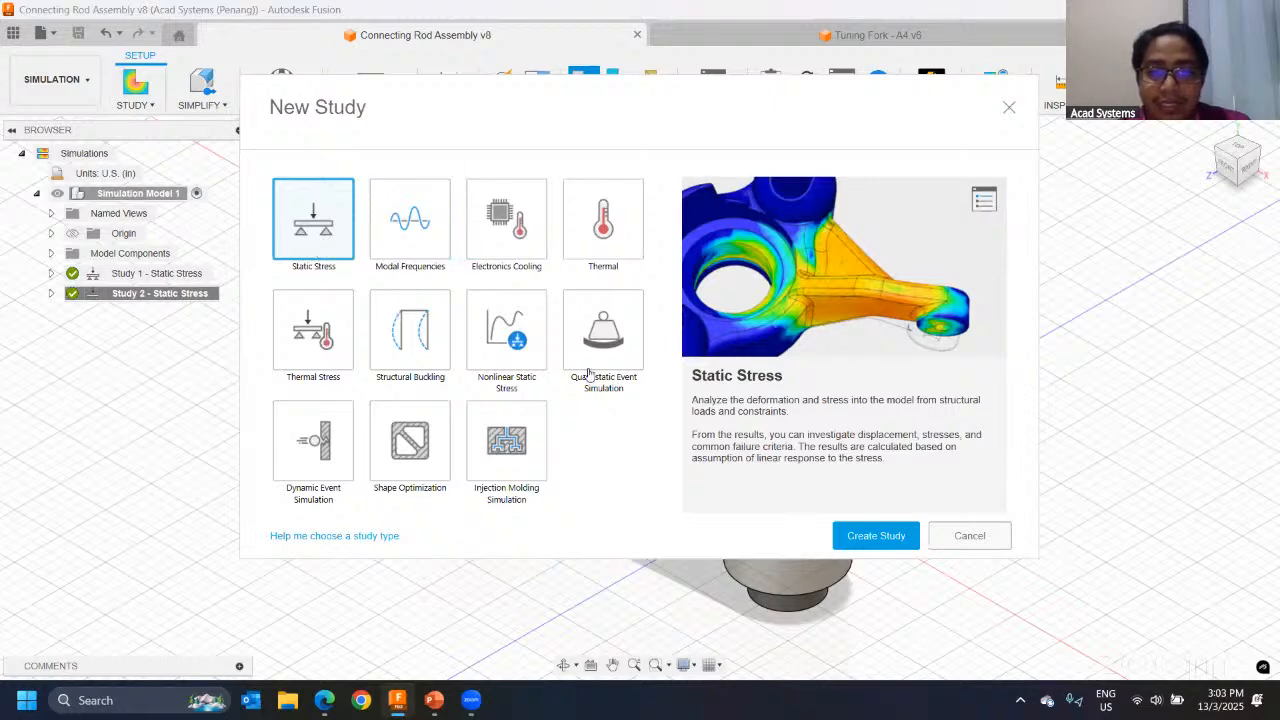
pyautogui.click(866, 535)
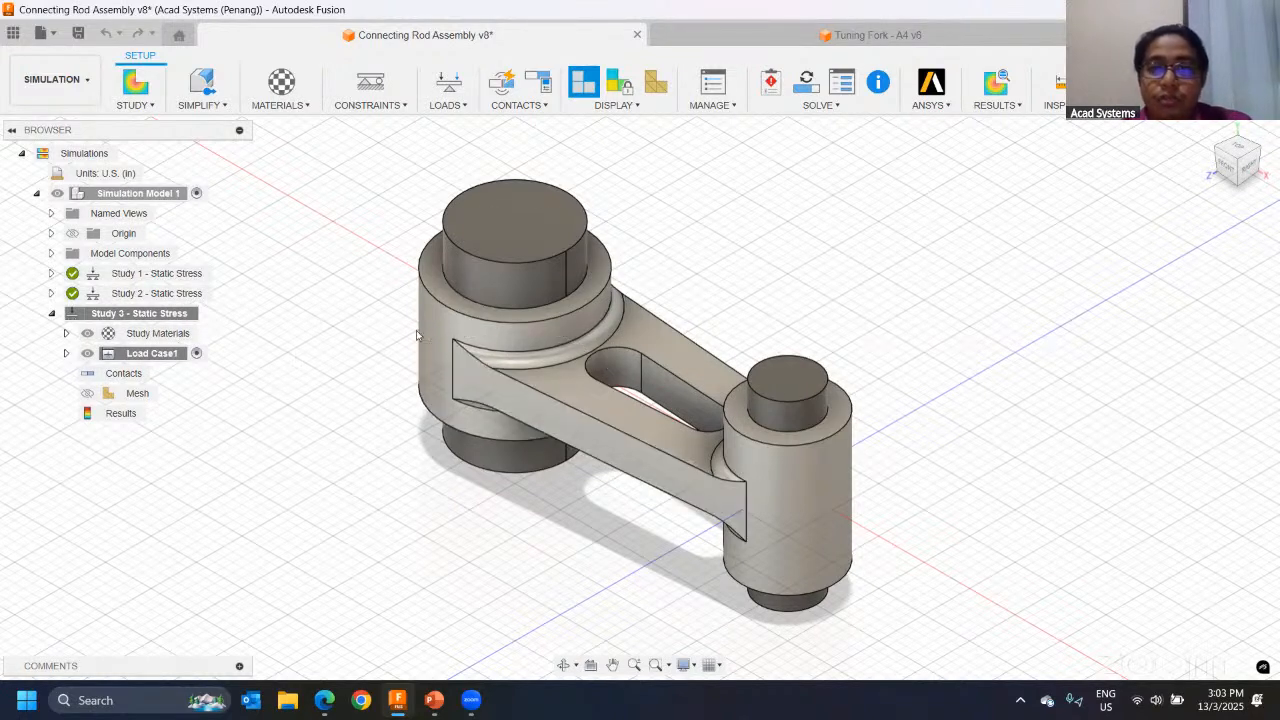
# Step: Edit the simulation units, choosing the Custom unit set with length in m and mass in lbmass
pyautogui.moveTo(353, 353); pyautogui.dragTo(335, 334, button='middle')
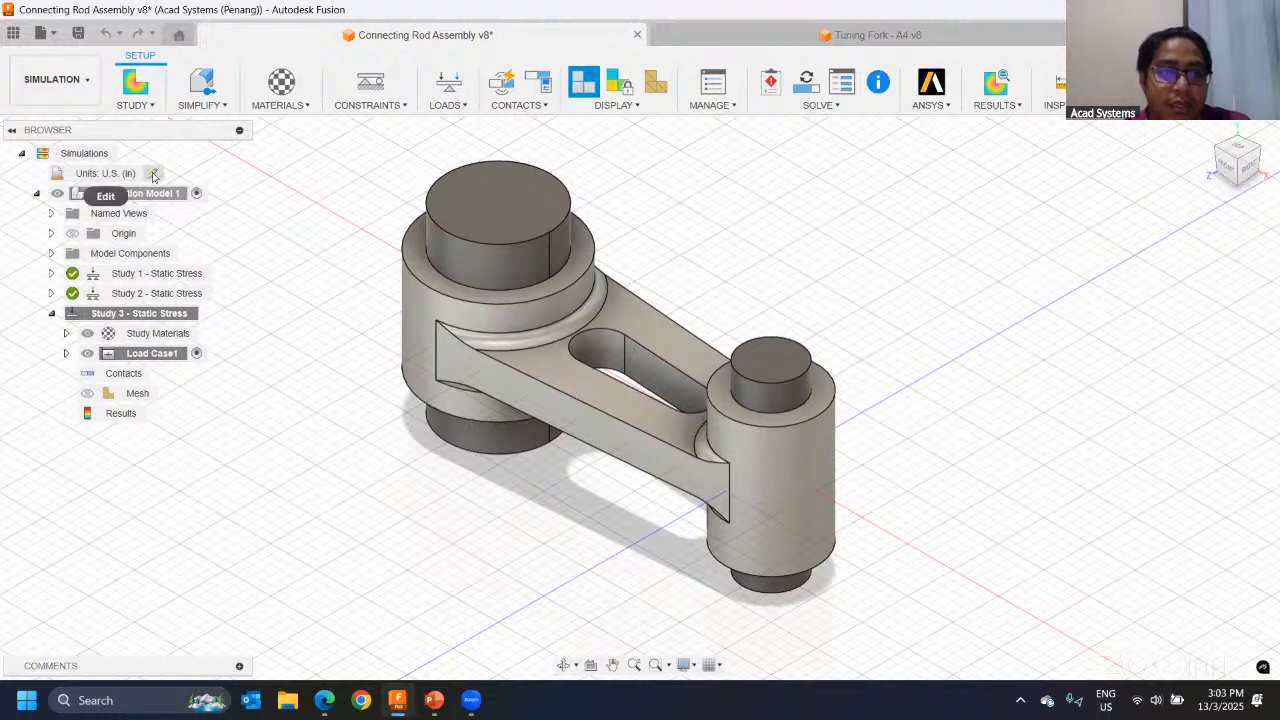
pyautogui.click(154, 174)
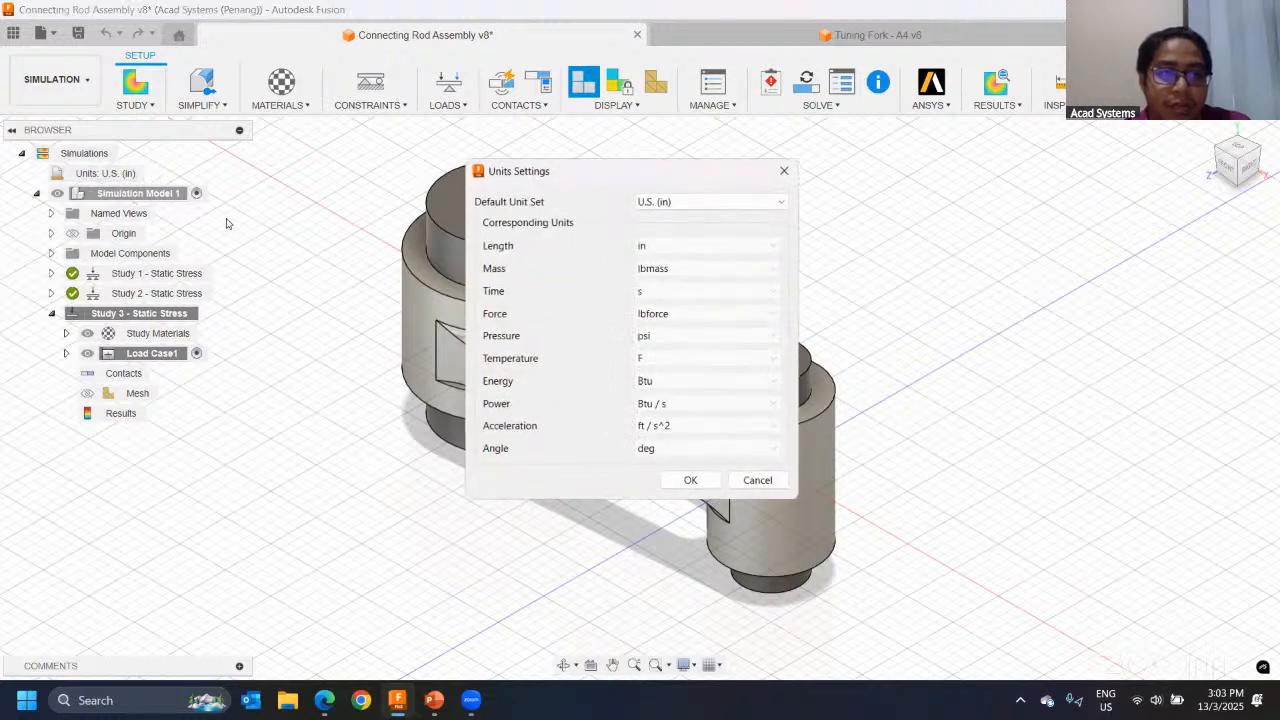
pyautogui.click(670, 202)
pyautogui.click(667, 250)
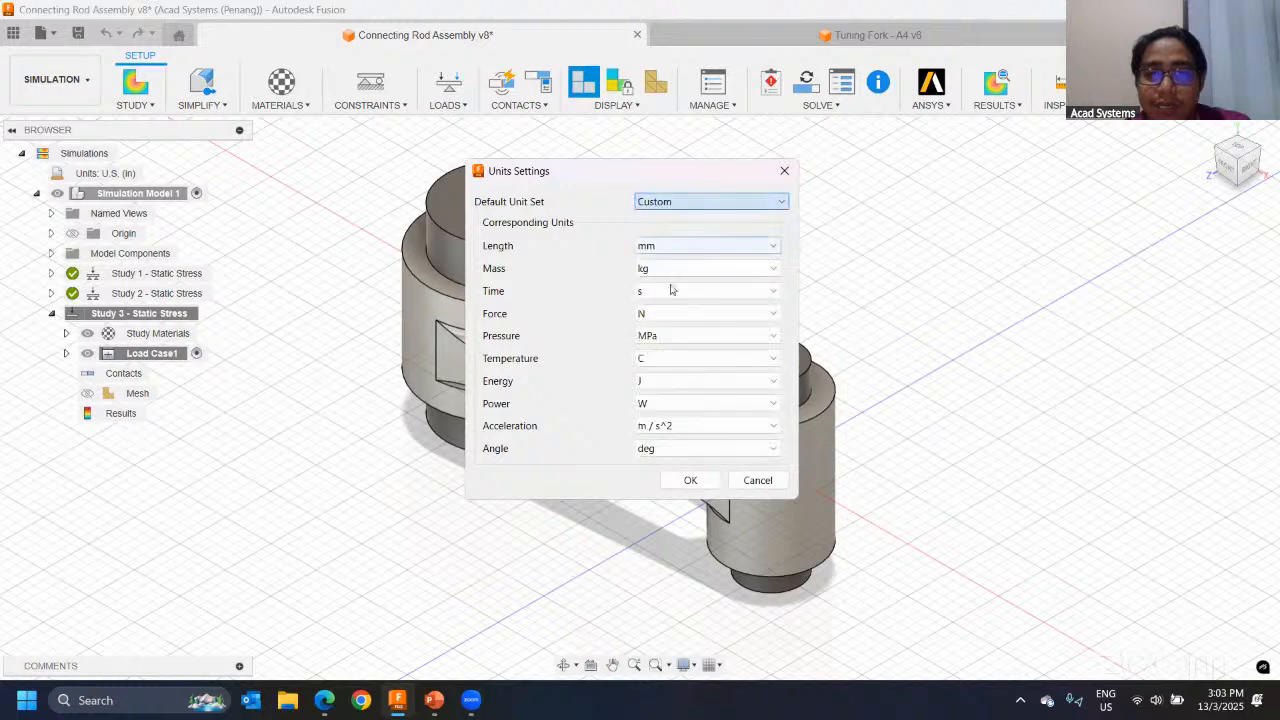
pyautogui.click(685, 246)
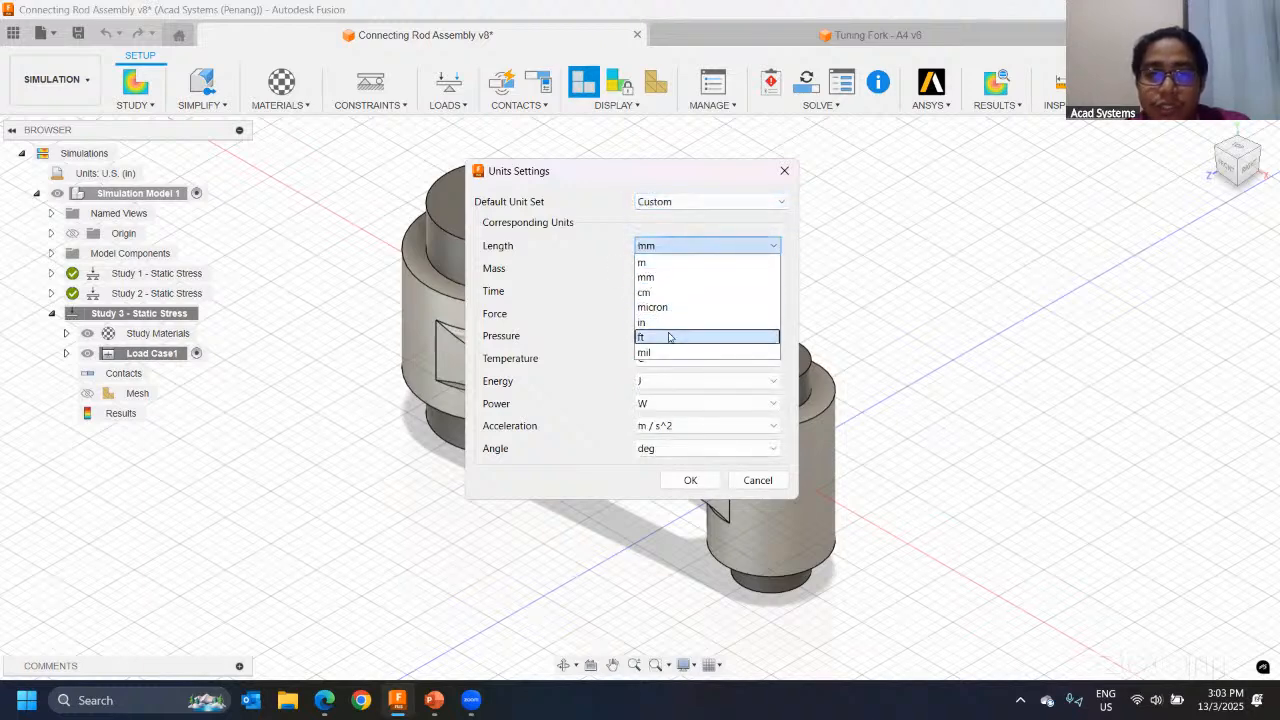
pyautogui.click(670, 262)
pyautogui.click(673, 270)
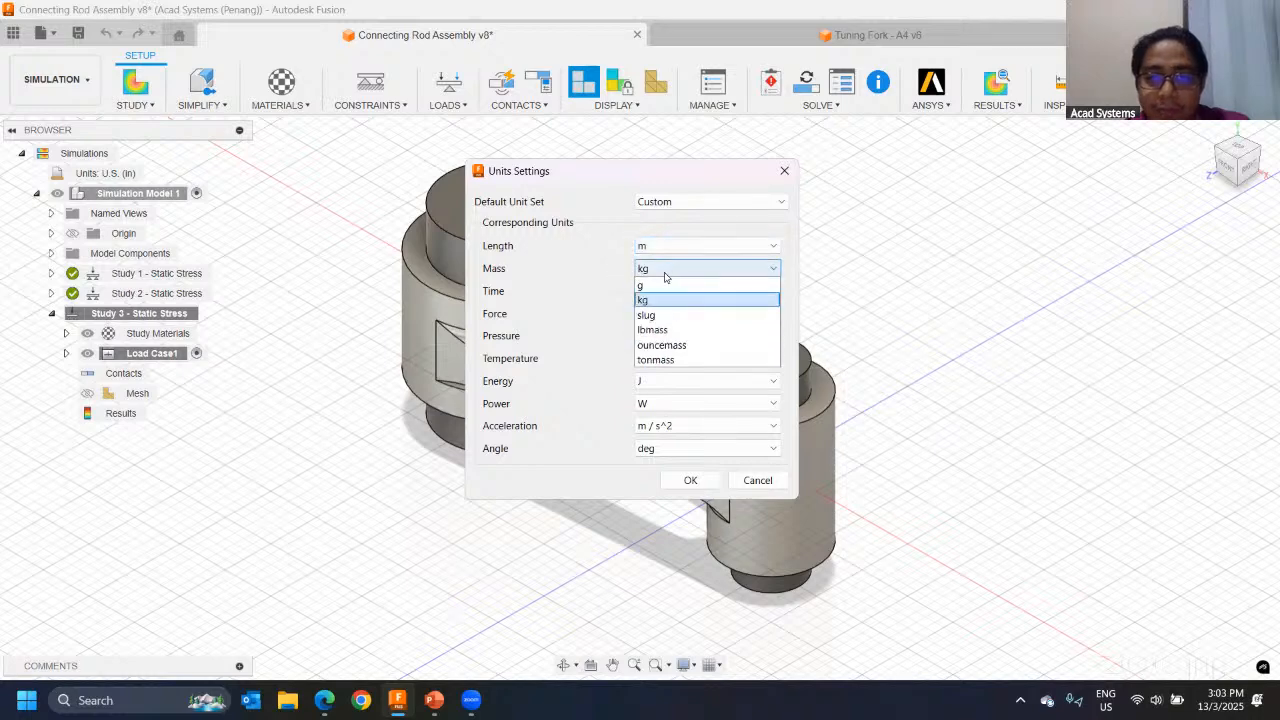
pyautogui.click(679, 333)
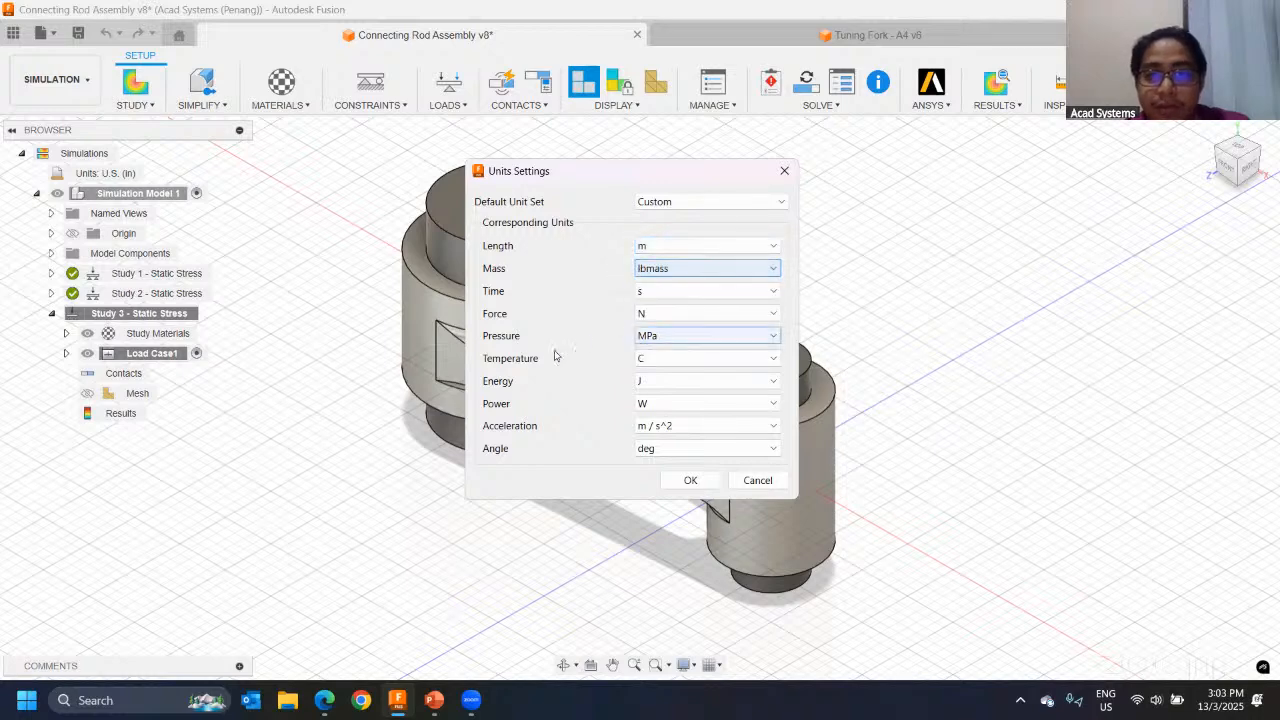
# Step: Try the Metric (SI) default unit set, and apply U.S. (in) as the simulation's unit set
pyautogui.click(660, 203)
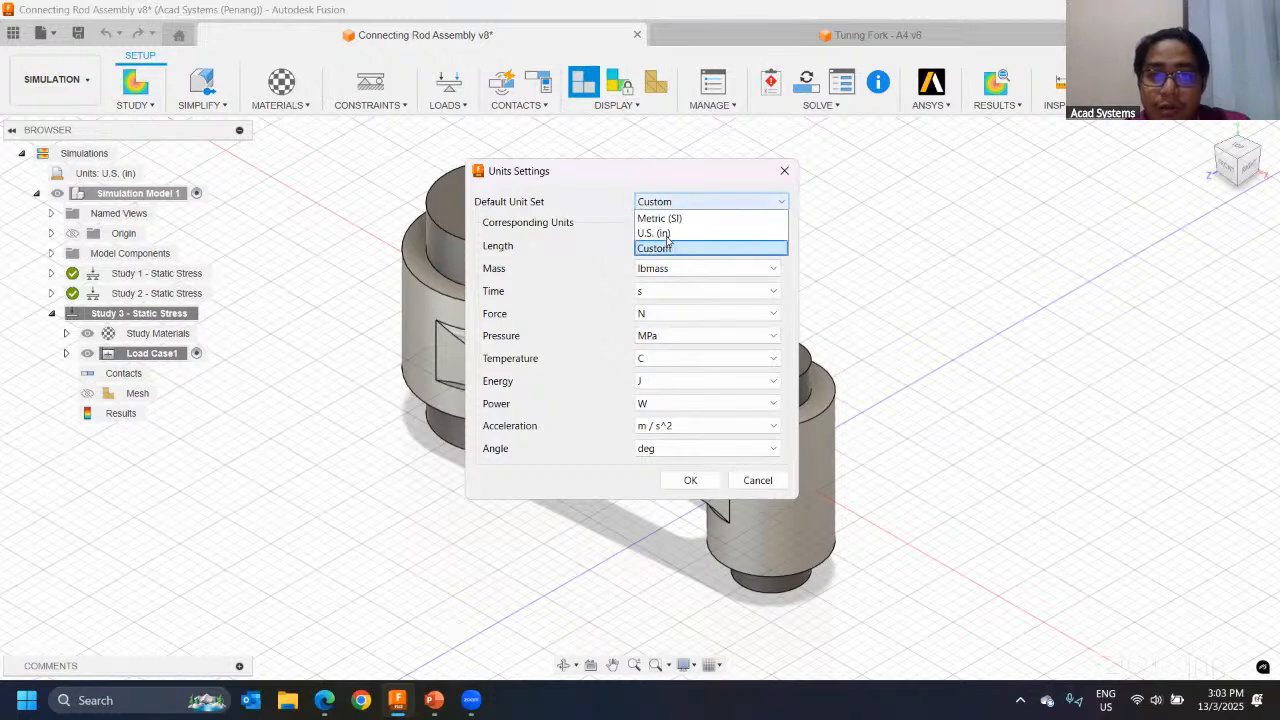
pyautogui.click(667, 219)
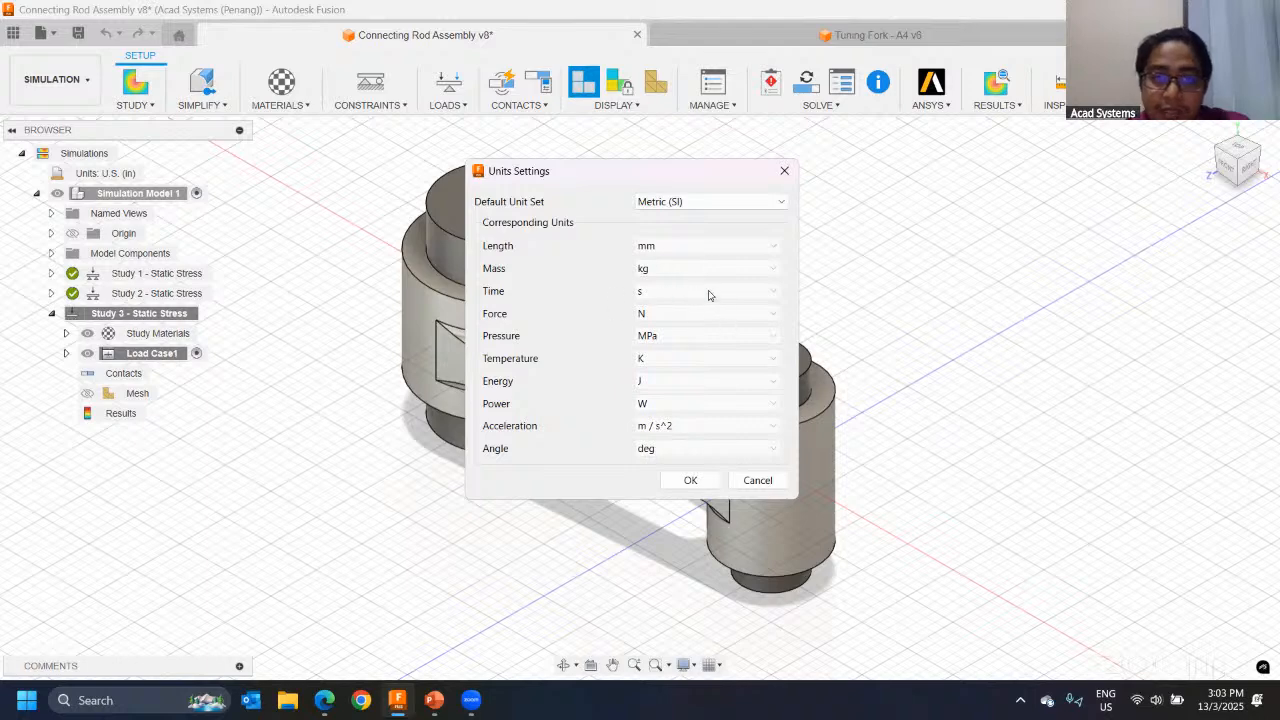
pyautogui.click(667, 204)
pyautogui.click(693, 233)
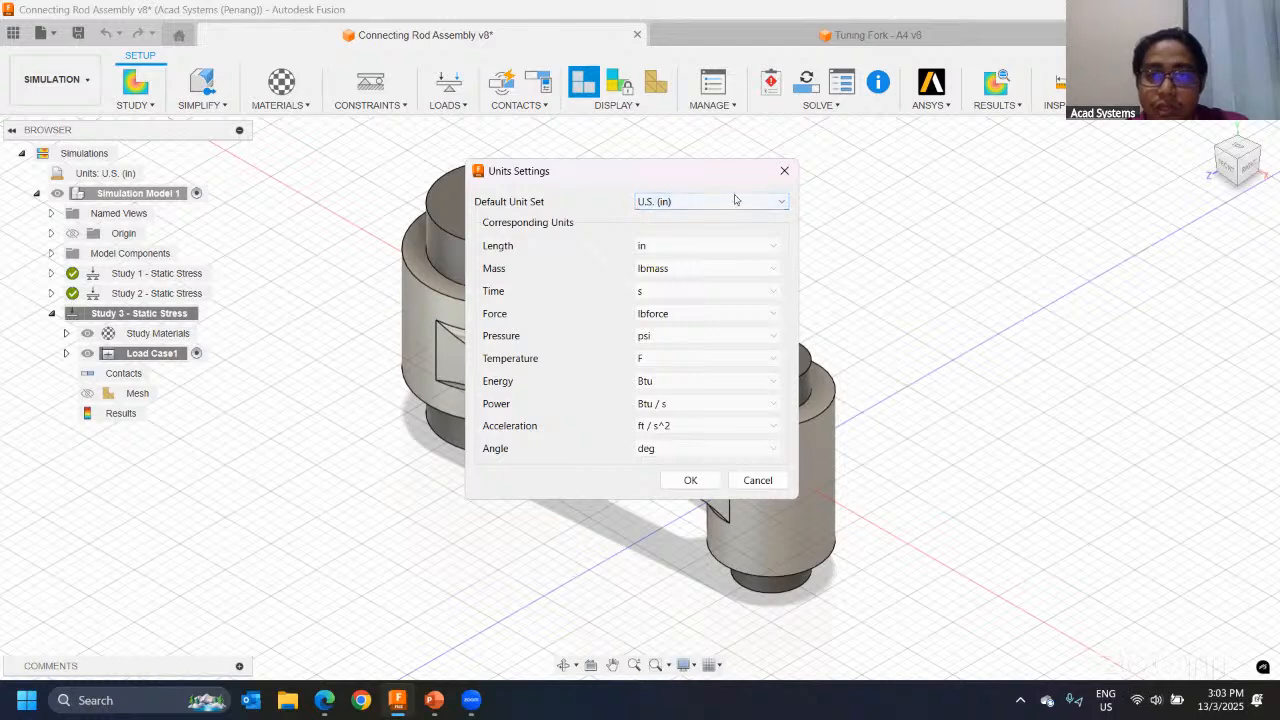
pyautogui.click(673, 208)
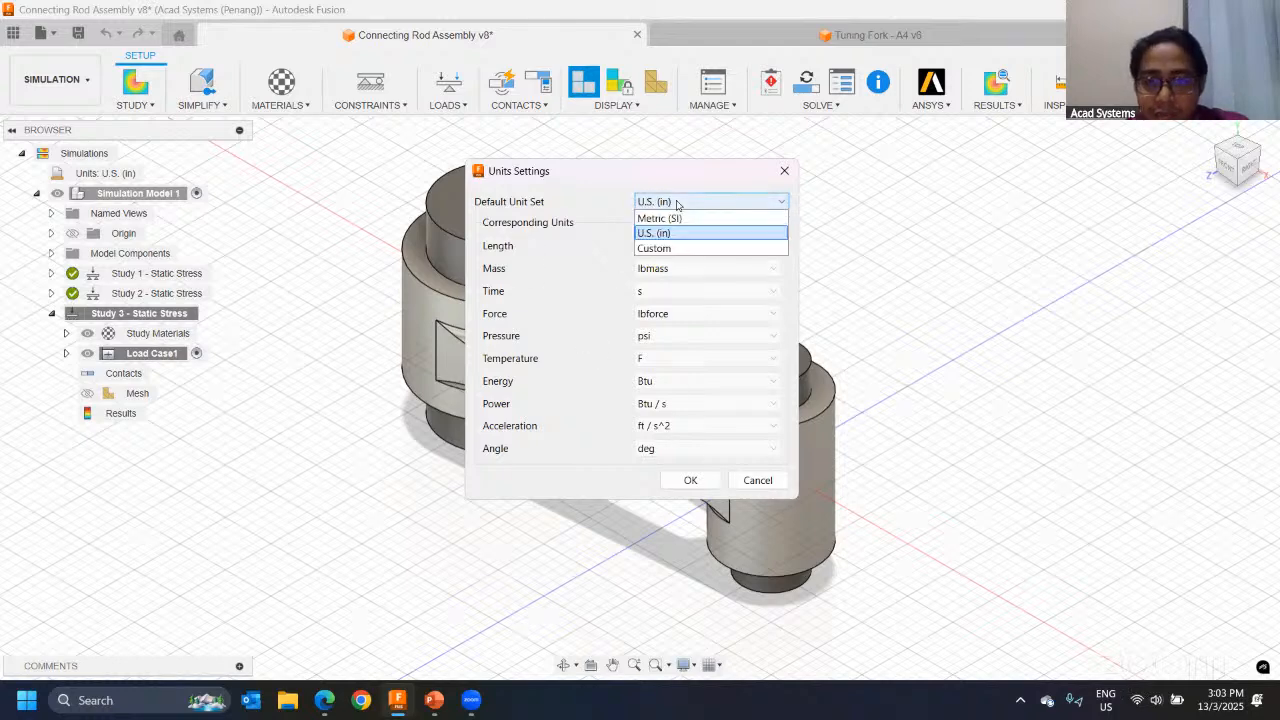
pyautogui.click(690, 233)
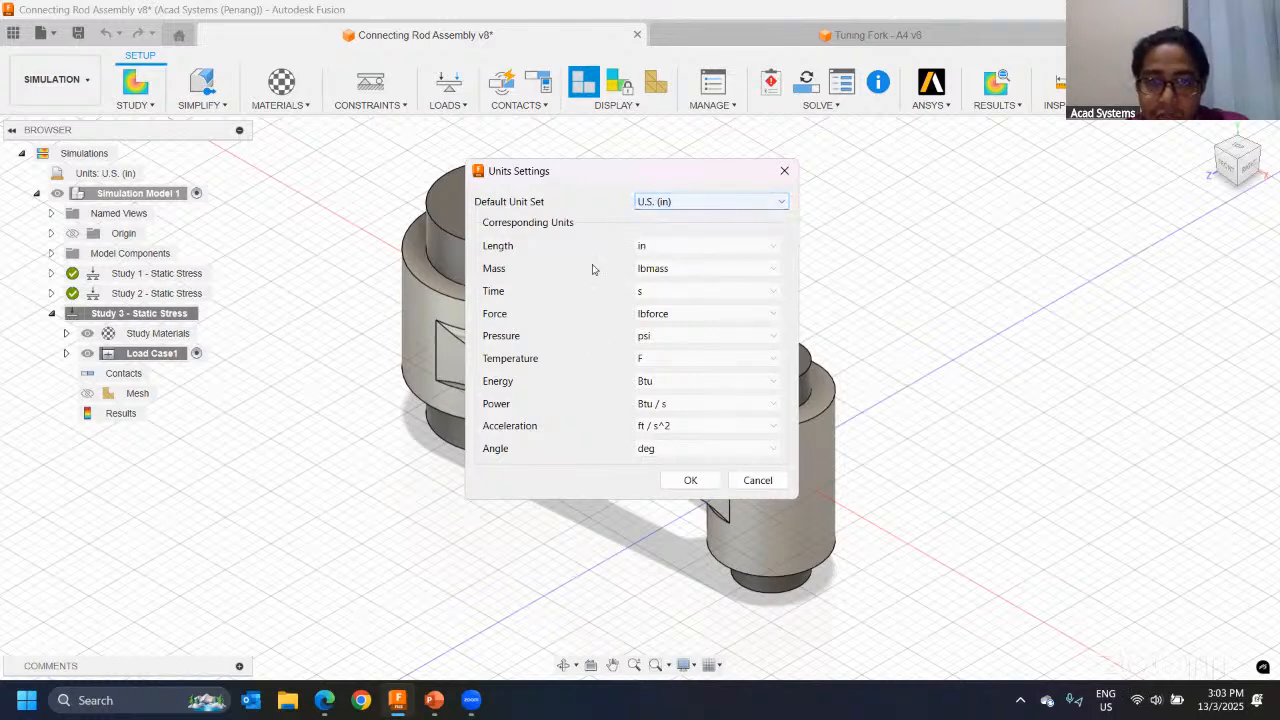
pyautogui.click(690, 480)
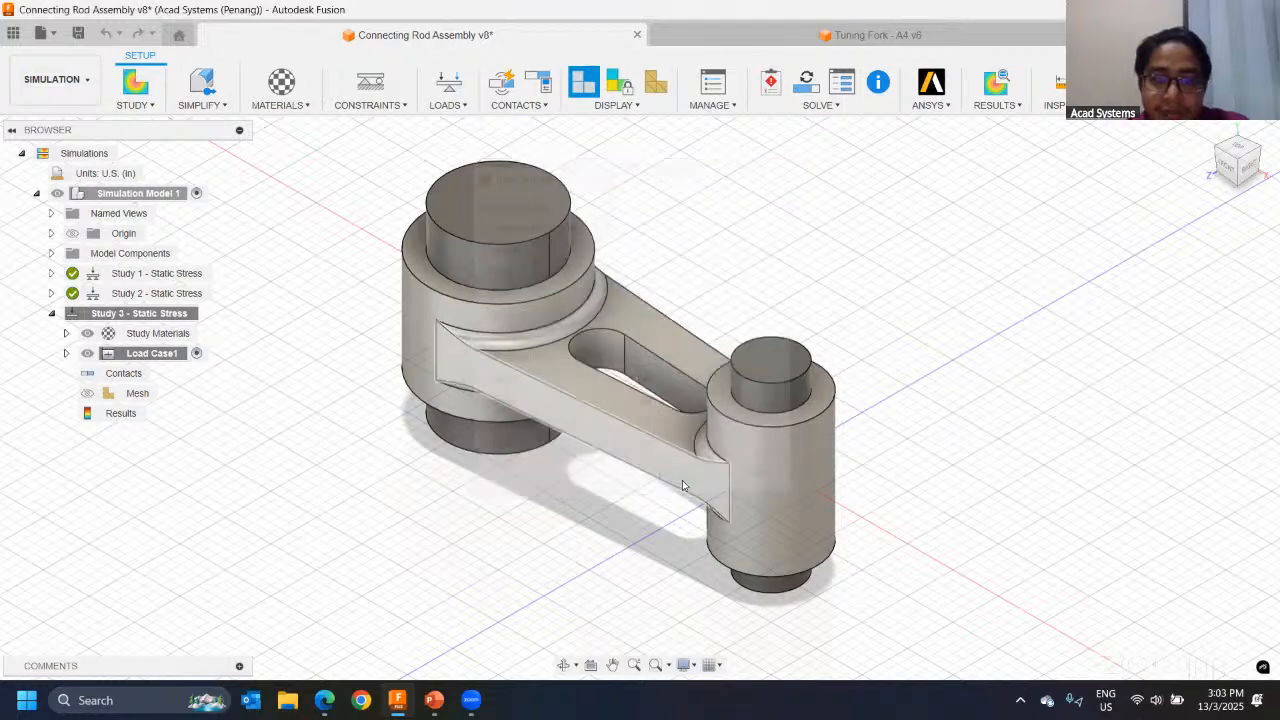
# Step: Expand the materials of Study 3 and open the study material assignments for all components
pyautogui.moveTo(250, 284)
pyautogui.mouseDown(button='middle')
pyautogui.moveTo(286, 294)
pyautogui.moveTo(270, 292)
pyautogui.mouseUp(button='middle')
pyautogui.scroll(-1, 620, 385)
pyautogui.scroll(2, 597, 343)
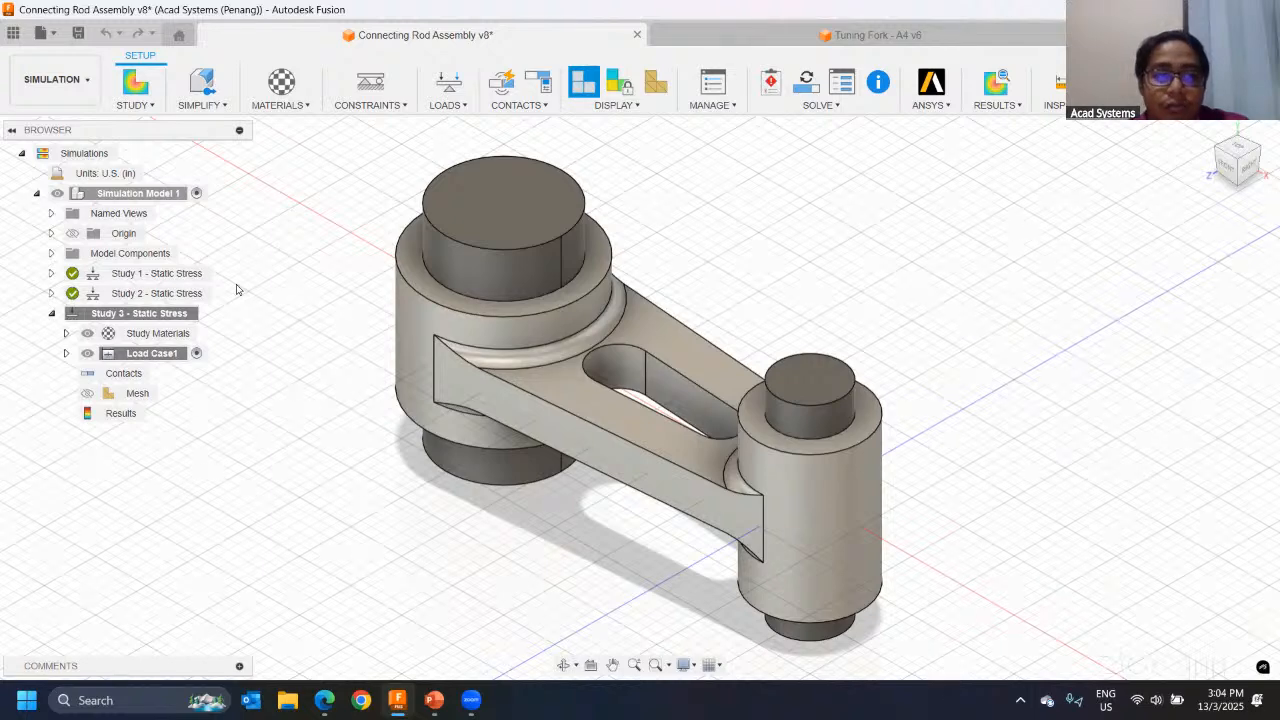
pyautogui.click(65, 334)
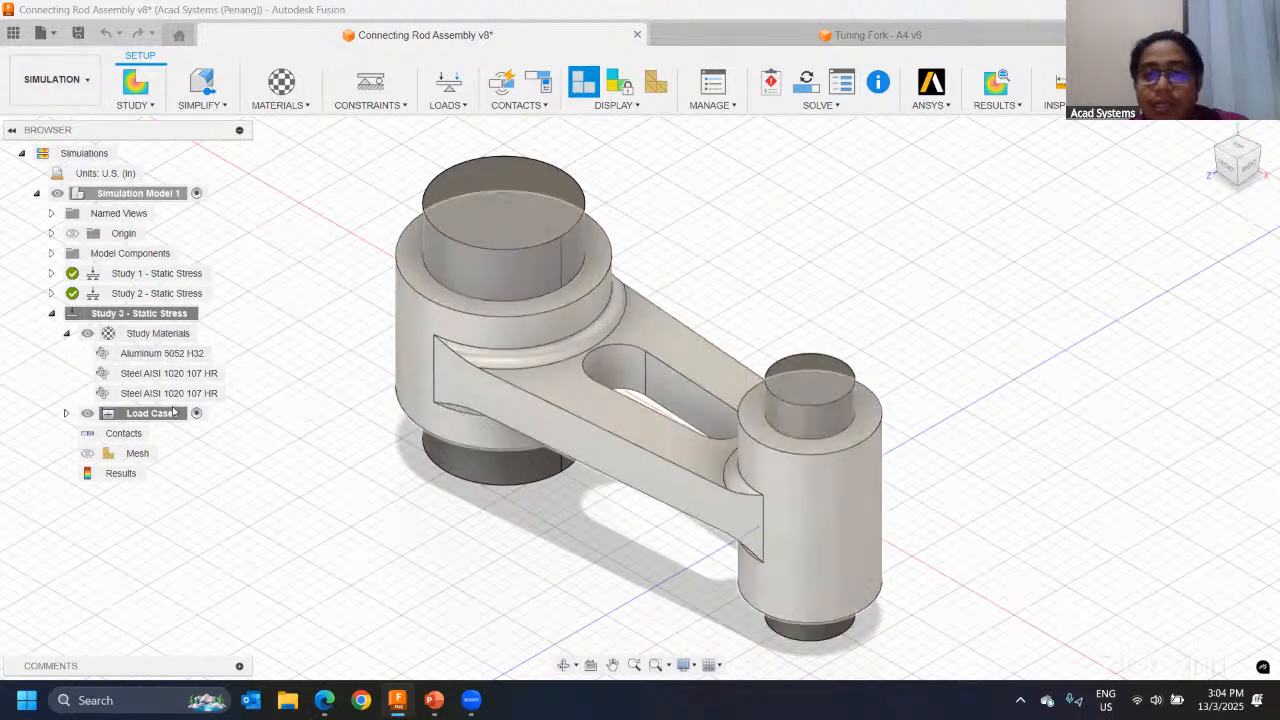
pyautogui.click(281, 82)
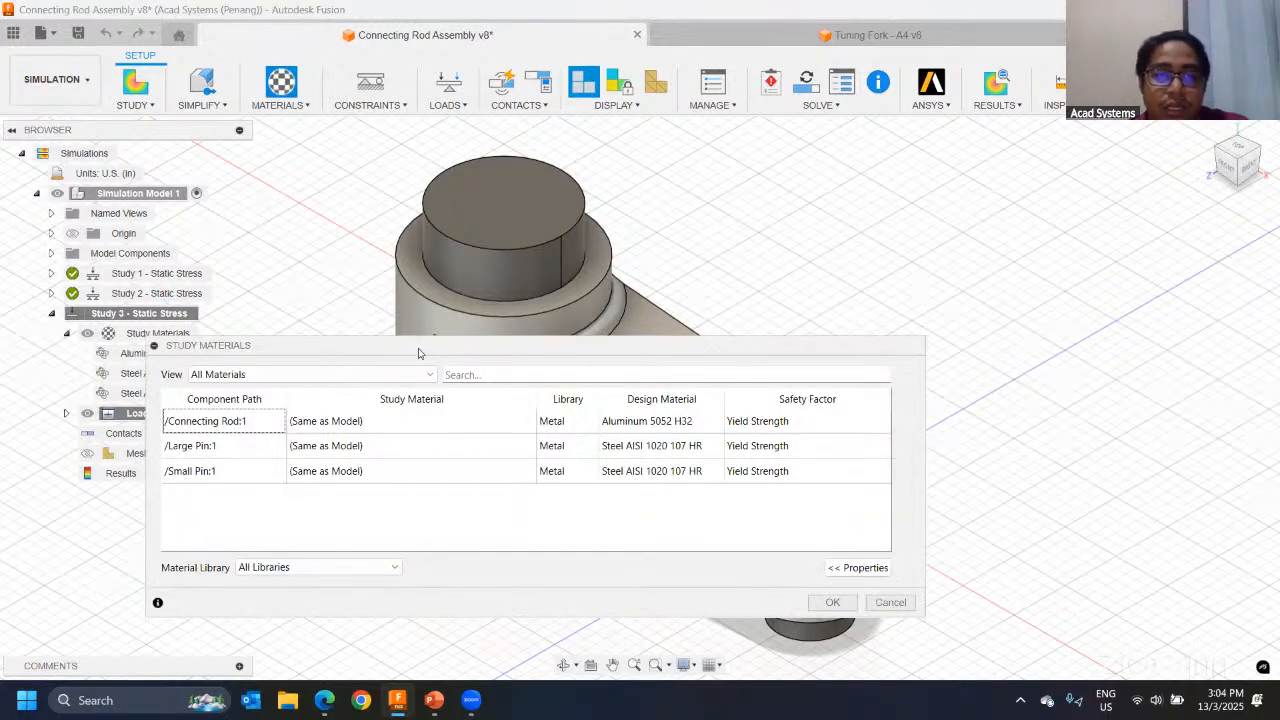
pyautogui.moveTo(419, 353); pyautogui.dragTo(567, 210)
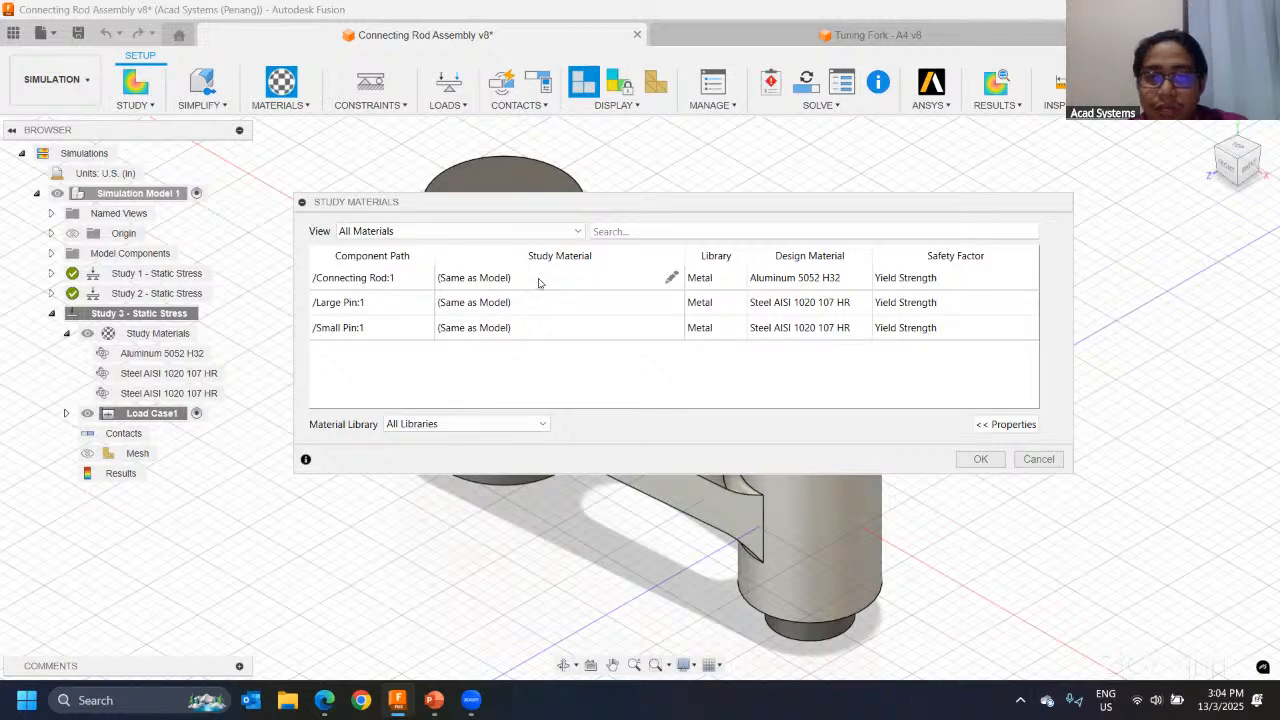
# Step: Assign Copper as the study material of the Connecting Rod component
pyautogui.click(508, 284)
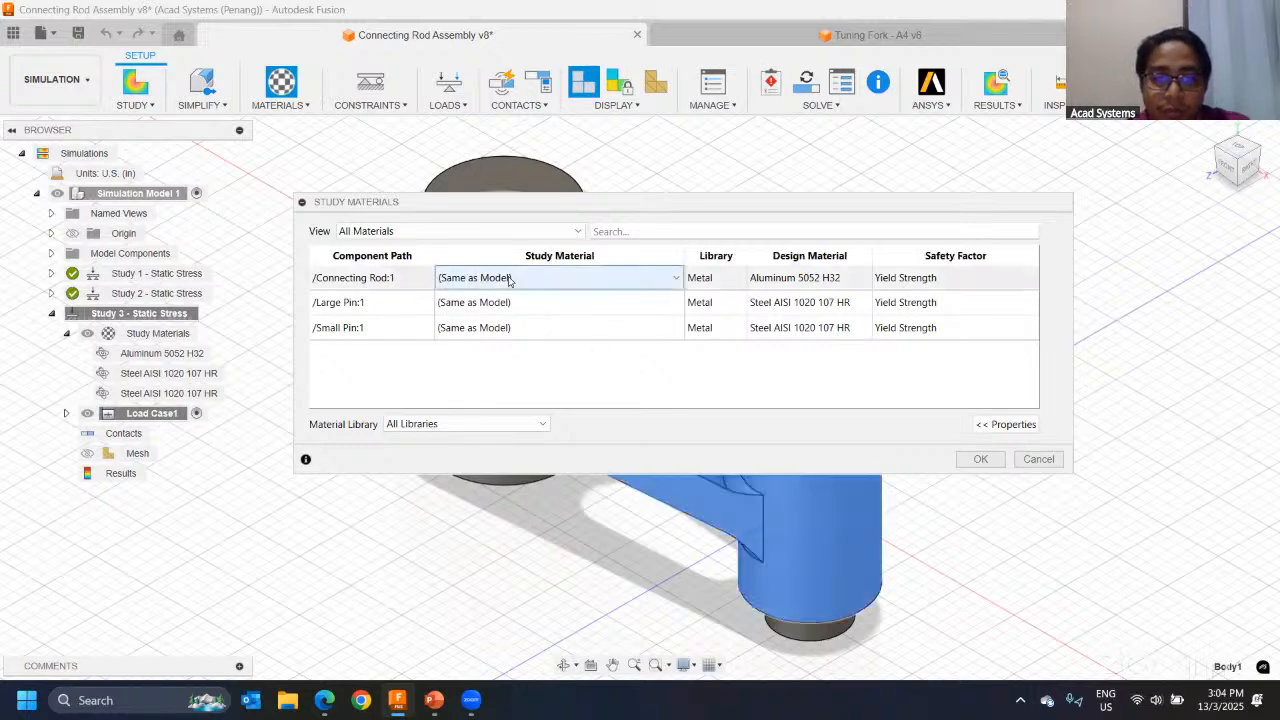
pyautogui.click(534, 281)
pyautogui.scroll(-15, 518, 420)
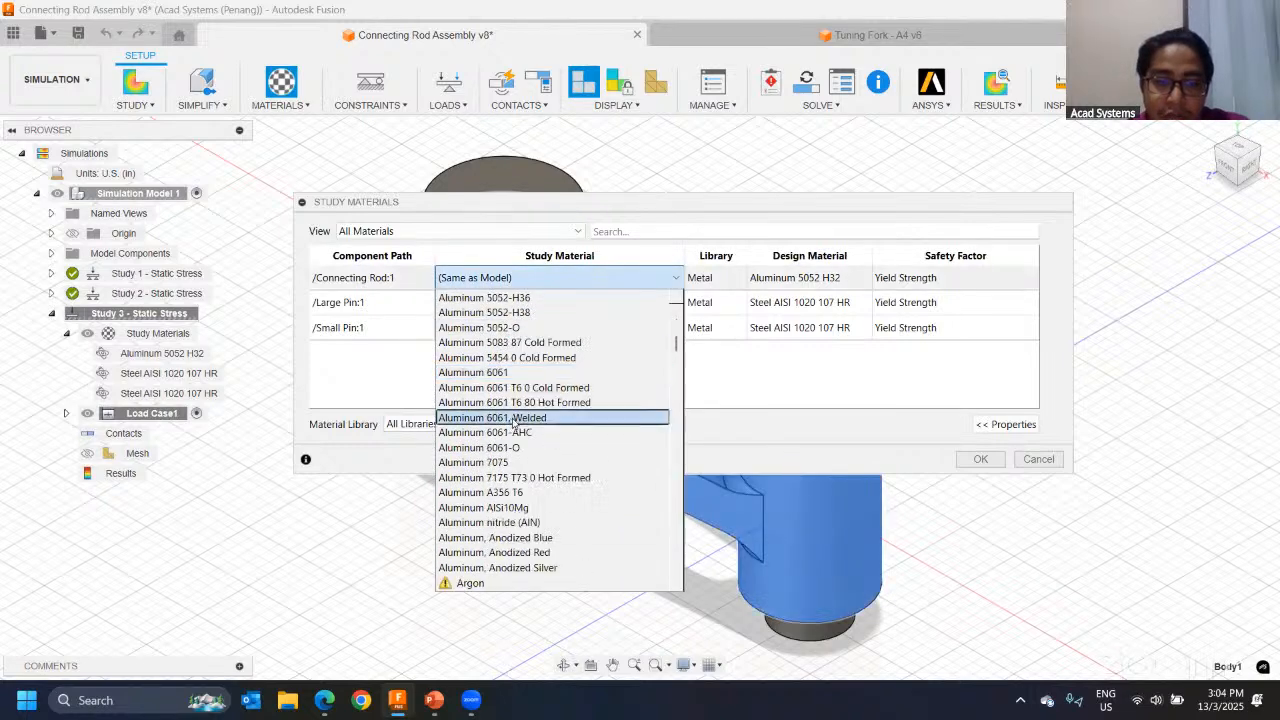
pyautogui.click(520, 437)
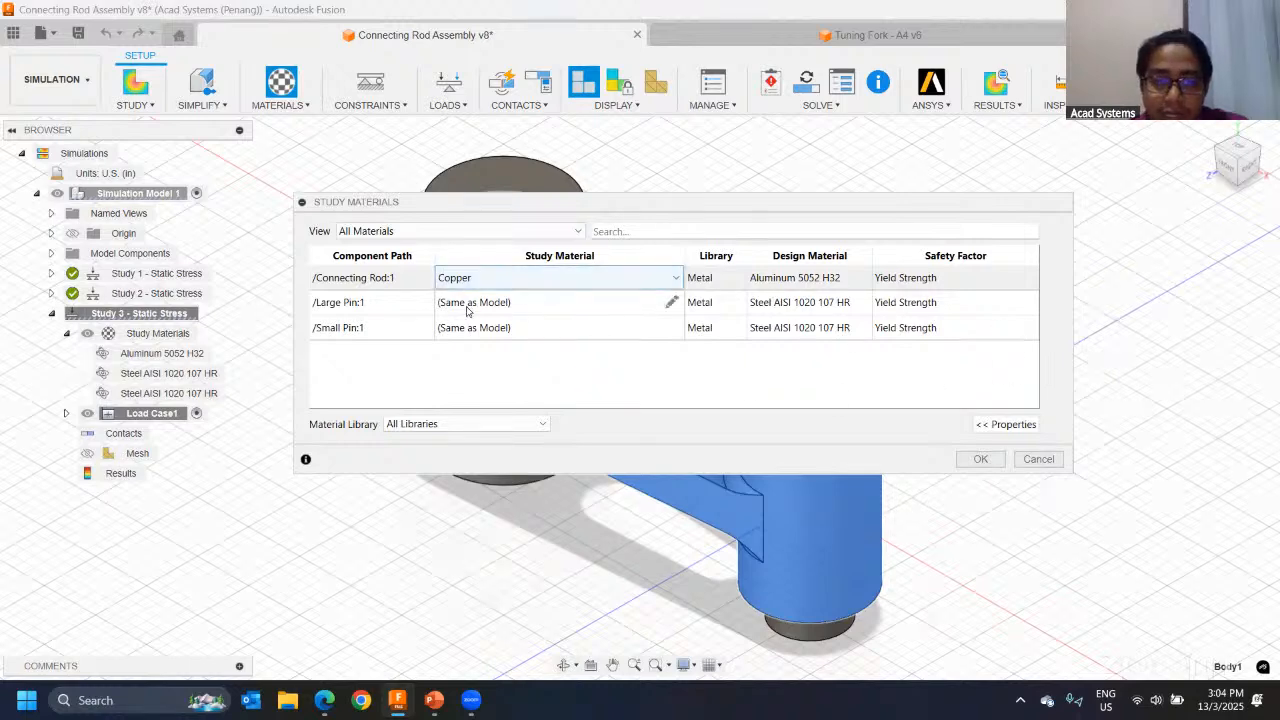
# Step: Set the Connecting Rod's study material to (Same as Model), apply the assignments, and collapse the materials list
pyautogui.click(506, 285)
pyautogui.scroll(10, 550, 400)
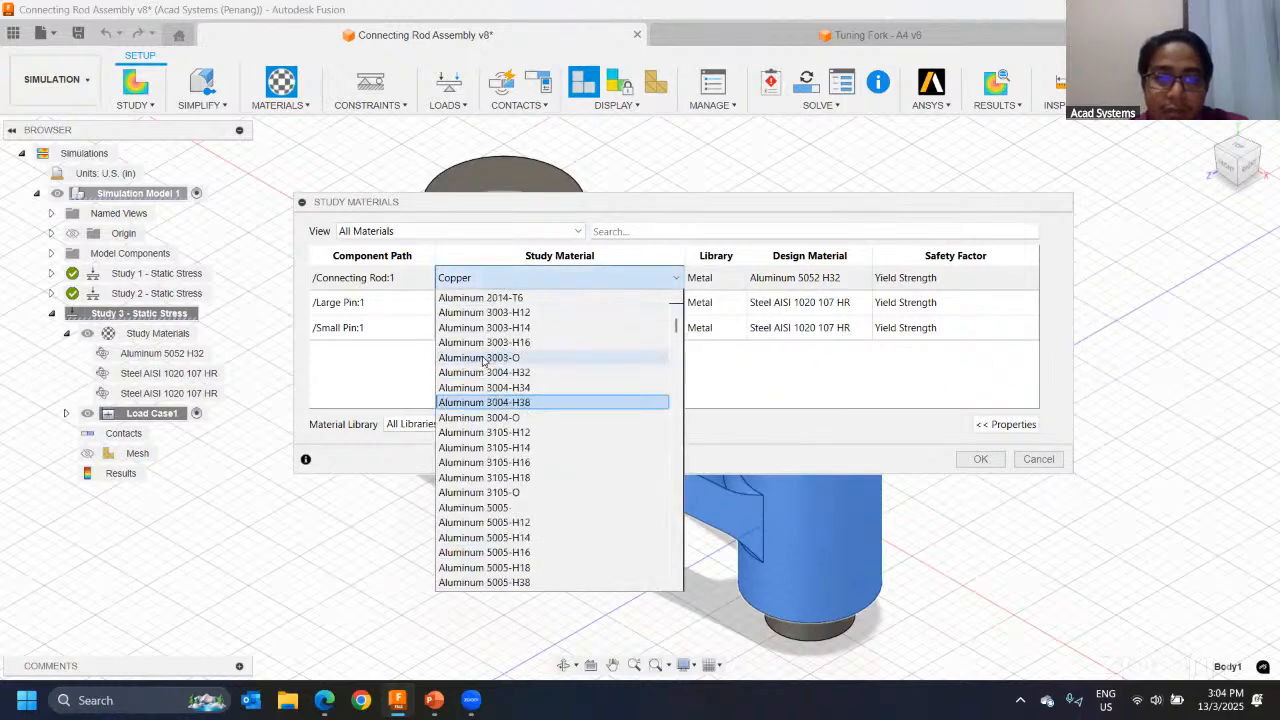
pyautogui.click(470, 291)
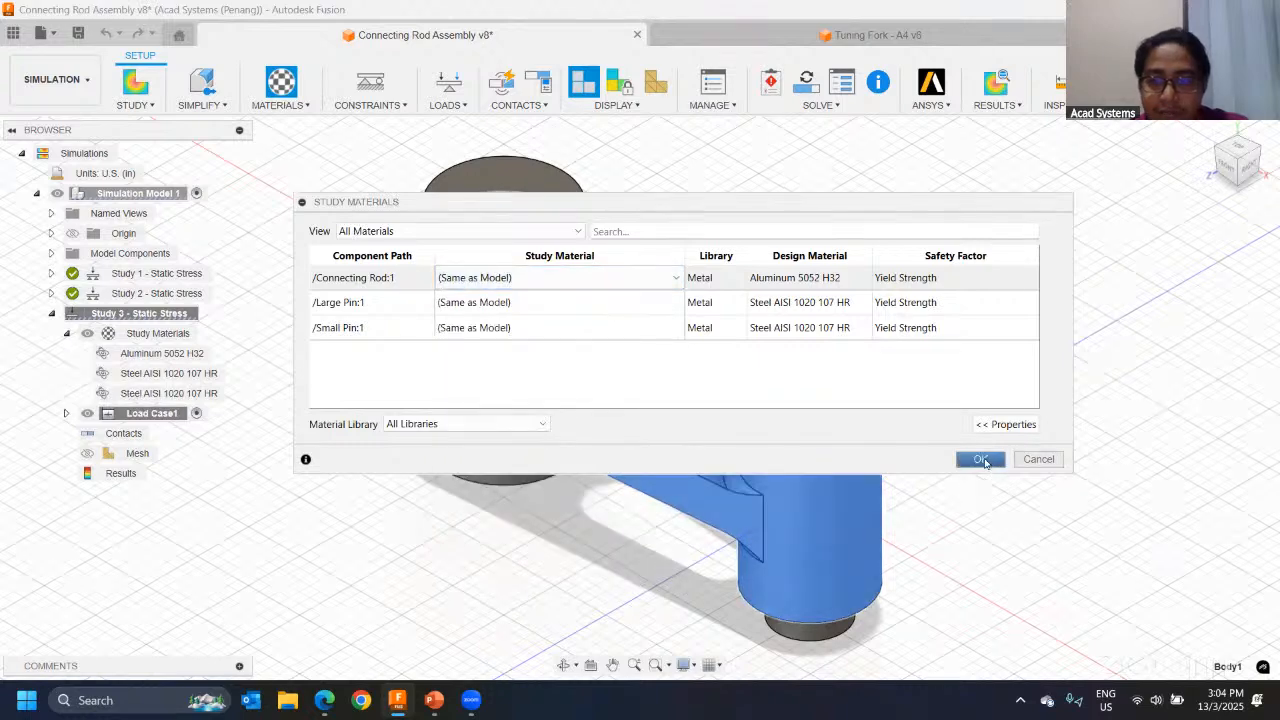
pyautogui.click(980, 459)
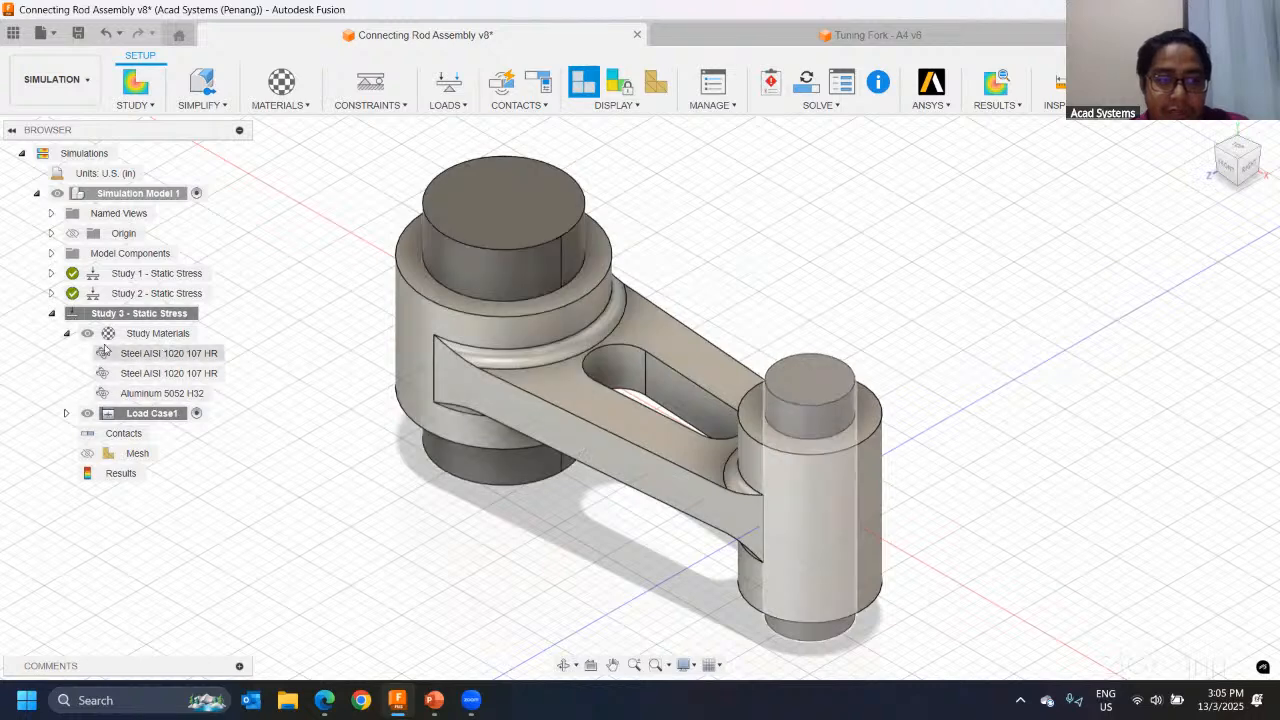
pyautogui.click(67, 335)
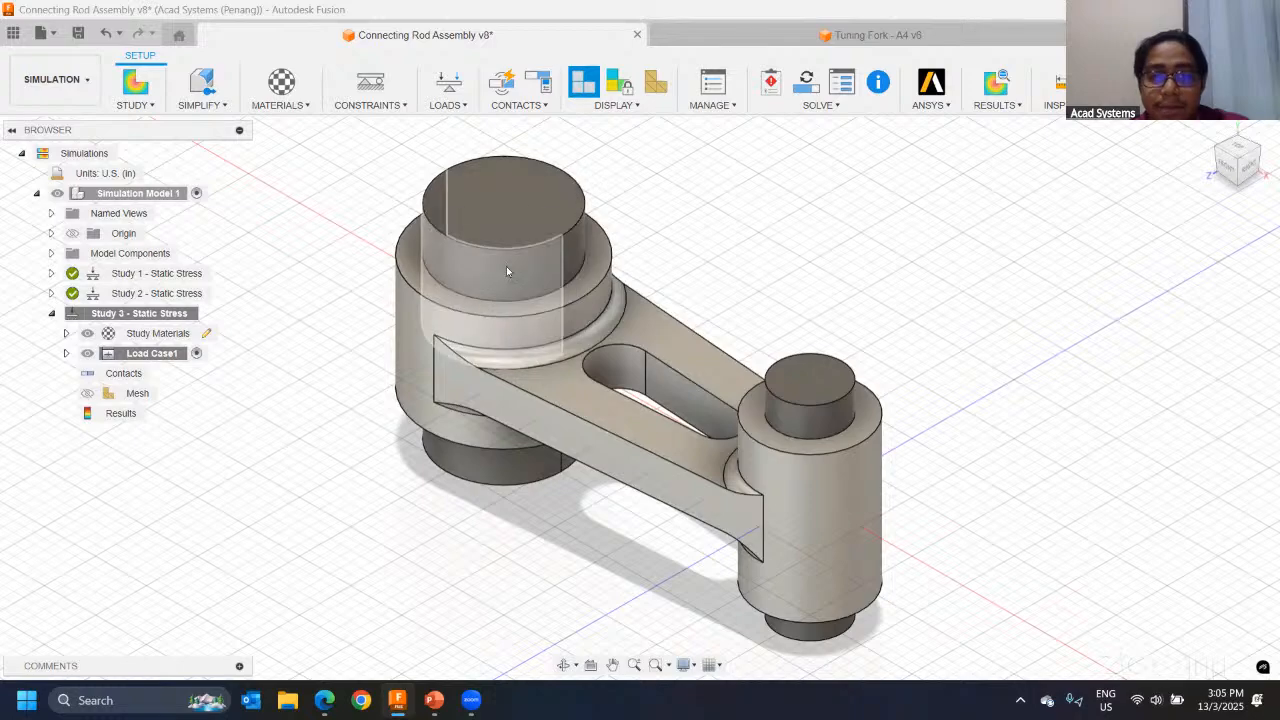
# Step: Compute the mesh of Study 3 and display it on the connecting rod assembly
pyautogui.scroll(2, 556, 324)
pyautogui.scroll(2, 680, 300)
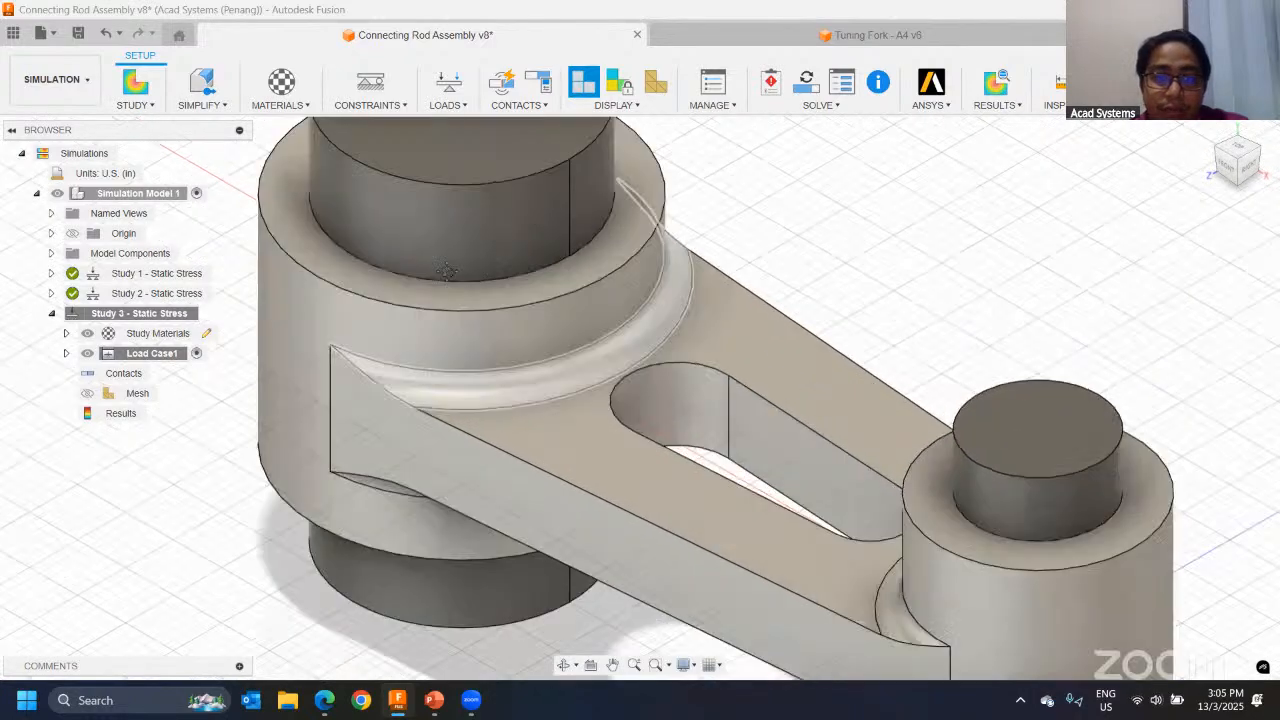
pyautogui.scroll(-4, 657, 274)
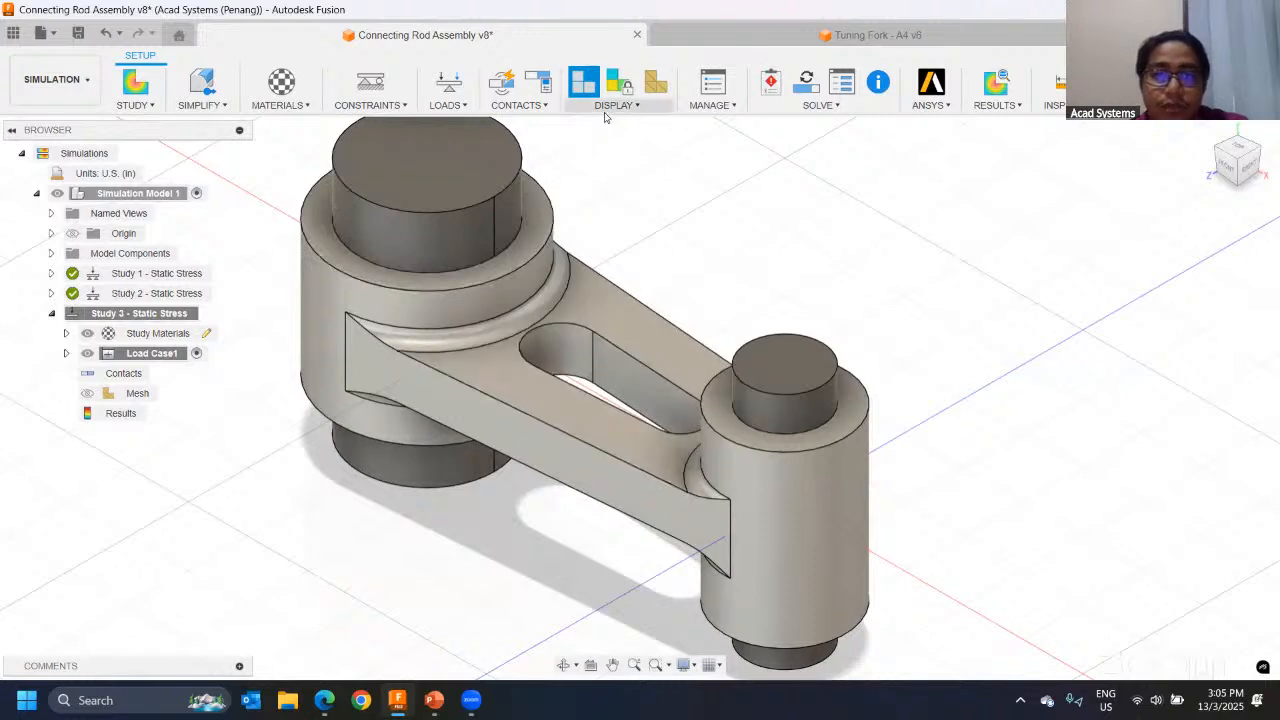
pyautogui.click(664, 86)
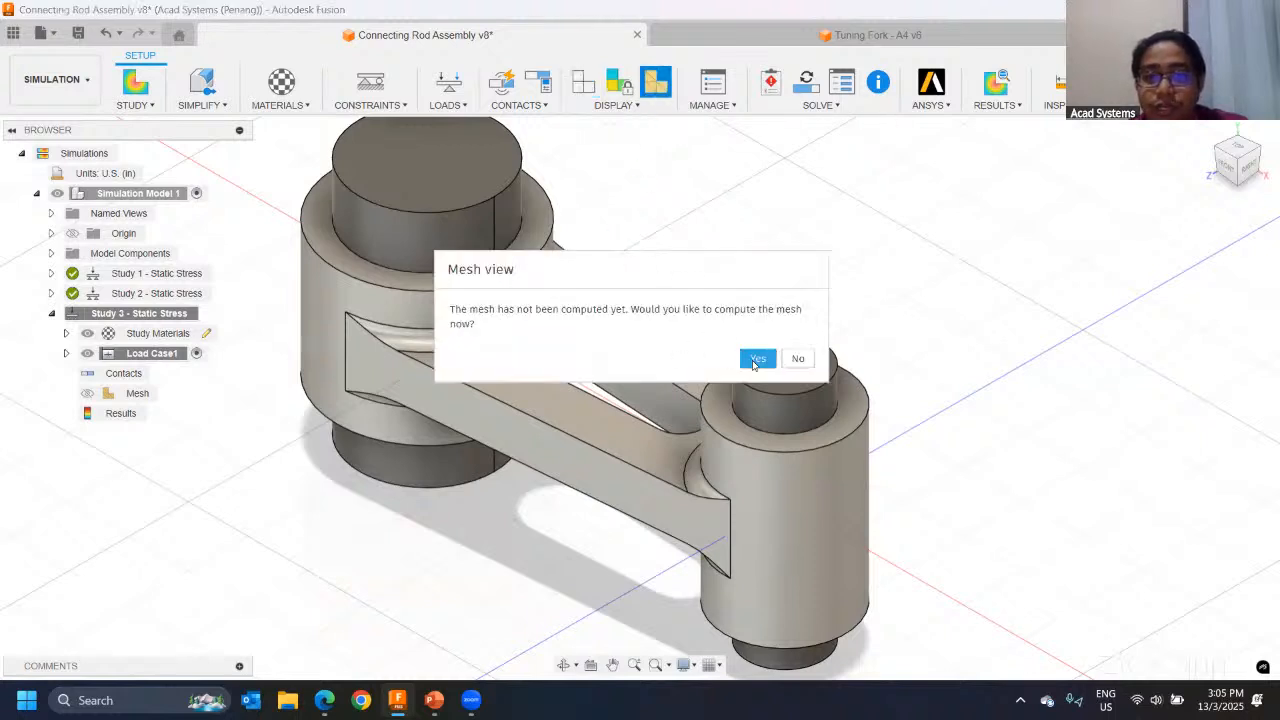
pyautogui.click(757, 359)
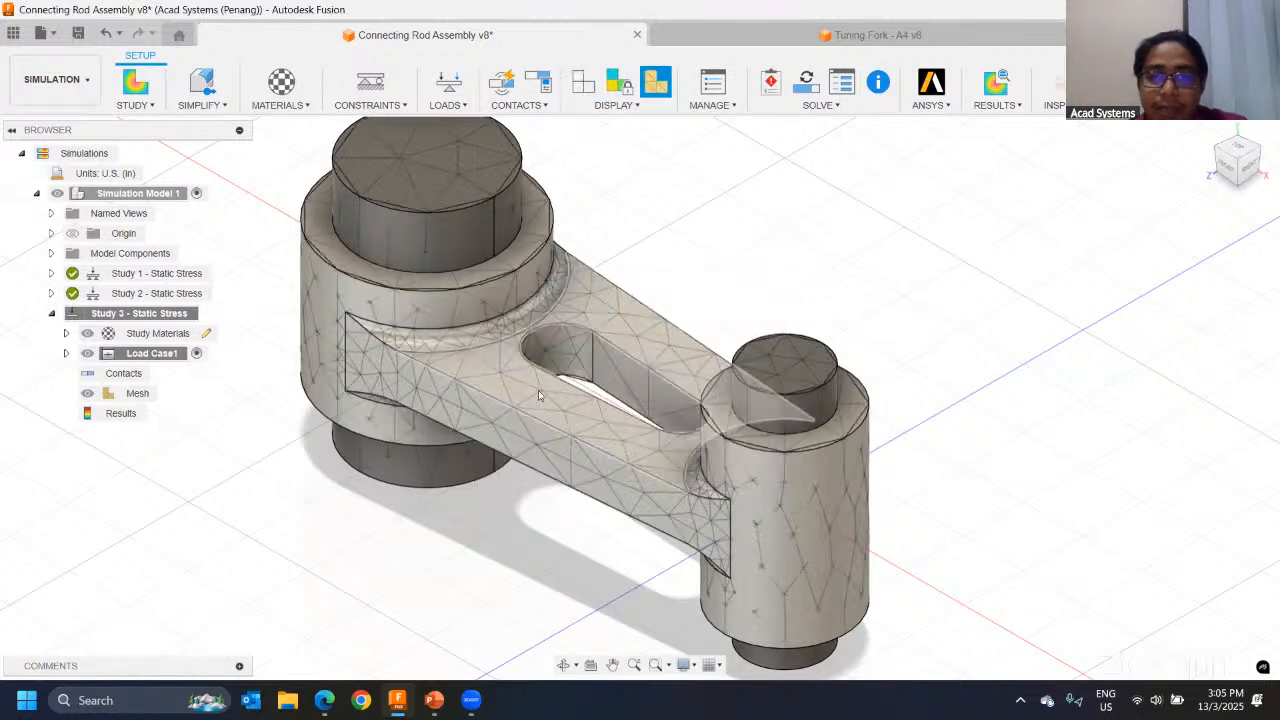
# Step: Examine the mesh density on the rod body, fillets and pins of the connecting rod assembly
pyautogui.moveTo(464, 254); pyautogui.dragTo(613, 329, button='middle')
pyautogui.scroll(-5, 504, 368)
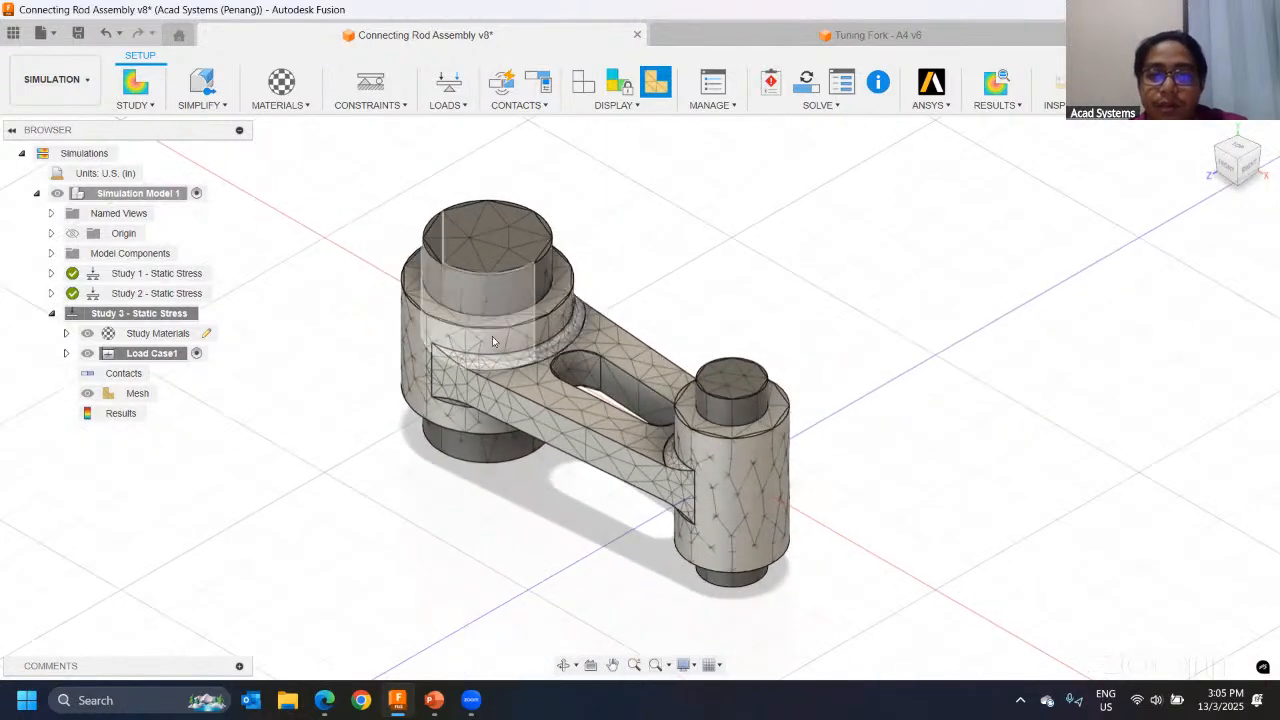
pyautogui.scroll(3, 492, 336)
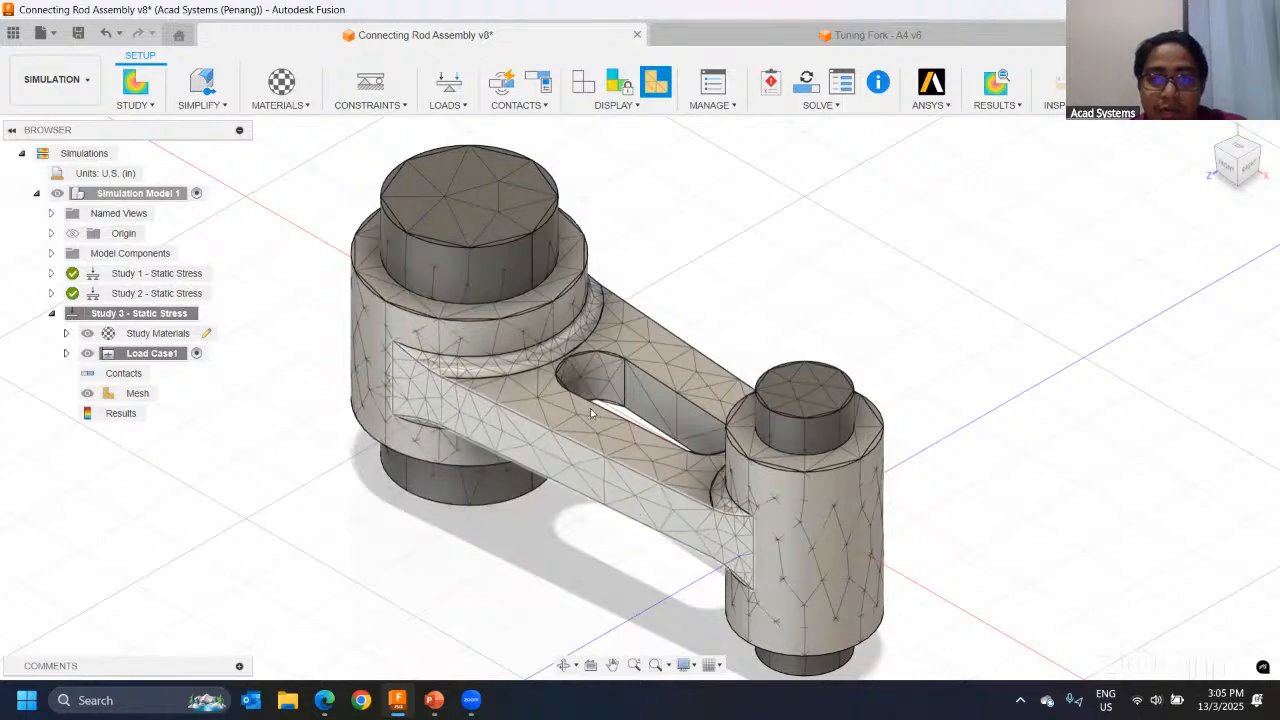
pyautogui.scroll(6, 603, 459)
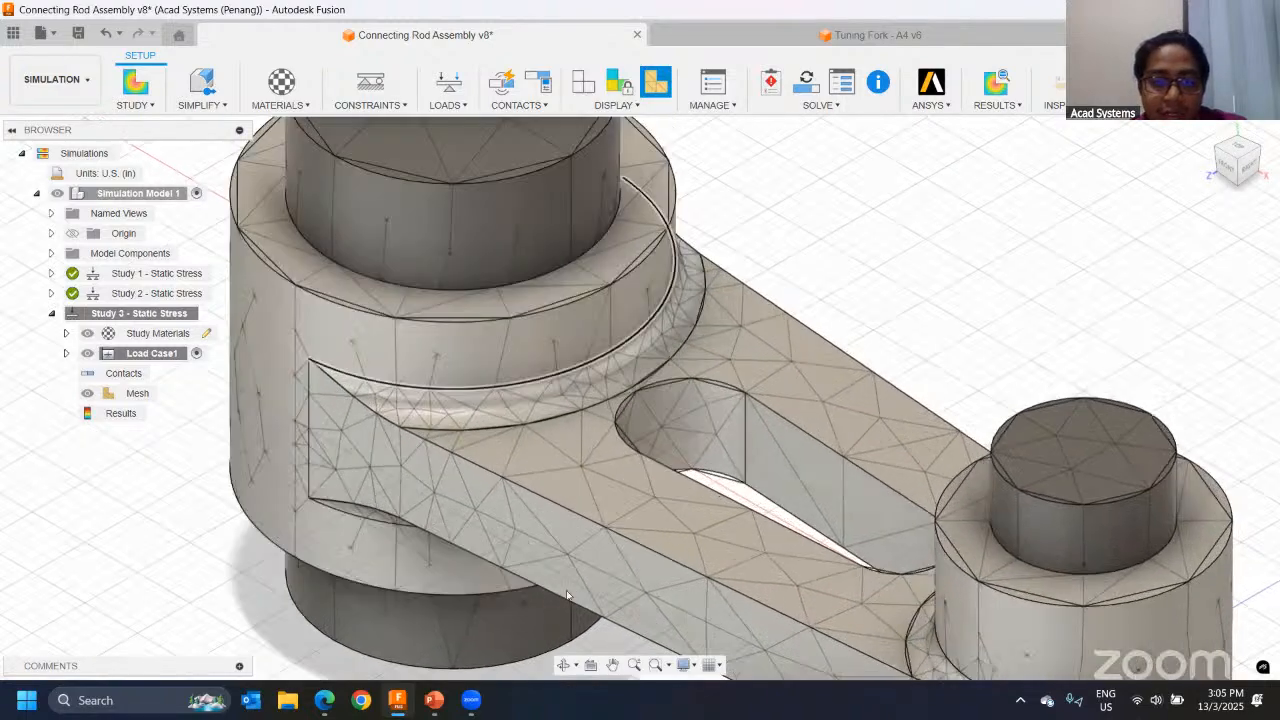
pyautogui.scroll(-8, 603, 459)
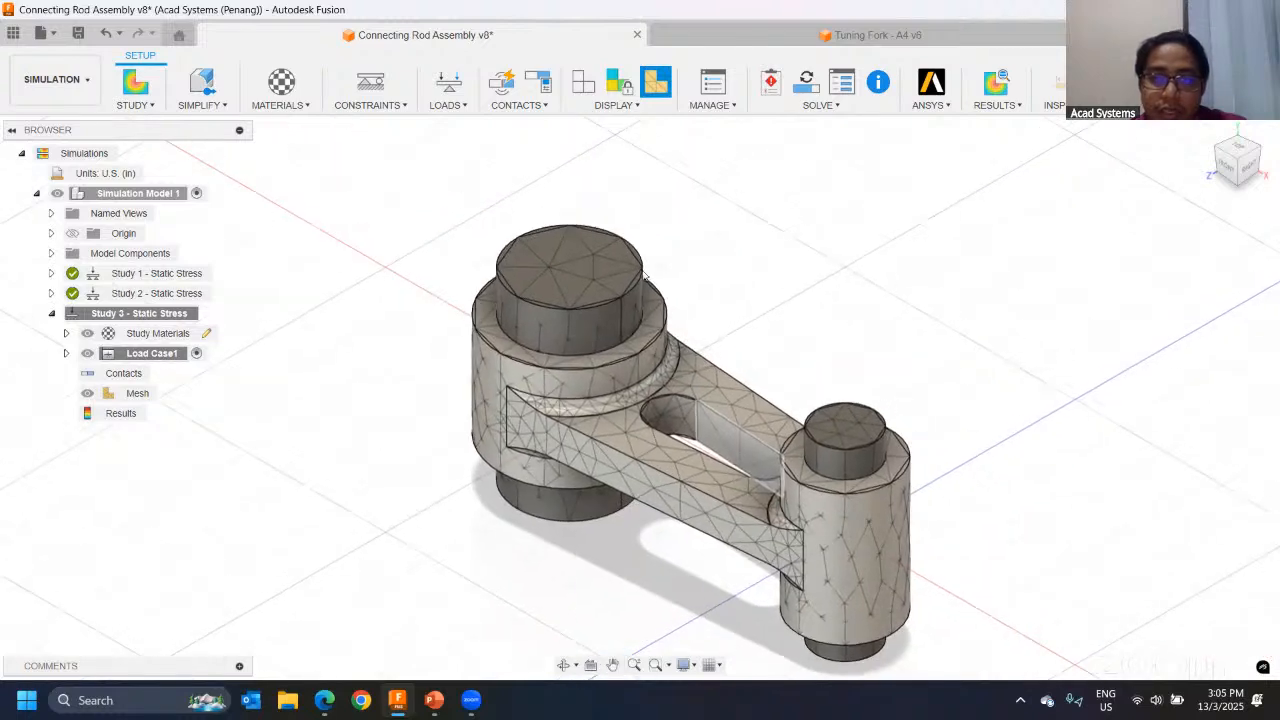
pyautogui.scroll(5, 540, 300)
pyautogui.moveTo(826, 371); pyautogui.dragTo(683, 313, button='middle')
pyautogui.scroll(-4, 683, 313)
pyautogui.moveTo(553, 325); pyautogui.dragTo(495, 385, button='middle')
pyautogui.scroll(-2, 495, 385)
pyautogui.moveTo(711, 426); pyautogui.dragTo(810, 389, button='middle')
pyautogui.moveTo(522, 368); pyautogui.dragTo(474, 376, button='middle')
pyautogui.scroll(5, 540, 346)
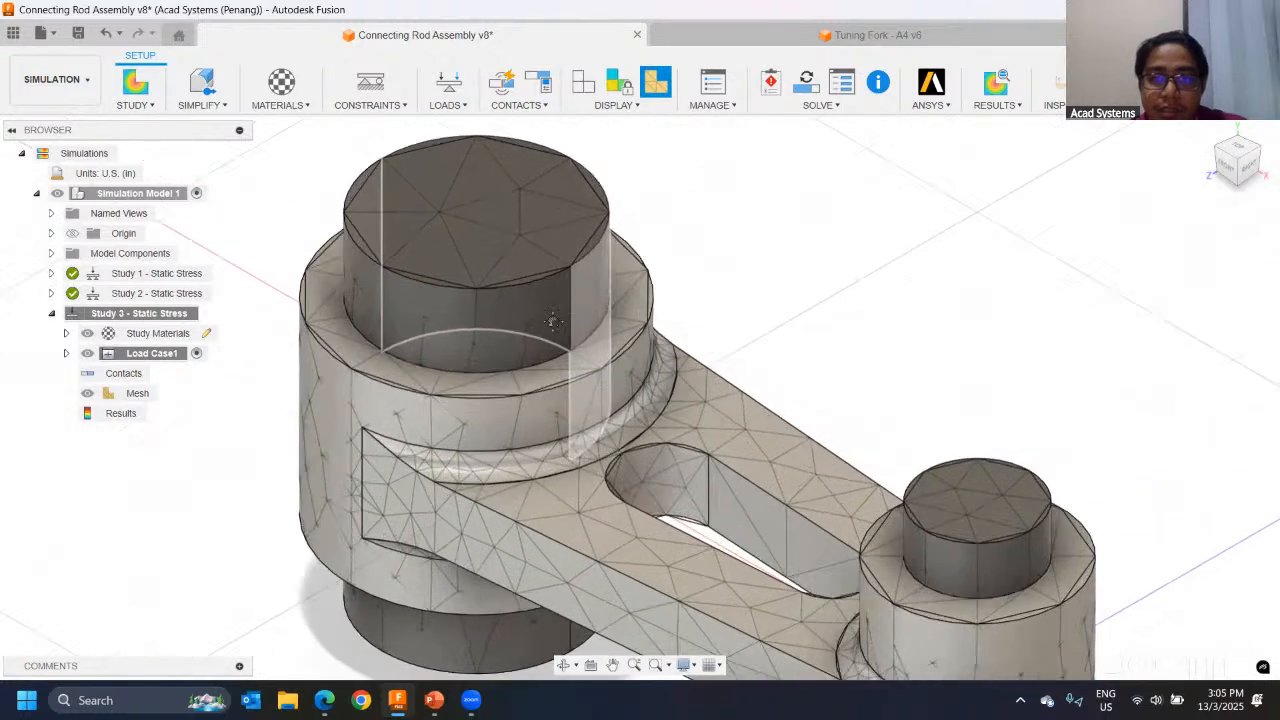
pyautogui.scroll(-2, 700, 390)
pyautogui.moveTo(766, 270); pyautogui.dragTo(714, 169, button='middle')
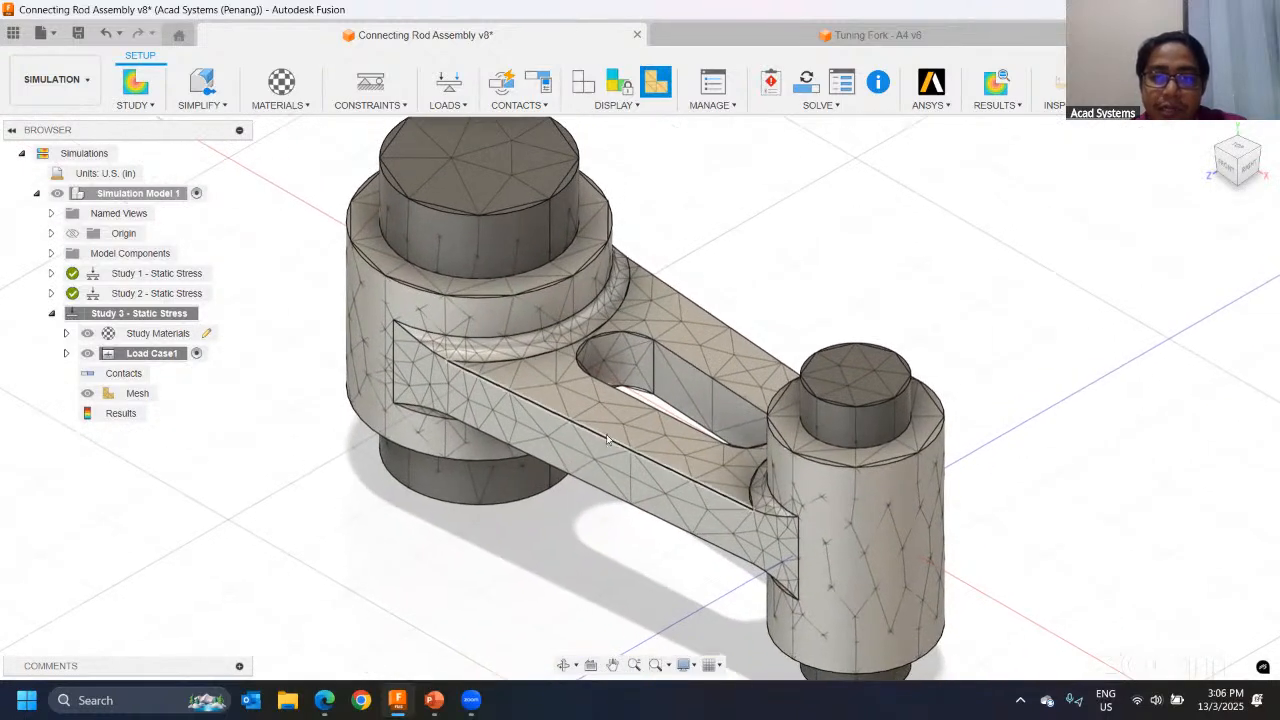
pyautogui.scroll(1, 588, 449)
pyautogui.scroll(-3, 628, 420)
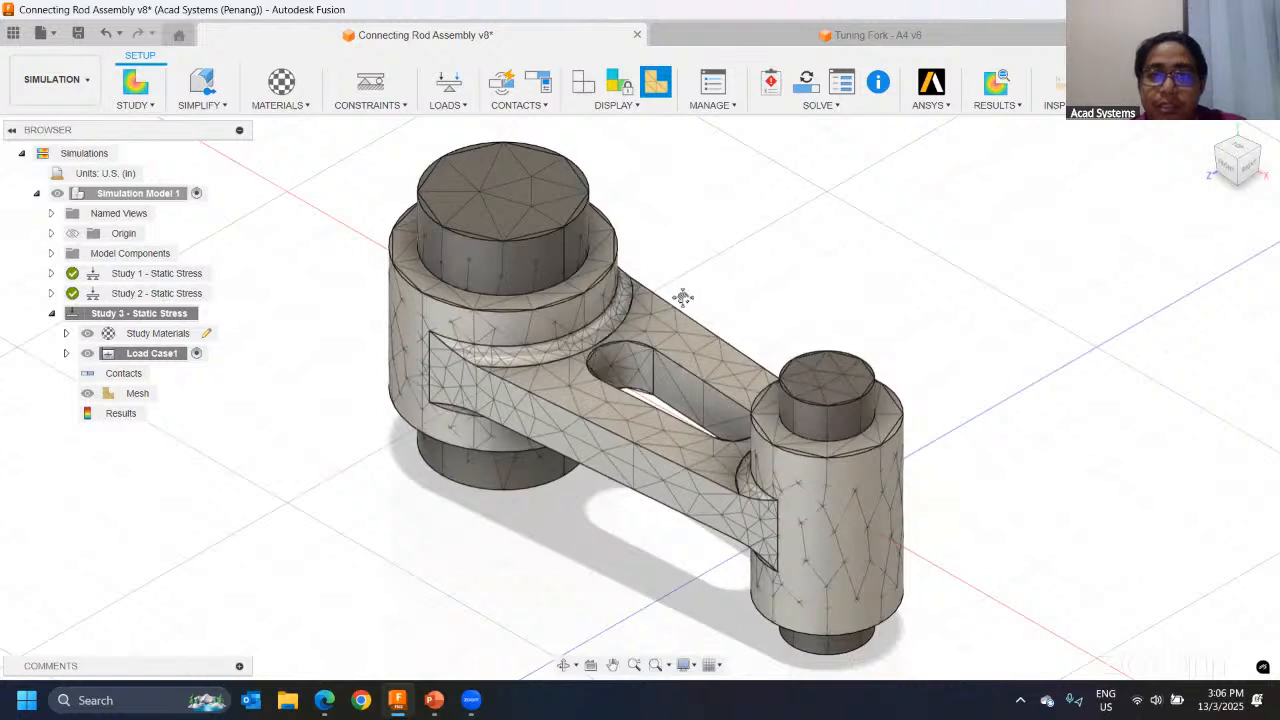
pyautogui.moveTo(629, 169); pyautogui.dragTo(641, 145, button='middle')
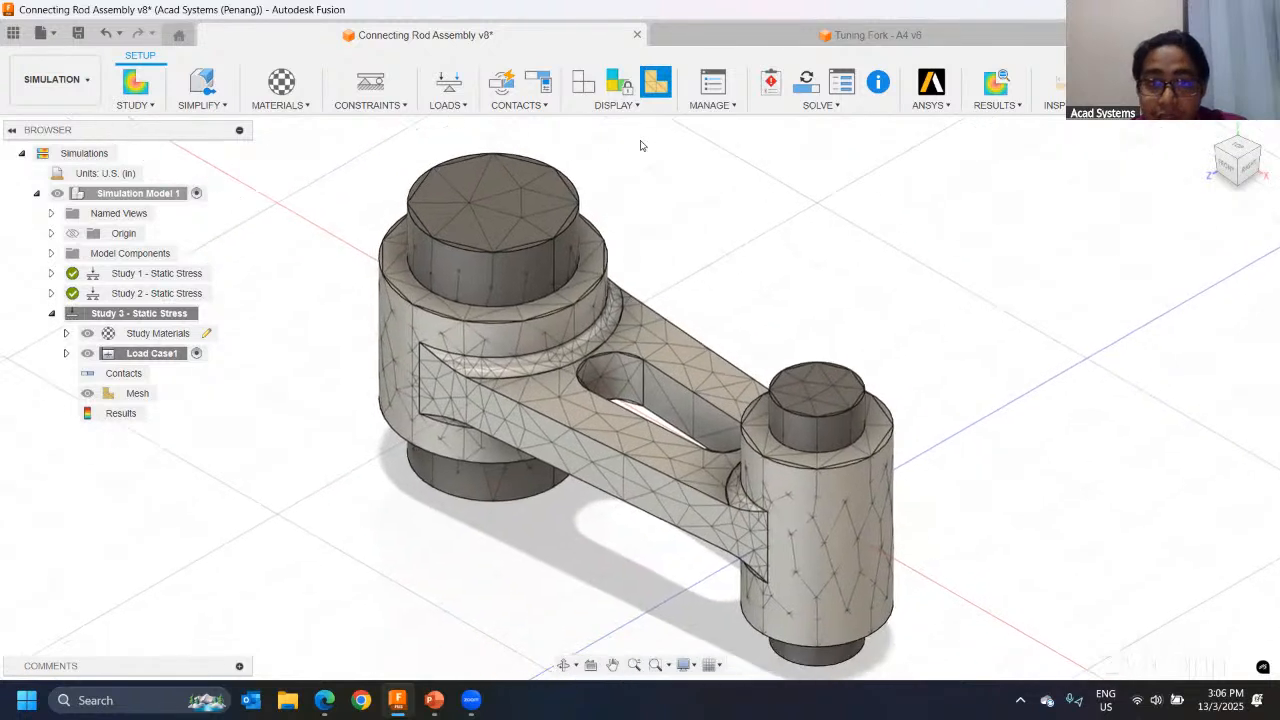
# Step: Set the average mesh element size of Study 3 to an absolute size of 0.15 in and regenerate the mesh
pyautogui.click(712, 85)
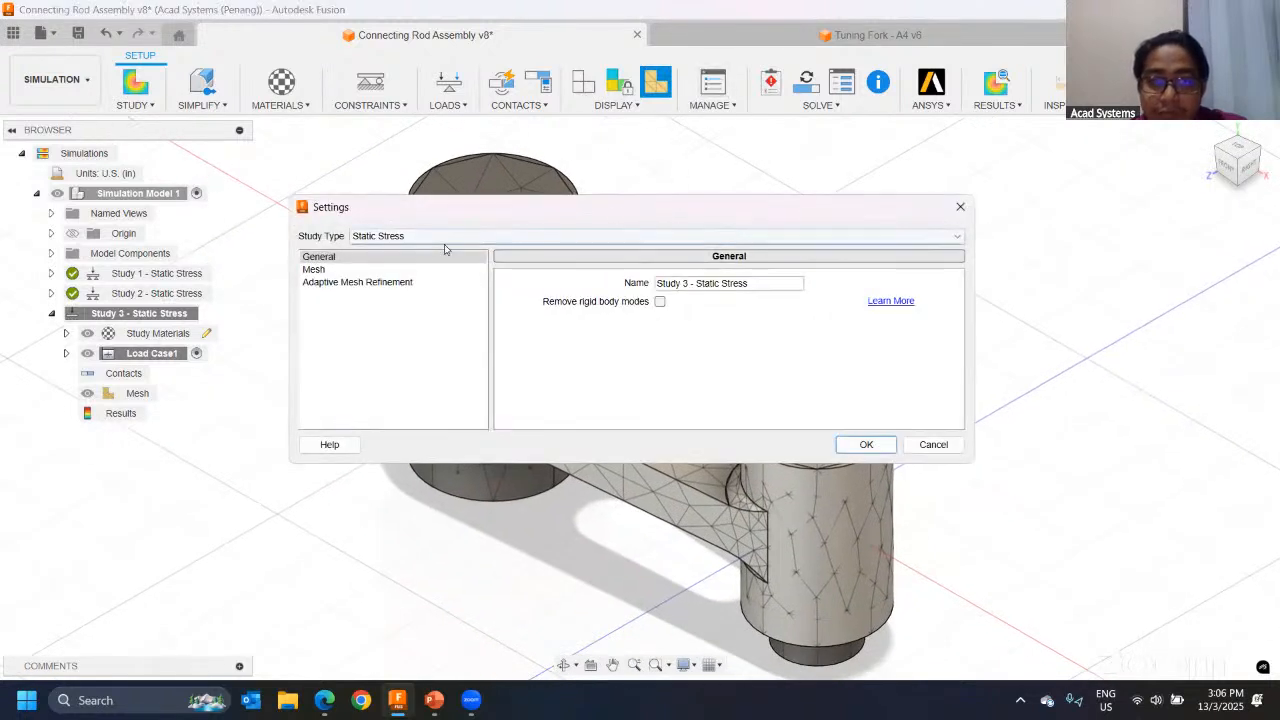
pyautogui.click(319, 270)
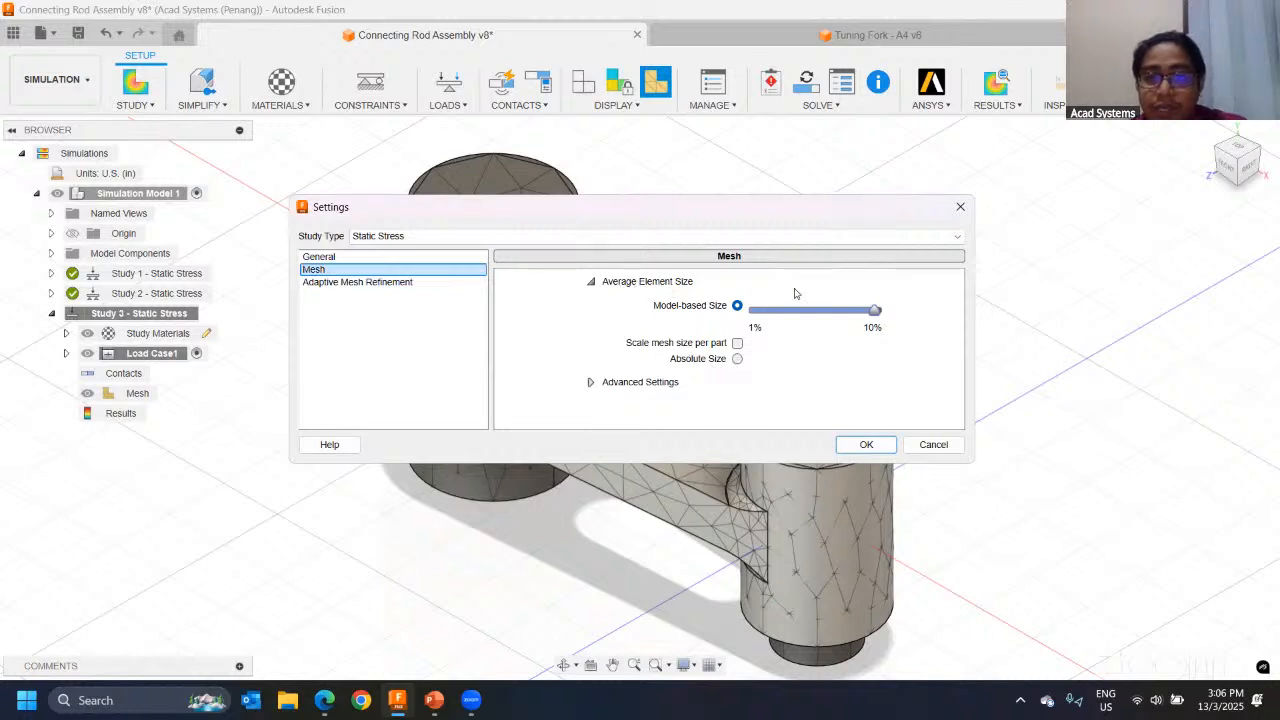
pyautogui.moveTo(868, 315); pyautogui.dragTo(909, 338)
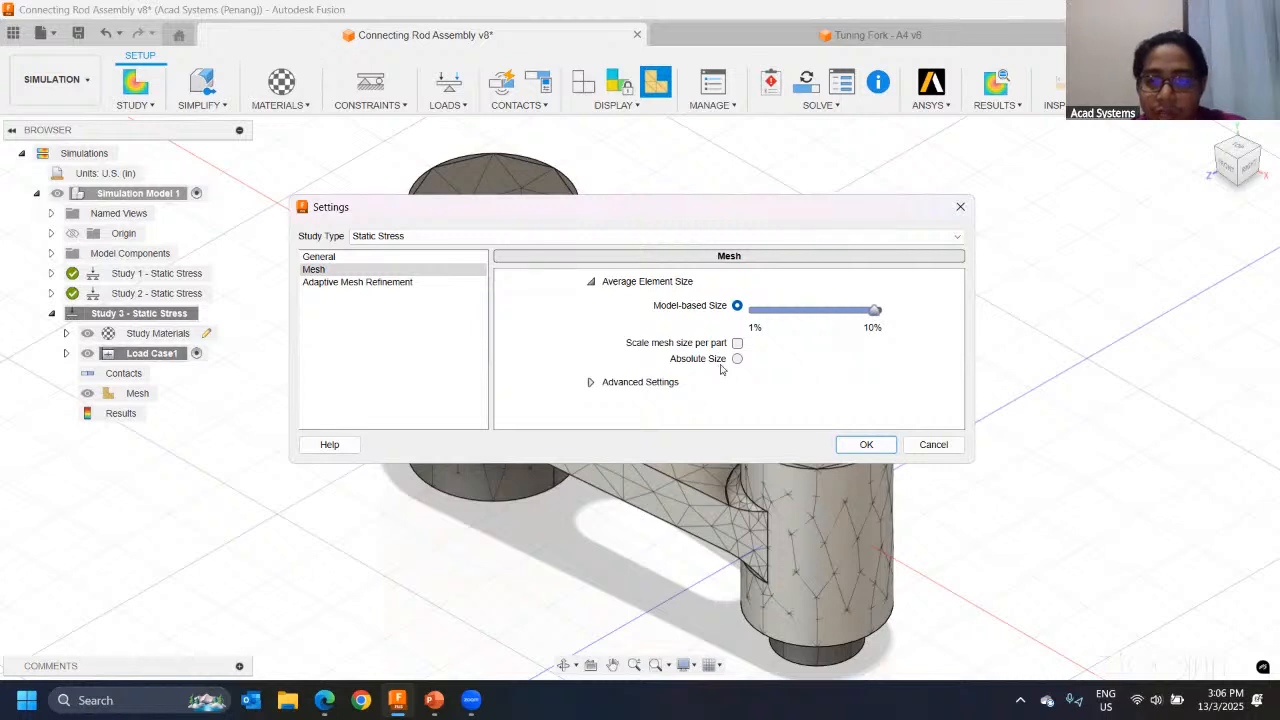
pyautogui.click(737, 360)
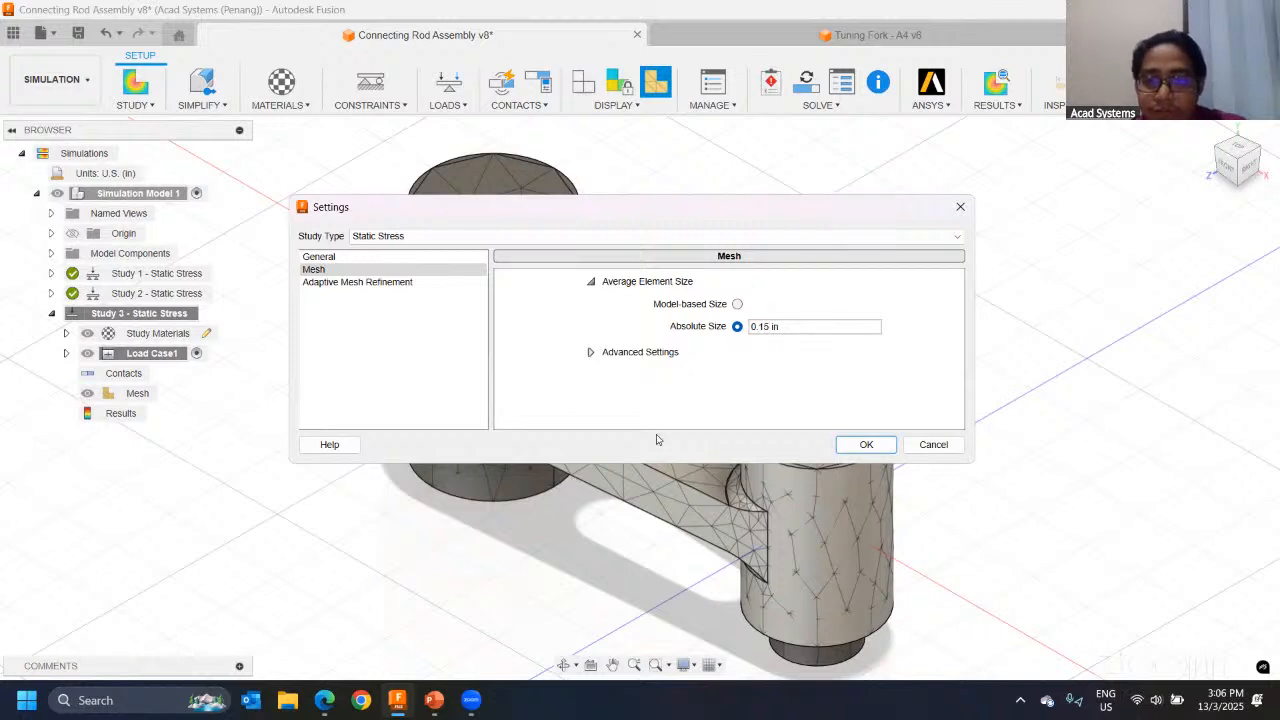
pyautogui.click(857, 444)
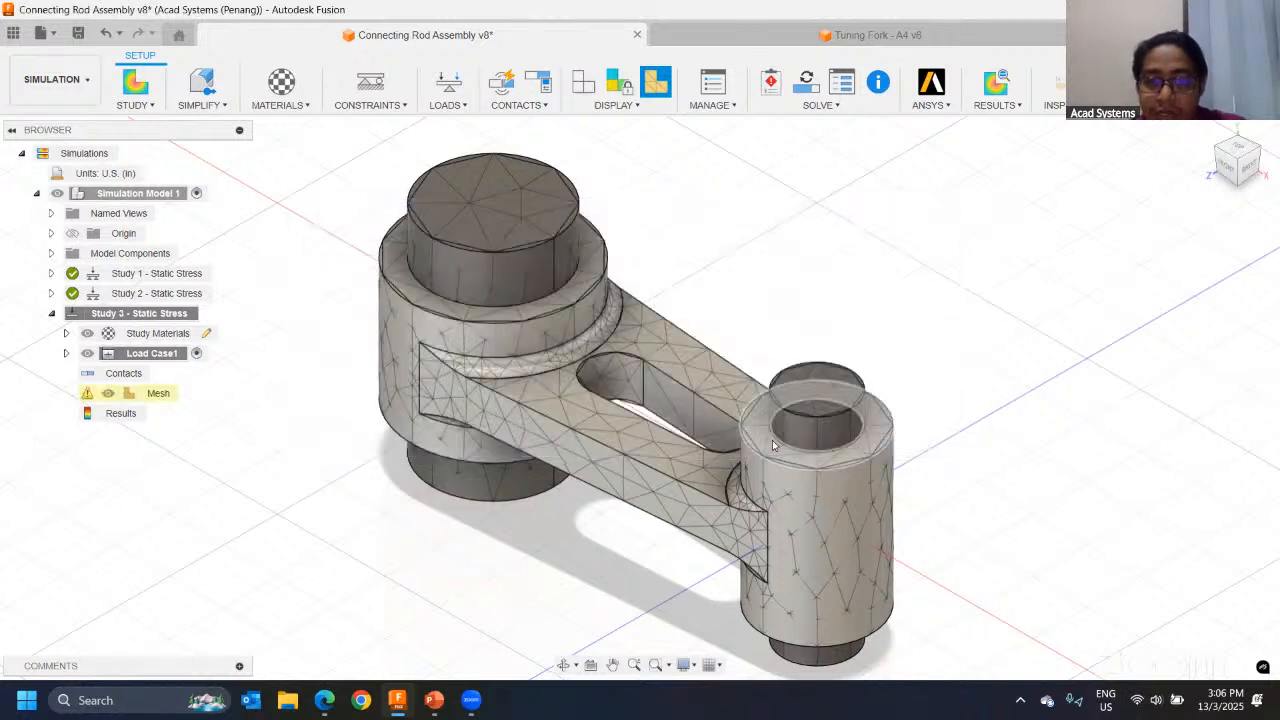
pyautogui.rightClick(157, 396)
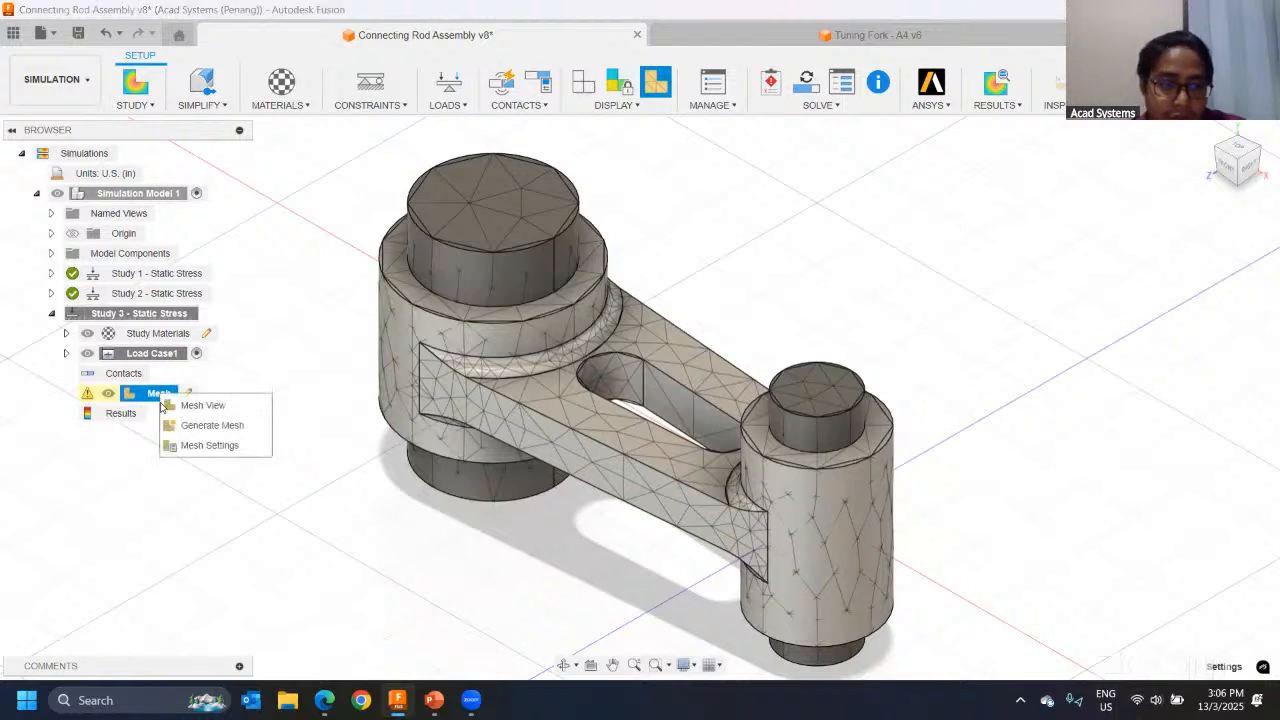
pyautogui.click(180, 426)
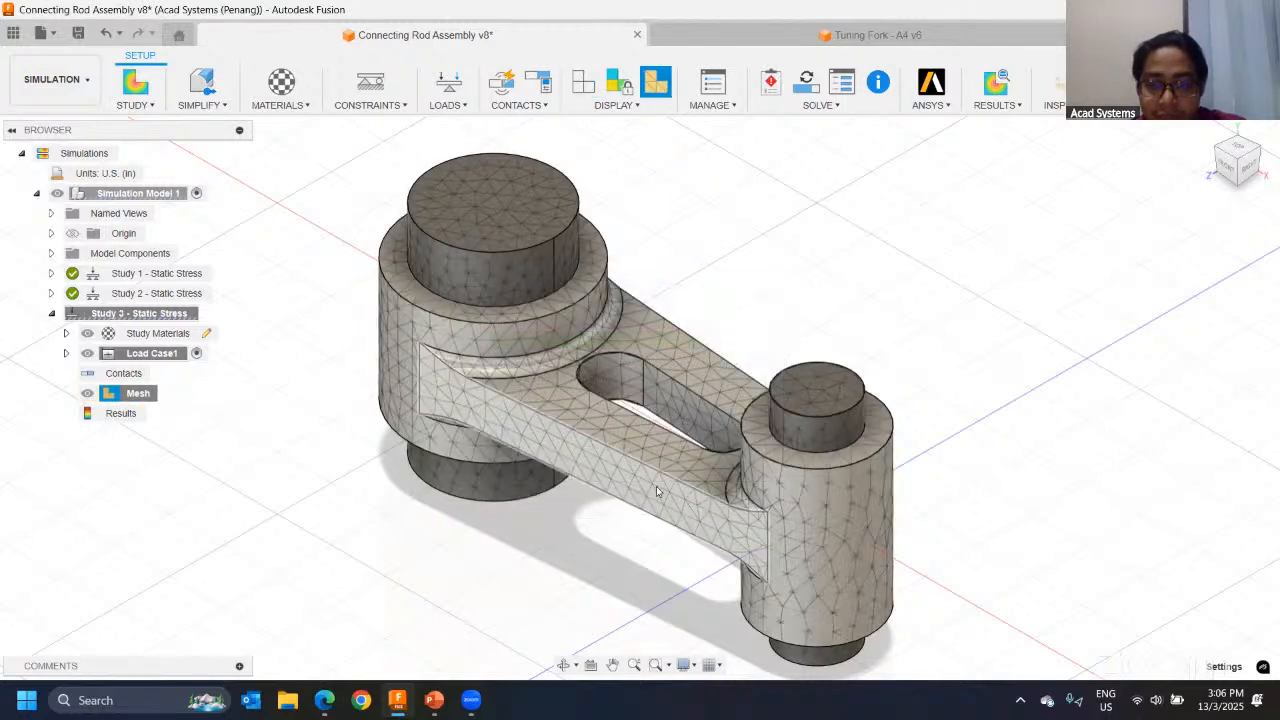
# Step: Inspect the regenerated mesh around the rod arm, slot, fillets and both pins from several angles
pyautogui.keyDown('shift'); pyautogui.moveTo(450, 419); pyautogui.dragTo(850, 468, button='middle'); pyautogui.keyUp('shift')
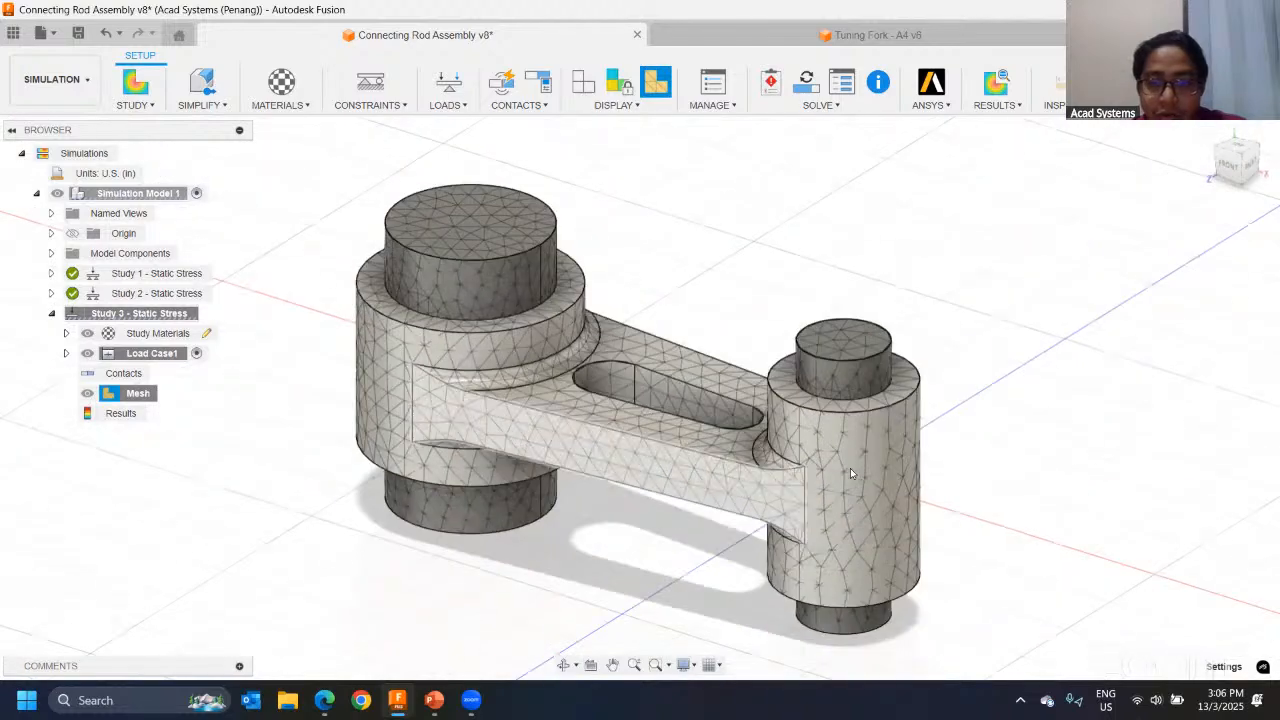
pyautogui.scroll(3, 850, 468)
pyautogui.scroll(3, 742, 431)
pyautogui.scroll(-1, 600, 420)
pyautogui.moveTo(500, 420); pyautogui.dragTo(588, 404, button='middle')
pyautogui.scroll(-4, 588, 404)
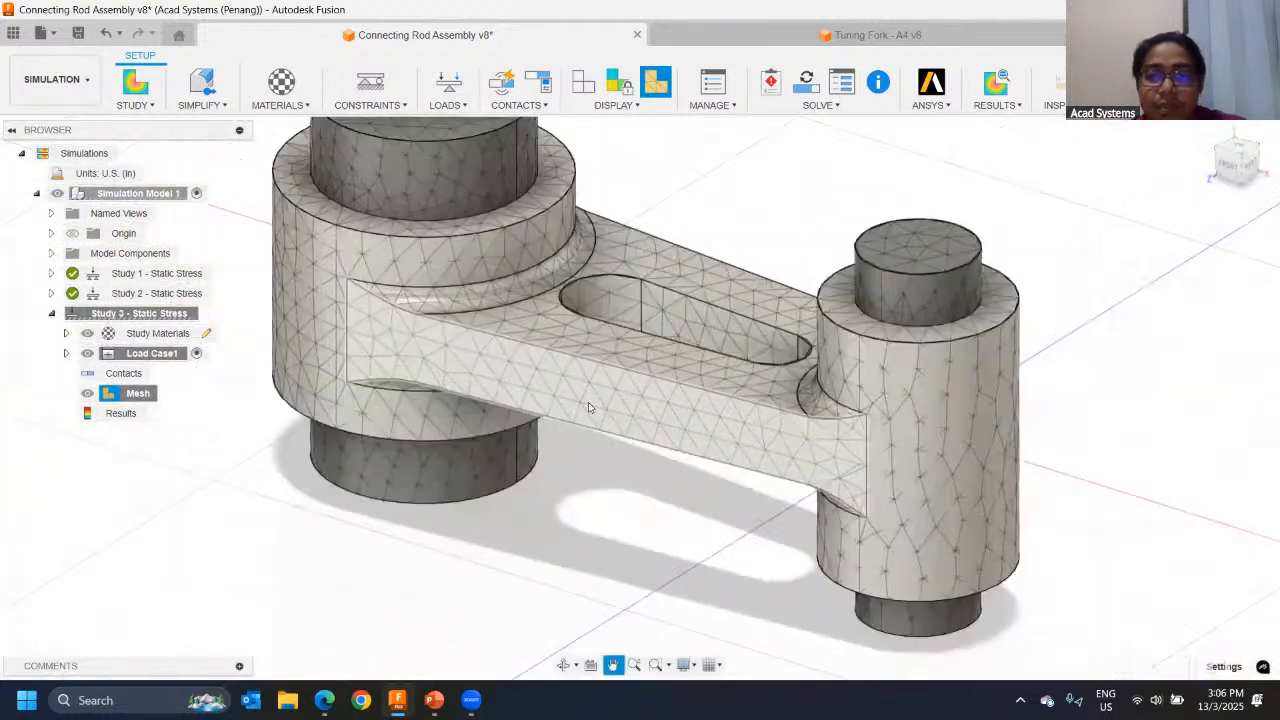
pyautogui.keyDown('shift'); pyautogui.moveTo(508, 352); pyautogui.dragTo(550, 324, button='middle'); pyautogui.keyUp('shift')
pyautogui.moveTo(780, 358); pyautogui.dragTo(600, 322, button='middle')
pyautogui.scroll(3, 600, 318)
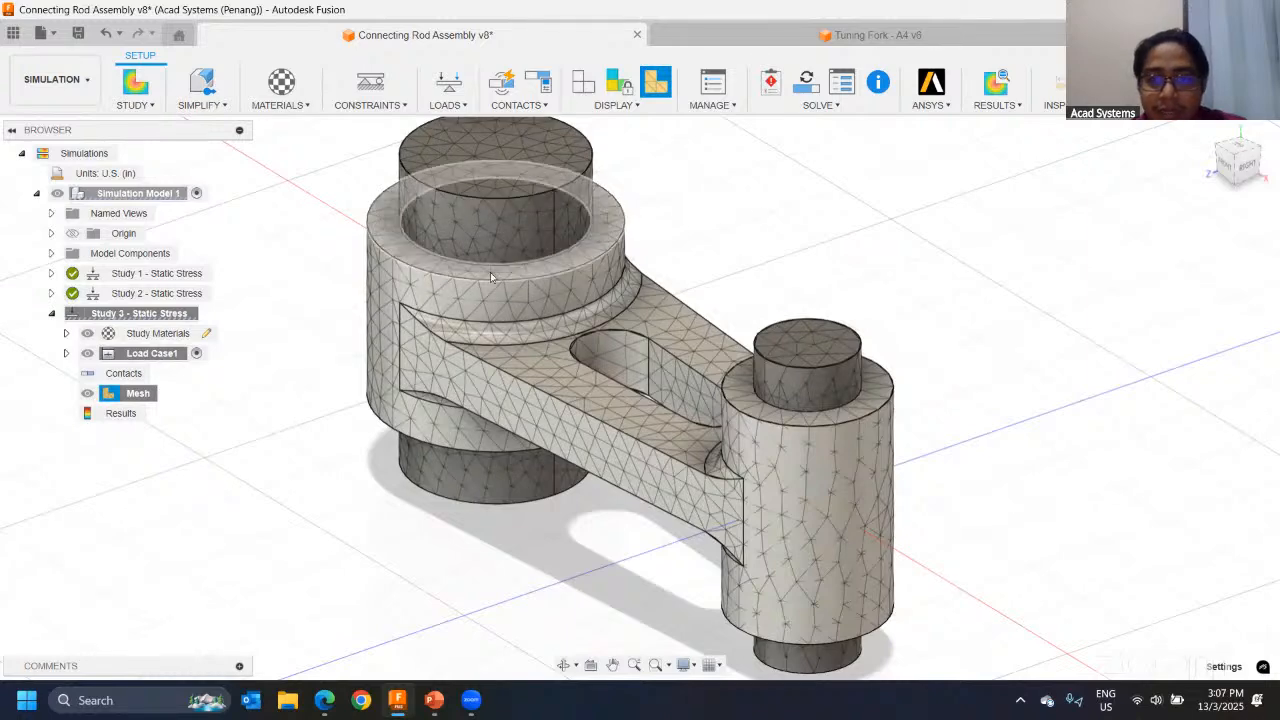
pyautogui.keyDown('shift'); pyautogui.moveTo(389, 308); pyautogui.dragTo(337, 383, button='middle'); pyautogui.keyUp('shift')
pyautogui.moveTo(449, 334); pyautogui.dragTo(475, 315, button='middle')
pyautogui.scroll(-2, 475, 315)
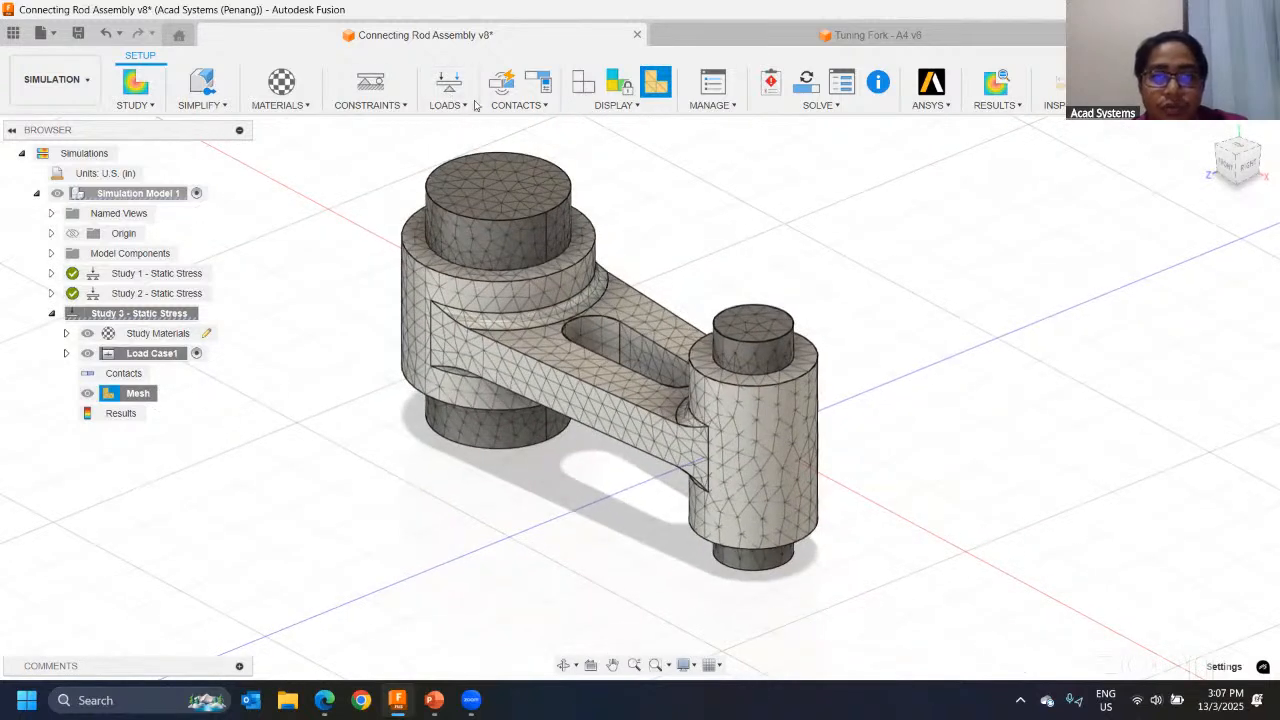
pyautogui.keyDown('shift'); pyautogui.moveTo(533, 316); pyautogui.dragTo(786, 312, button='middle'); pyautogui.keyUp('shift')
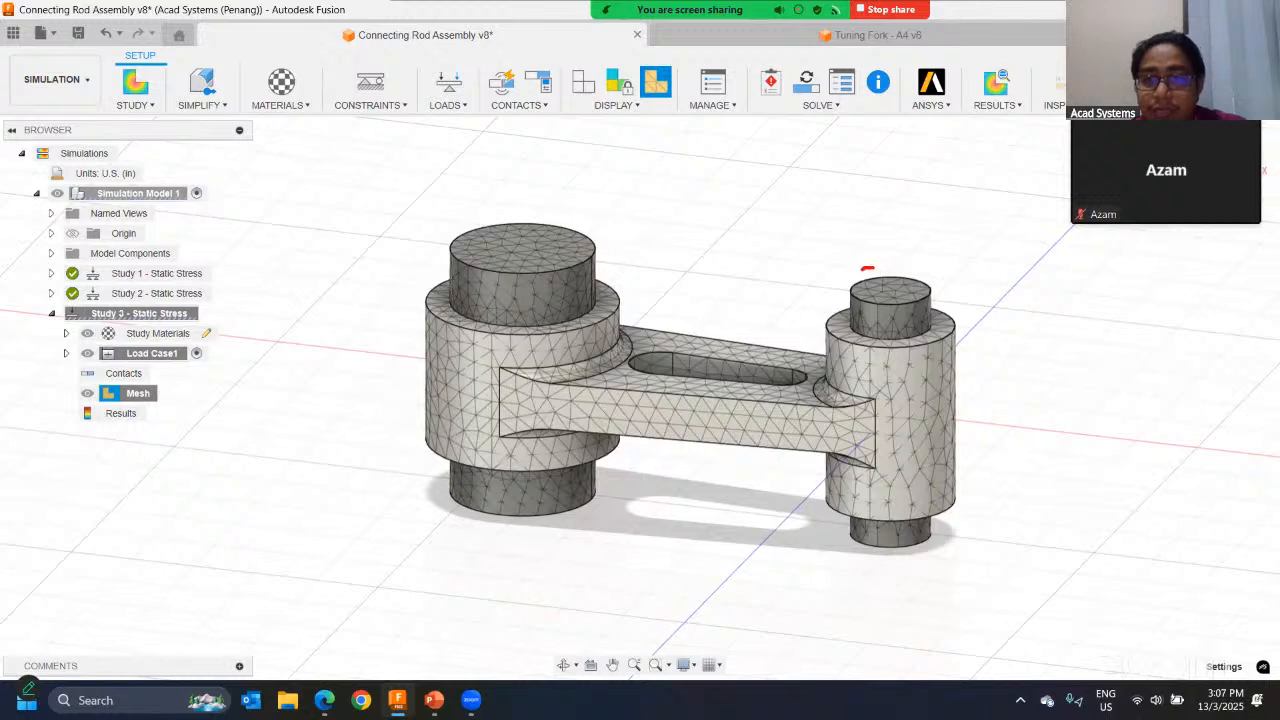
pyautogui.moveTo(922, 315); pyautogui.dragTo(881, 260)
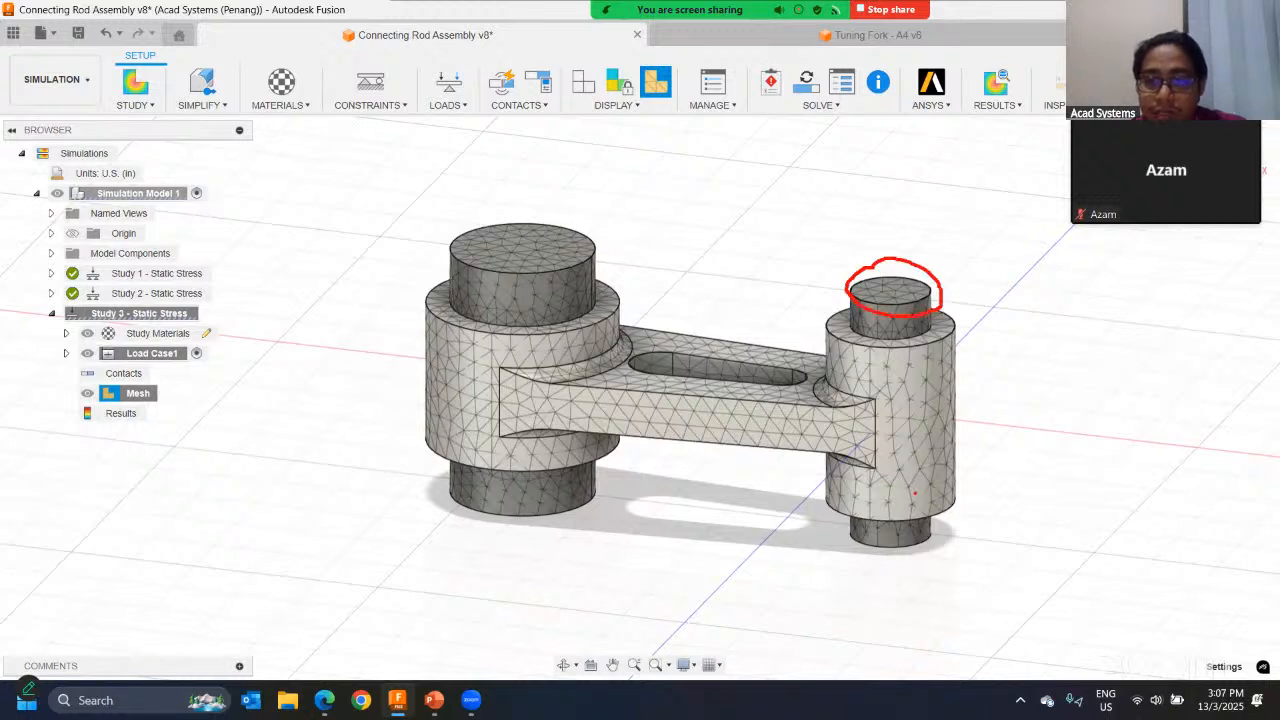
pyautogui.moveTo(912, 531); pyautogui.dragTo(916, 570)
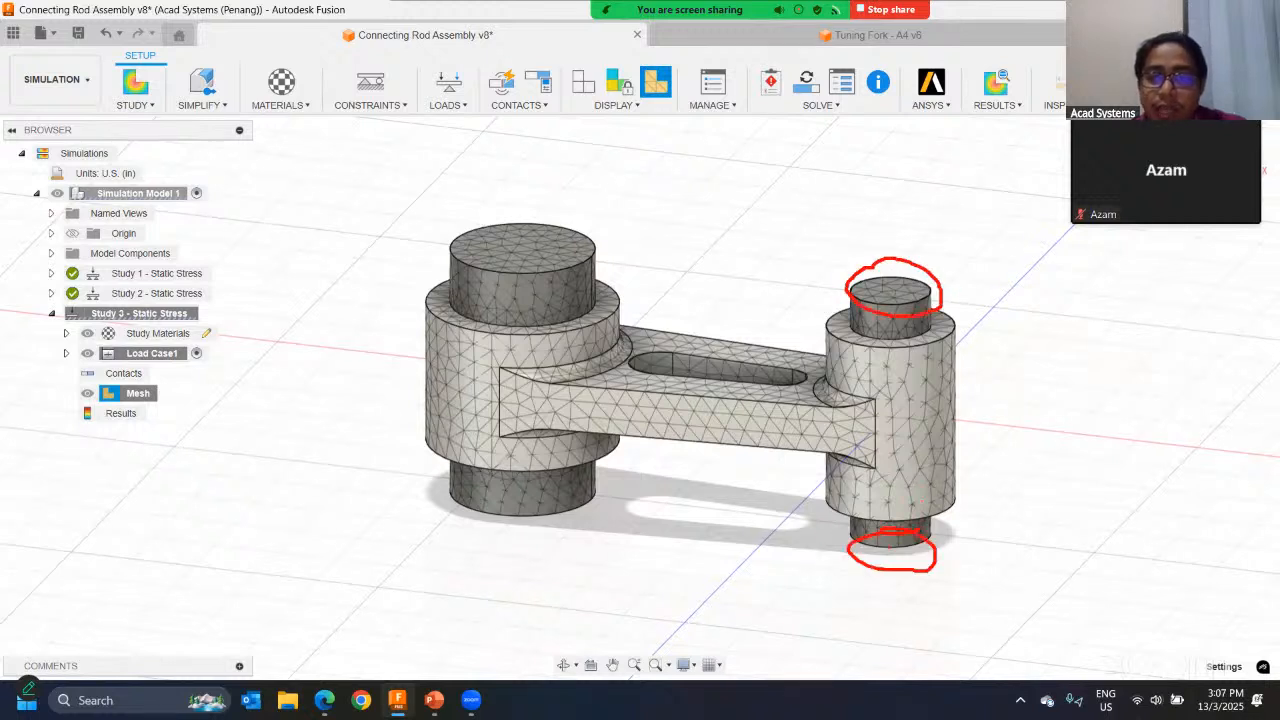
pyautogui.moveTo(606, 271); pyautogui.dragTo(683, 281)
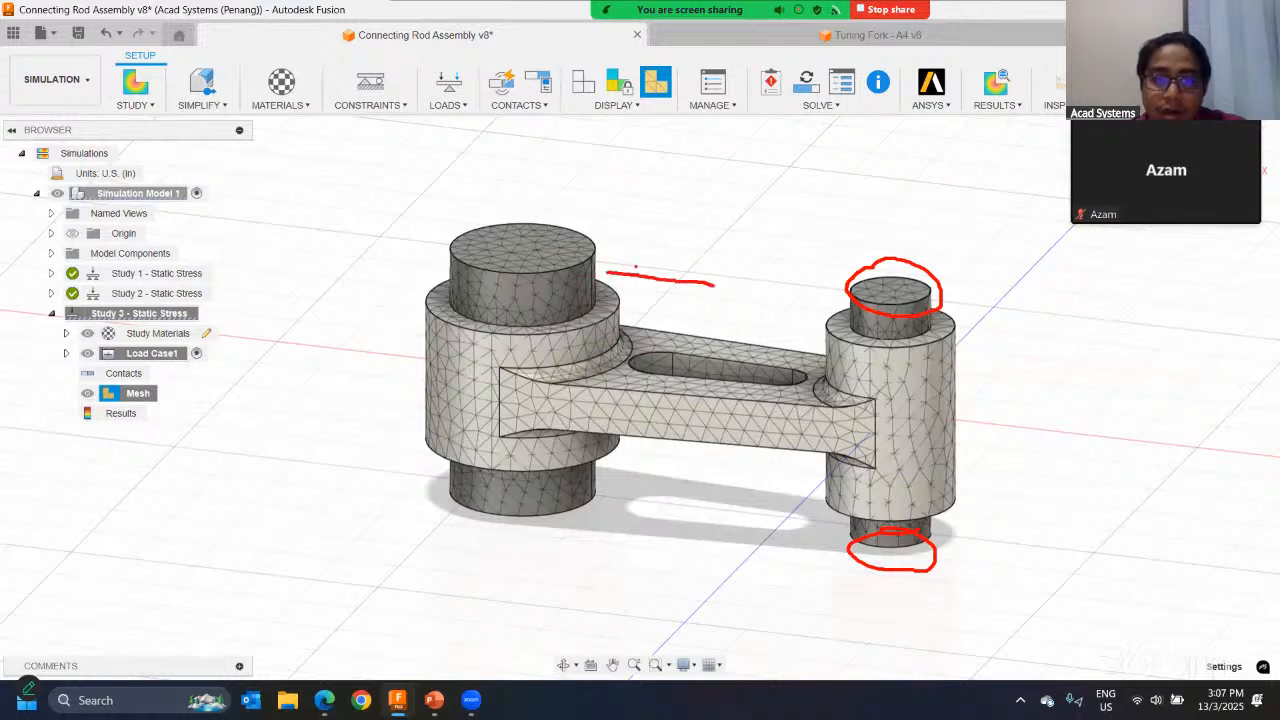
pyautogui.moveTo(609, 480); pyautogui.dragTo(712, 493)
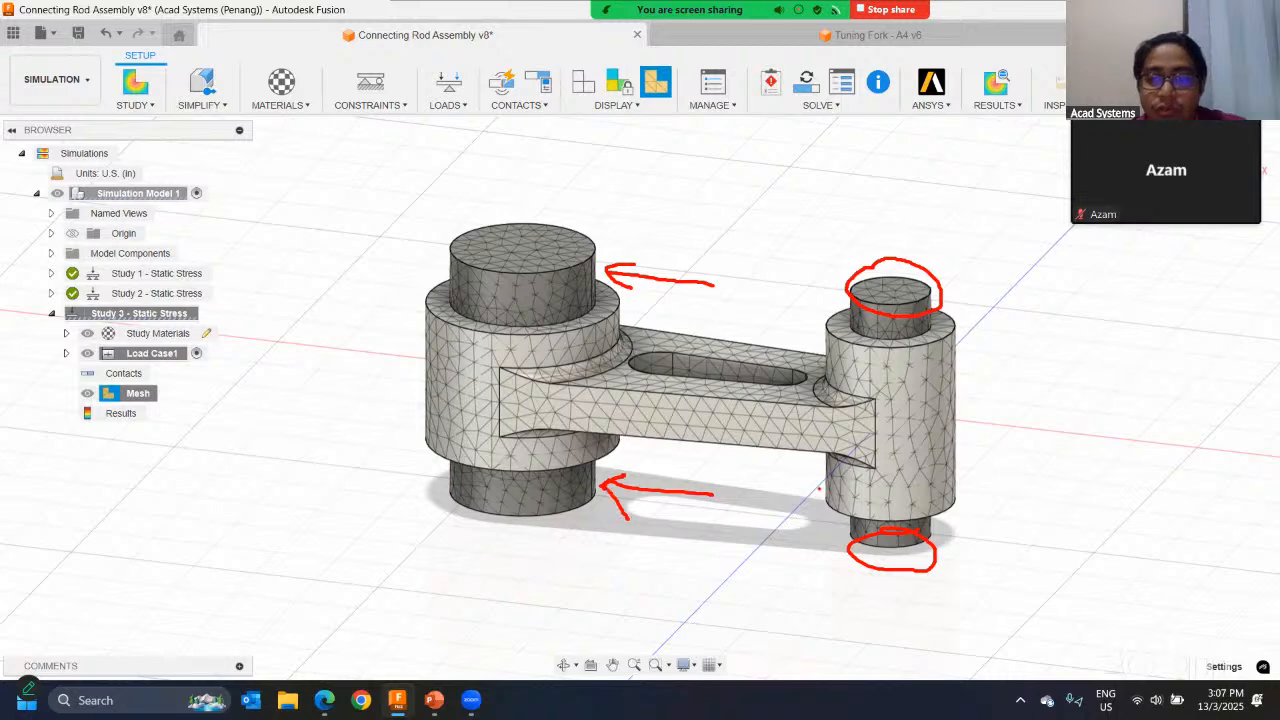
pyautogui.press('Escape')
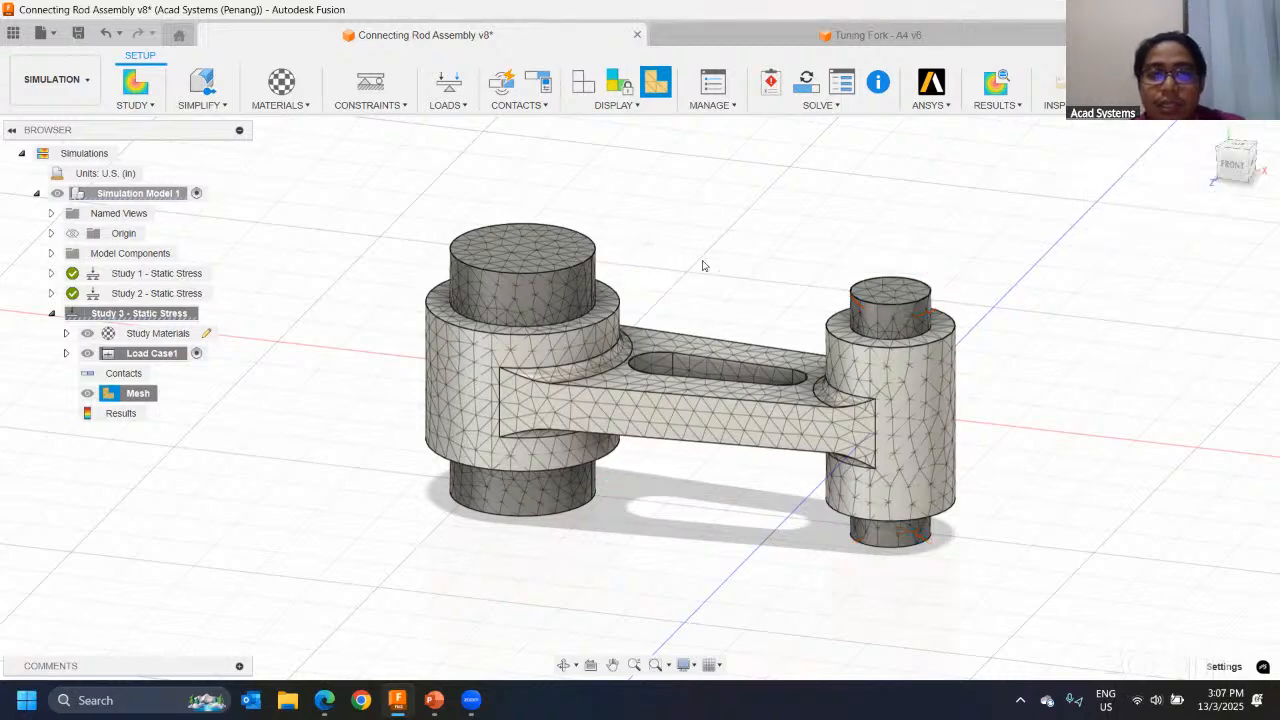
pyautogui.scroll(-2, 703, 266)
pyautogui.moveTo(711, 275); pyautogui.dragTo(650, 280, button='middle')
pyautogui.moveTo(789, 327); pyautogui.dragTo(618, 381, button='middle')
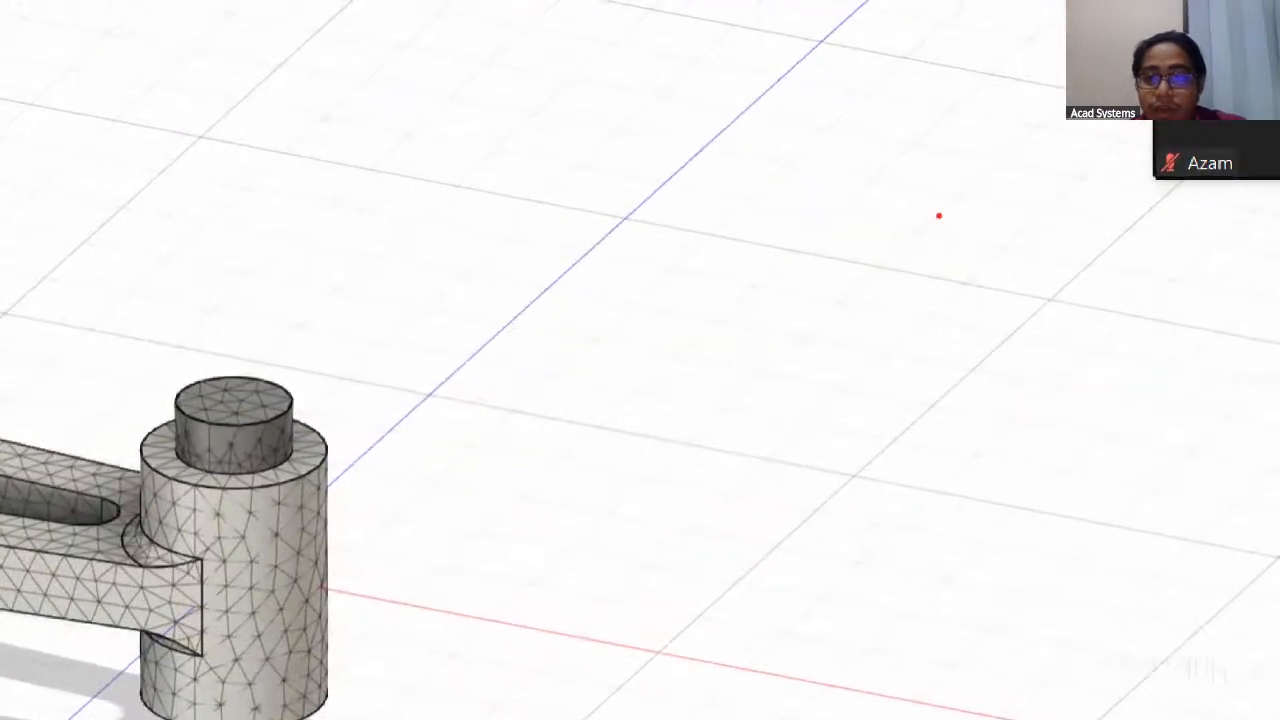
pyautogui.moveTo(935, 160); pyautogui.dragTo(925, 407)
pyautogui.moveTo(914, 198)
pyautogui.mouseDown()
pyautogui.moveTo(620, 200)
pyautogui.moveTo(574, 251)
pyautogui.moveTo(928, 250)
pyautogui.mouseUp()
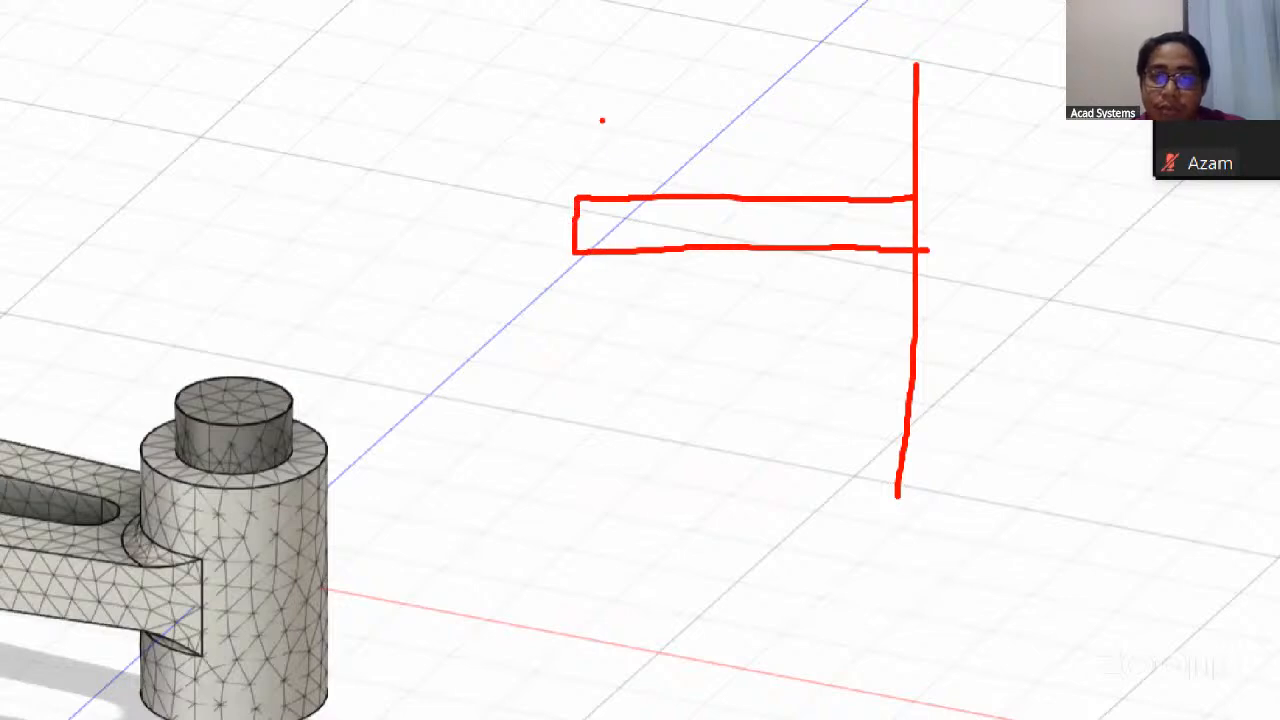
pyautogui.moveTo(601, 118); pyautogui.dragTo(597, 207)
pyautogui.moveTo(598, 130)
pyautogui.mouseDown()
pyautogui.moveTo(676, 194)
pyautogui.moveTo(562, 203)
pyautogui.mouseUp()
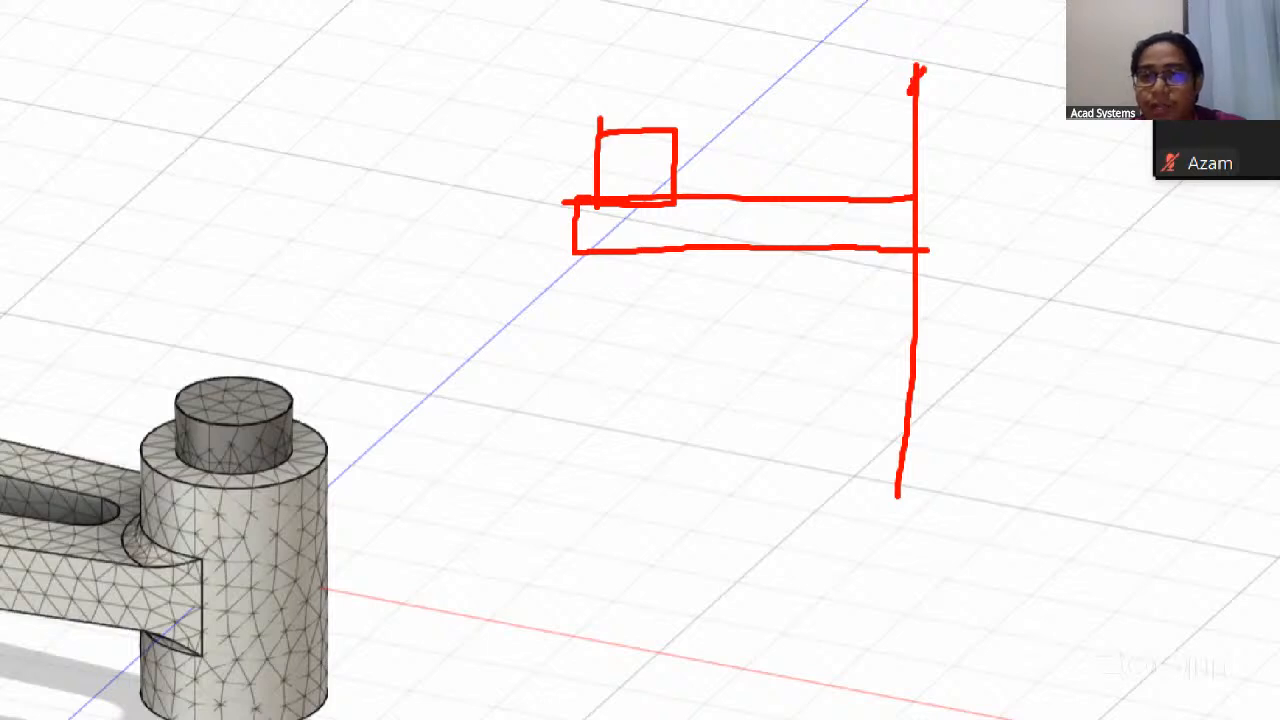
pyautogui.moveTo(924, 154)
pyautogui.mouseDown()
pyautogui.moveTo(906, 212)
pyautogui.moveTo(912, 565)
pyautogui.mouseUp()
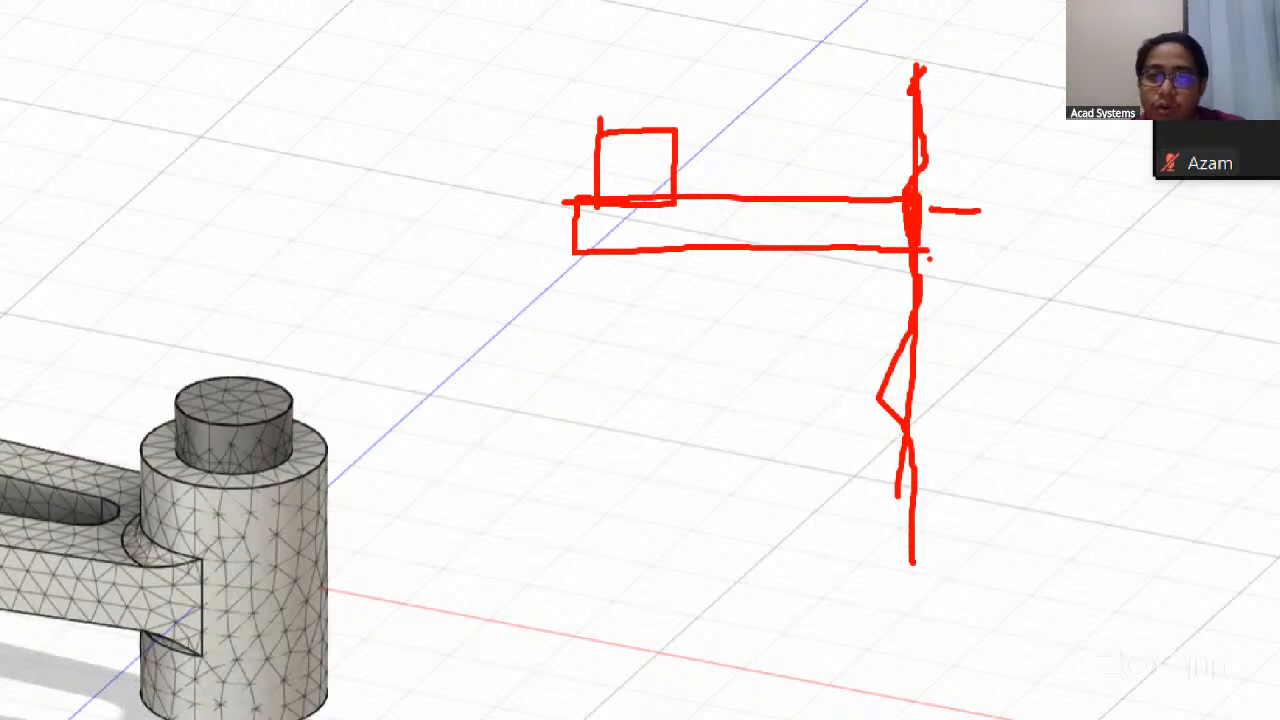
pyautogui.press('Escape')
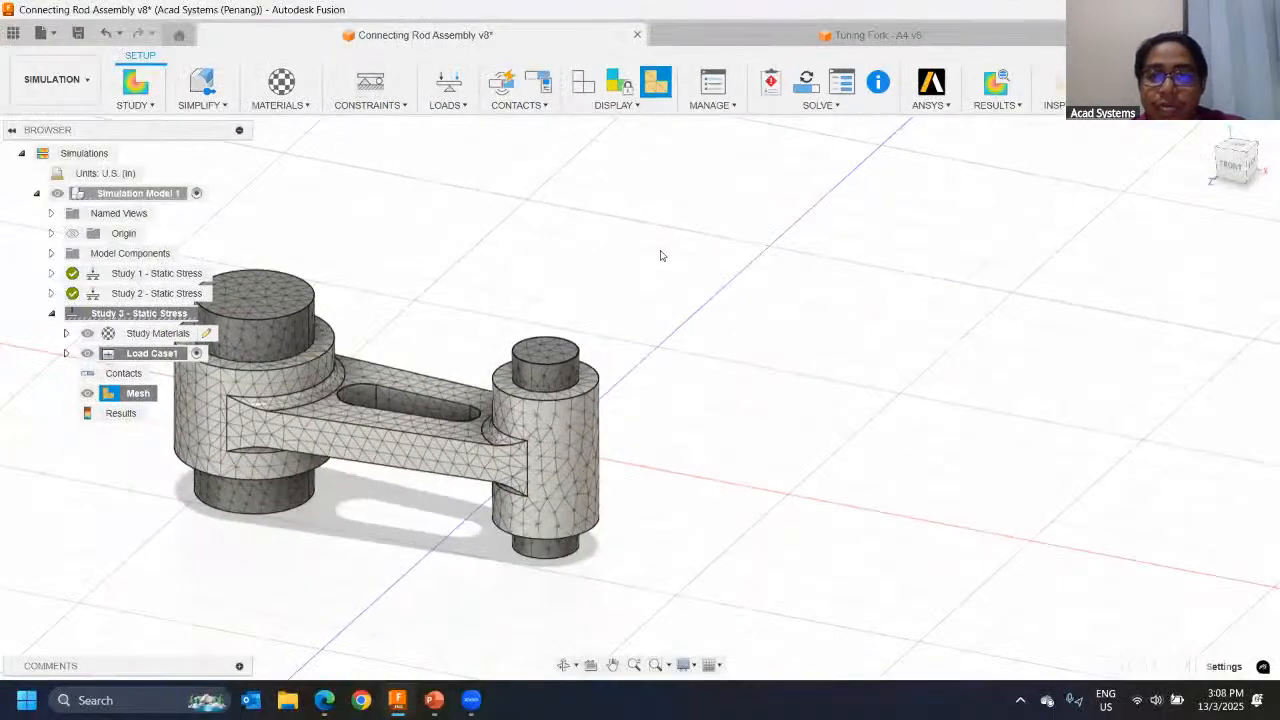
# Step: Apply a Fixed structural constraint on the Ux, Uy and Uz axes to both circular end faces of the small pin
pyautogui.moveTo(660, 256)
pyautogui.keyDown('shift'); pyautogui.mouseDown(button='middle')
pyautogui.moveTo(703, 220)
pyautogui.moveTo(743, 294)
pyautogui.moveTo(657, 263)
pyautogui.moveTo(723, 278)
pyautogui.moveTo(586, 260)
pyautogui.moveTo(634, 277)
pyautogui.moveTo(603, 243)
pyautogui.moveTo(657, 247)
pyautogui.mouseUp(button='middle'); pyautogui.keyUp('shift')
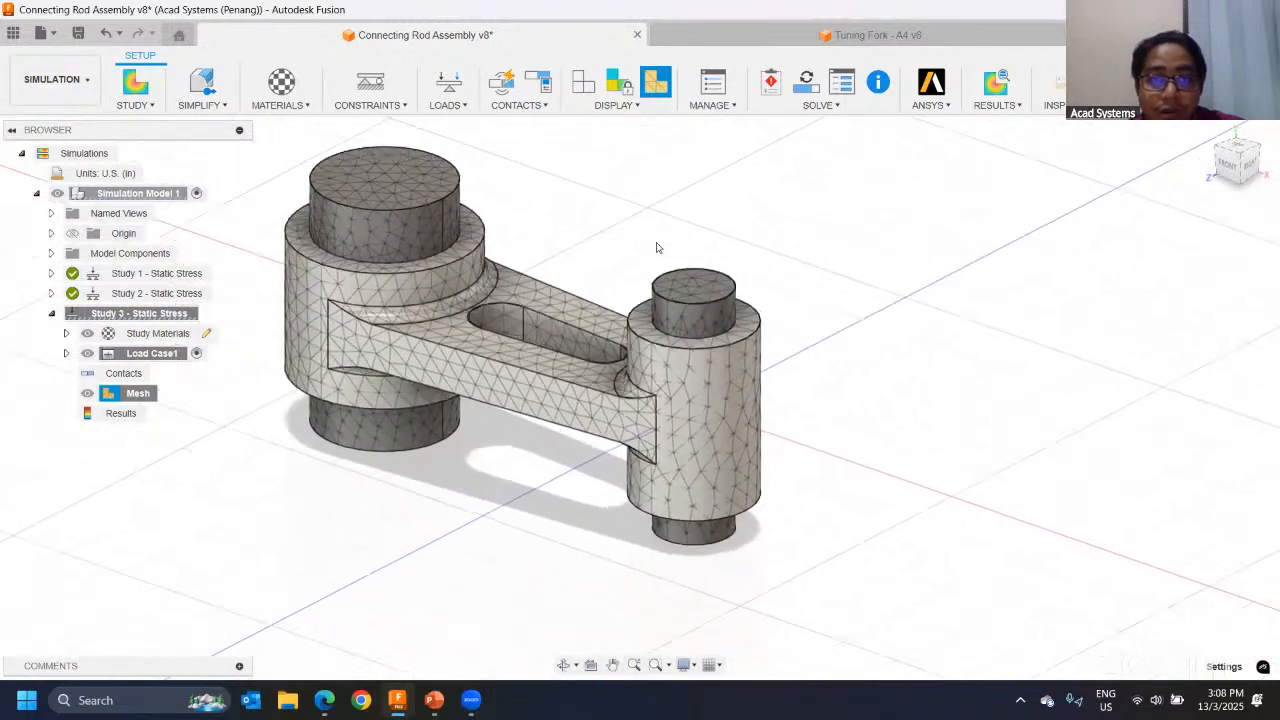
pyautogui.scroll(-1, 657, 247)
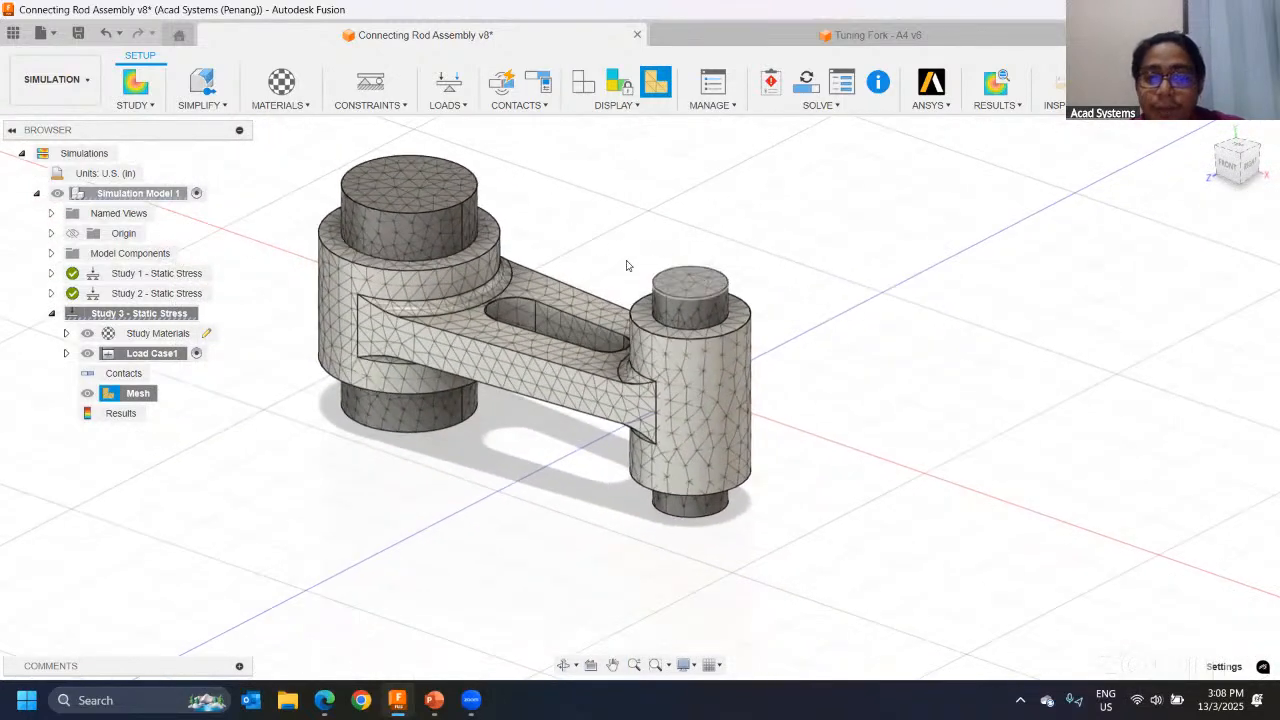
pyautogui.scroll(2, 719, 270)
pyautogui.scroll(2, 648, 225)
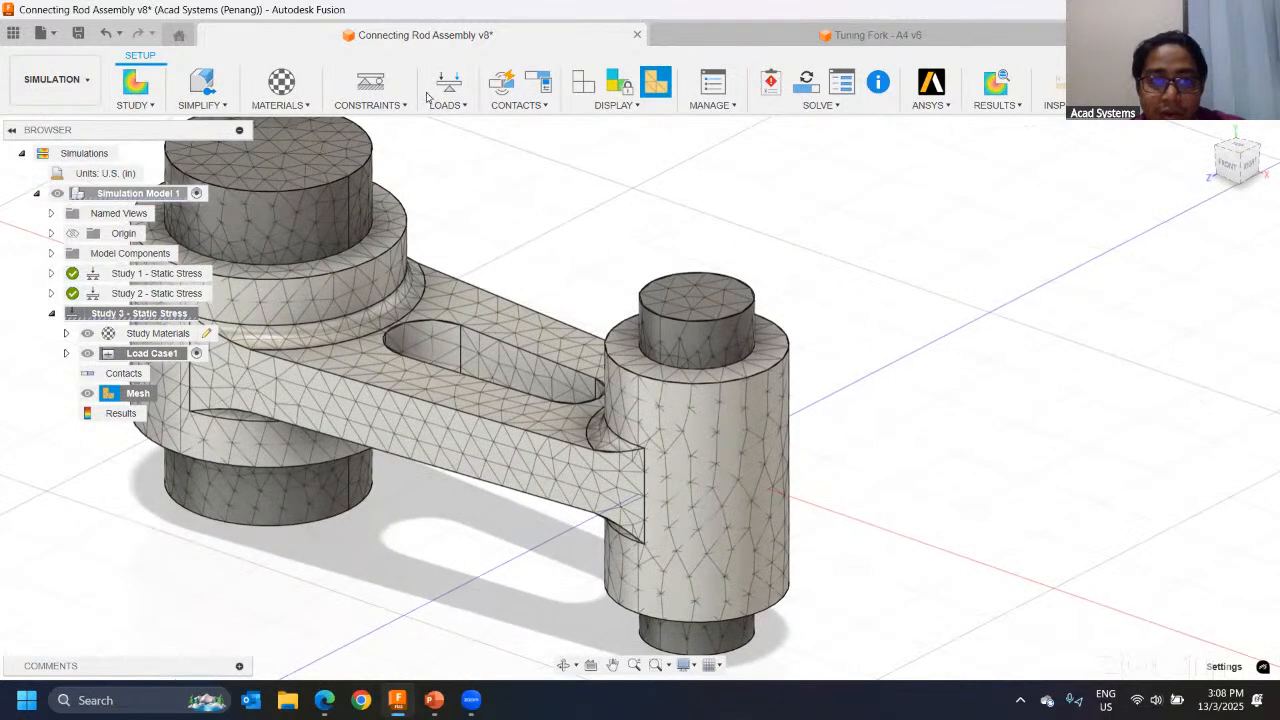
pyautogui.click(370, 85)
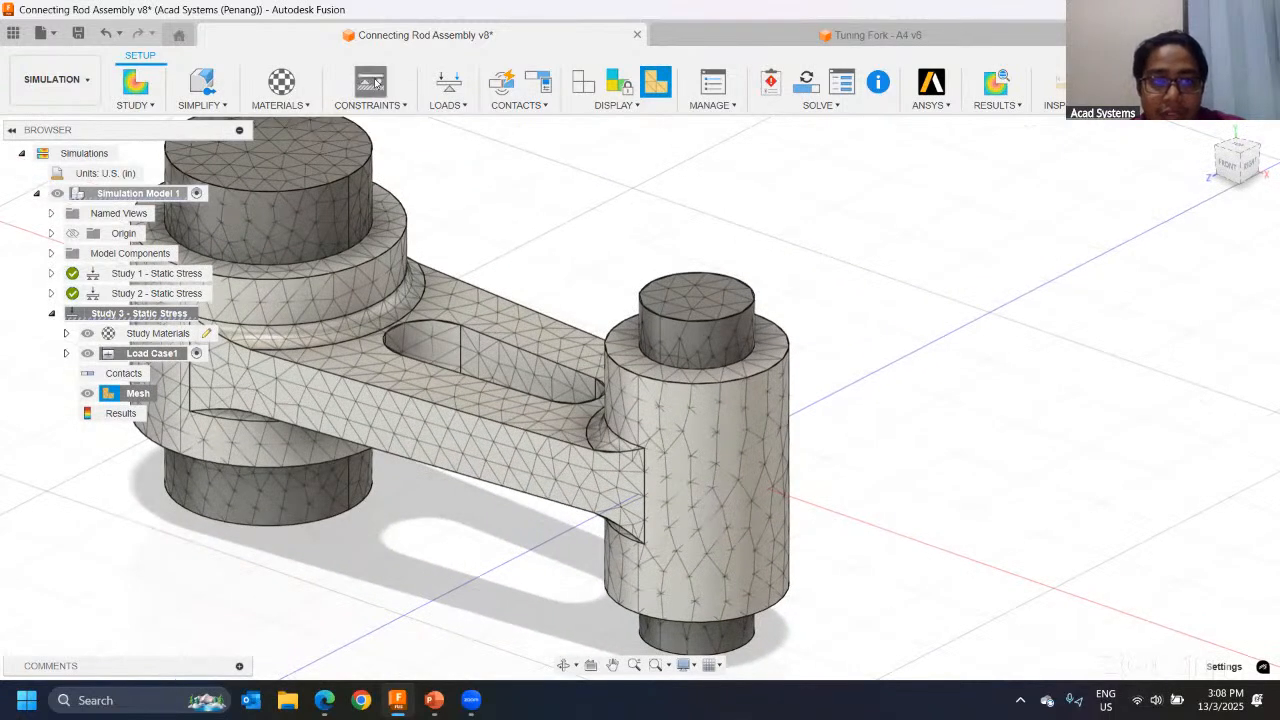
pyautogui.click(704, 292)
pyautogui.keyDown('shift'); pyautogui.moveTo(618, 597); pyautogui.dragTo(720, 436, button='middle'); pyautogui.keyUp('shift')
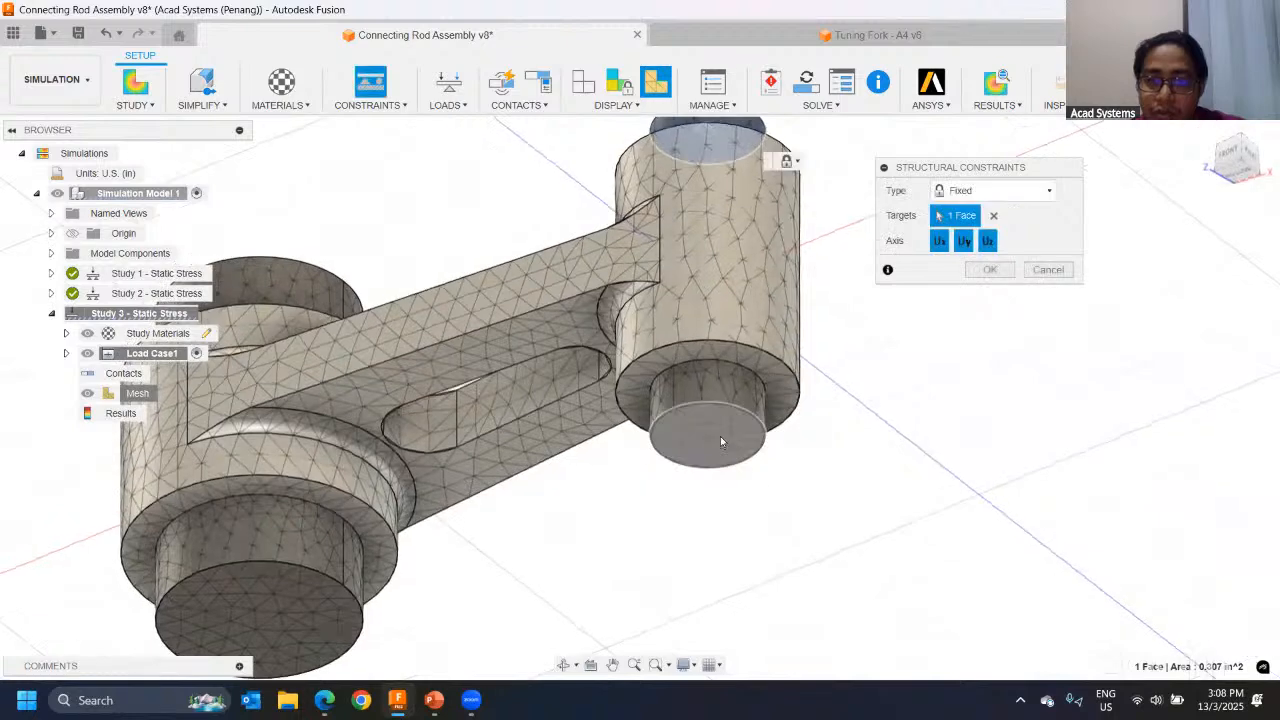
pyautogui.click(720, 436)
pyautogui.keyDown('shift'); pyautogui.moveTo(702, 313); pyautogui.dragTo(680, 470, button='middle'); pyautogui.keyUp('shift')
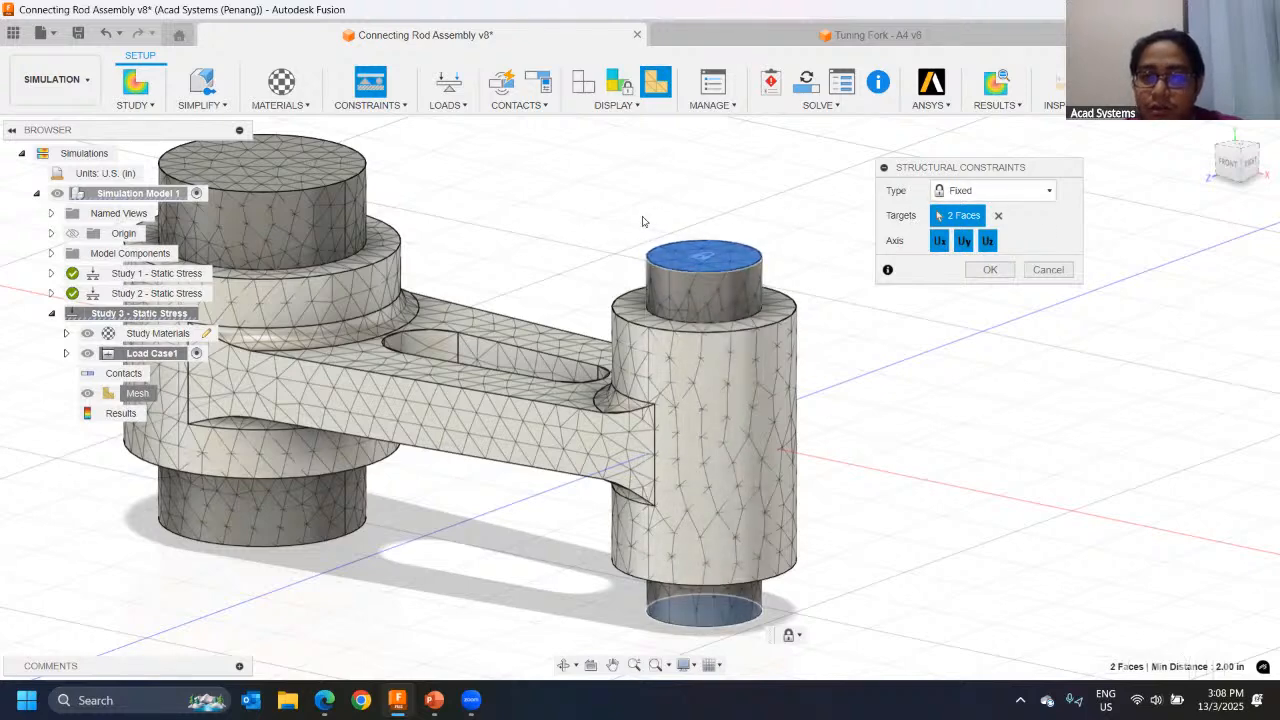
pyautogui.click(936, 191)
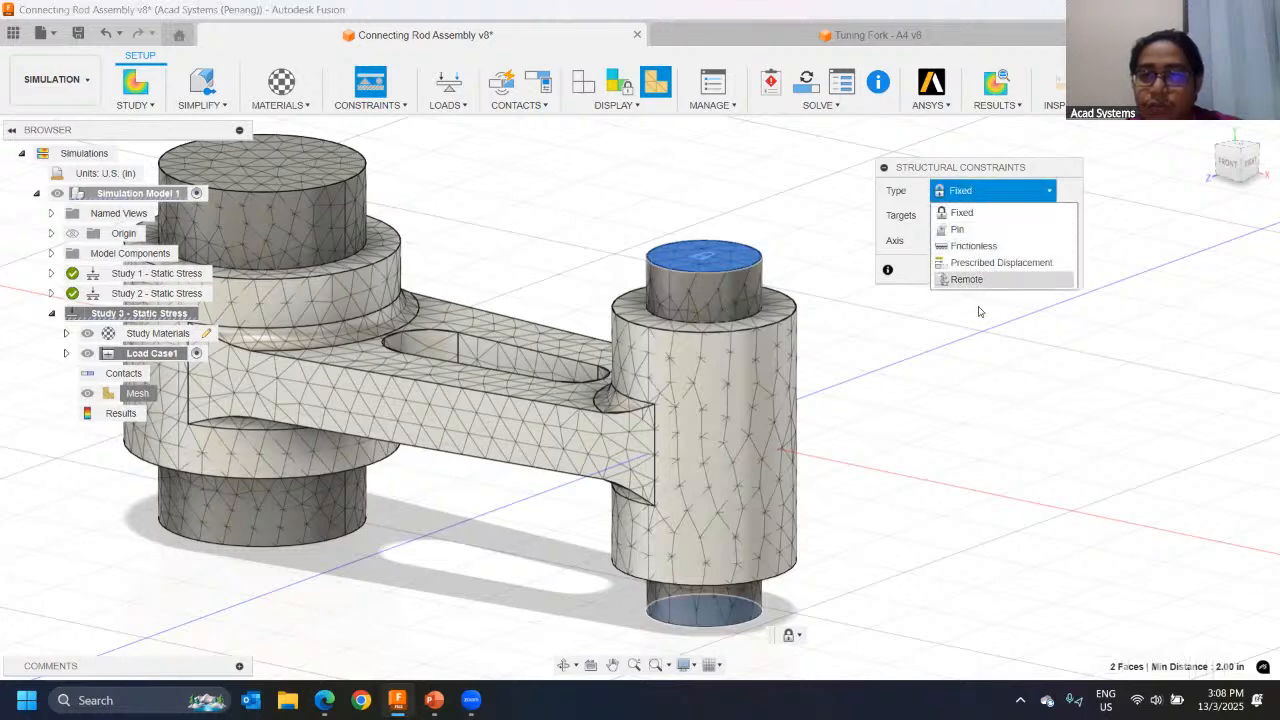
pyautogui.click(955, 190)
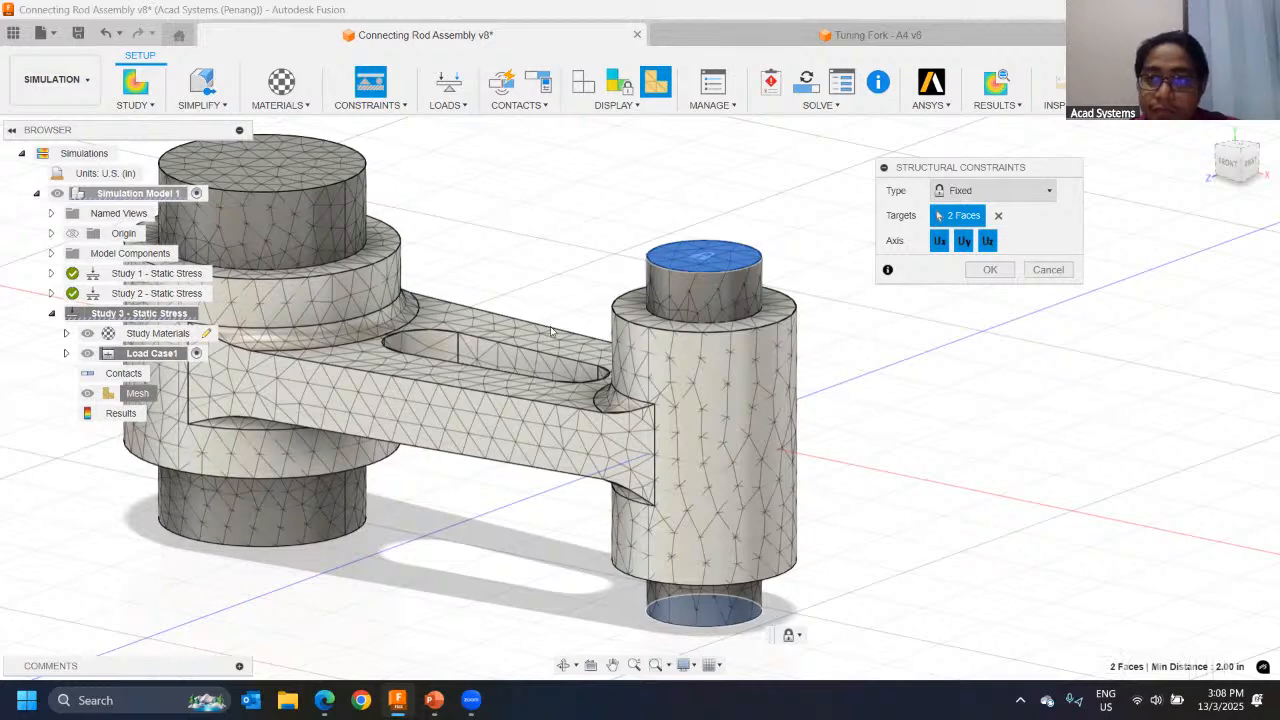
pyautogui.click(978, 273)
pyautogui.scroll(-3, 690, 257)
pyautogui.moveTo(513, 231); pyautogui.dragTo(706, 238, button='middle')
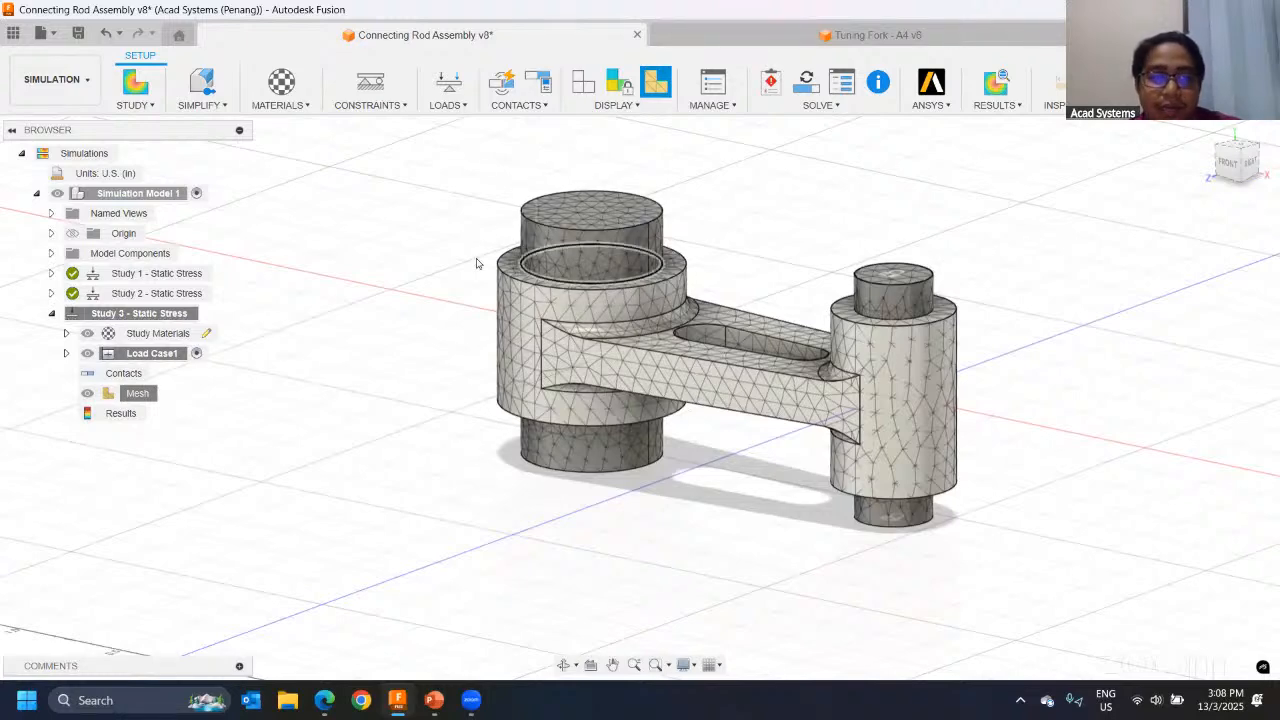
pyautogui.keyDown('shift'); pyautogui.moveTo(700, 258); pyautogui.dragTo(672, 251, button='middle'); pyautogui.keyUp('shift')
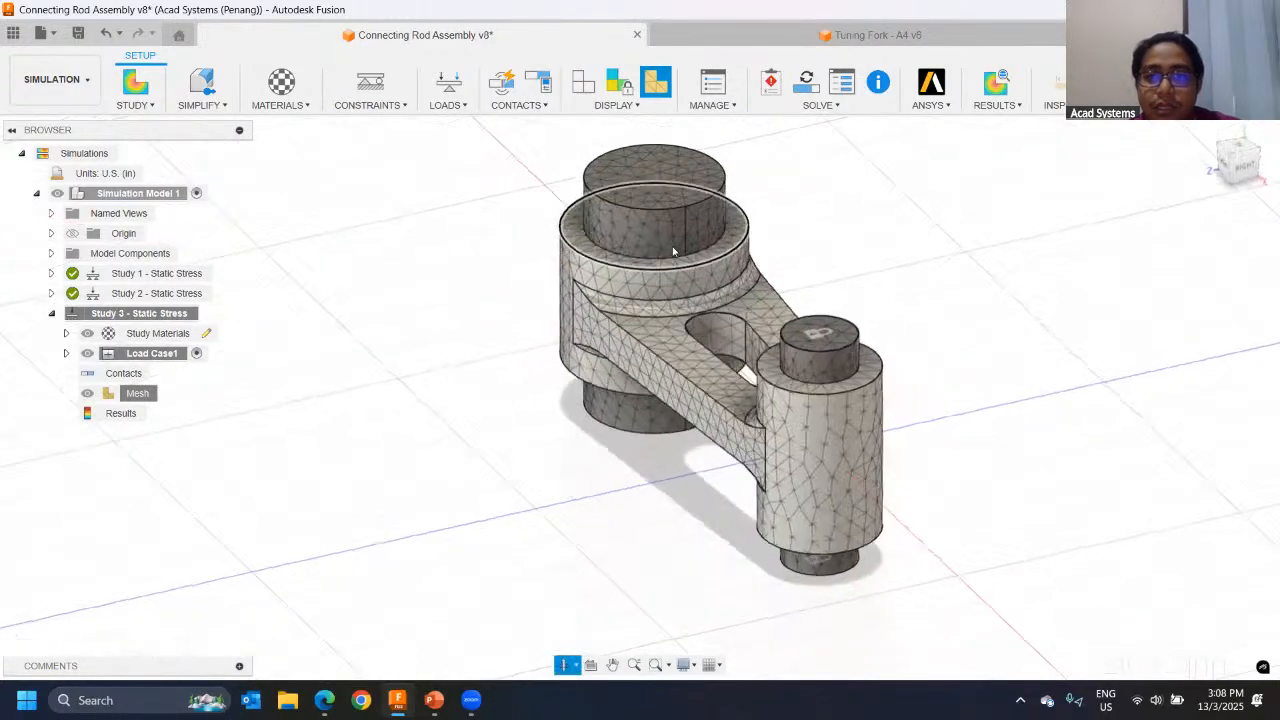
pyautogui.scroll(-1, 760, 380)
pyautogui.moveTo(761, 380); pyautogui.dragTo(858, 339, button='middle')
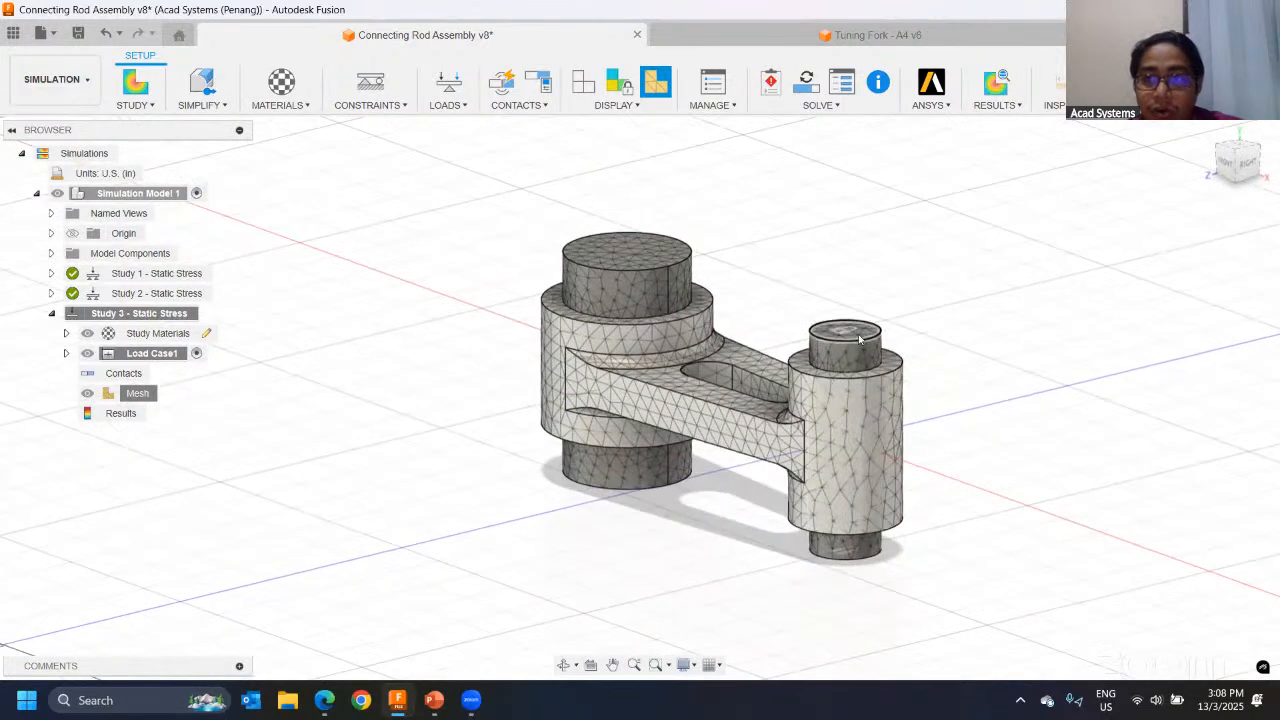
pyautogui.hotkey('ctrl', '1')
pyautogui.click(771, 358)
pyautogui.moveTo(416, 373)
pyautogui.mouseDown()
pyautogui.moveTo(226, 424)
pyautogui.moveTo(260, 447)
pyautogui.mouseUp()
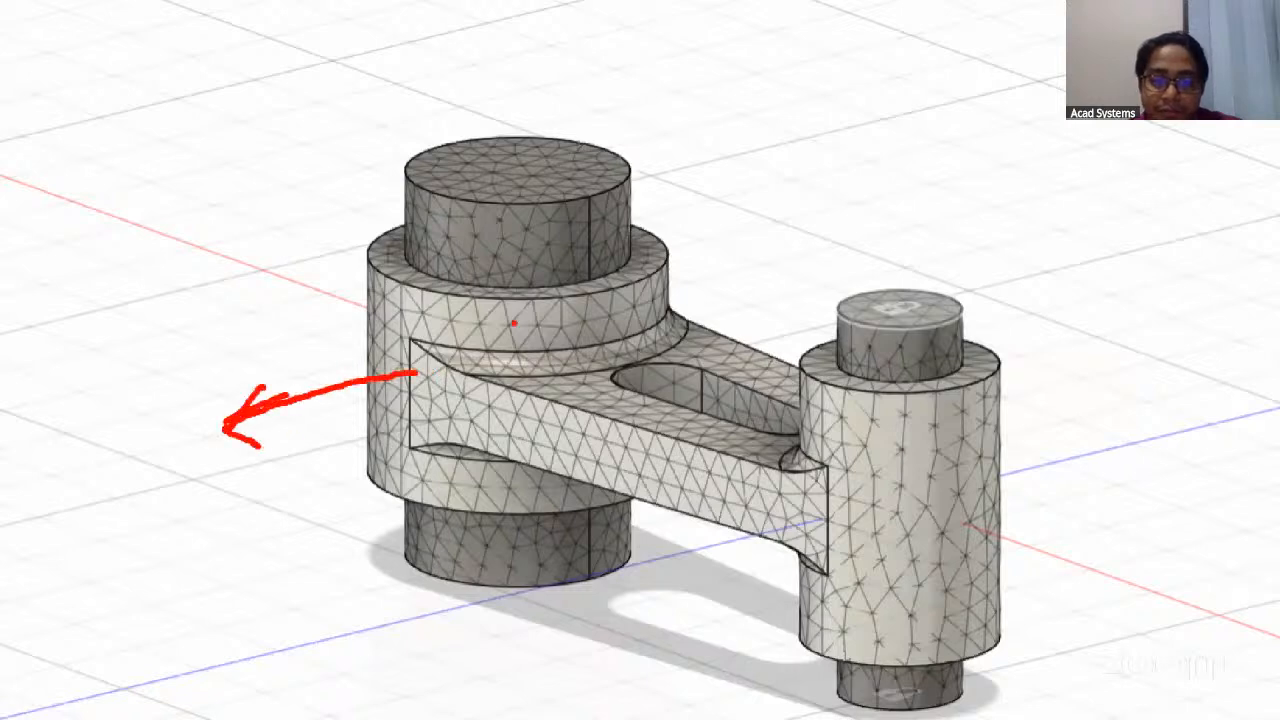
pyautogui.moveTo(726, 238)
pyautogui.mouseDown()
pyautogui.moveTo(843, 210)
pyautogui.moveTo(830, 242)
pyautogui.mouseUp()
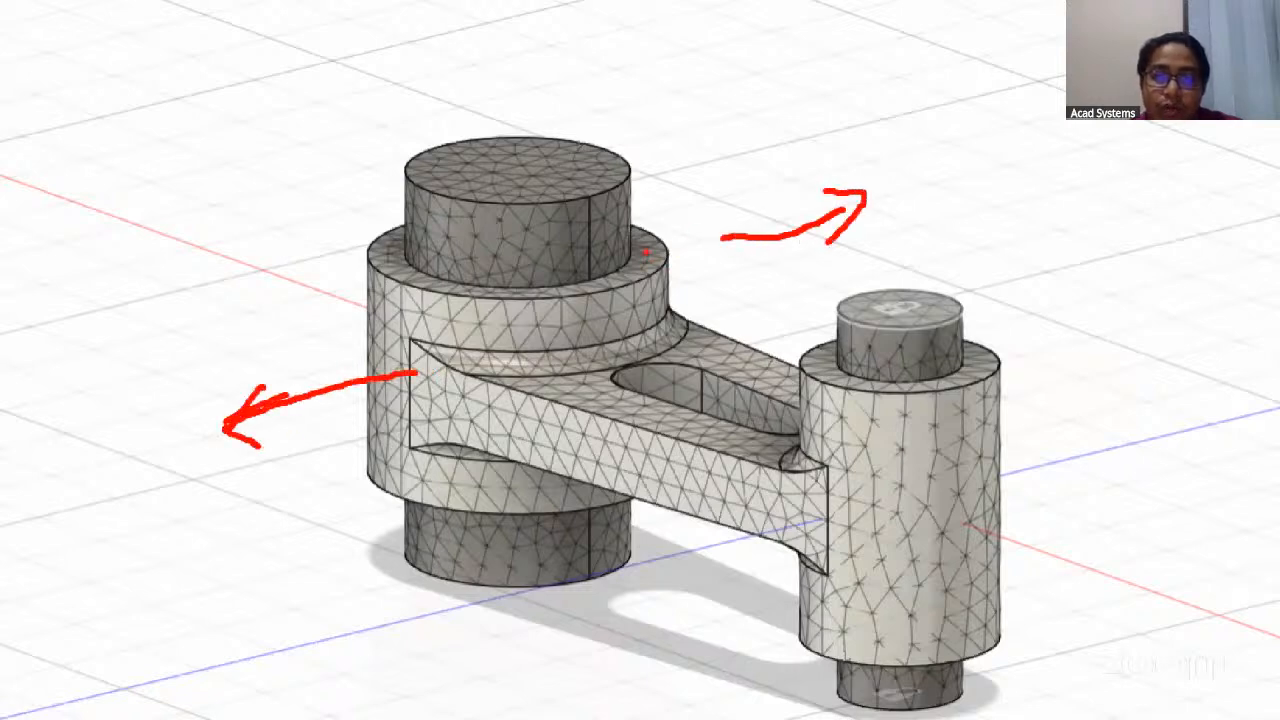
pyautogui.moveTo(583, 270)
pyautogui.mouseDown()
pyautogui.moveTo(568, 100)
pyautogui.moveTo(548, 113)
pyautogui.mouseUp()
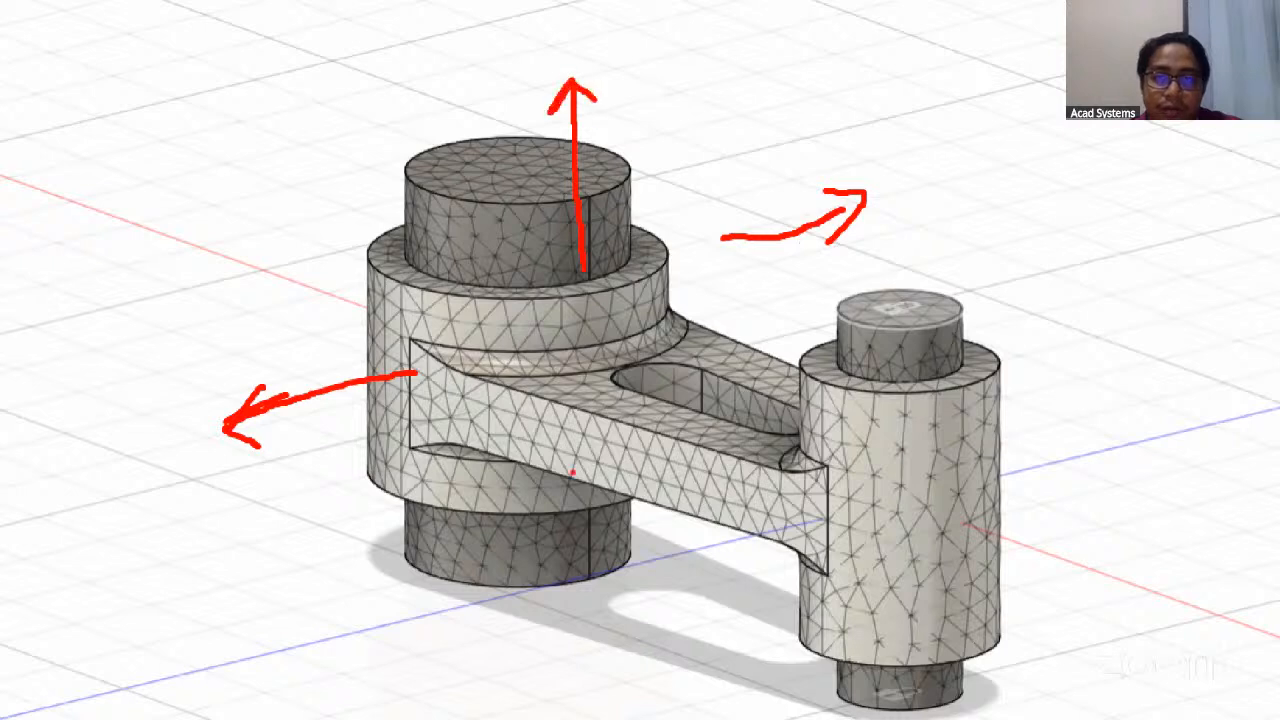
pyautogui.moveTo(566, 592); pyautogui.dragTo(566, 690)
pyautogui.moveTo(532, 643)
pyautogui.mouseDown()
pyautogui.moveTo(565, 700)
pyautogui.moveTo(603, 663)
pyautogui.mouseUp()
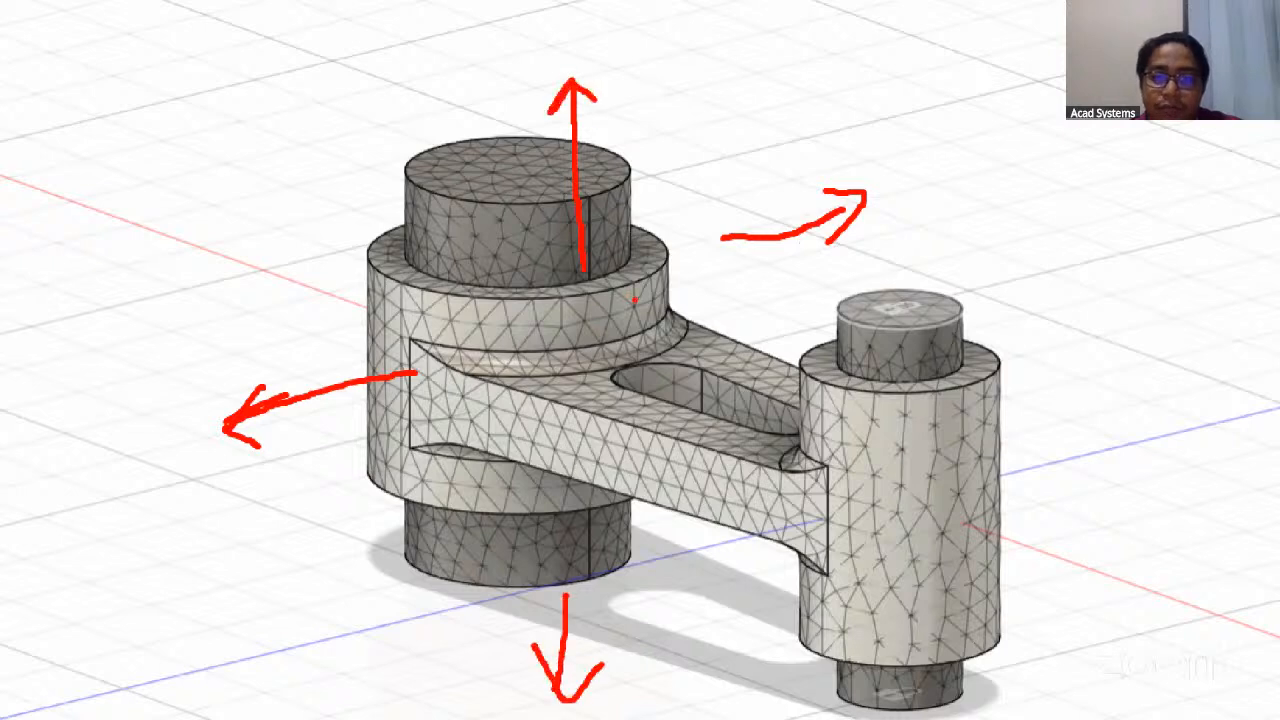
pyautogui.moveTo(690, 313); pyautogui.dragTo(880, 404)
pyautogui.moveTo(690, 314); pyautogui.dragTo(694, 348)
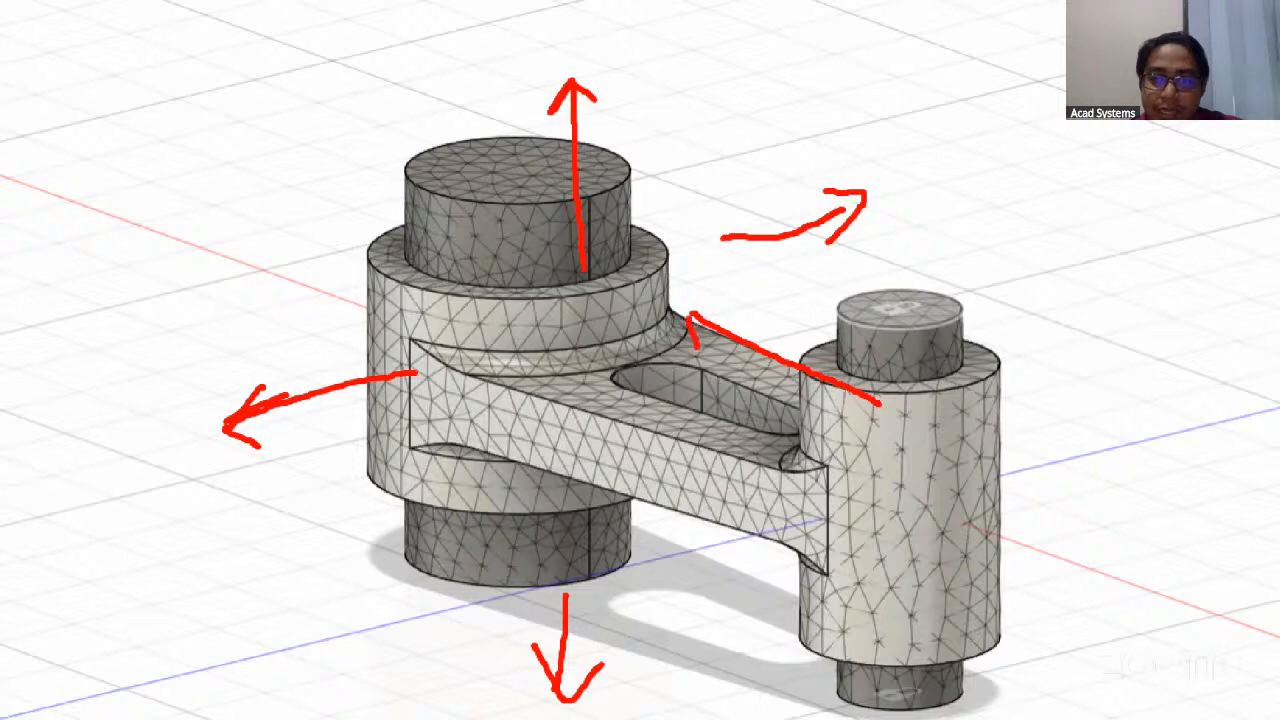
pyautogui.moveTo(688, 304); pyautogui.dragTo(742, 295)
pyautogui.moveTo(907, 369); pyautogui.dragTo(920, 474)
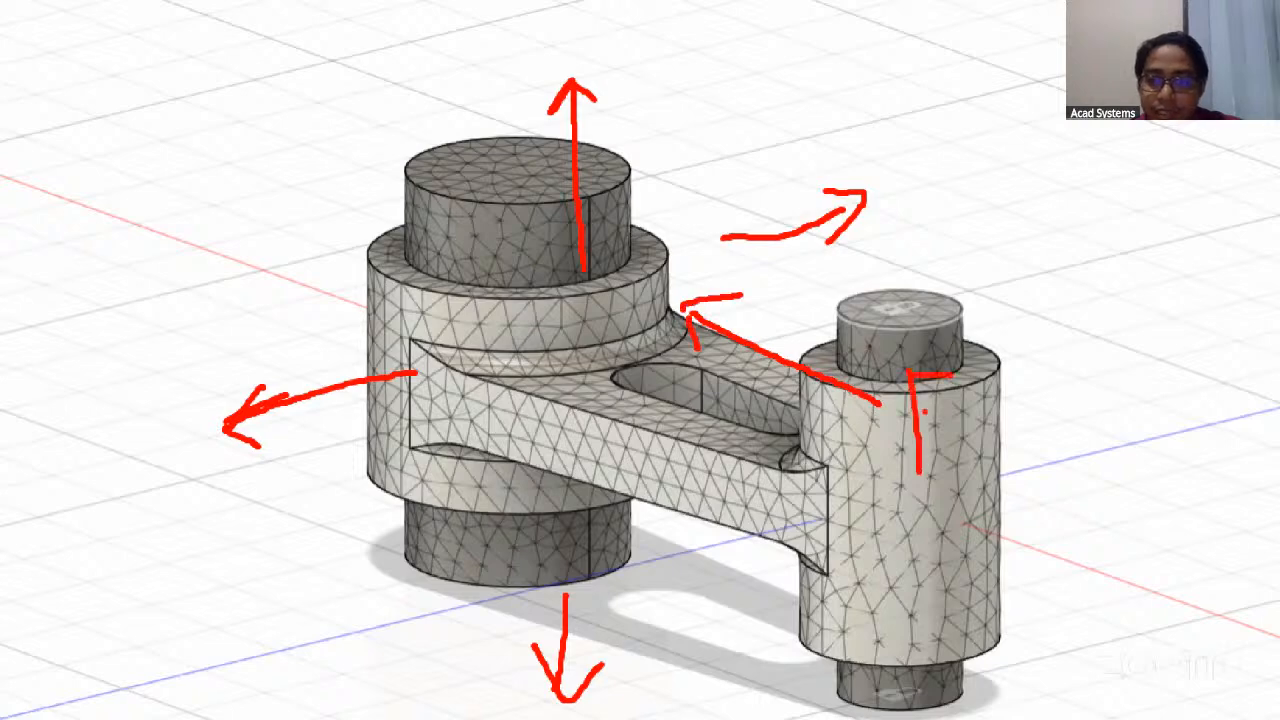
pyautogui.moveTo(920, 410); pyautogui.dragTo(958, 426)
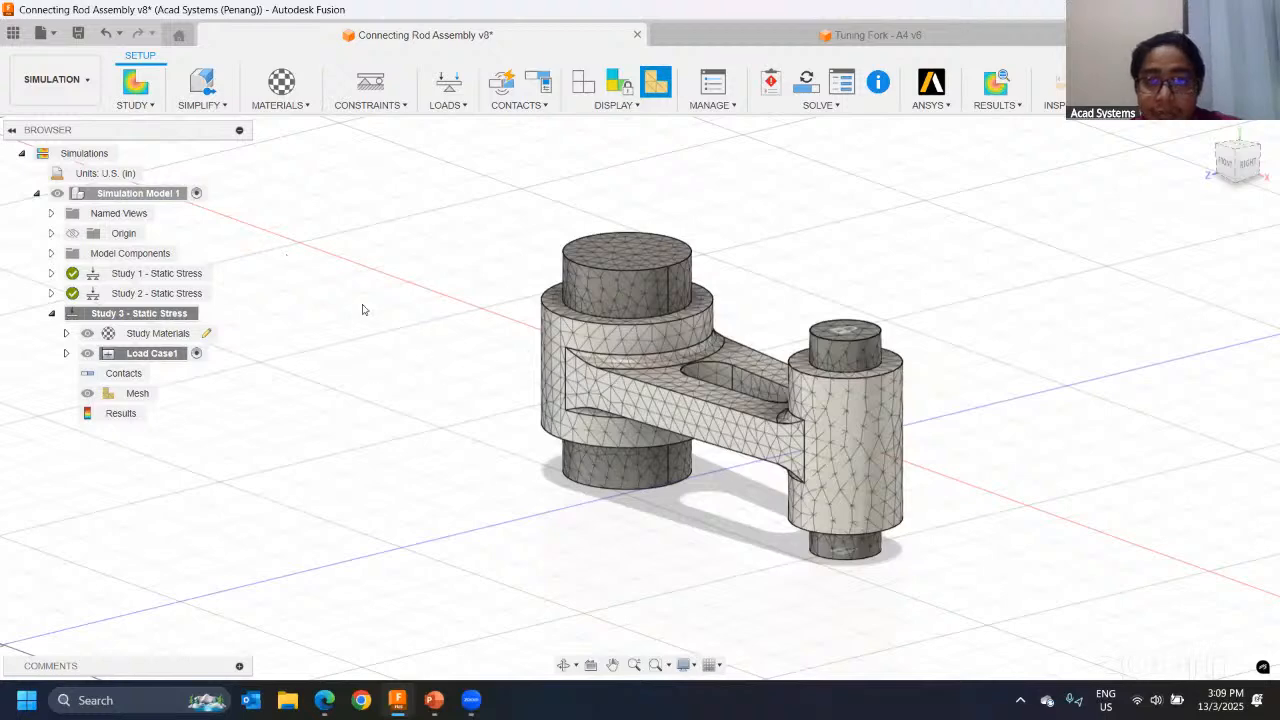
# Step: Expand the model components of the assembly and hide the Connecting Rod component to expose both pins
pyautogui.scroll(-2, 380, 300)
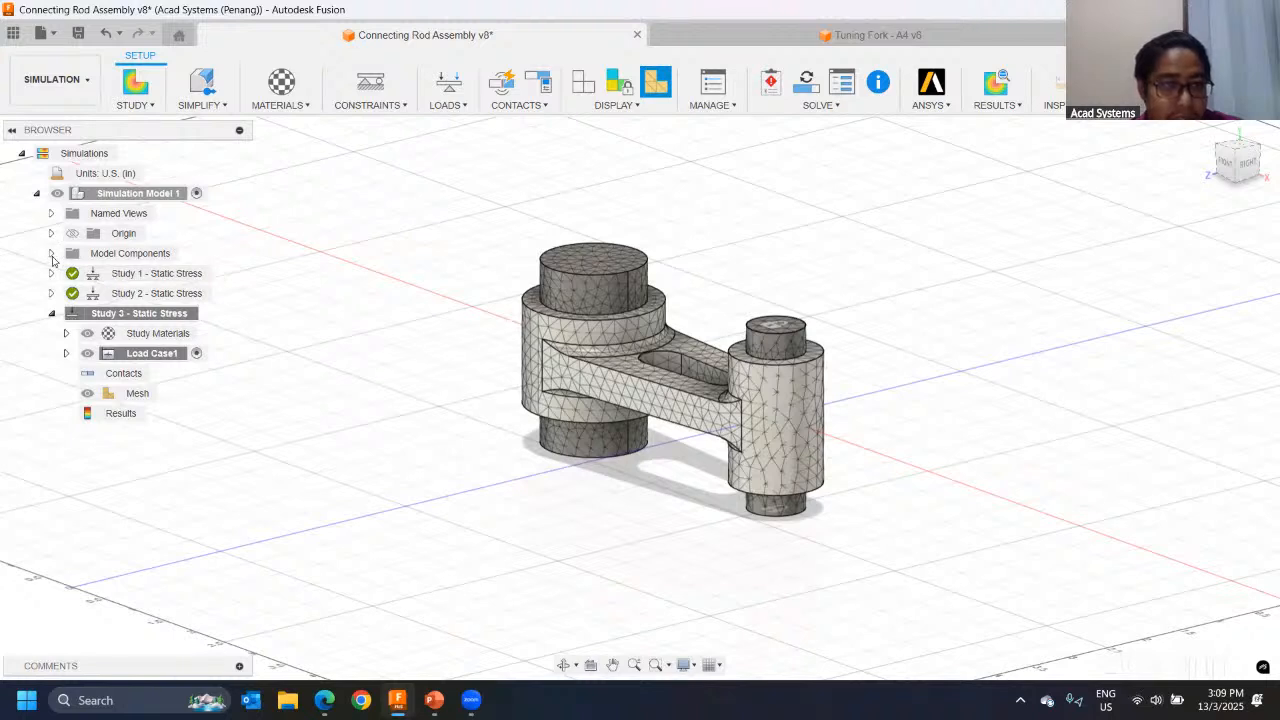
pyautogui.click(51, 253)
pyautogui.click(66, 273)
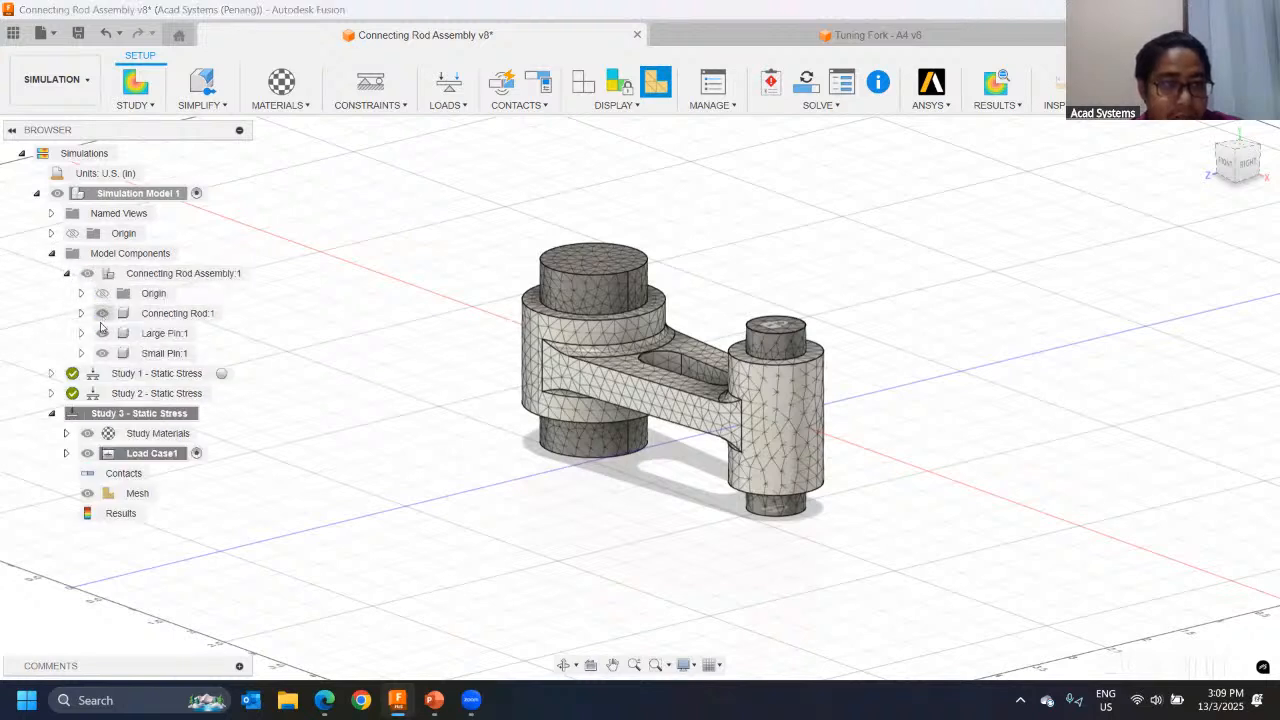
pyautogui.click(81, 313)
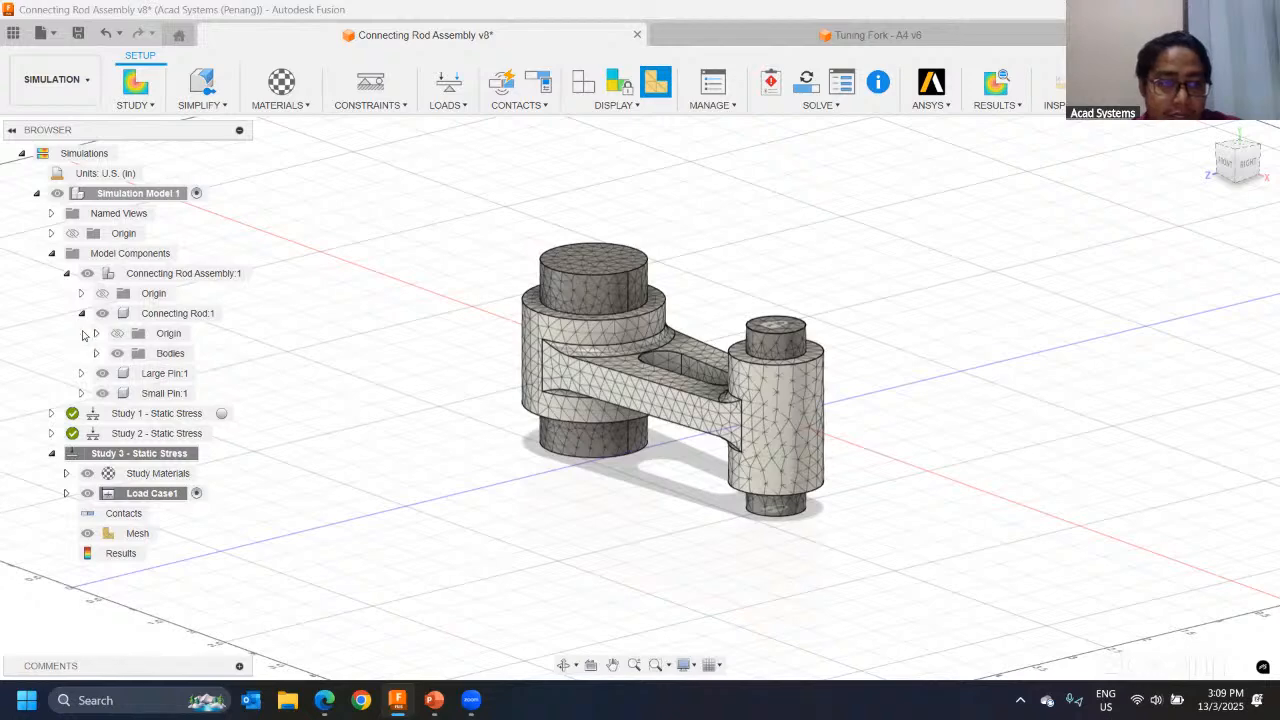
pyautogui.click(81, 313)
pyautogui.click(102, 313)
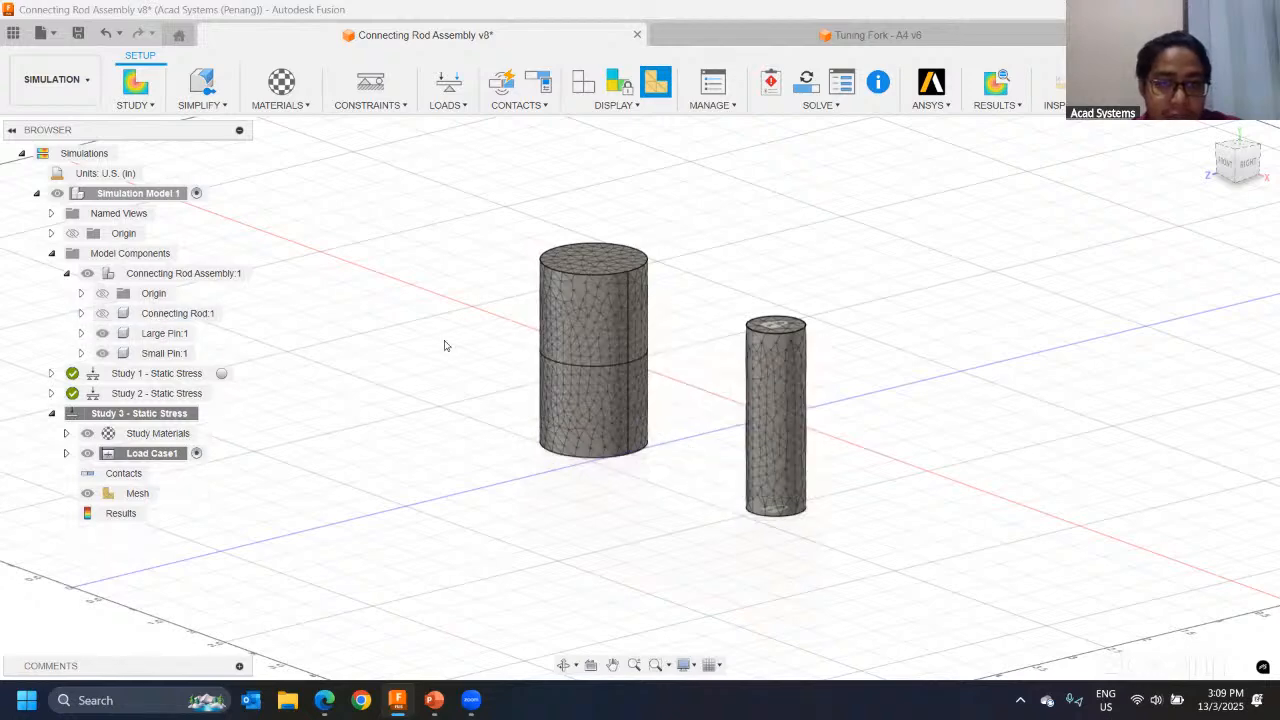
# Step: Define a Fixed structural constraint on the four vertical edges of the large pin, restrained only along Uz
pyautogui.scroll(3, 690, 345)
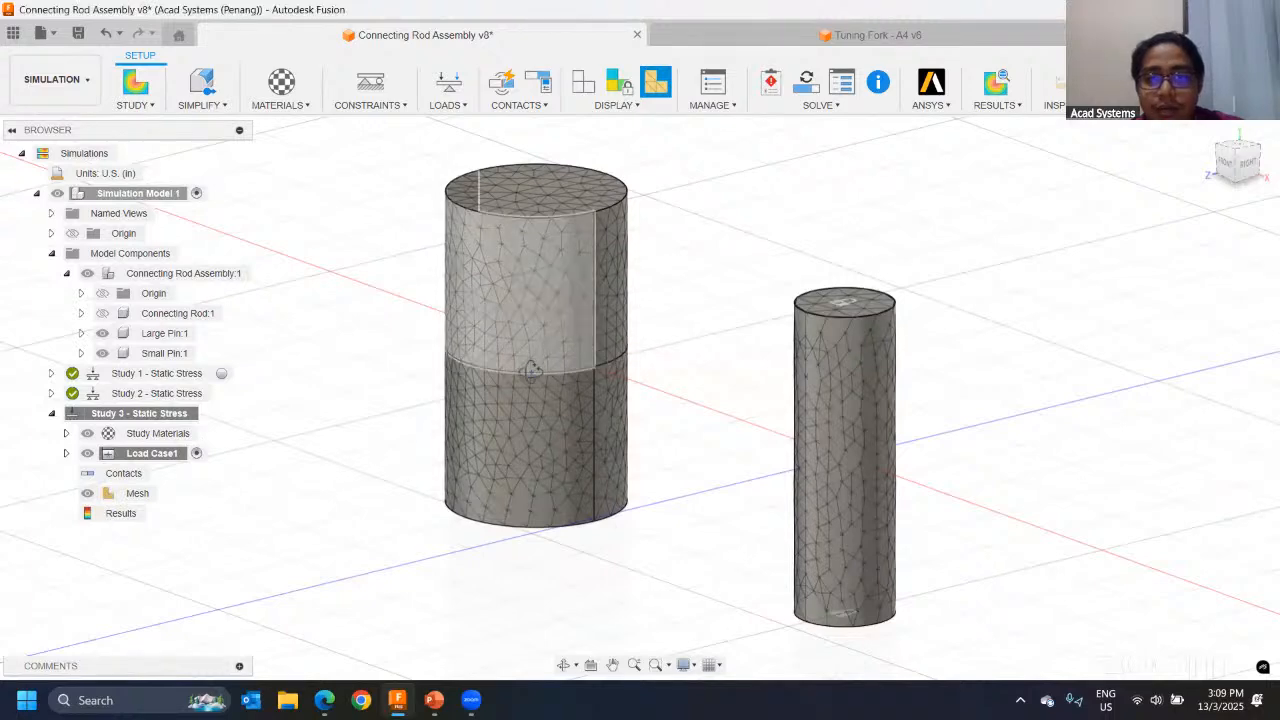
pyautogui.keyDown('shift'); pyautogui.moveTo(530, 370); pyautogui.dragTo(414, 163, button='middle'); pyautogui.keyUp('shift')
pyautogui.click(370, 82)
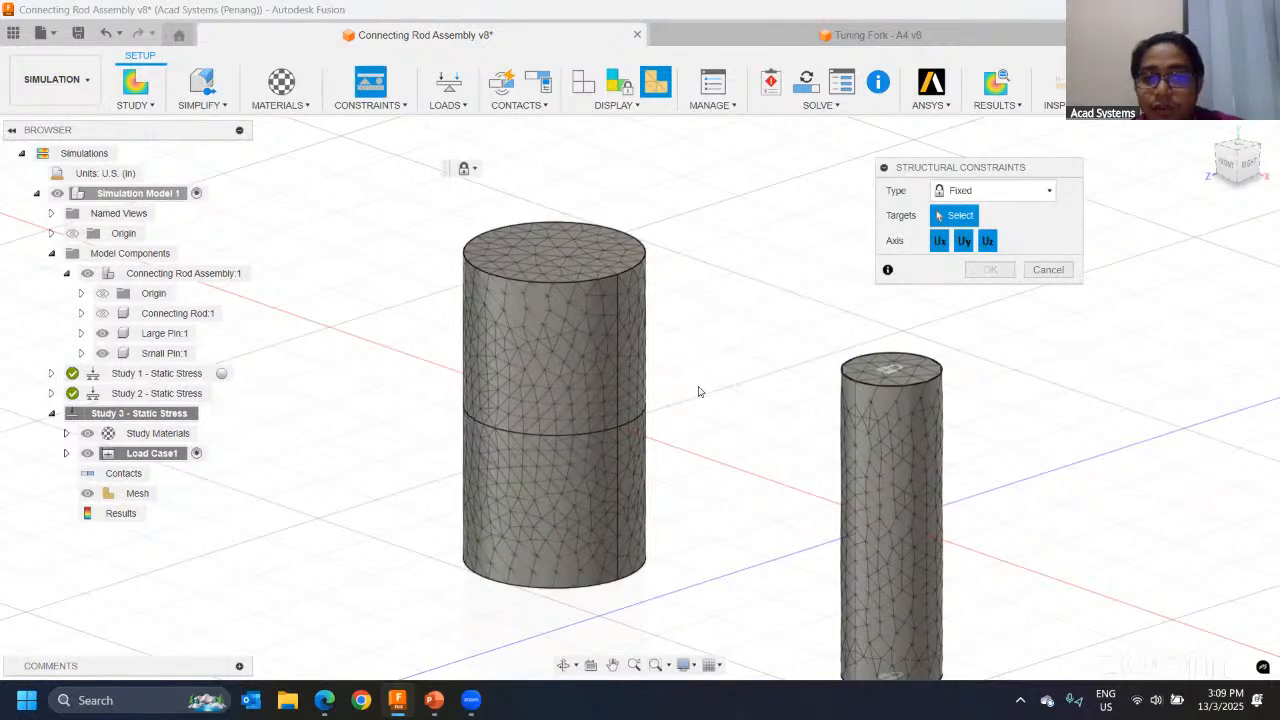
pyautogui.click(616, 330)
pyautogui.click(616, 450)
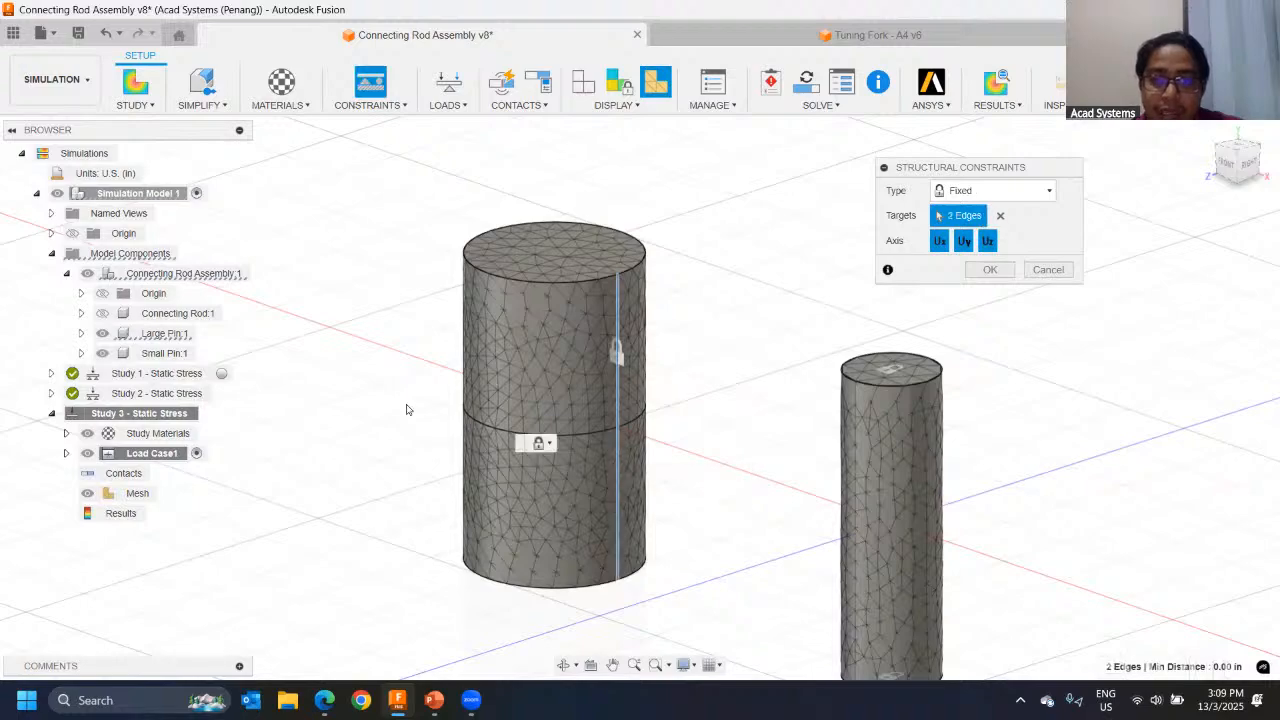
pyautogui.keyDown('shift'); pyautogui.moveTo(409, 409); pyautogui.dragTo(473, 410, button='middle'); pyautogui.keyUp('shift')
pyautogui.click(473, 411)
pyautogui.click(475, 520)
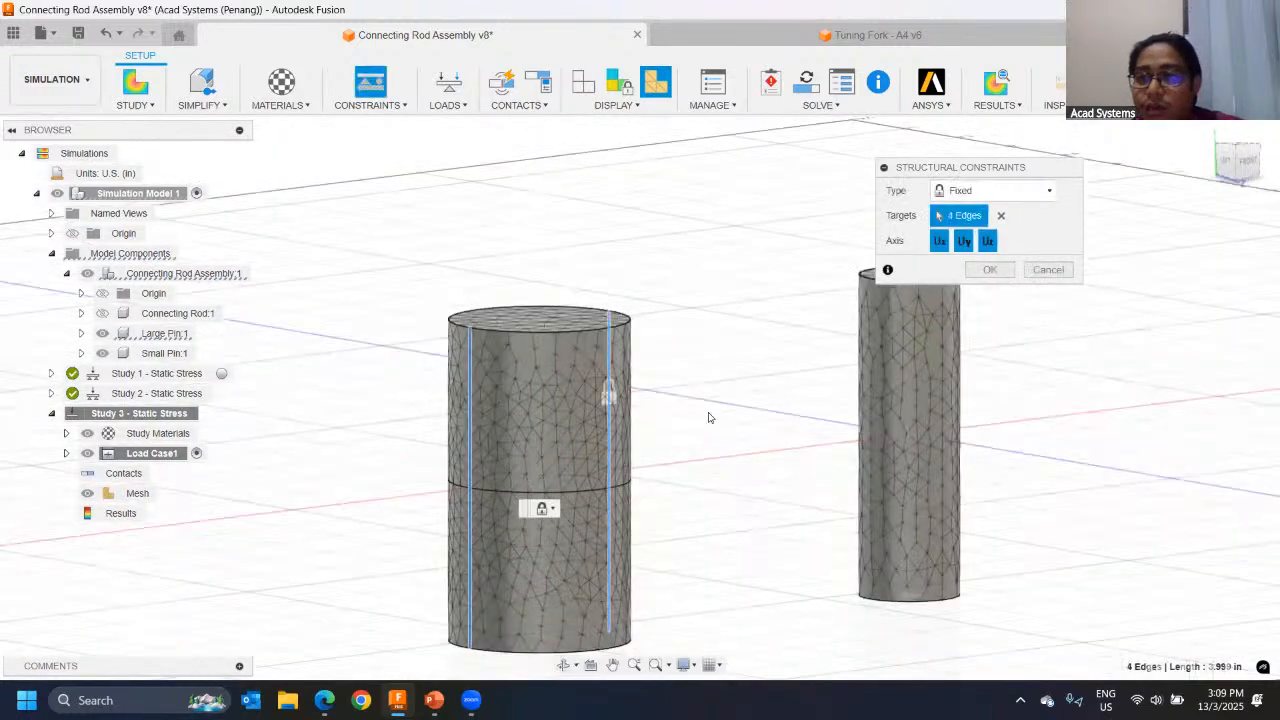
pyautogui.keyDown('shift'); pyautogui.moveTo(712, 418); pyautogui.dragTo(708, 458, button='middle'); pyautogui.keyUp('shift')
pyautogui.moveTo(561, 440)
pyautogui.keyDown('shift'); pyautogui.mouseDown(button='middle')
pyautogui.moveTo(523, 449)
pyautogui.moveTo(580, 436)
pyautogui.mouseUp(button='middle'); pyautogui.keyUp('shift')
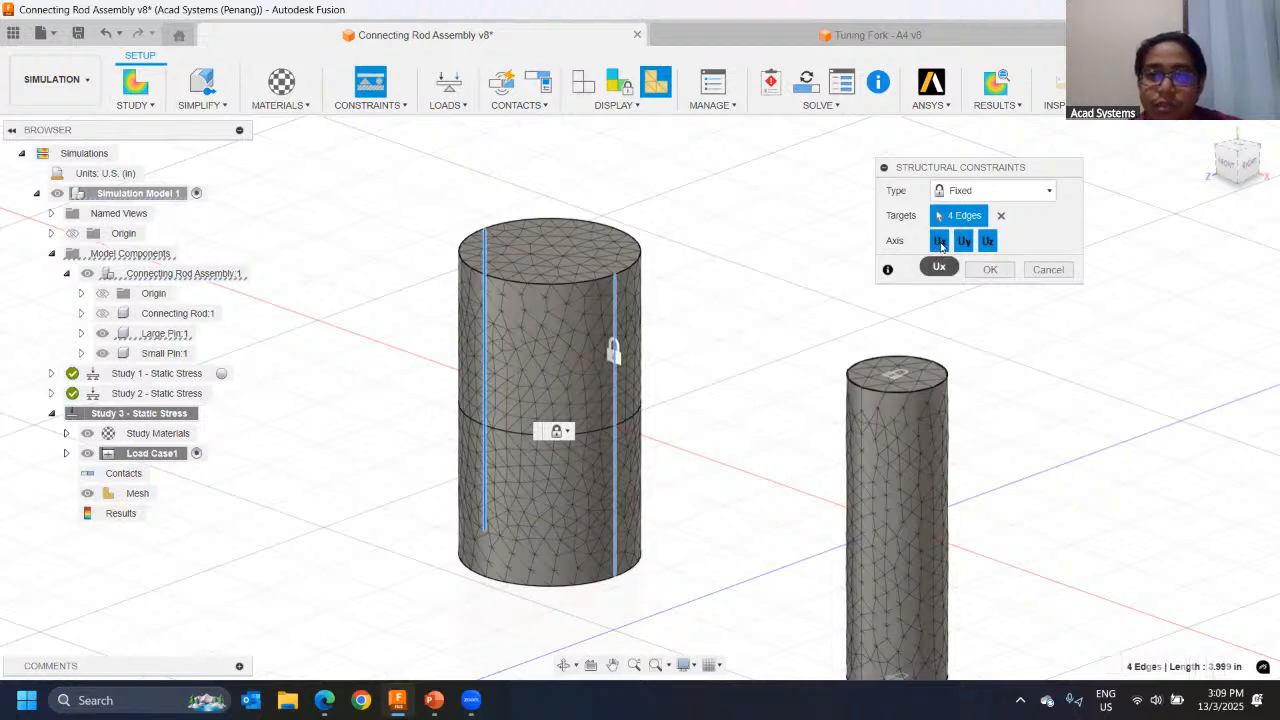
pyautogui.click(940, 243)
pyautogui.click(962, 242)
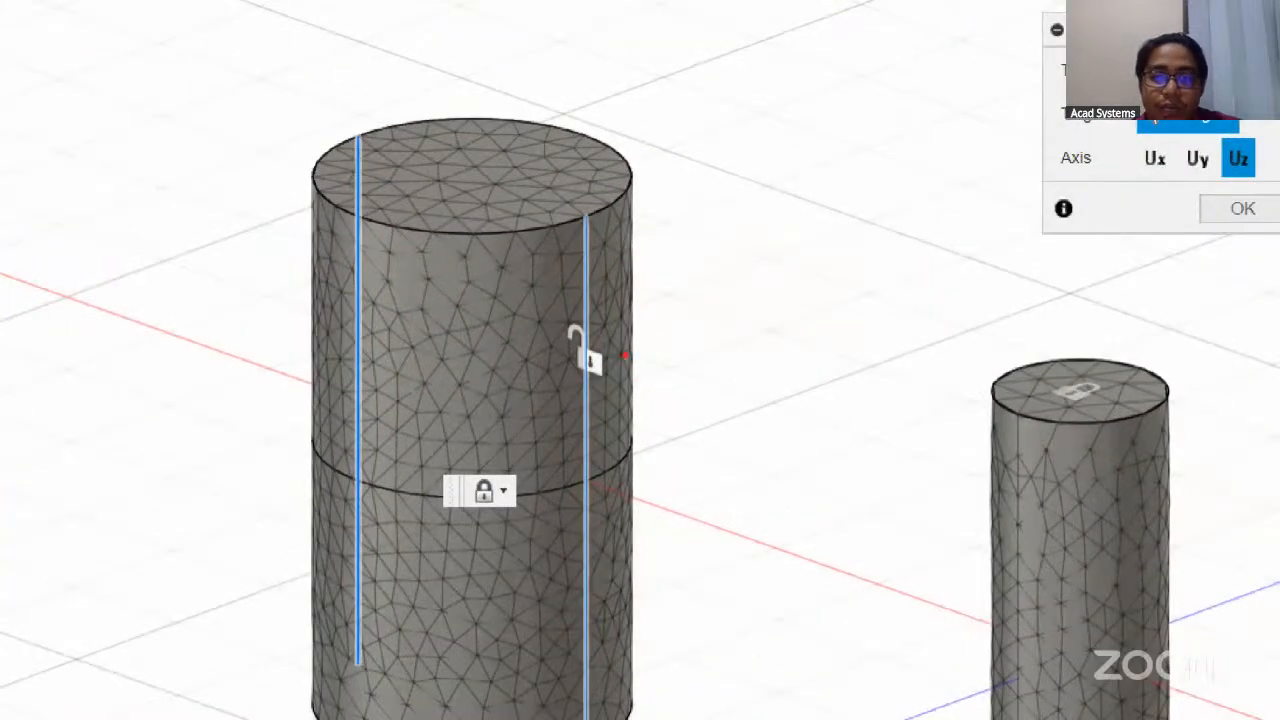
pyautogui.moveTo(659, 347); pyautogui.dragTo(508, 429)
pyautogui.moveTo(457, 468)
pyautogui.mouseDown()
pyautogui.moveTo(796, 326)
pyautogui.moveTo(483, 409)
pyautogui.moveTo(383, 475)
pyautogui.moveTo(411, 525)
pyautogui.mouseUp()
pyautogui.click(632, 334)
pyautogui.moveTo(738, 277)
pyautogui.mouseDown()
pyautogui.moveTo(790, 295)
pyautogui.moveTo(838, 409)
pyautogui.mouseUp()
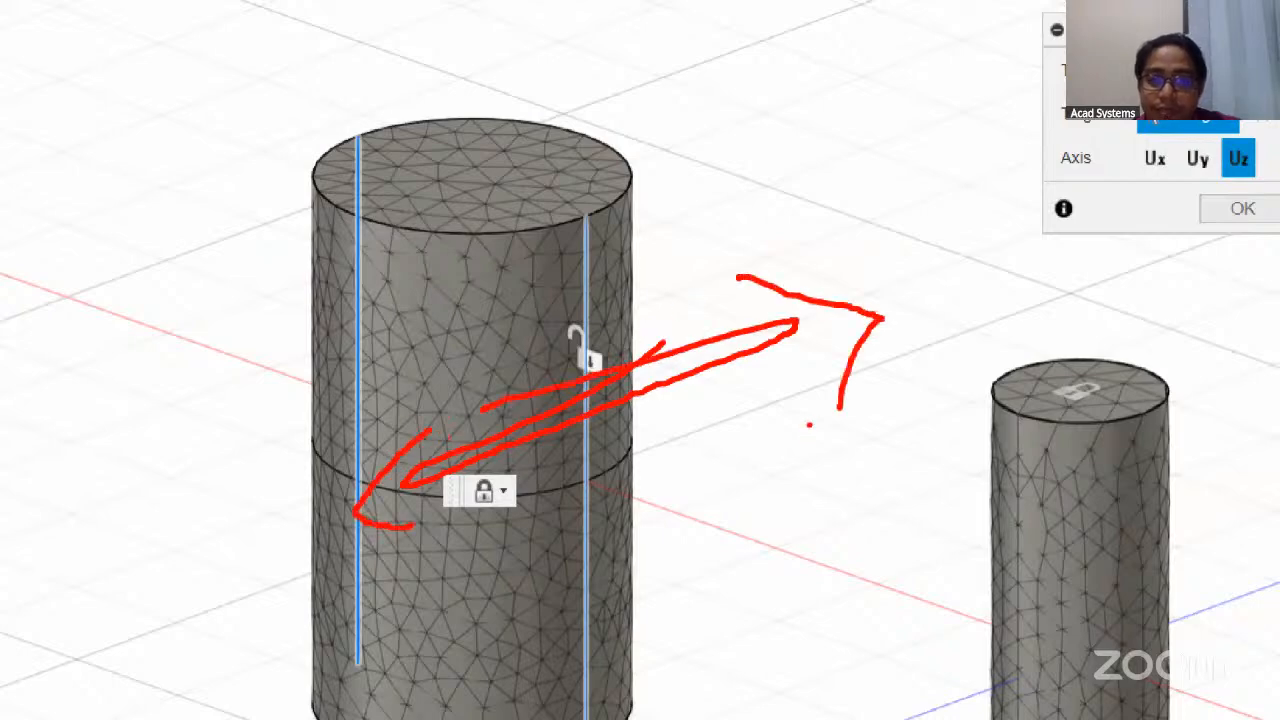
pyautogui.press('Escape')
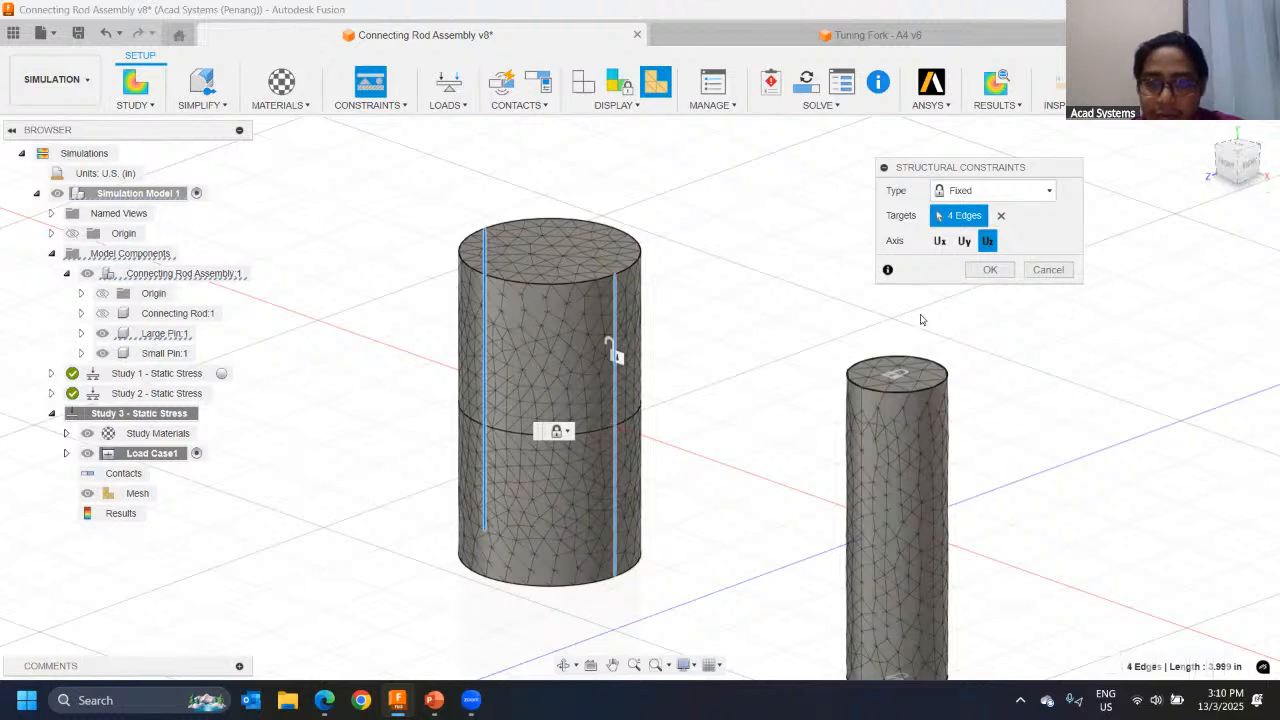
# Step: Apply the defined Uz-only constraint to the large pin's vertical edges
pyautogui.click(982, 271)
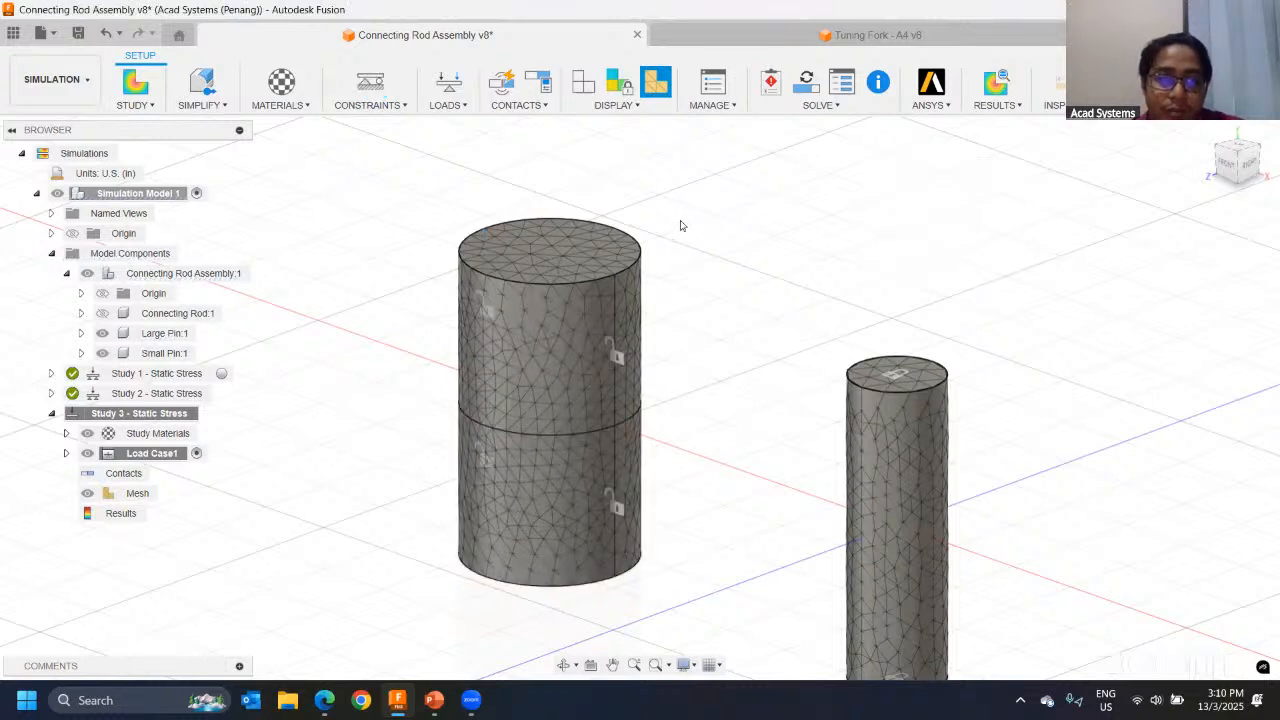
# Step: Add a Fixed structural constraint on the two edges around the large pin's mid-height, restrained only along Uy
pyautogui.click(370, 85)
pyautogui.click(618, 427)
pyautogui.click(619, 428)
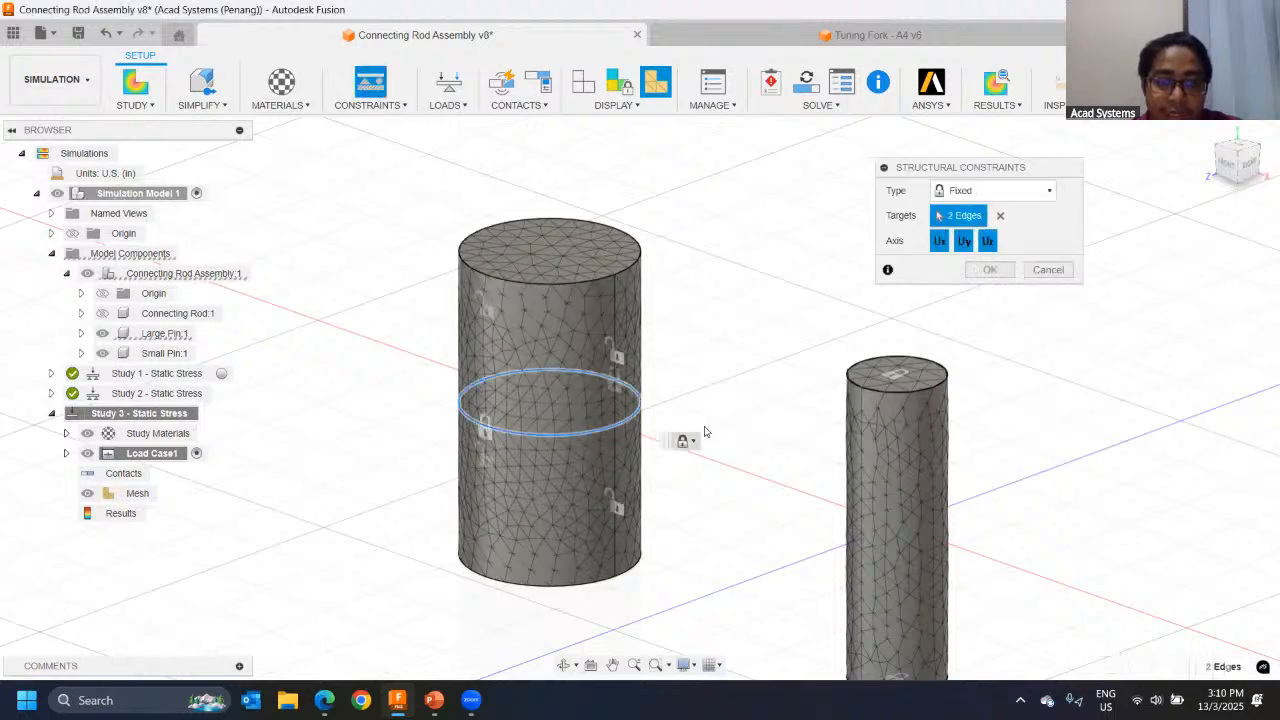
pyautogui.click(939, 240)
pyautogui.click(987, 241)
pyautogui.click(989, 270)
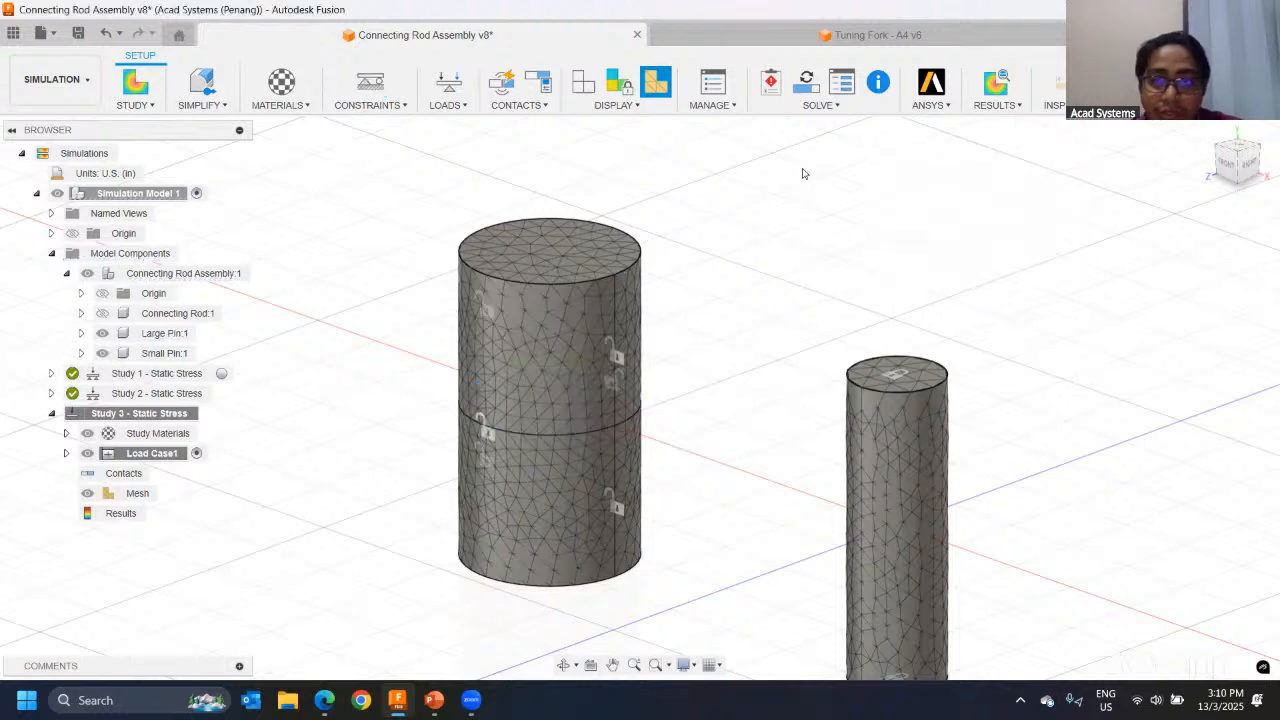
# Step: Show the Connecting Rod component again so the complete assembly is displayed
pyautogui.click(105, 316)
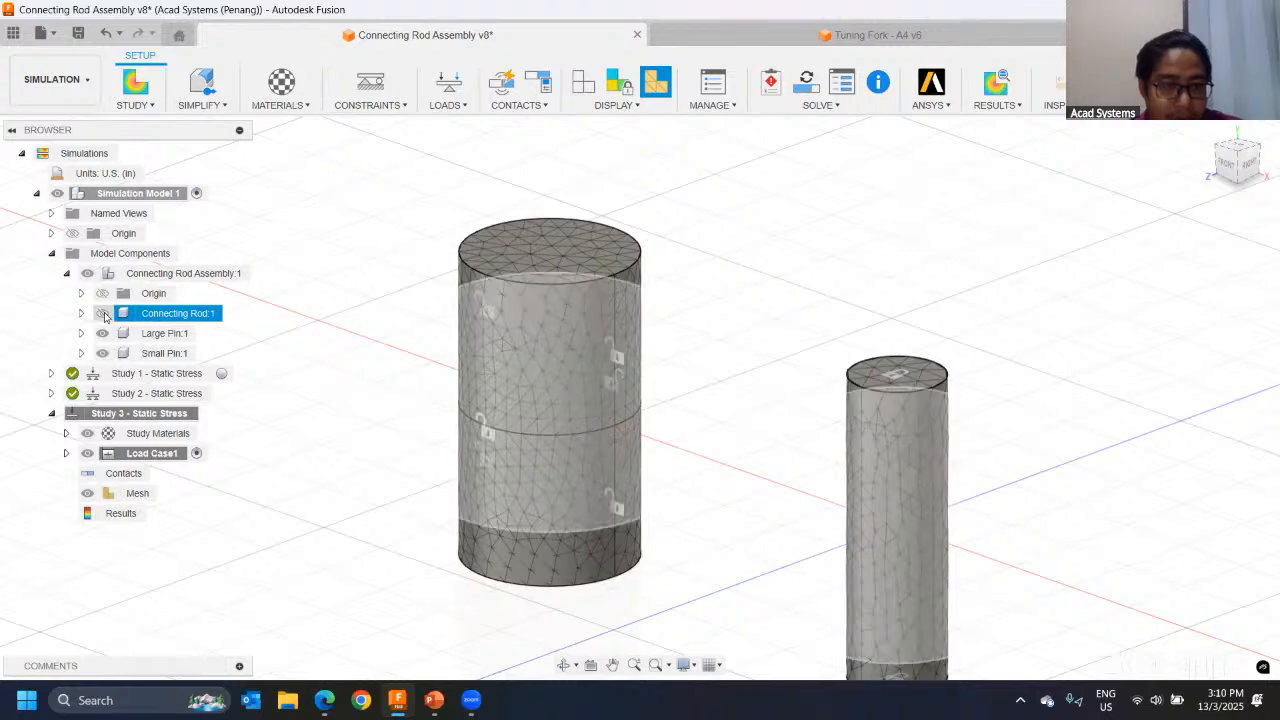
pyautogui.click(103, 315)
pyautogui.scroll(-2, 731, 277)
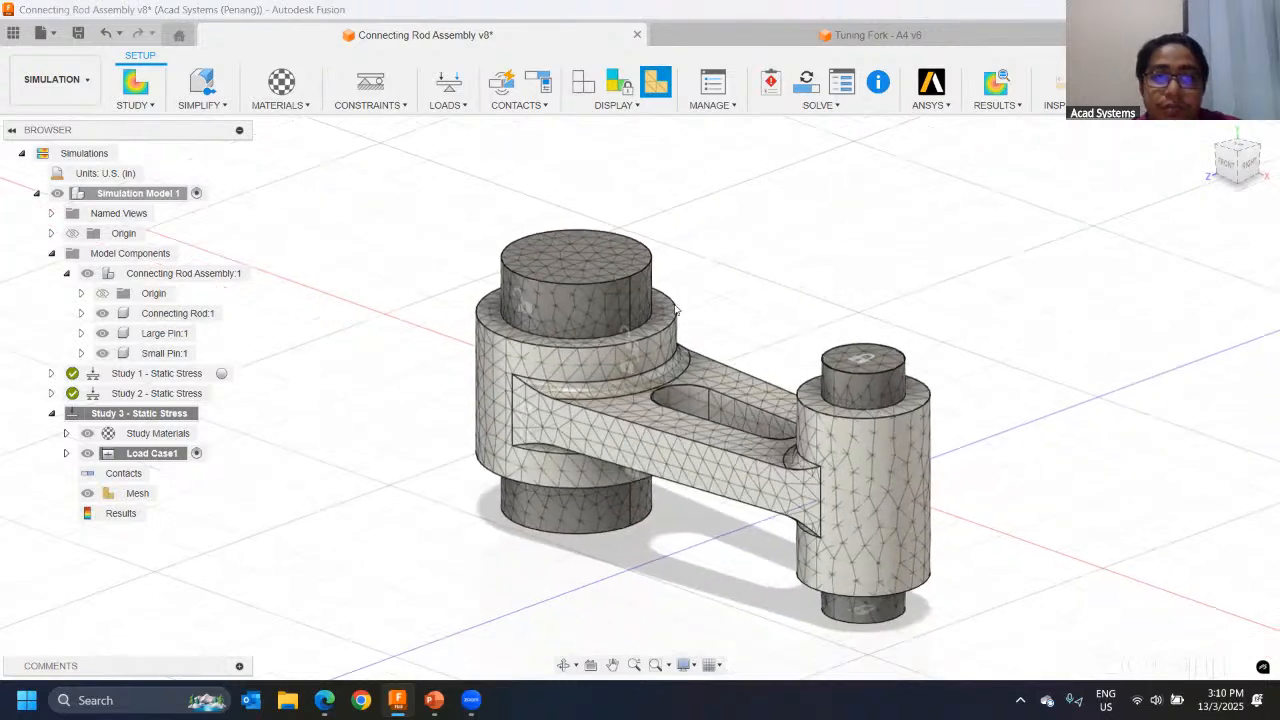
pyautogui.moveTo(784, 395); pyautogui.dragTo(769, 217, button='middle')
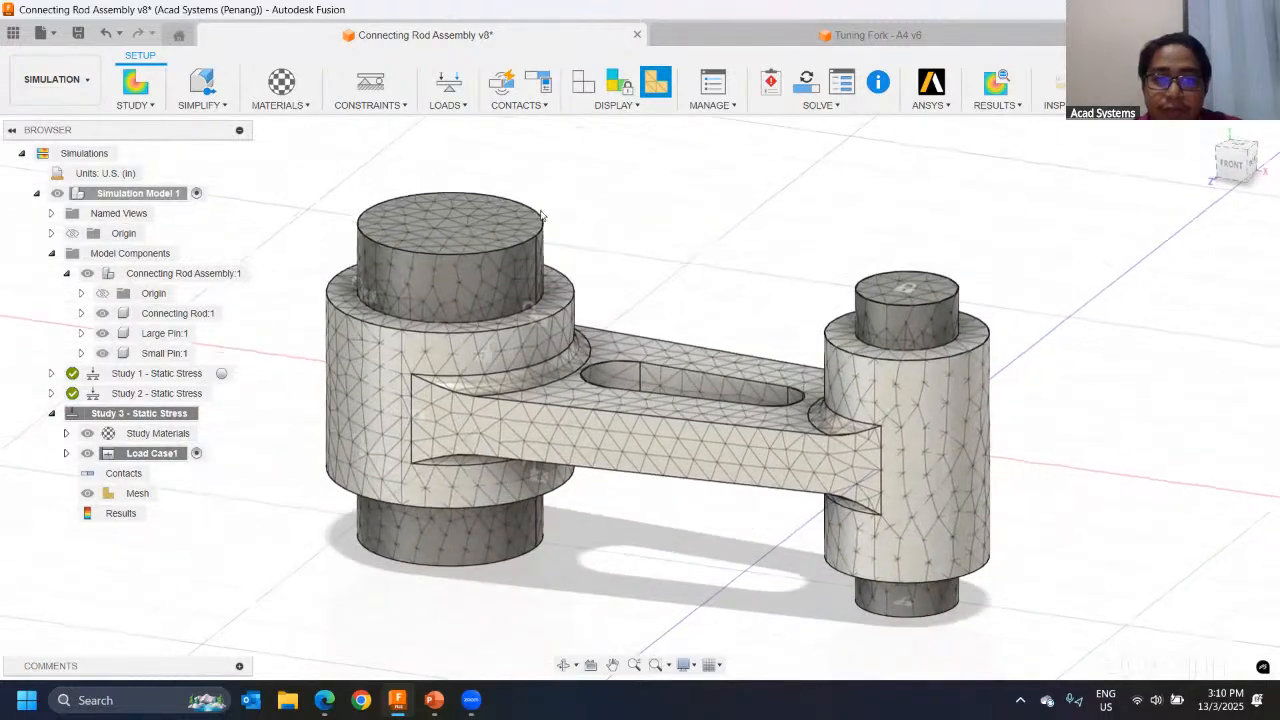
pyautogui.click(472, 230)
pyautogui.keyDown('shift'); pyautogui.moveTo(472, 230); pyautogui.dragTo(506, 228, button='middle'); pyautogui.keyUp('shift')
pyautogui.click(514, 618)
pyautogui.click(506, 232)
pyautogui.keyDown('shift'); pyautogui.moveTo(673, 183); pyautogui.dragTo(729, 243, button='middle'); pyautogui.keyUp('shift')
# Step: Start a structural load of type Force targeting the two flat end faces of the large pin
pyautogui.click(448, 84)
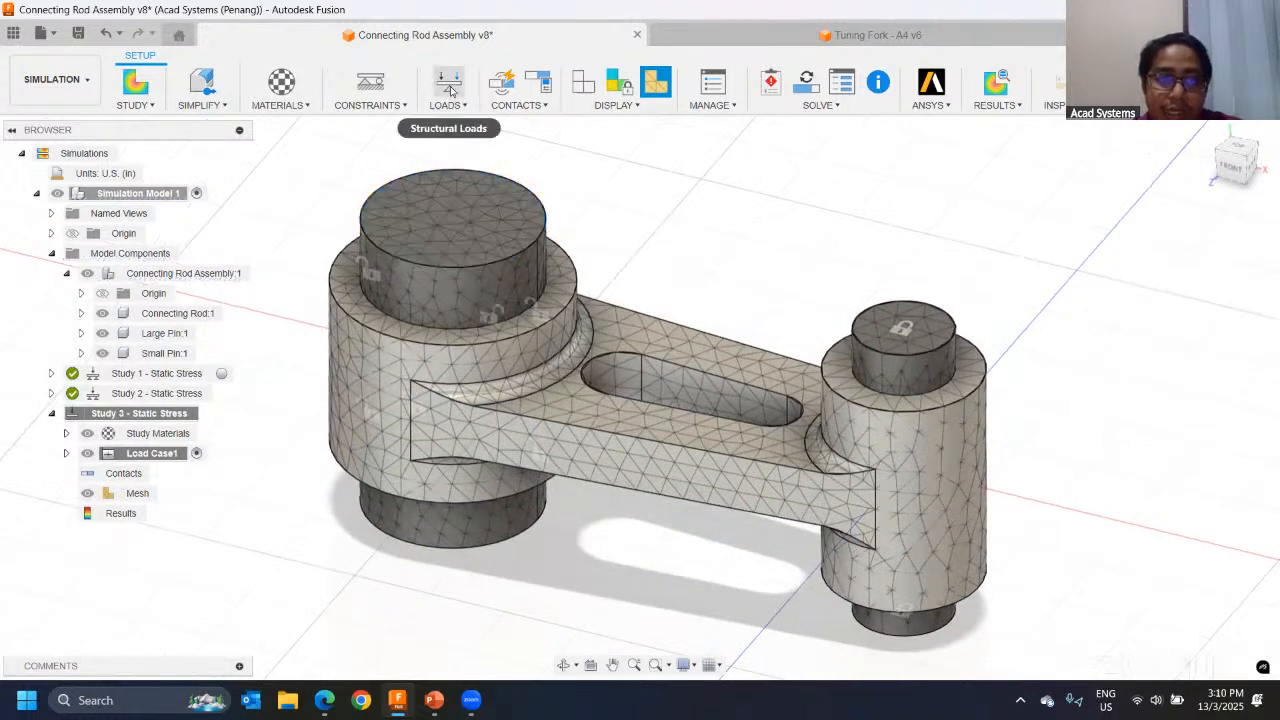
pyautogui.click(450, 90)
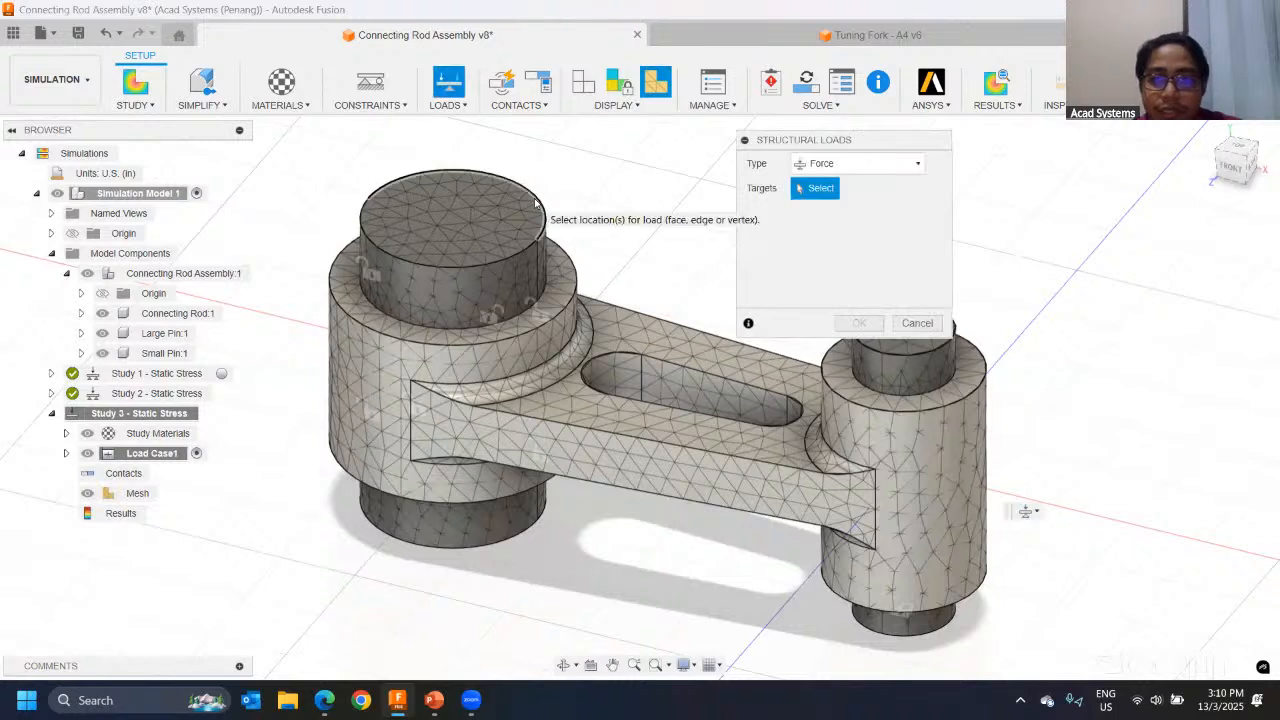
pyautogui.click(872, 167)
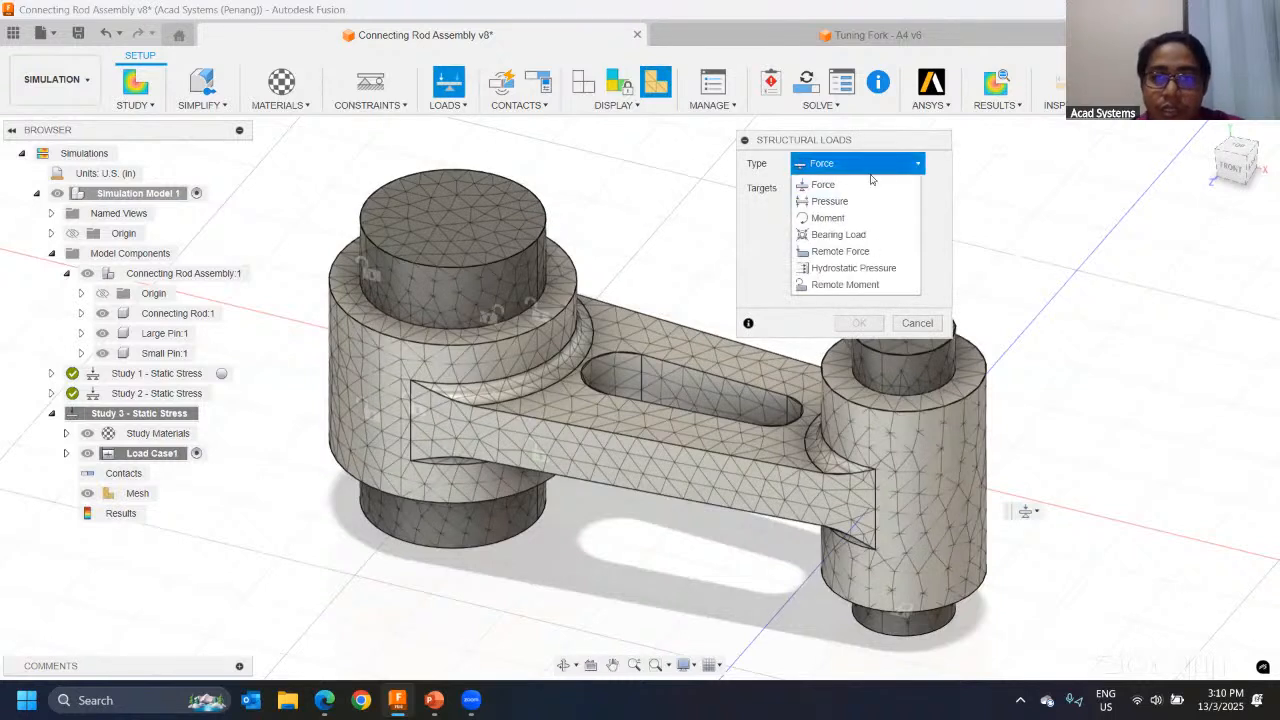
pyautogui.click(818, 186)
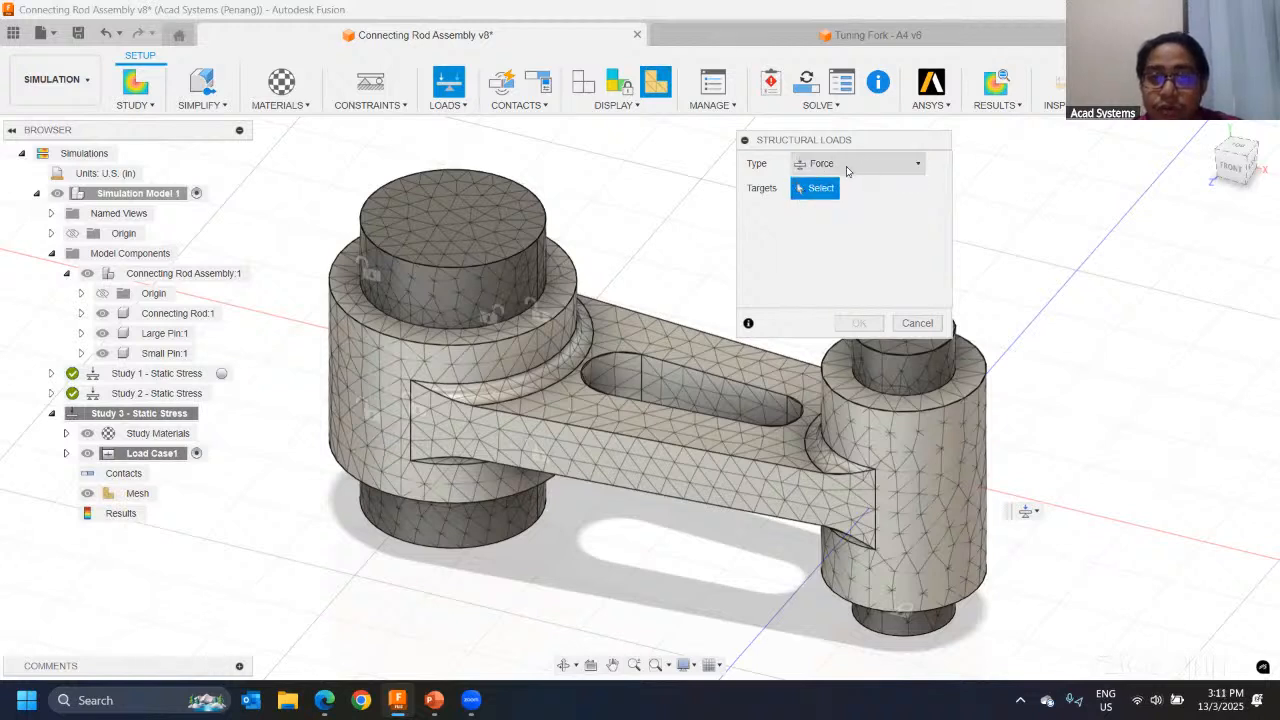
pyautogui.click(454, 226)
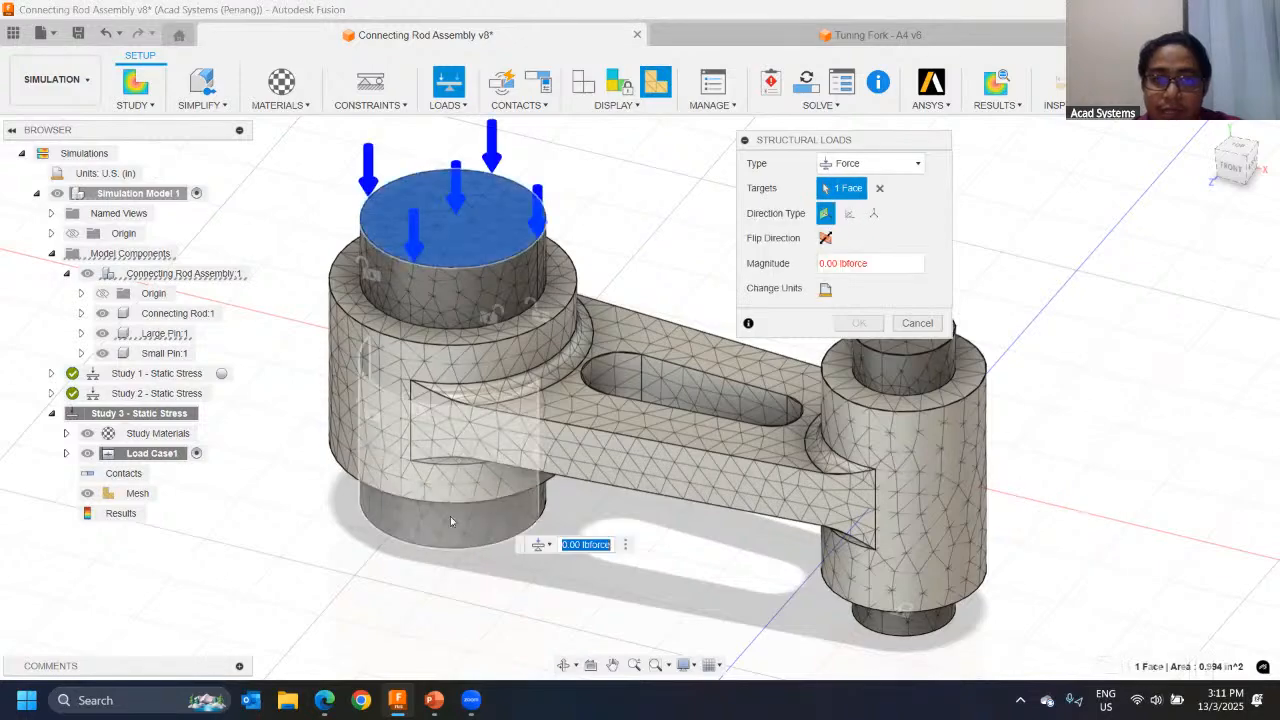
pyautogui.keyDown('shift'); pyautogui.moveTo(450, 516); pyautogui.dragTo(450, 613, button='middle'); pyautogui.keyUp('shift')
pyautogui.click(450, 613)
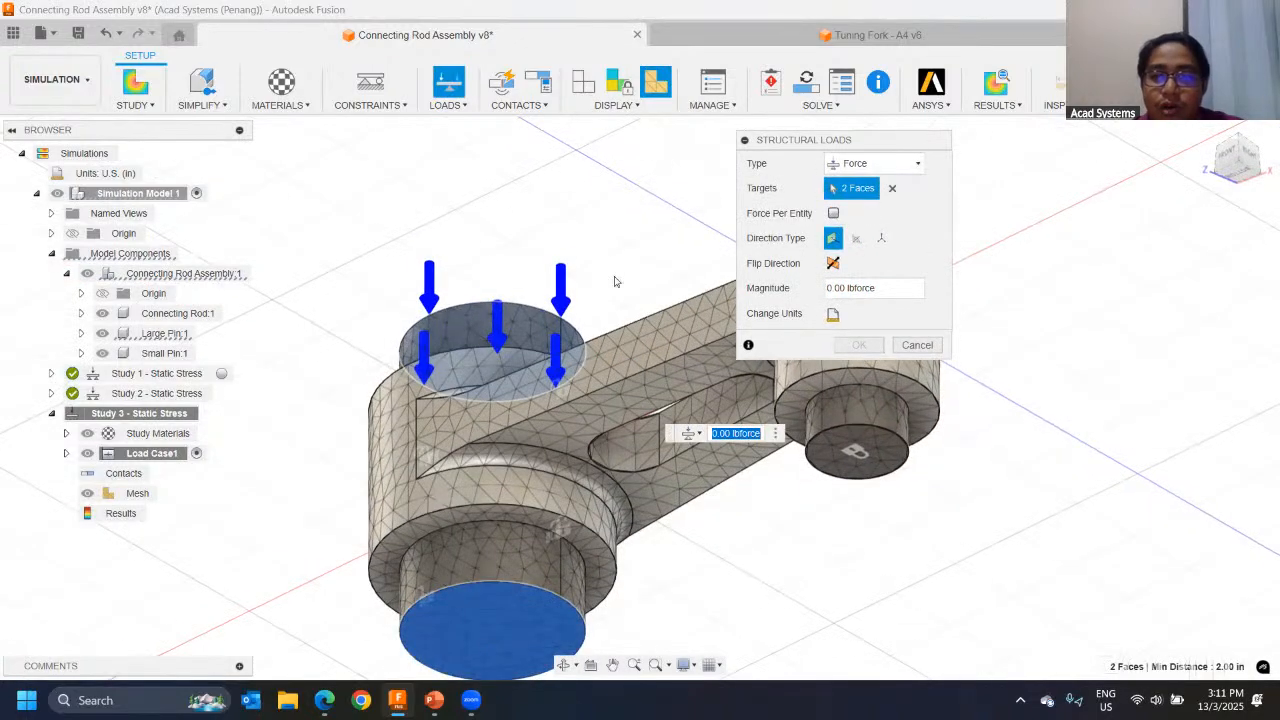
pyautogui.keyDown('shift'); pyautogui.moveTo(615, 278); pyautogui.dragTo(512, 240, button='middle'); pyautogui.keyUp('shift')
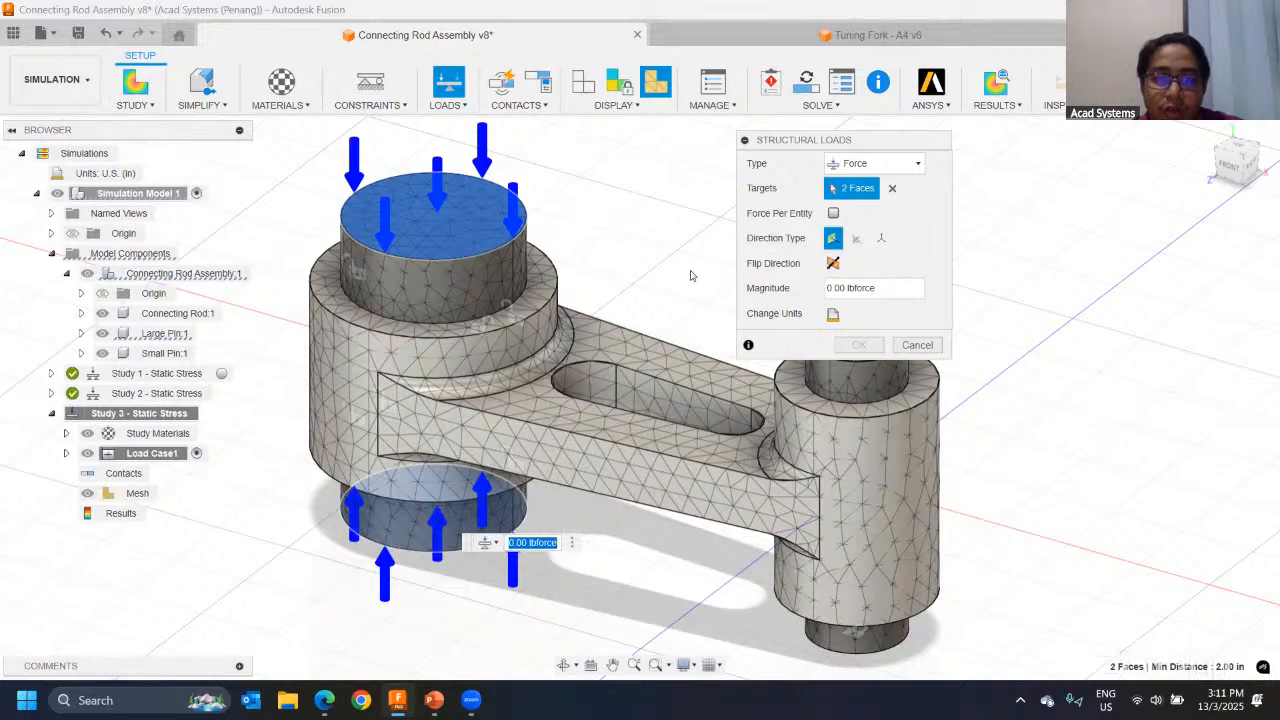
# Step: Try the Angle (delta) direction type for the force, rotating its X angle to -17.6 degrees
pyautogui.hotkey('ctrl', '1')
pyautogui.click(660, 260)
pyautogui.moveTo(483, 201)
pyautogui.mouseDown()
pyautogui.moveTo(686, 300)
pyautogui.moveTo(500, 244)
pyautogui.moveTo(555, 186)
pyautogui.mouseUp()
pyautogui.press('Escape')
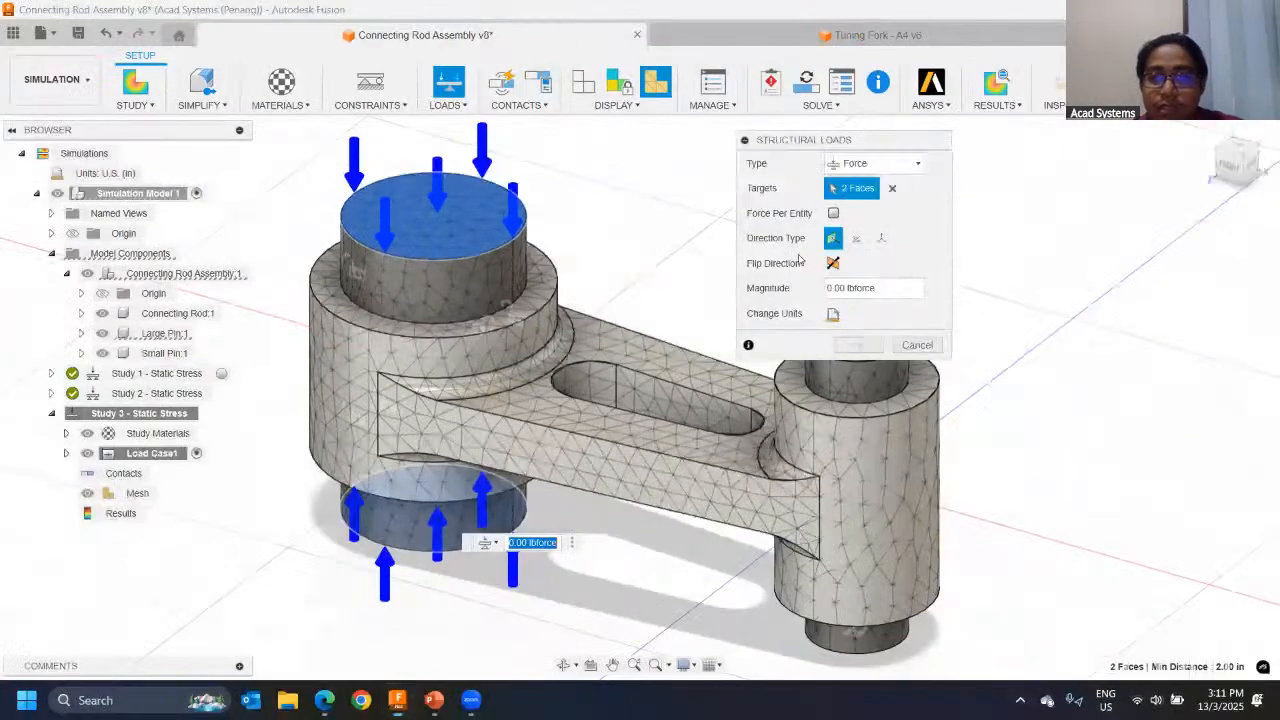
pyautogui.click(855, 238)
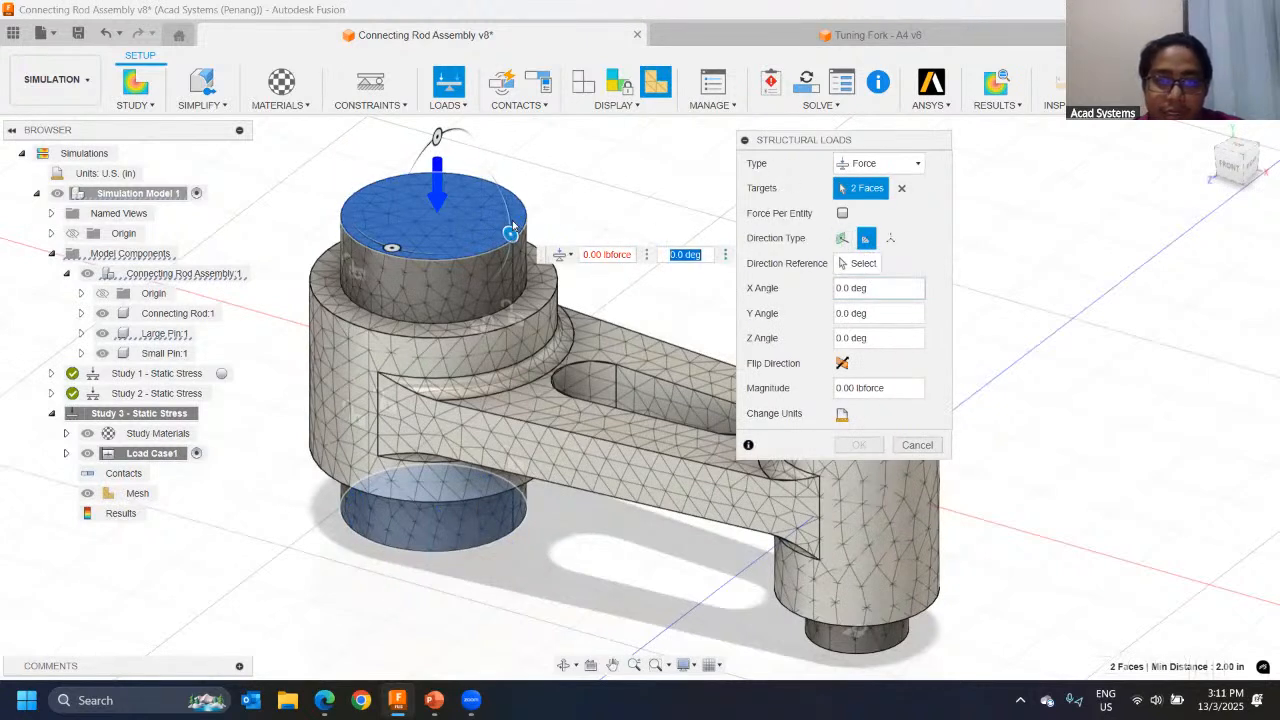
pyautogui.moveTo(512, 226); pyautogui.dragTo(490, 284)
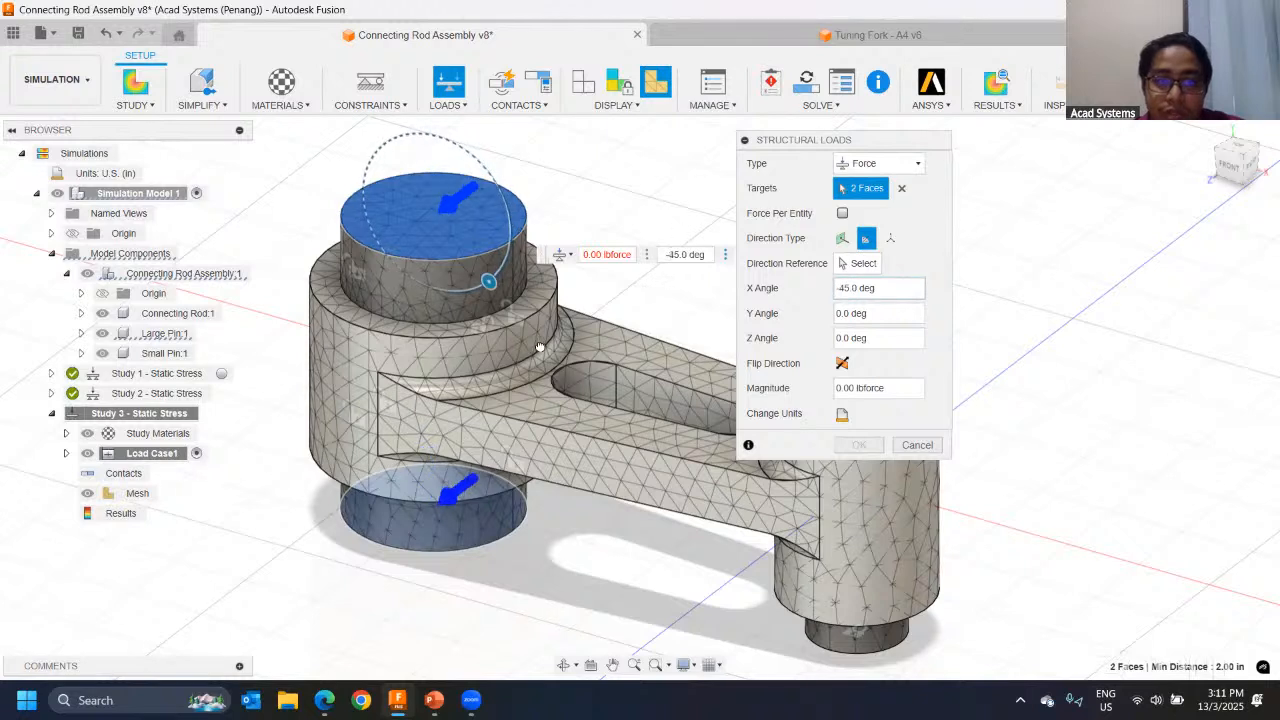
pyautogui.moveTo(540, 347); pyautogui.dragTo(551, 274)
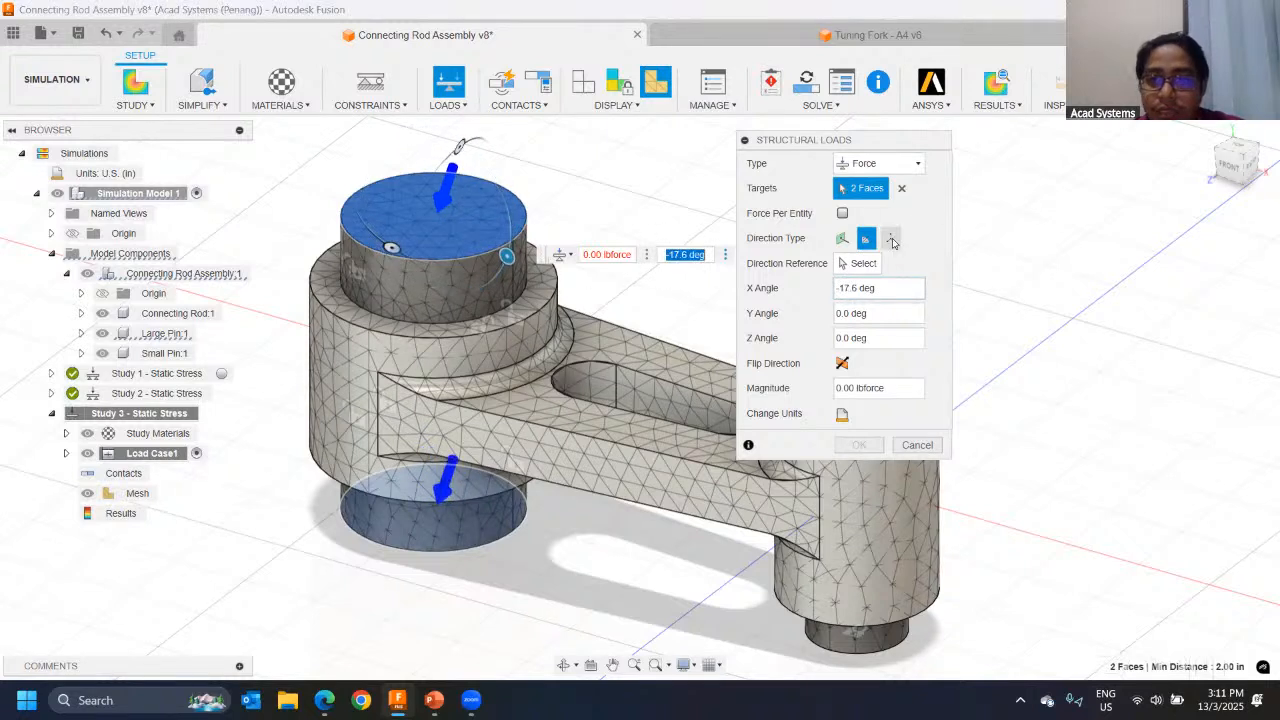
# Step: Define the large pin's force by vector components with Fx at -2000 lbforce and apply the load
pyautogui.click(890, 240)
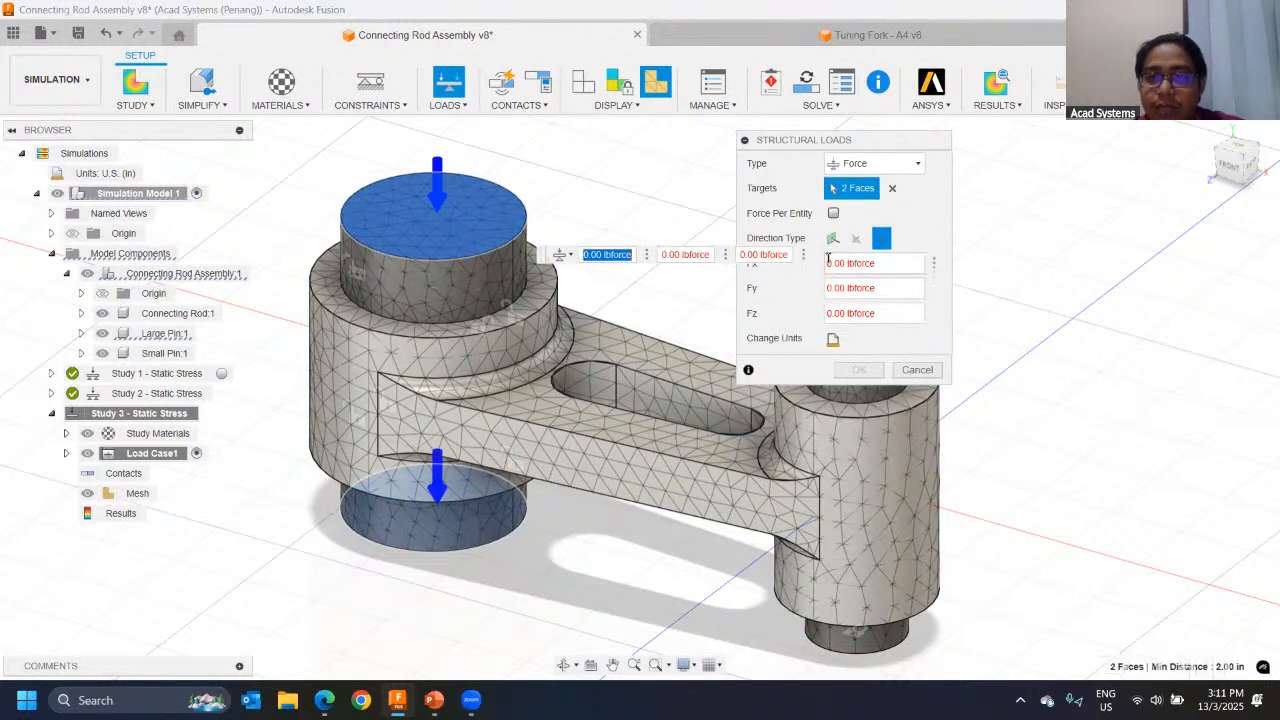
pyautogui.click(888, 262)
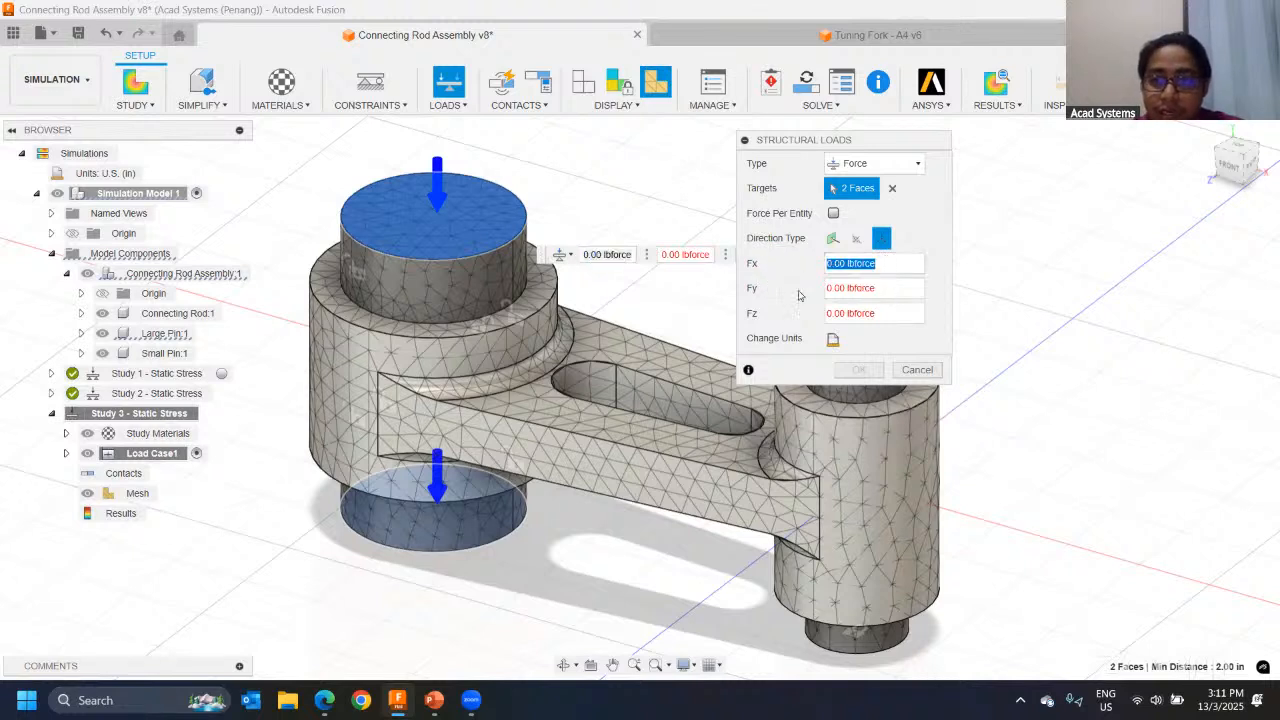
pyautogui.moveTo(833, 267); pyautogui.dragTo(797, 267)
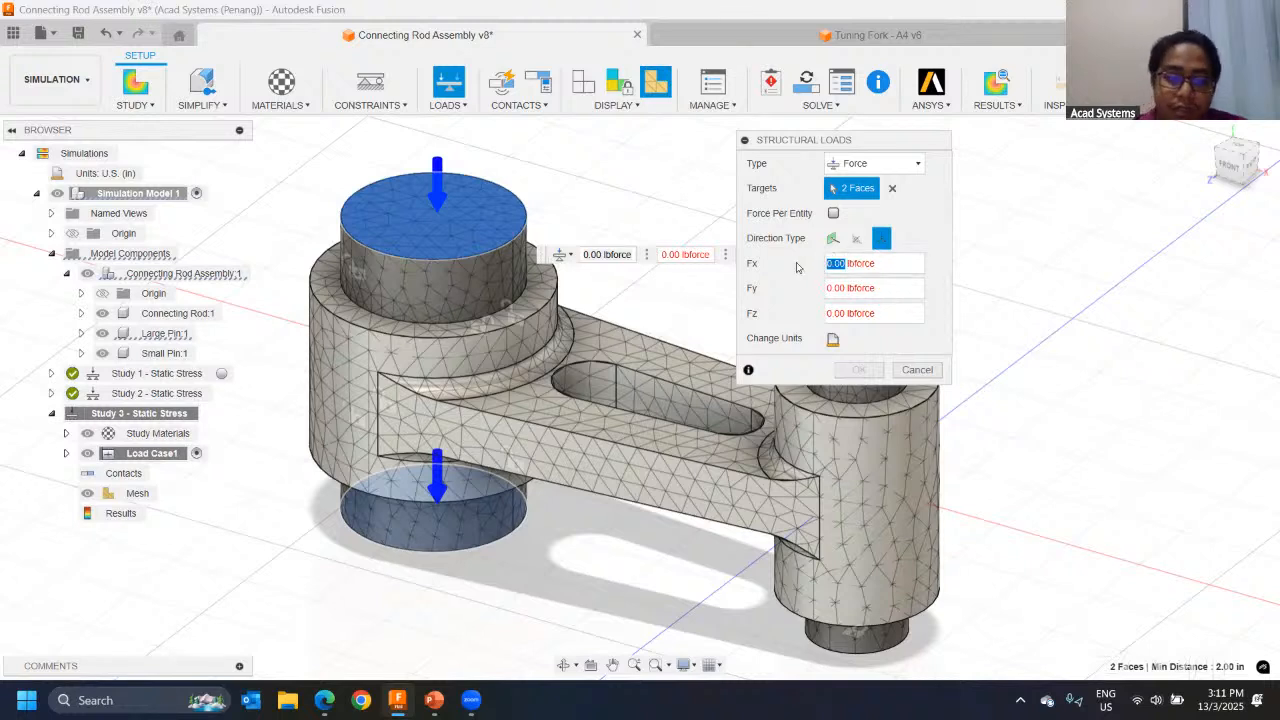
pyautogui.write('2000')
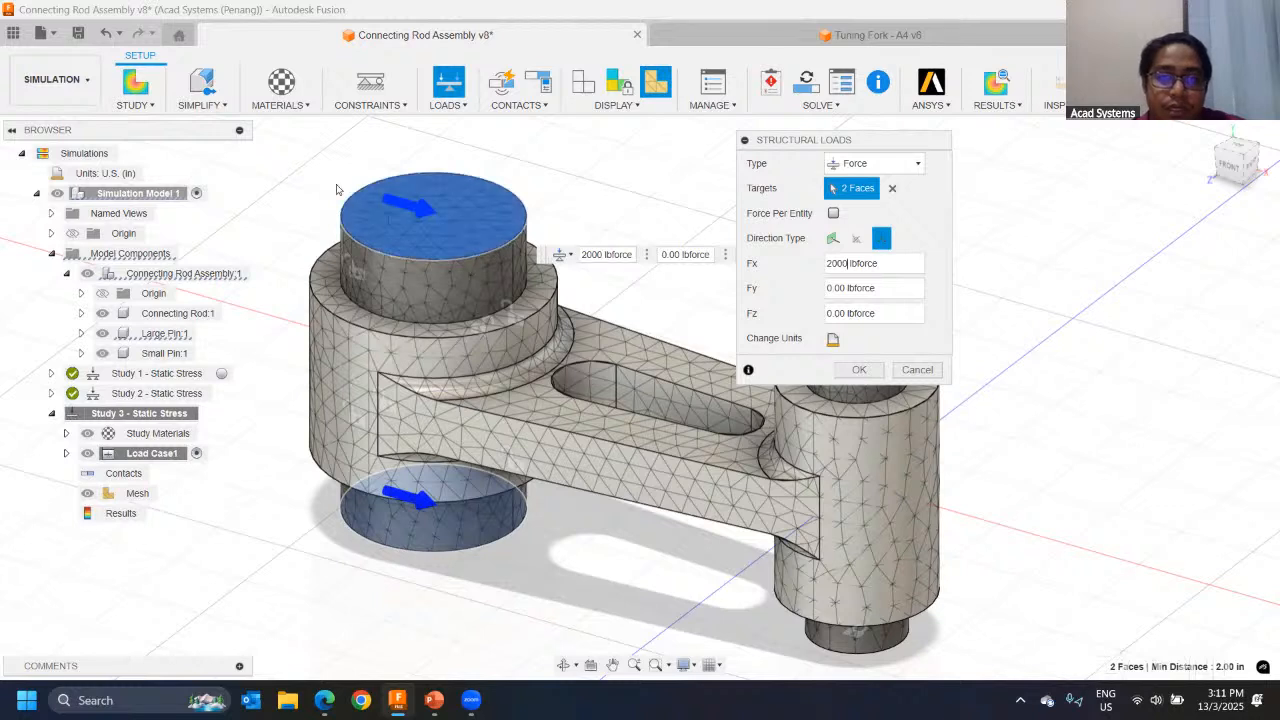
pyautogui.click(836, 261)
pyautogui.write('-')
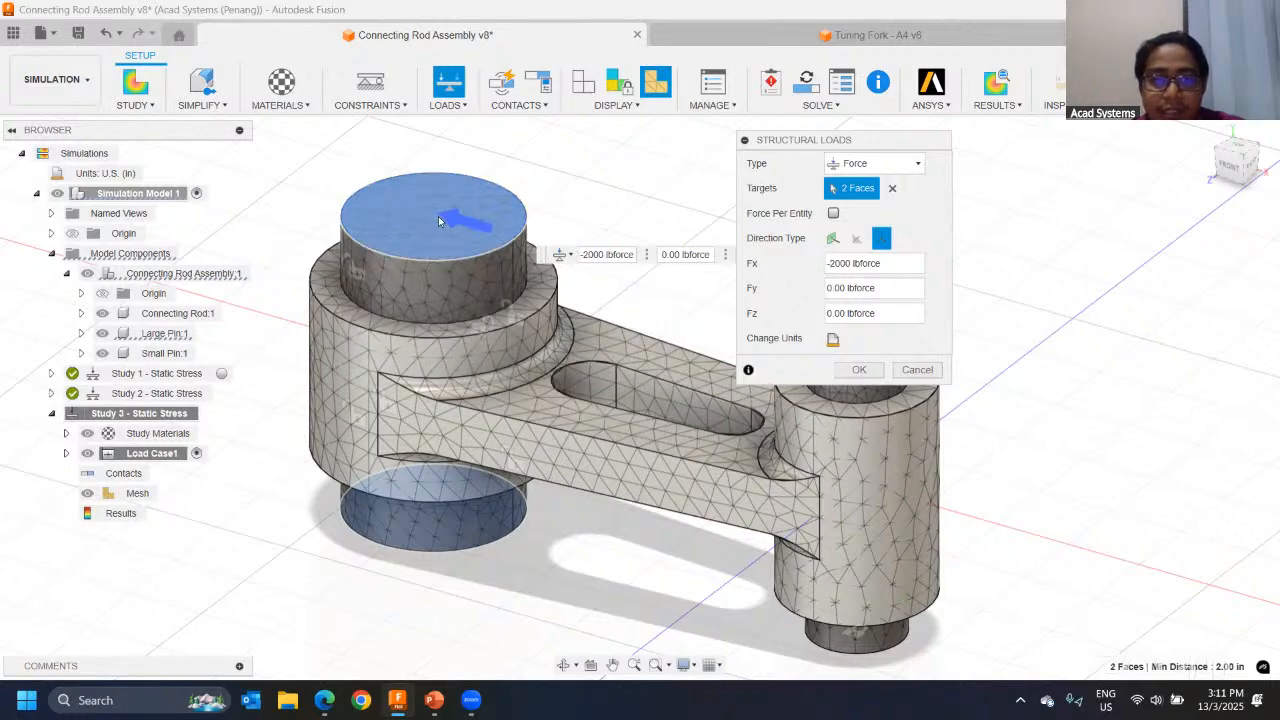
pyautogui.keyDown('shift'); pyautogui.moveTo(444, 318); pyautogui.dragTo(416, 636, button='middle'); pyautogui.keyUp('shift')
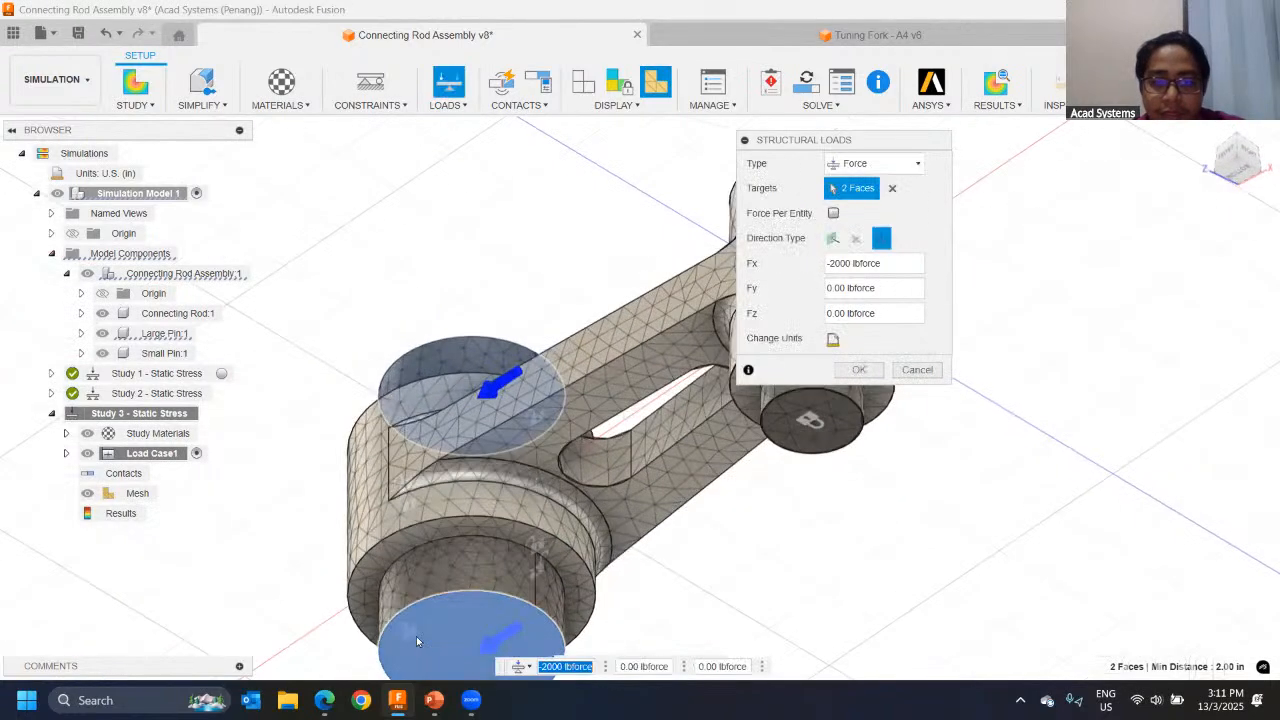
pyautogui.keyDown('shift'); pyautogui.moveTo(459, 430); pyautogui.dragTo(591, 403, button='middle'); pyautogui.keyUp('shift')
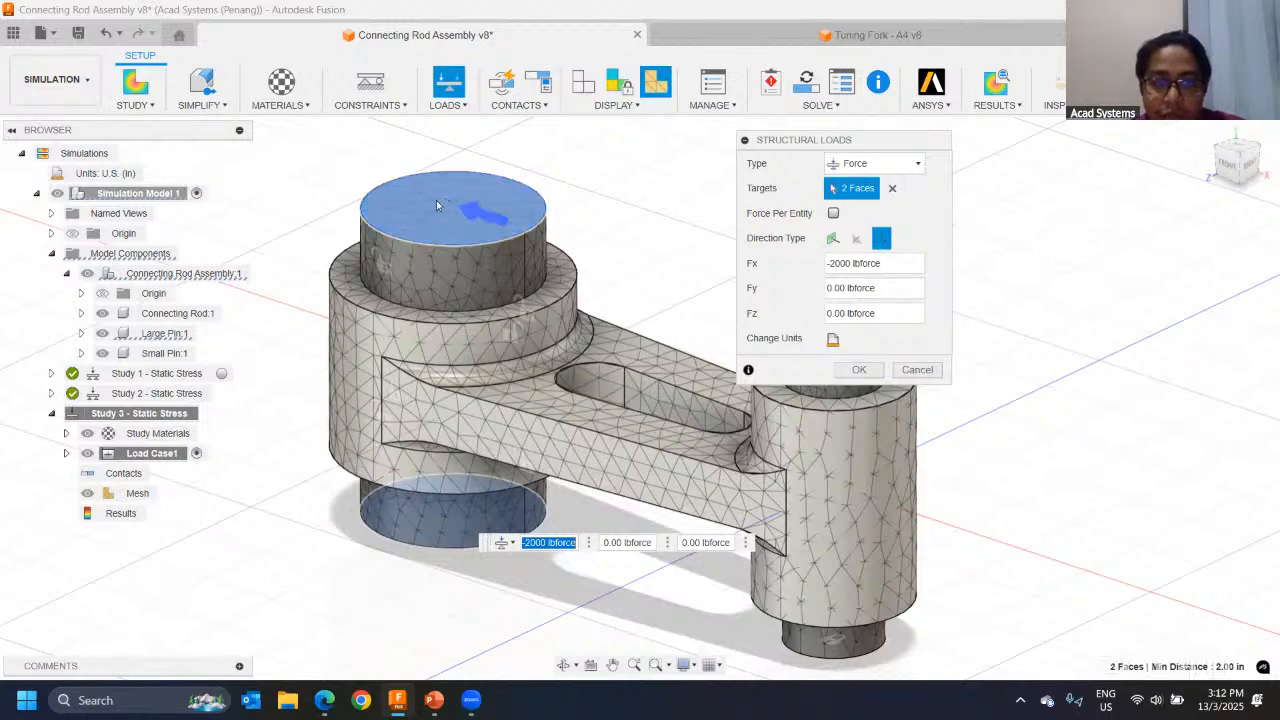
pyautogui.keyDown('shift'); pyautogui.moveTo(442, 212); pyautogui.dragTo(489, 505, button='middle'); pyautogui.keyUp('shift')
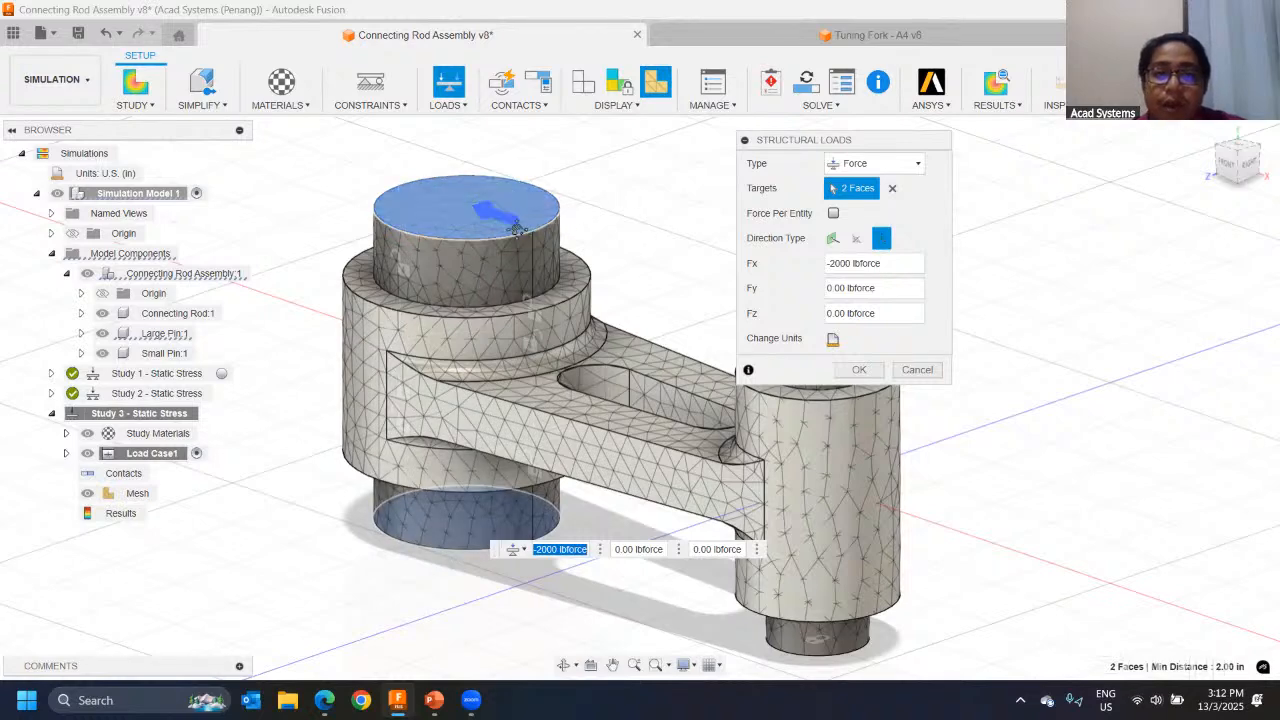
pyautogui.moveTo(514, 234); pyautogui.dragTo(455, 243, button='middle')
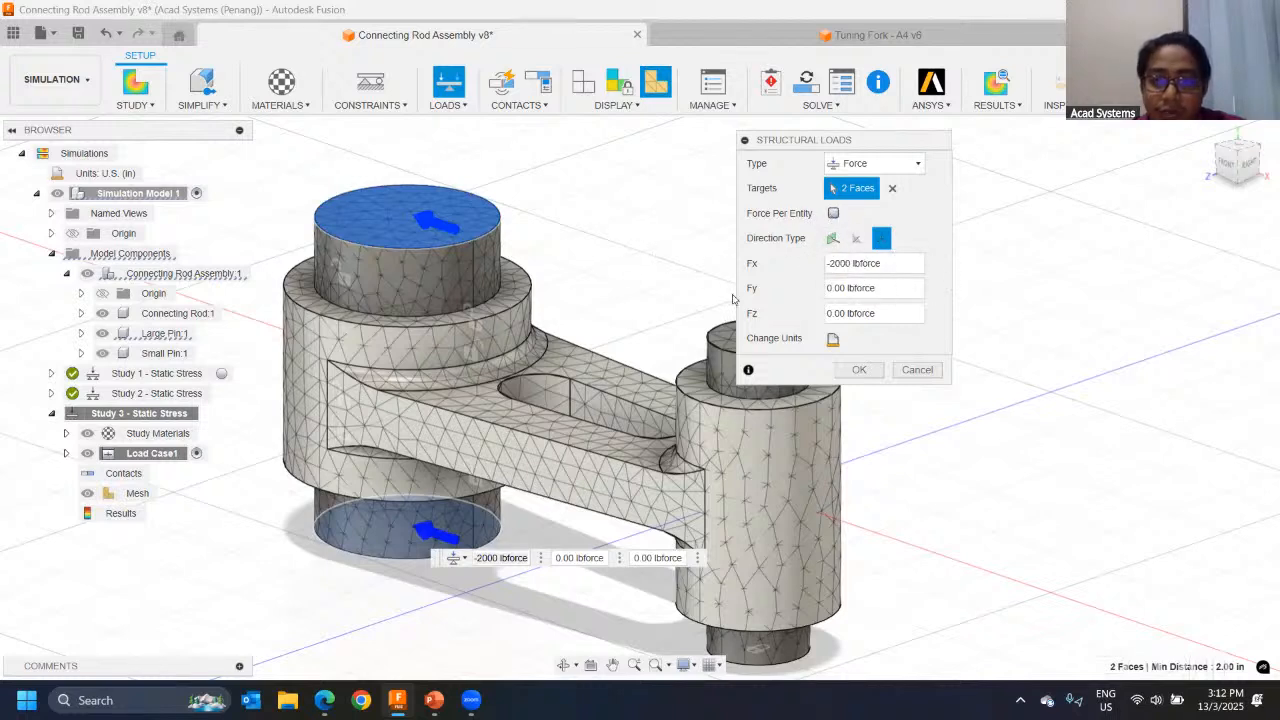
pyautogui.click(860, 370)
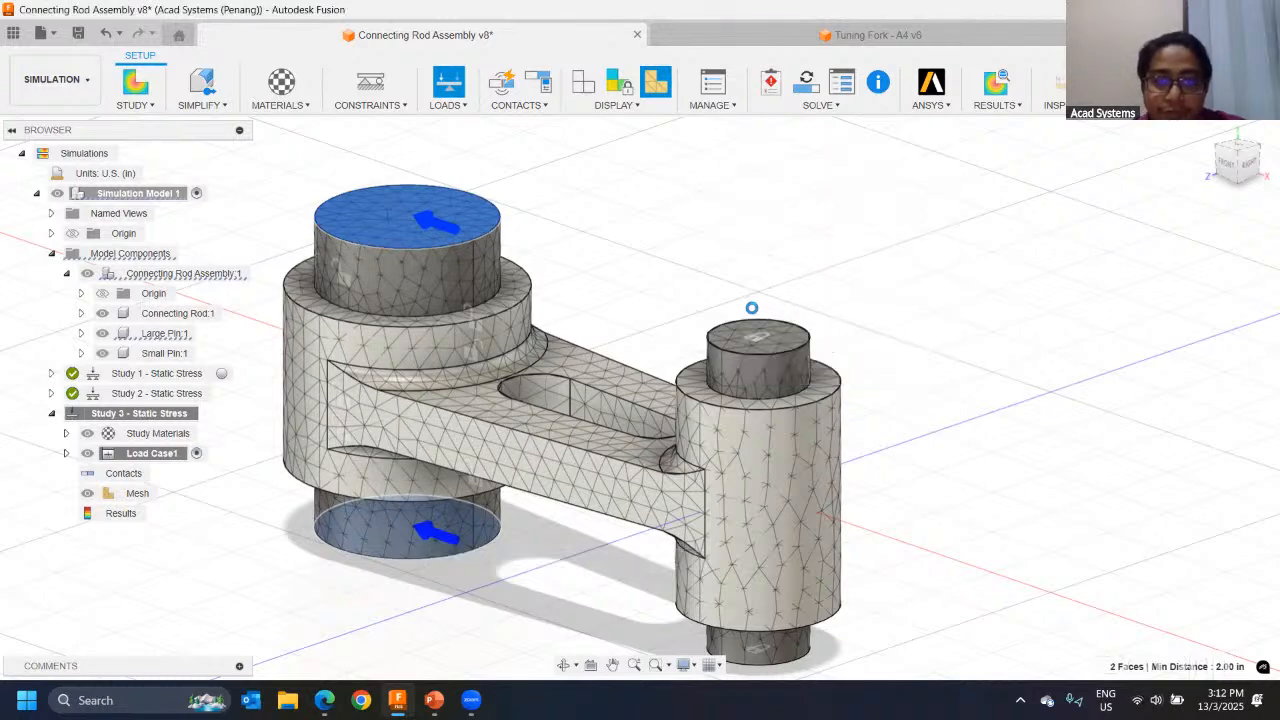
# Step: Generate automatic contacts for the assembly with a solids detection tolerance of 0.004 in
pyautogui.keyDown('shift'); pyautogui.moveTo(408, 254); pyautogui.dragTo(619, 246, button='middle'); pyautogui.keyUp('shift')
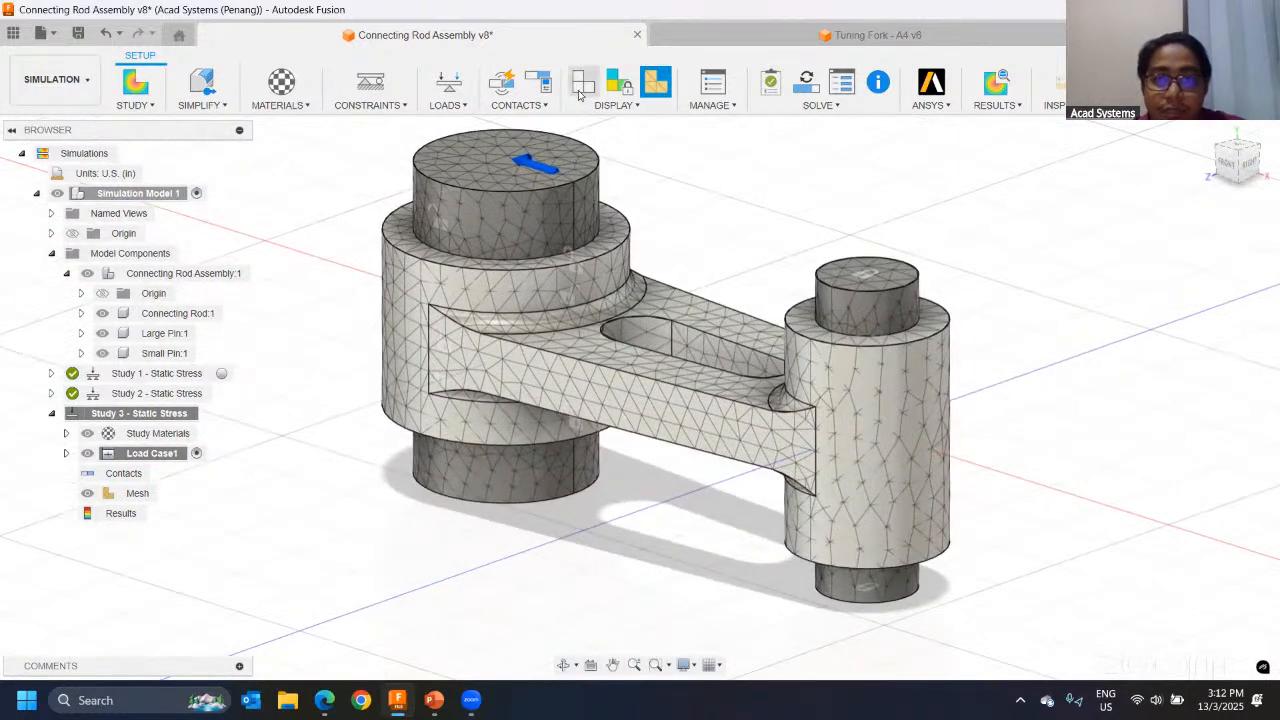
pyautogui.moveTo(647, 205); pyautogui.dragTo(623, 240, button='middle')
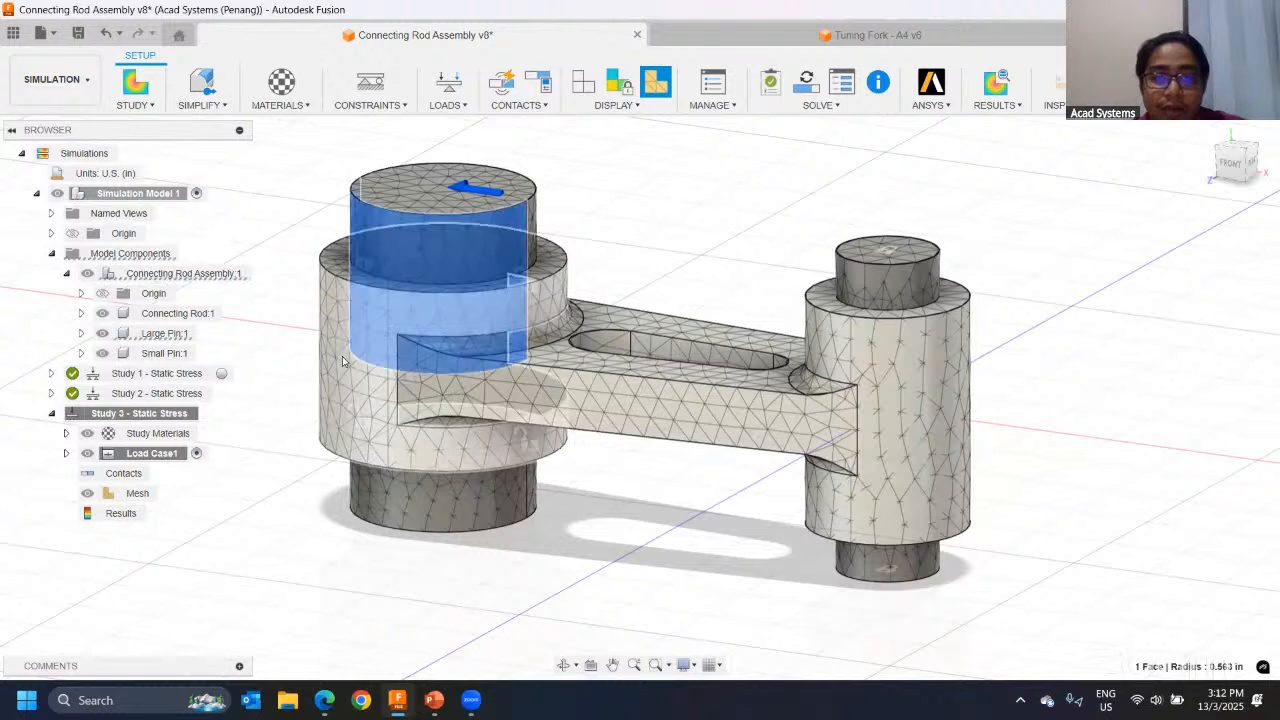
pyautogui.click(500, 330)
pyautogui.click(727, 253)
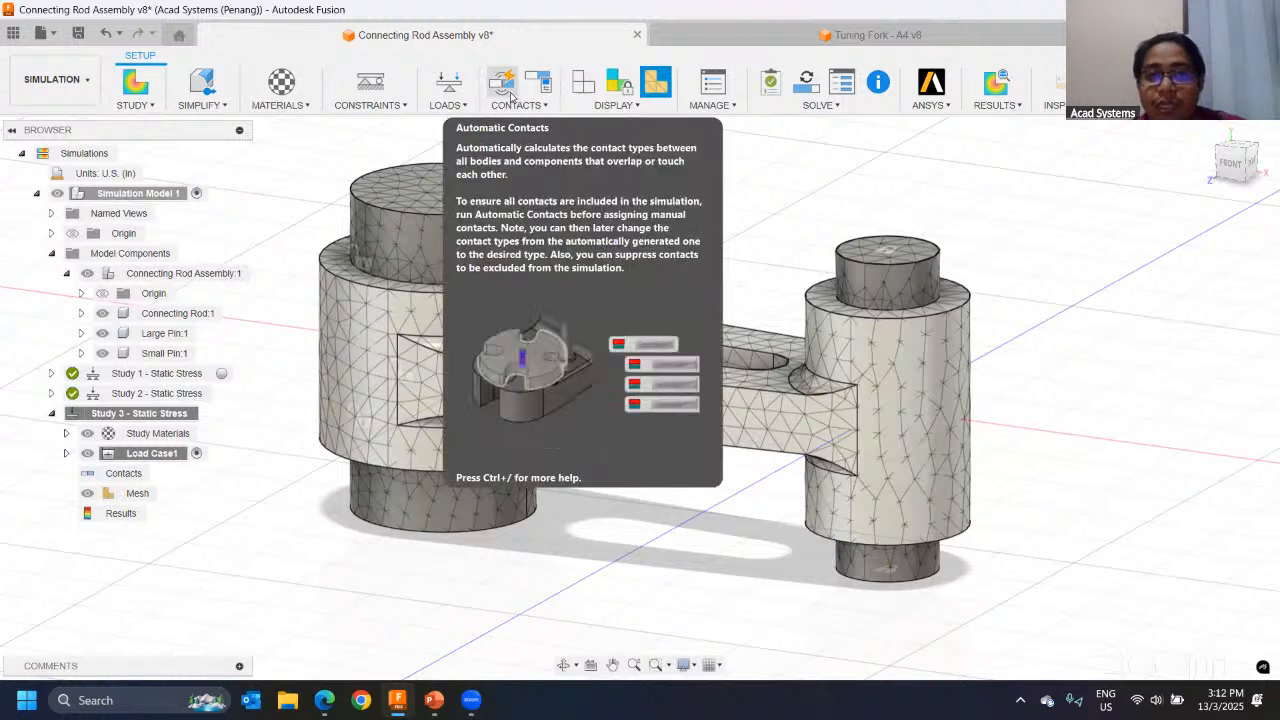
pyautogui.click(503, 88)
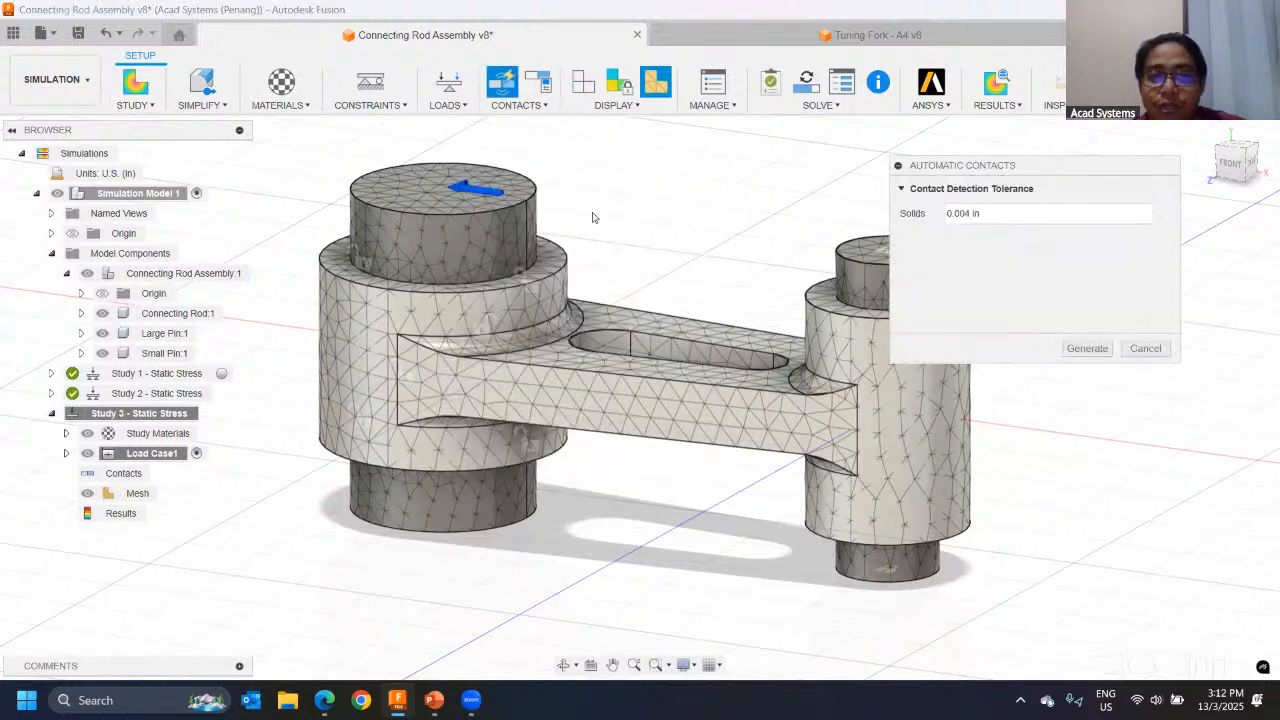
pyautogui.click(1087, 348)
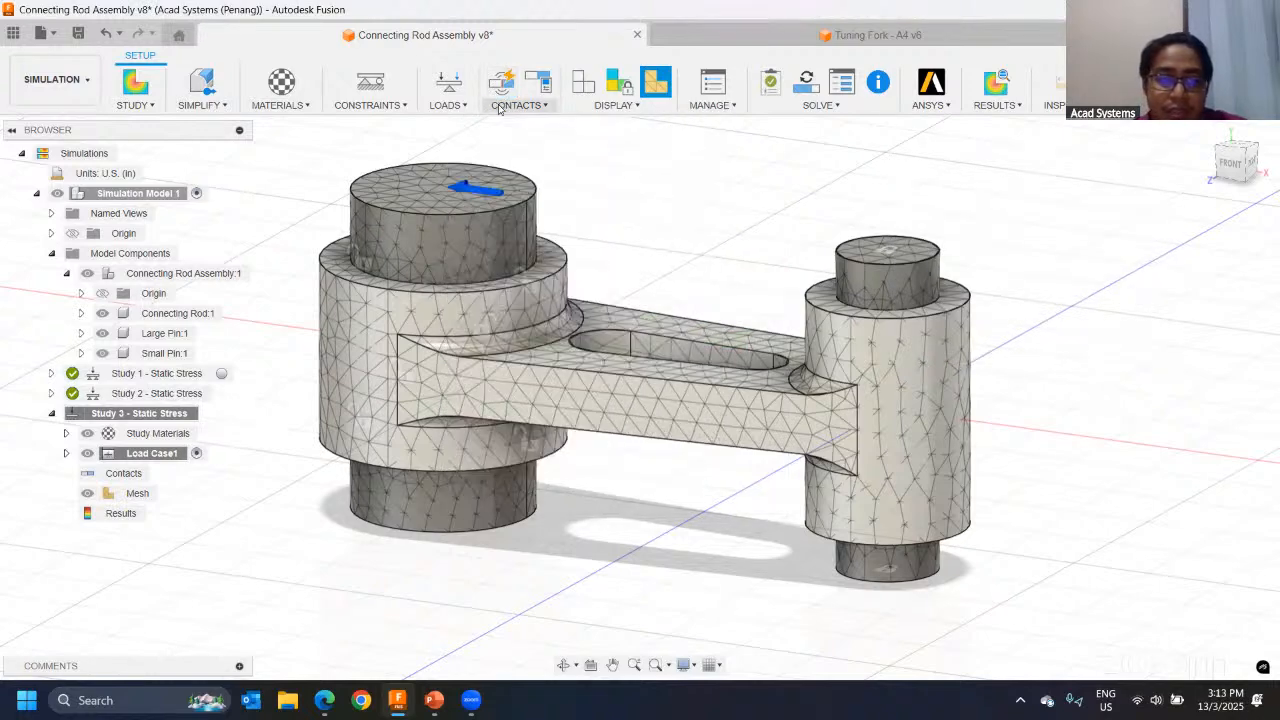
# Step: Review the contact sets in the Contacts Manager against both pins of the model, and close it without changes
pyautogui.click(540, 108)
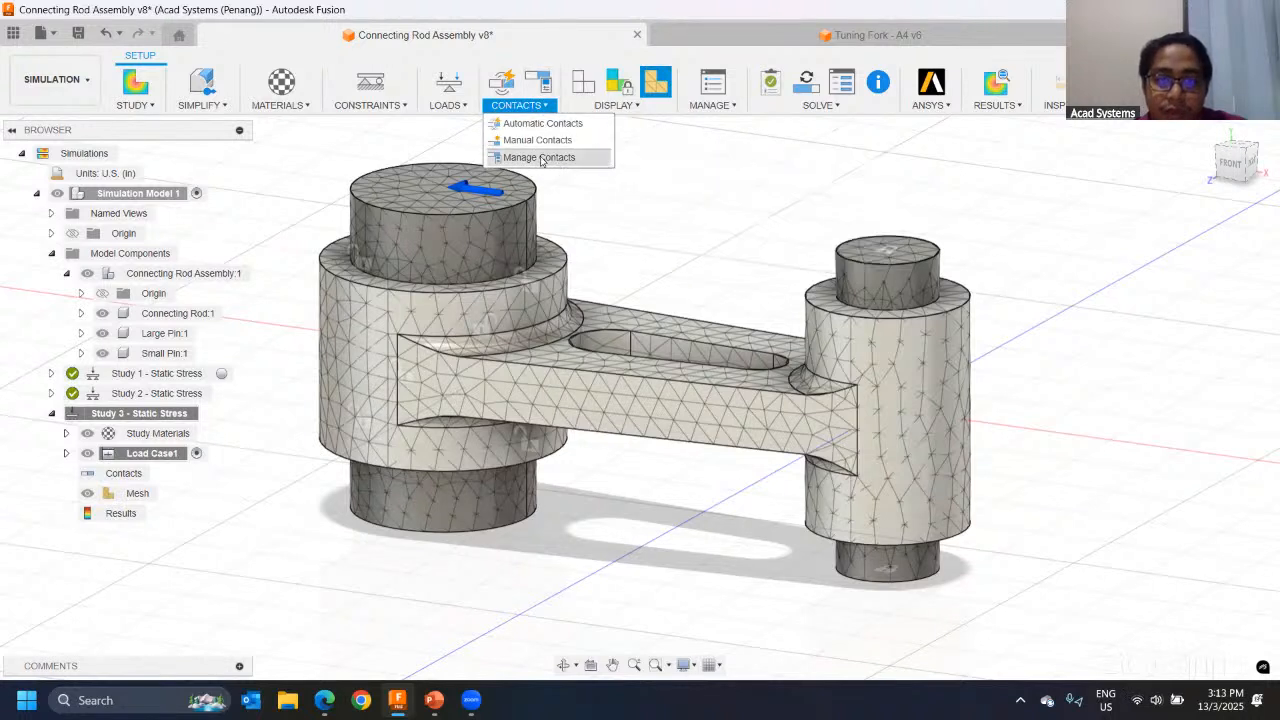
pyautogui.click(541, 158)
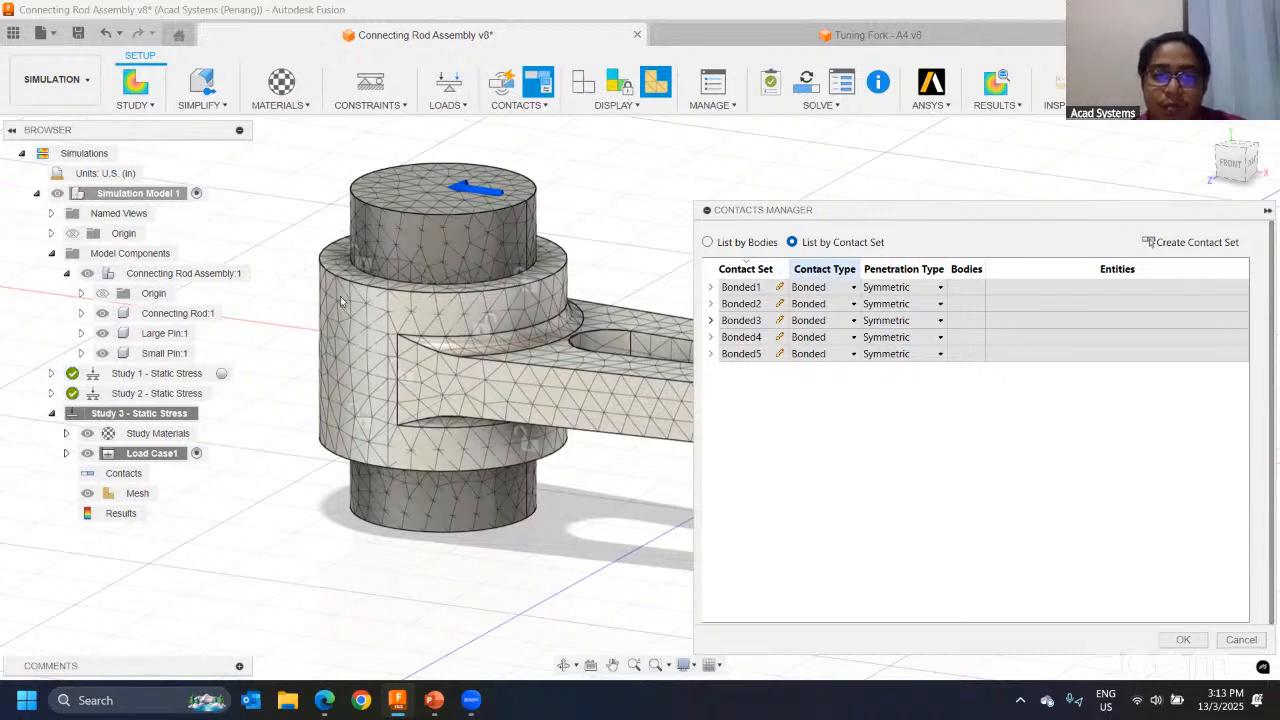
pyautogui.scroll(-3, 589, 233)
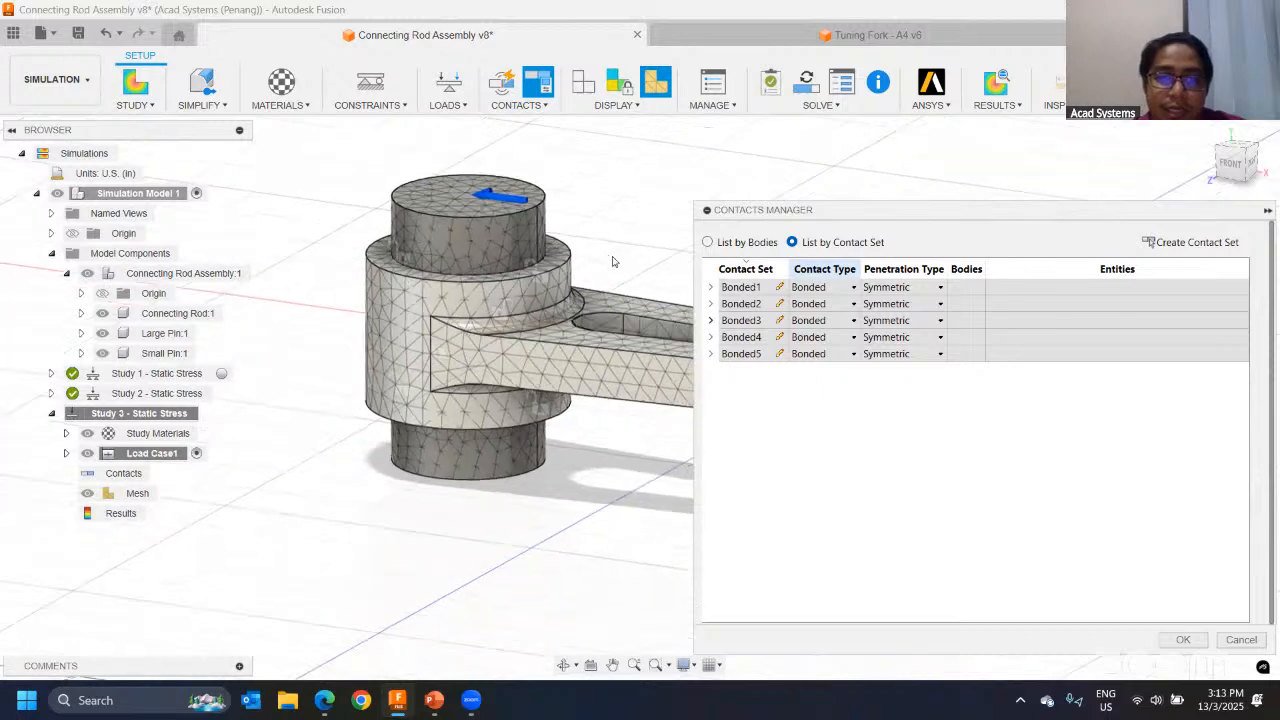
pyautogui.moveTo(682, 320); pyautogui.dragTo(482, 282, button='middle')
pyautogui.scroll(3, 636, 234)
pyautogui.scroll(2, 600, 240)
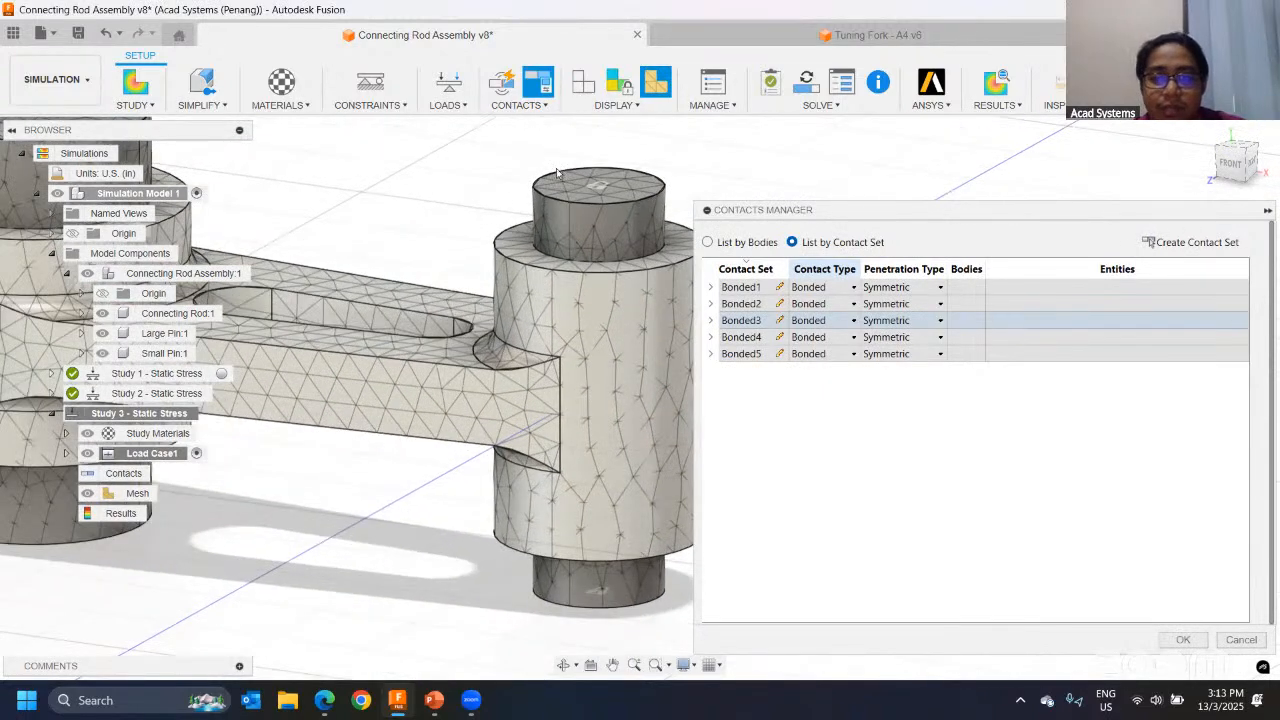
pyautogui.moveTo(649, 313); pyautogui.dragTo(776, 250, button='middle')
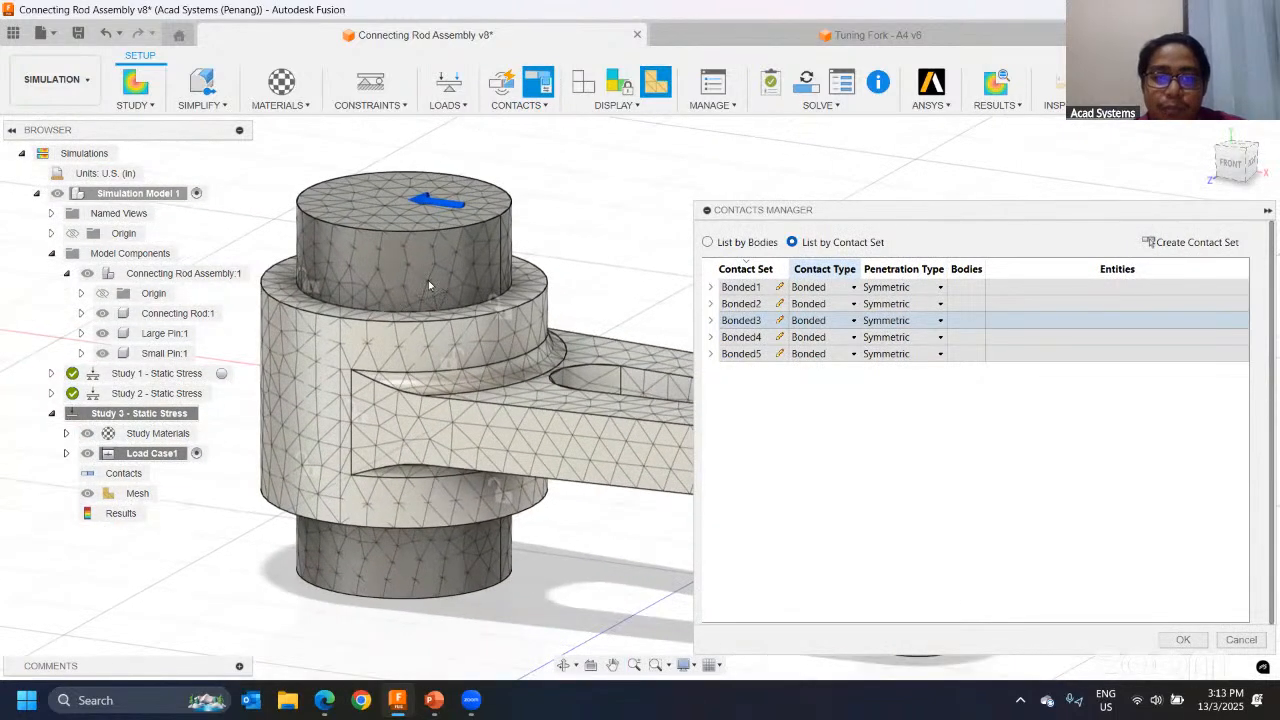
pyautogui.moveTo(600, 294); pyautogui.dragTo(559, 247, button='middle')
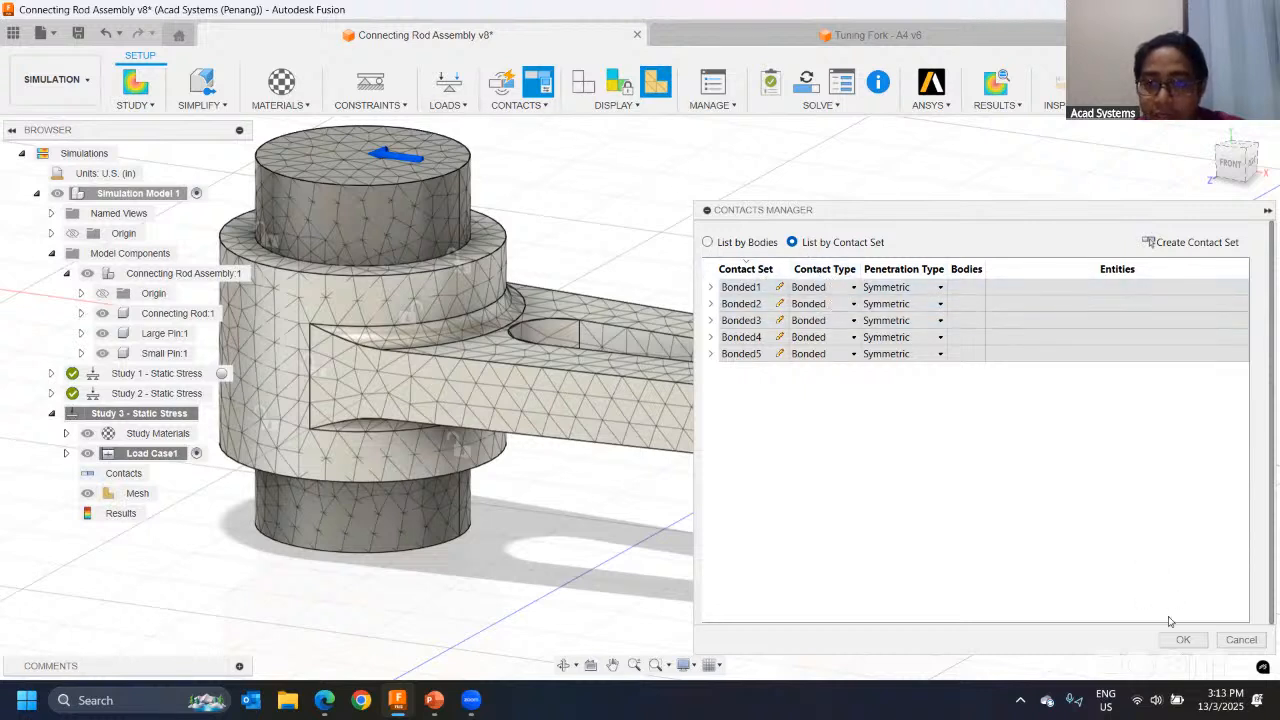
pyautogui.click(1241, 639)
# Step: Reopen the list of contact sets and change the first bonded contact set's type to Separation
pyautogui.click(517, 108)
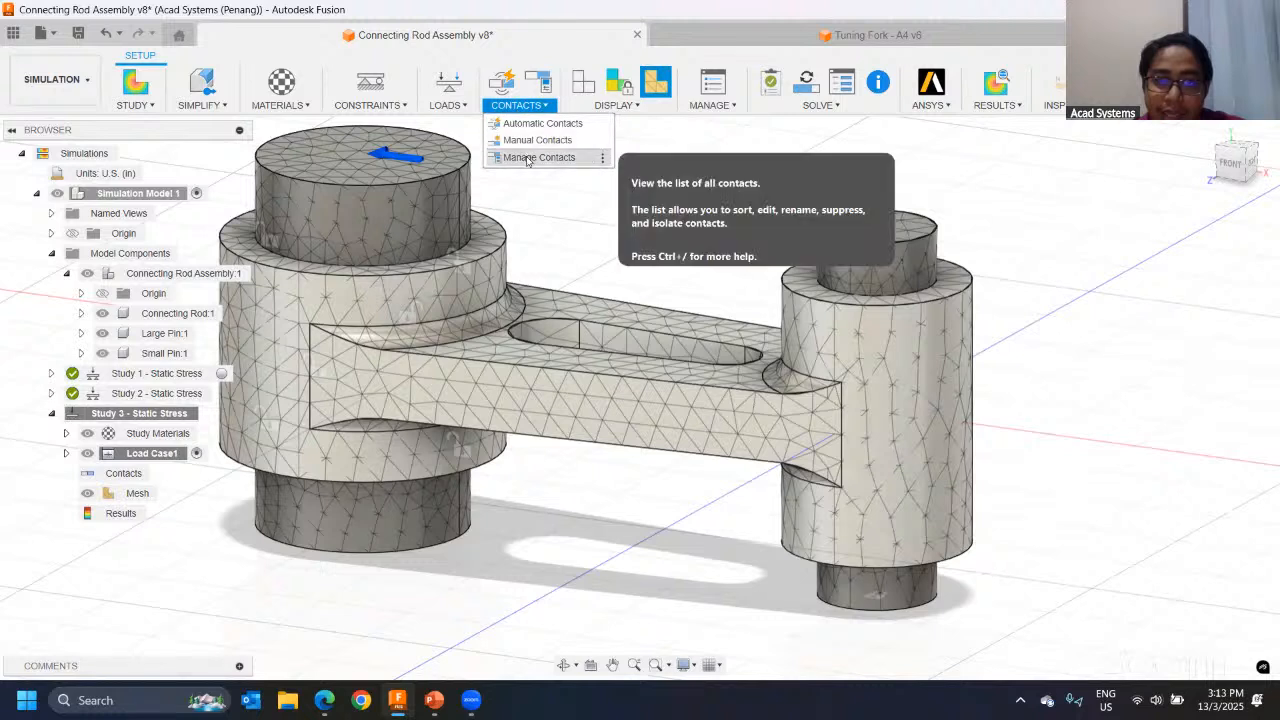
pyautogui.click(528, 157)
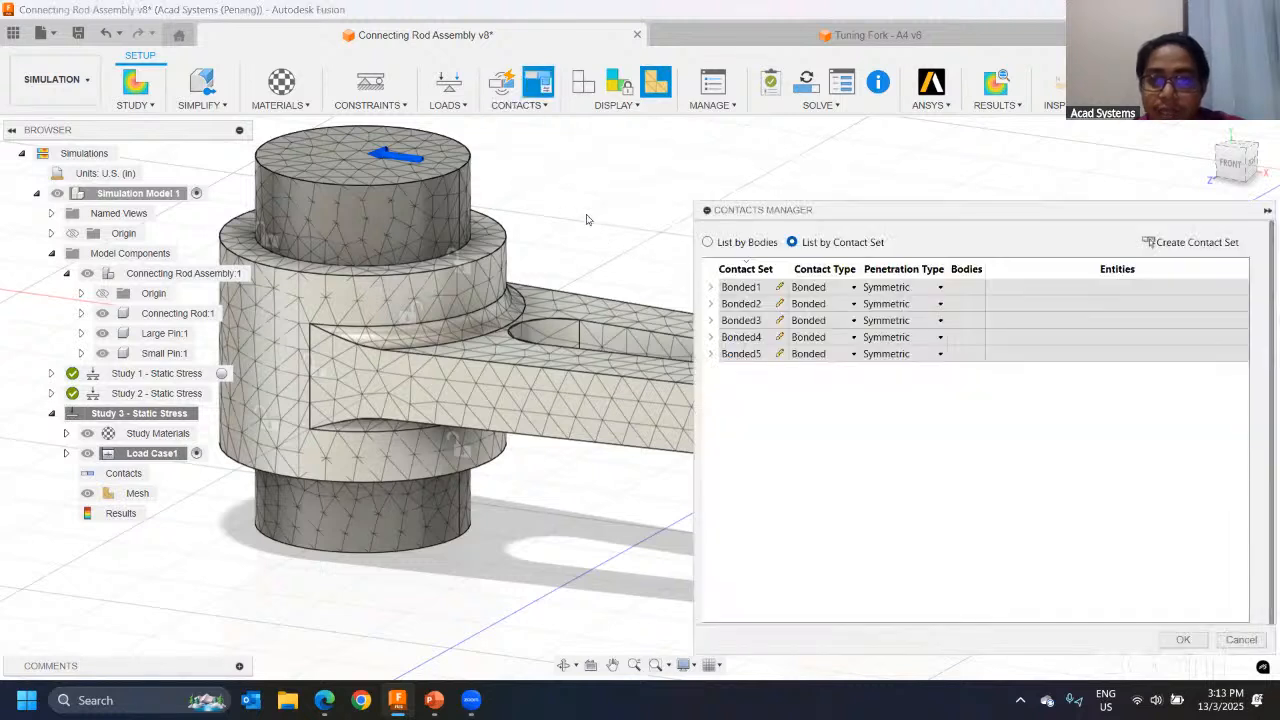
pyautogui.click(843, 291)
pyautogui.click(812, 302)
pyautogui.scroll(-3, 471, 289)
pyautogui.moveTo(503, 280); pyautogui.dragTo(421, 258, button='middle')
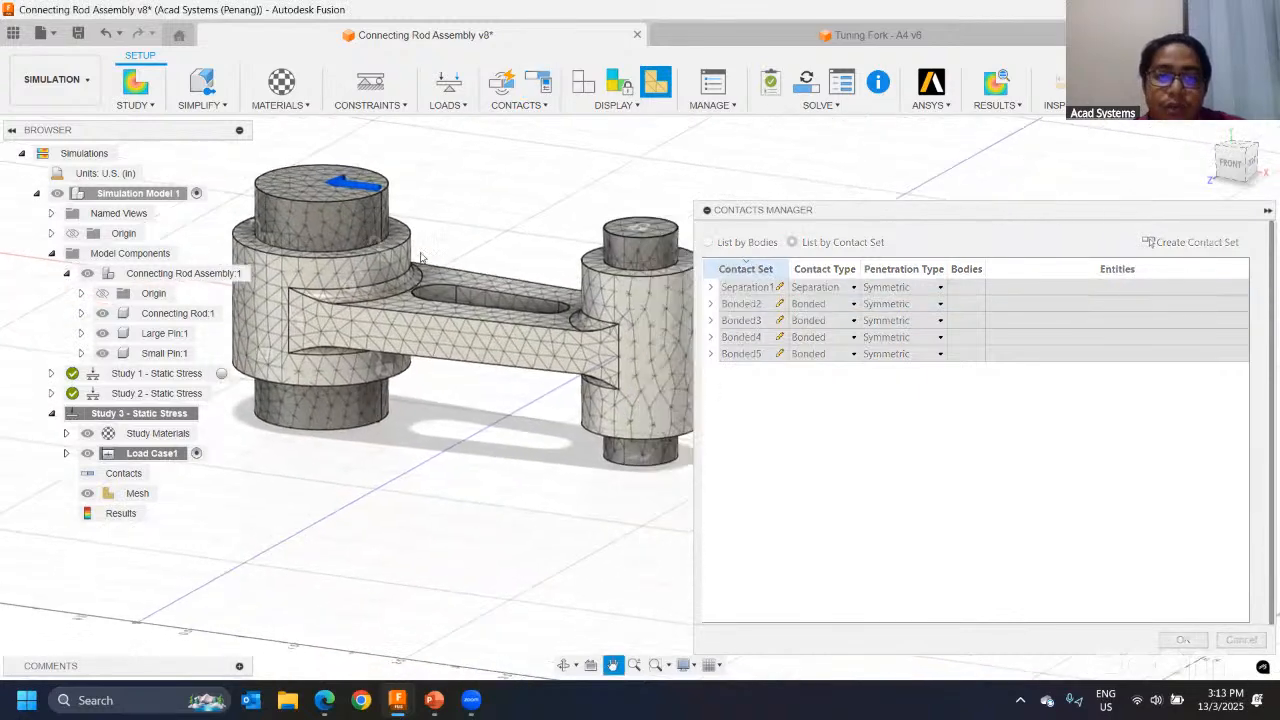
# Step: Set the remaining four bonded contact sets to Separation and apply the contact changes
pyautogui.click(748, 320)
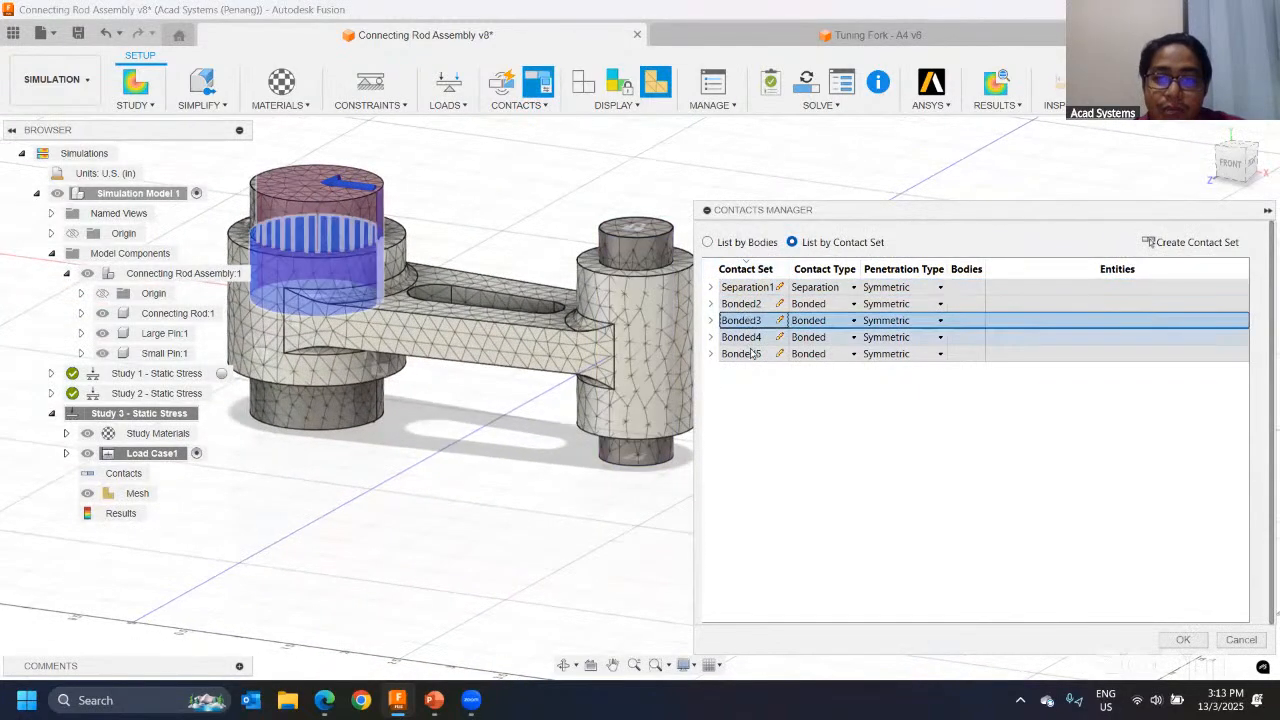
pyautogui.click(752, 353)
pyautogui.click(745, 337)
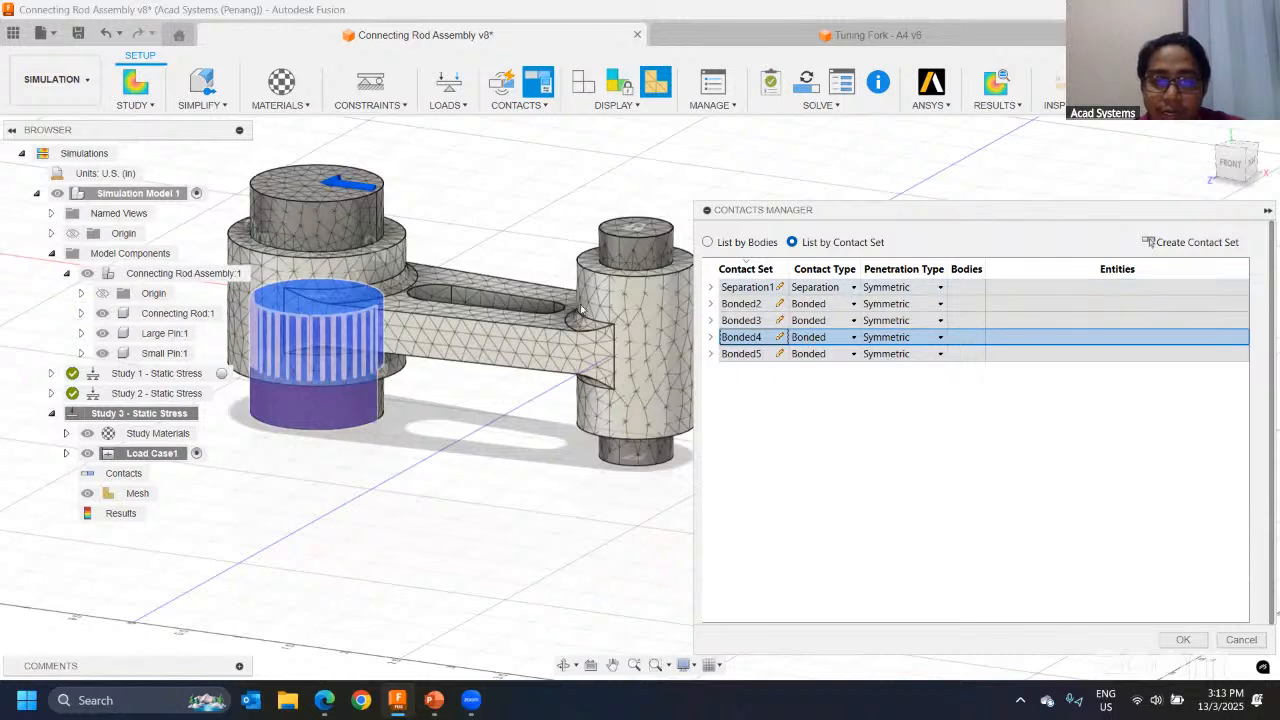
pyautogui.click(828, 287)
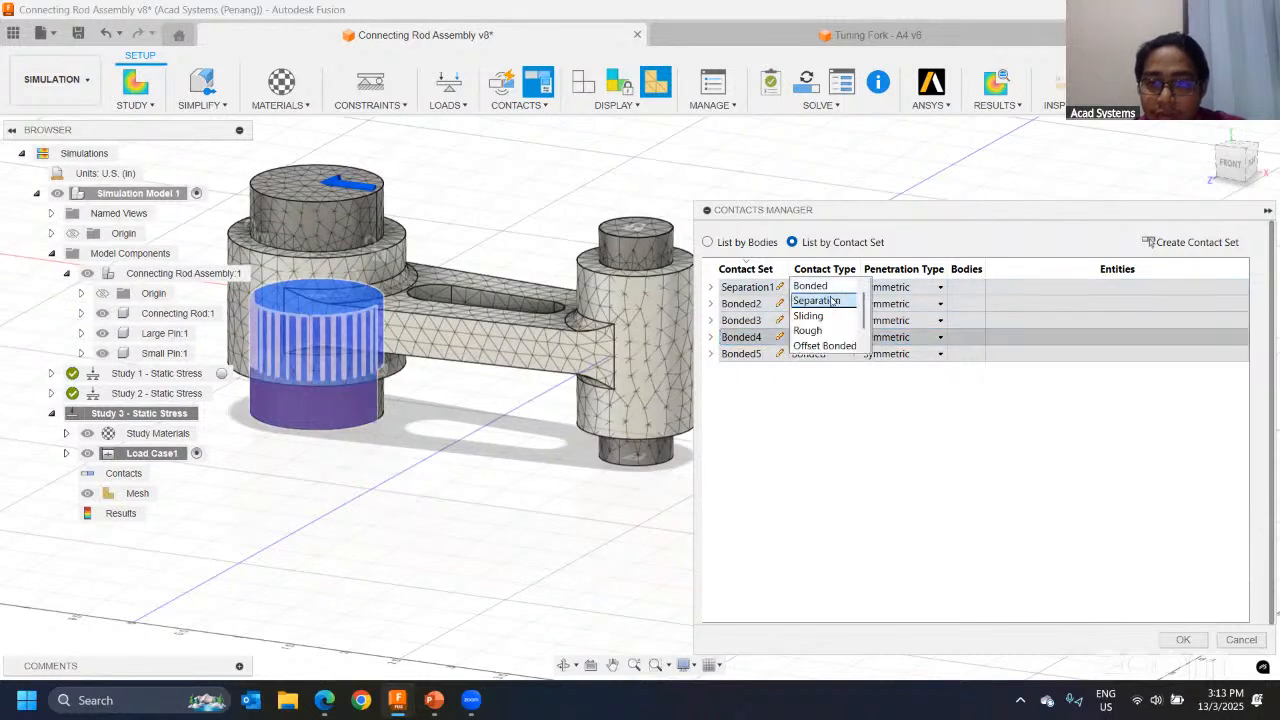
pyautogui.click(832, 300)
pyautogui.click(828, 303)
pyautogui.click(832, 316)
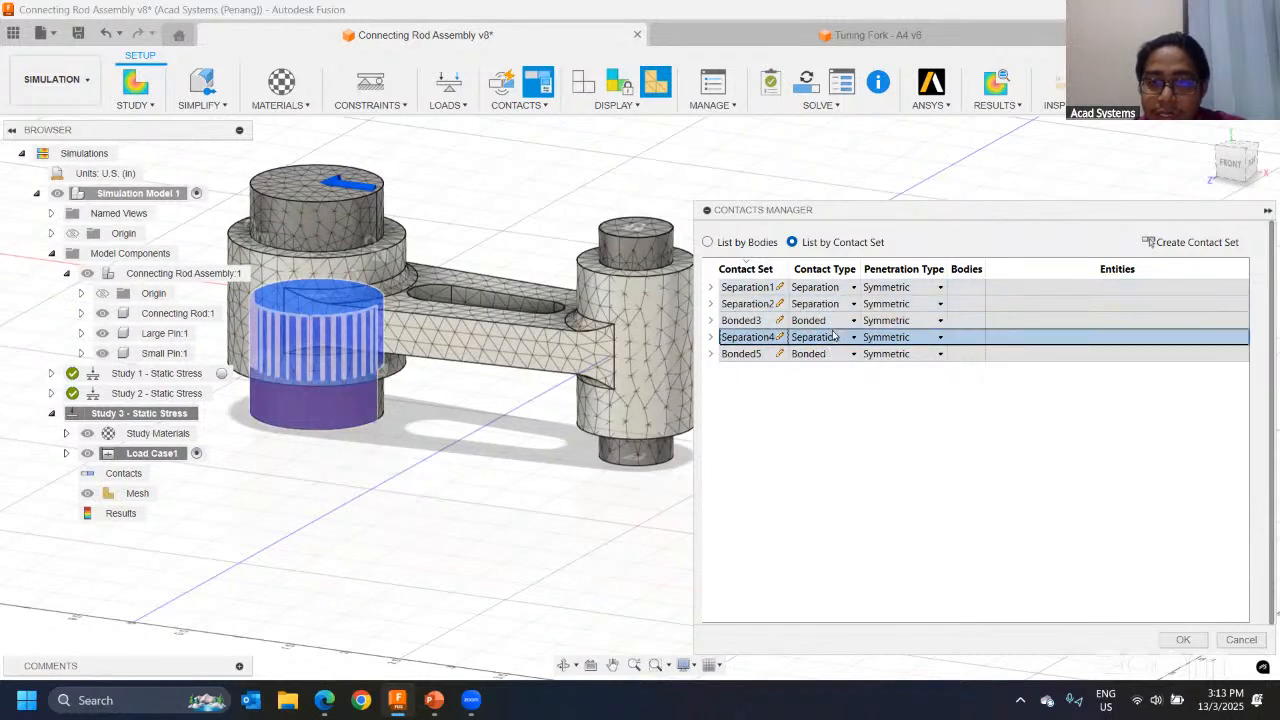
pyautogui.click(830, 320)
pyautogui.click(833, 337)
pyautogui.click(830, 353)
pyautogui.click(830, 356)
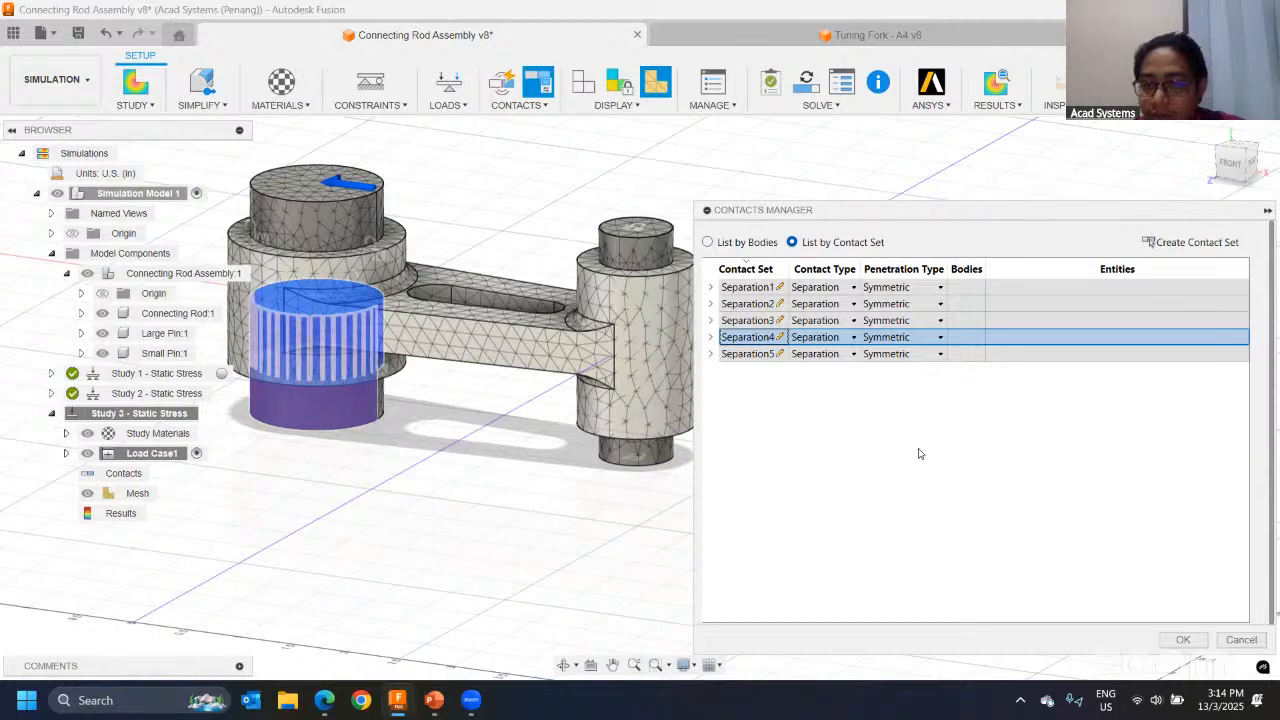
pyautogui.click(1183, 640)
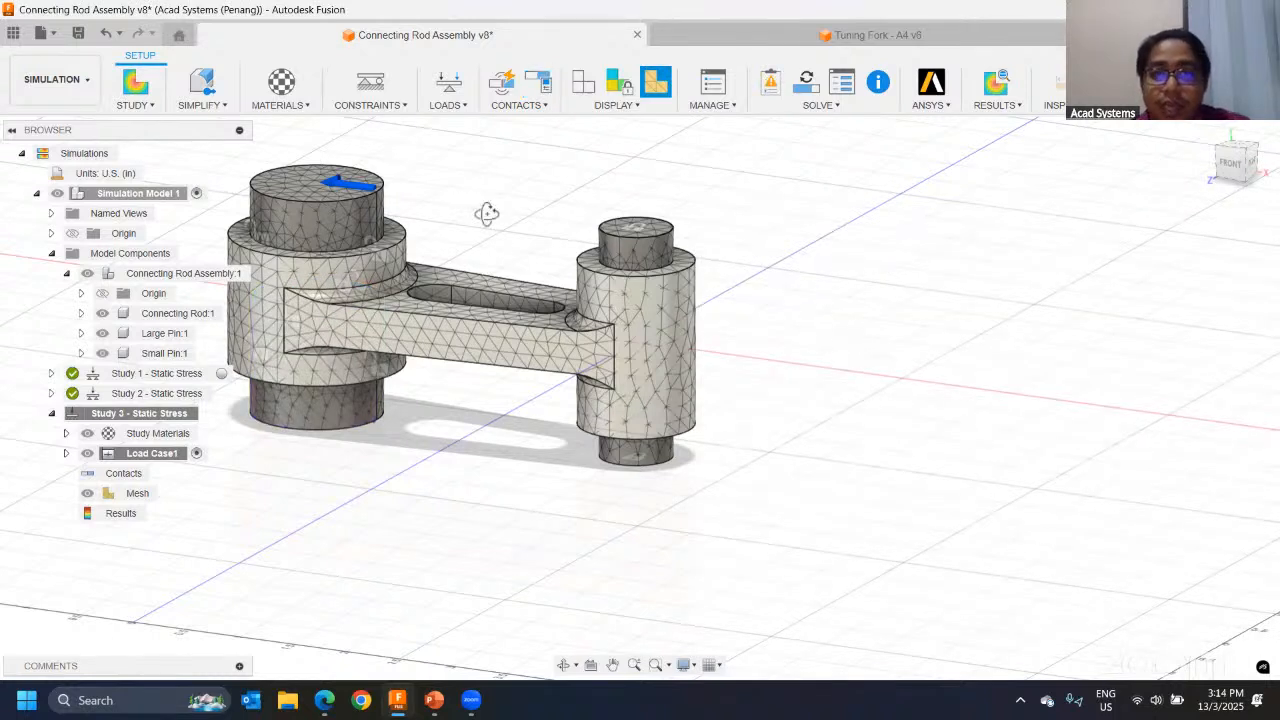
# Step: Run the pre-check on Study 3 and inspect the model's constraint state in the DOF View
pyautogui.keyDown('shift'); pyautogui.moveTo(488, 214); pyautogui.dragTo(470, 212, button='middle'); pyautogui.keyUp('shift')
pyautogui.keyDown('shift'); pyautogui.moveTo(702, 243); pyautogui.dragTo(725, 256, button='middle'); pyautogui.keyUp('shift')
pyautogui.moveTo(540, 243); pyautogui.dragTo(634, 299, button='middle')
pyautogui.scroll(1, 620, 256)
pyautogui.keyDown('shift'); pyautogui.moveTo(618, 256); pyautogui.dragTo(760, 200, button='middle'); pyautogui.keyUp('shift')
pyautogui.click(770, 83)
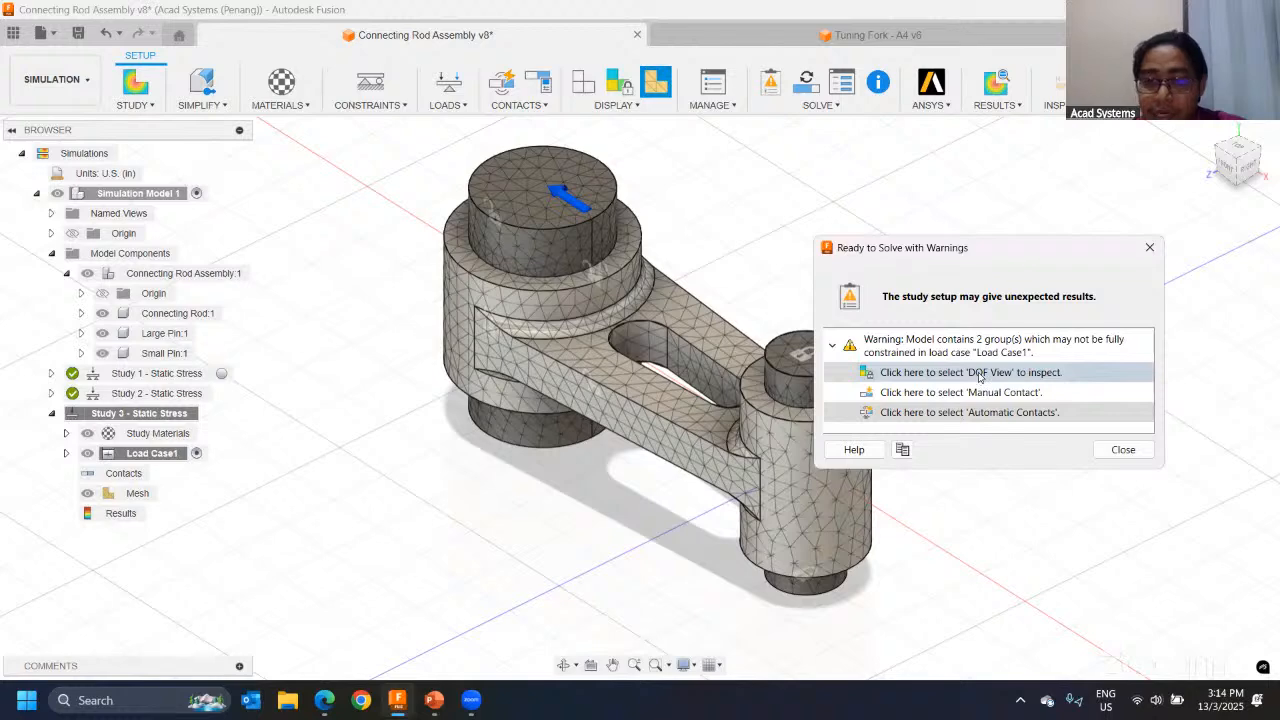
pyautogui.click(979, 376)
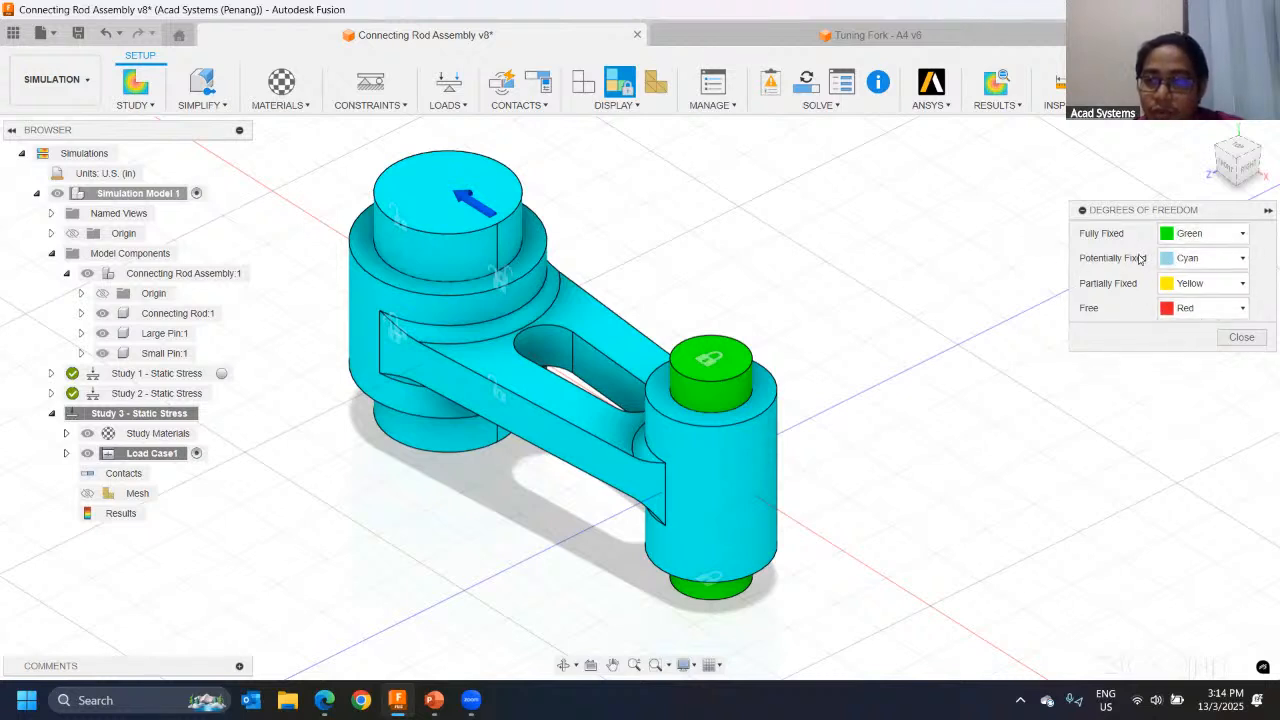
pyautogui.click(1240, 338)
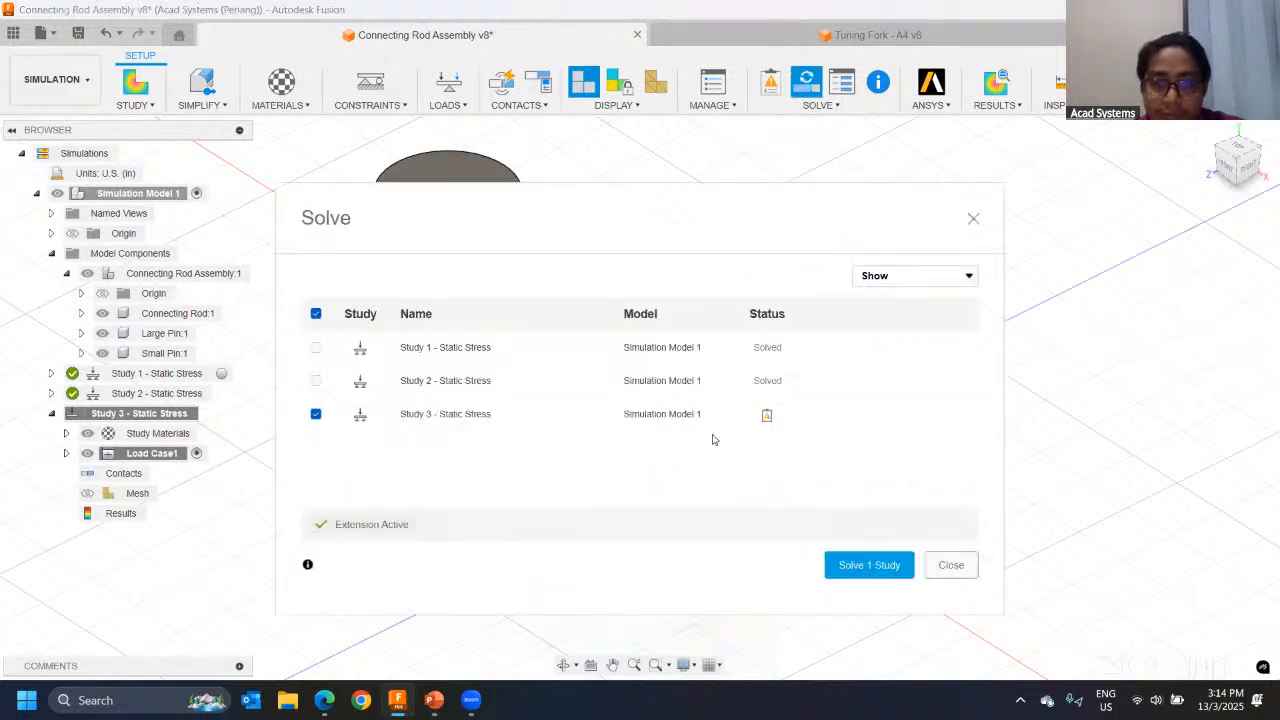
# Step: Solve Study 3 - Static Stress and check the progress of its simulation job
pyautogui.click(865, 566)
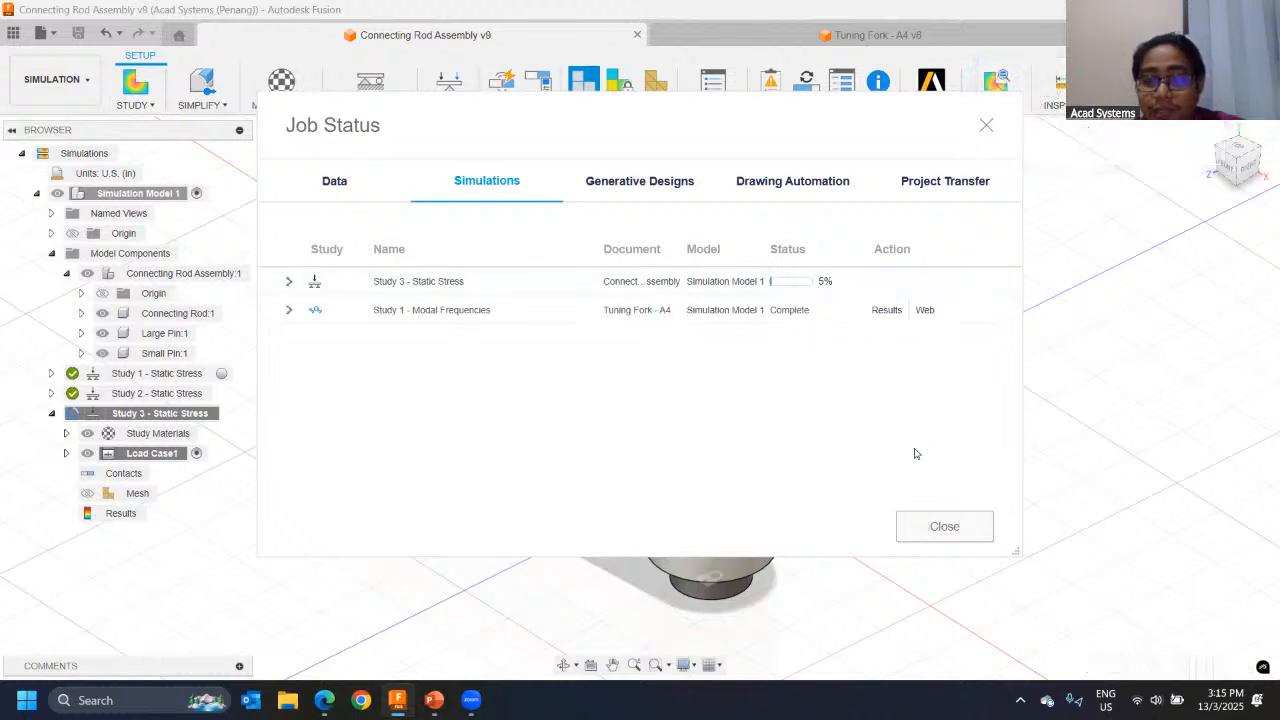
pyautogui.click(929, 525)
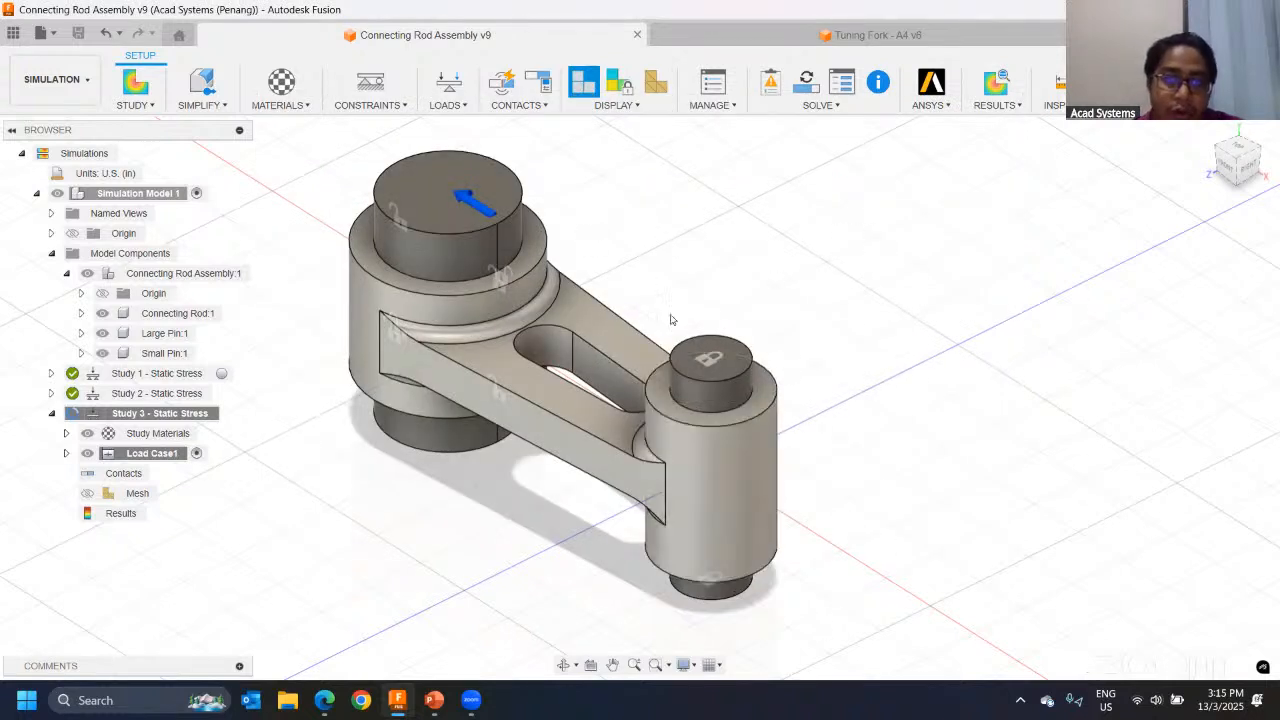
pyautogui.click(807, 84)
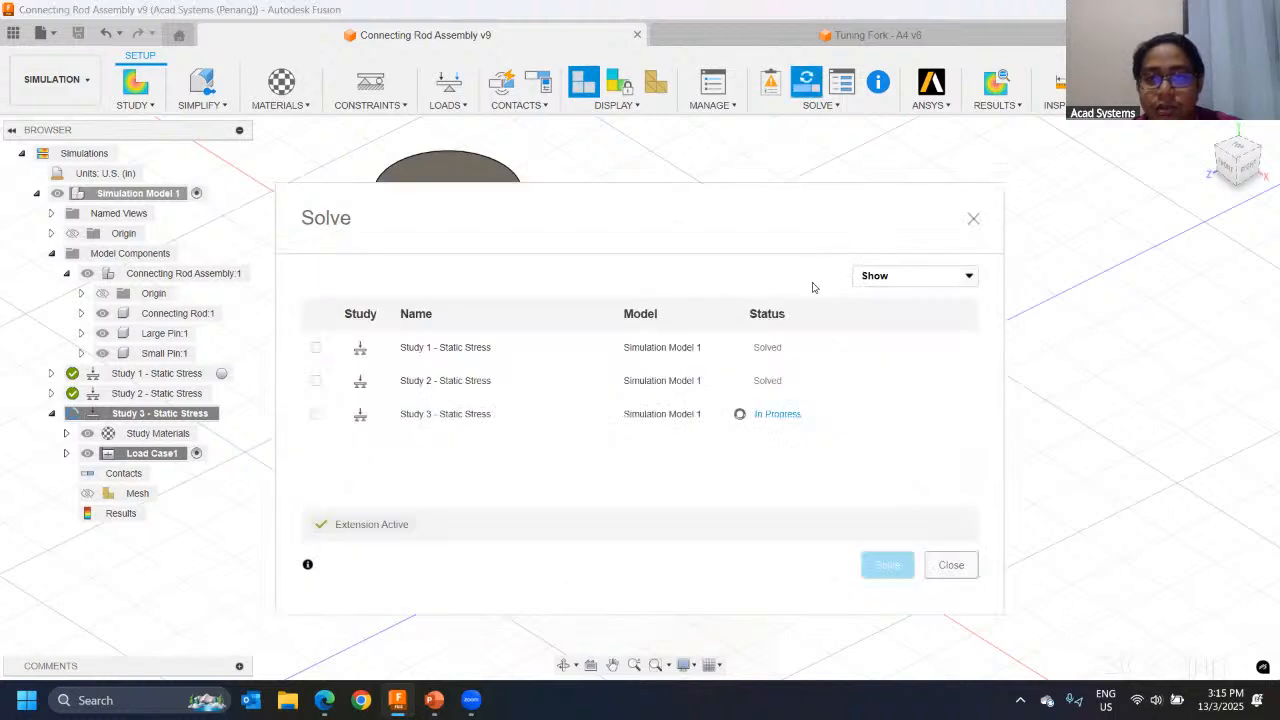
pyautogui.click(772, 414)
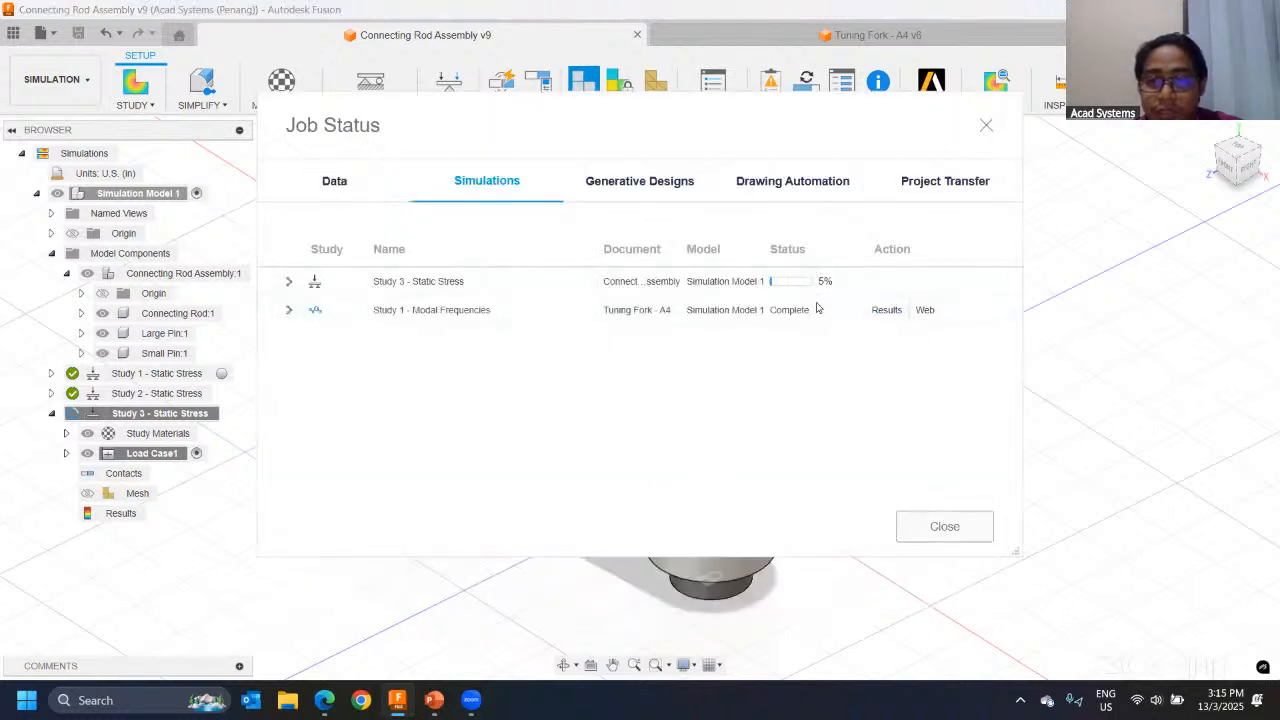
pyautogui.click(944, 527)
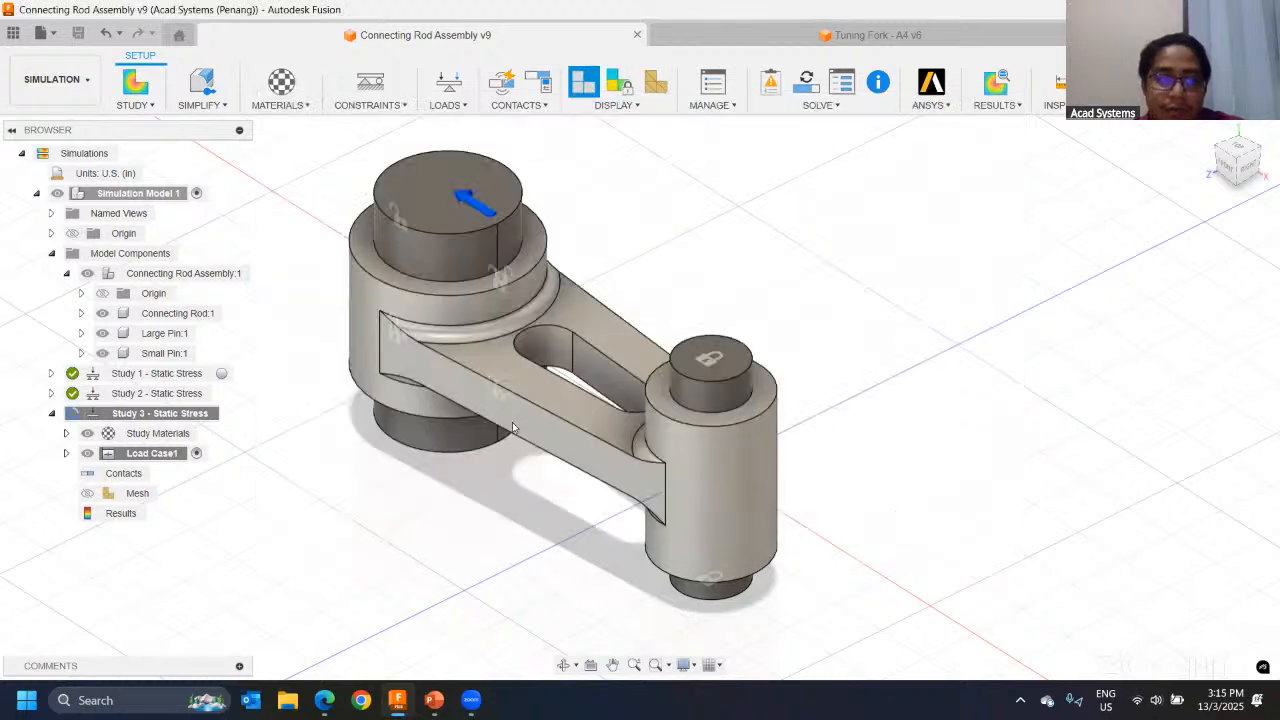
# Step: Activate Study 1 - Static Stress and open its results
pyautogui.click(51, 373)
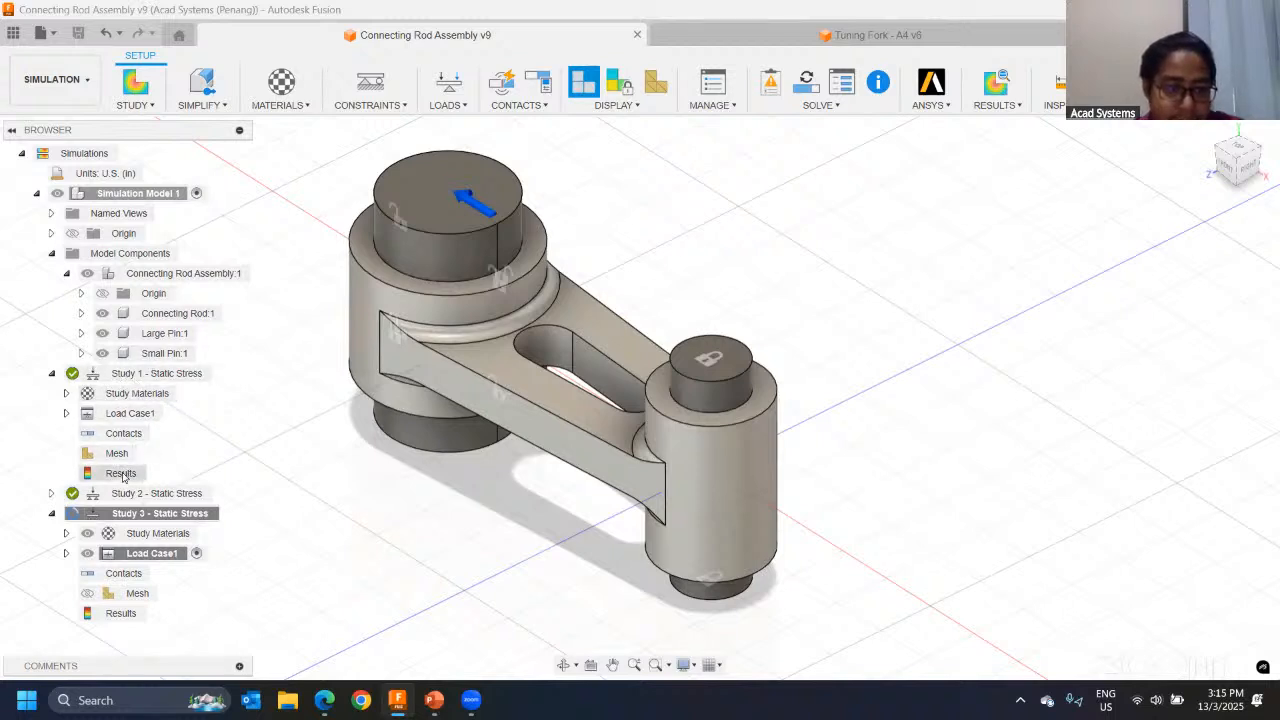
pyautogui.rightClick(150, 376)
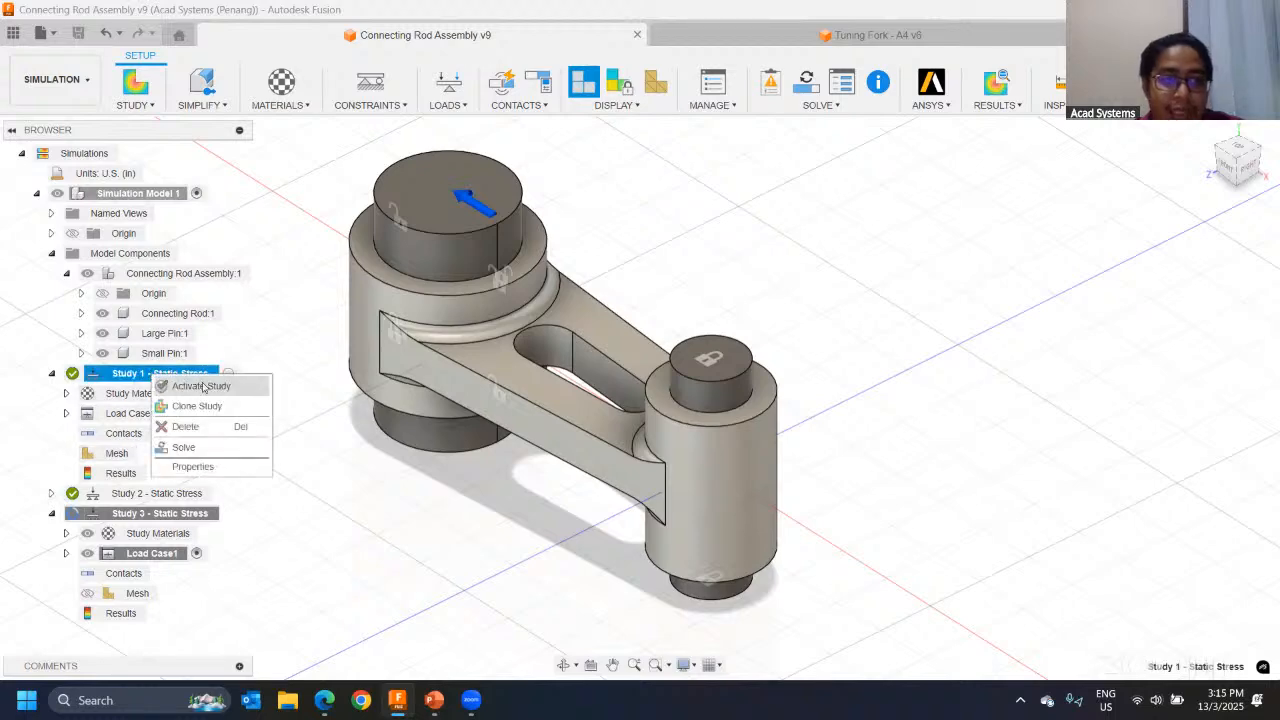
pyautogui.click(200, 387)
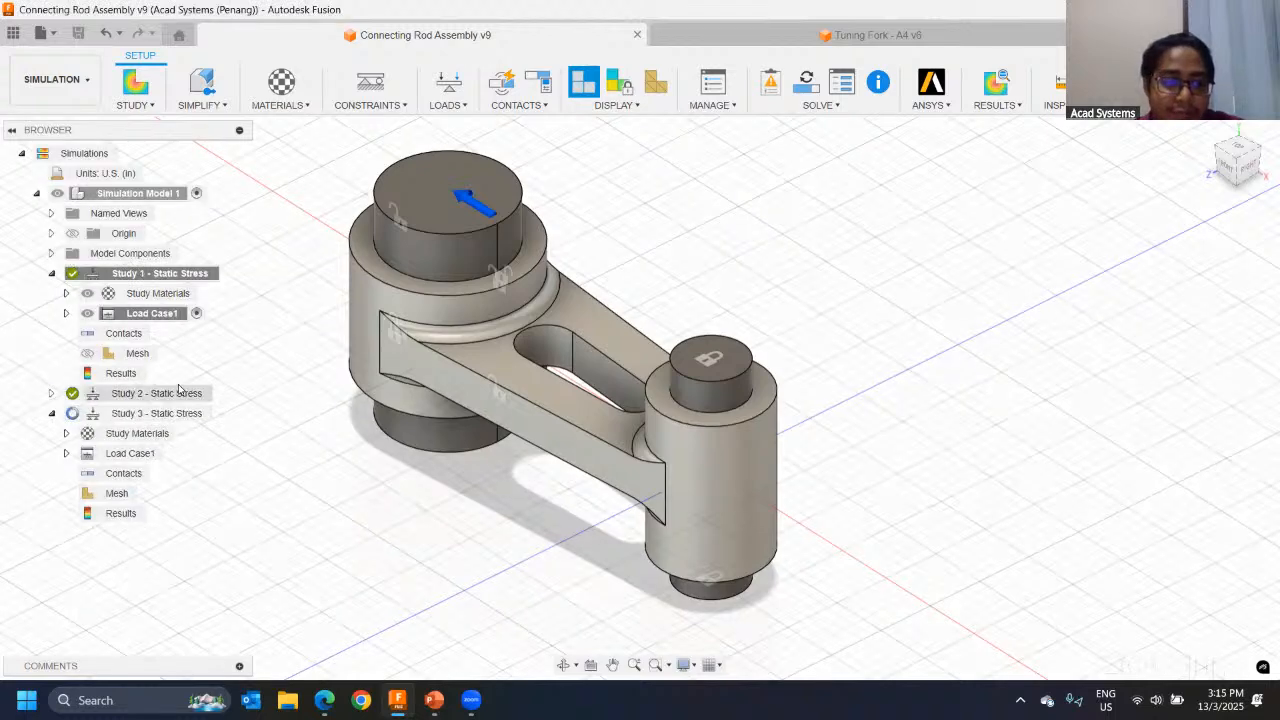
pyautogui.click(121, 373)
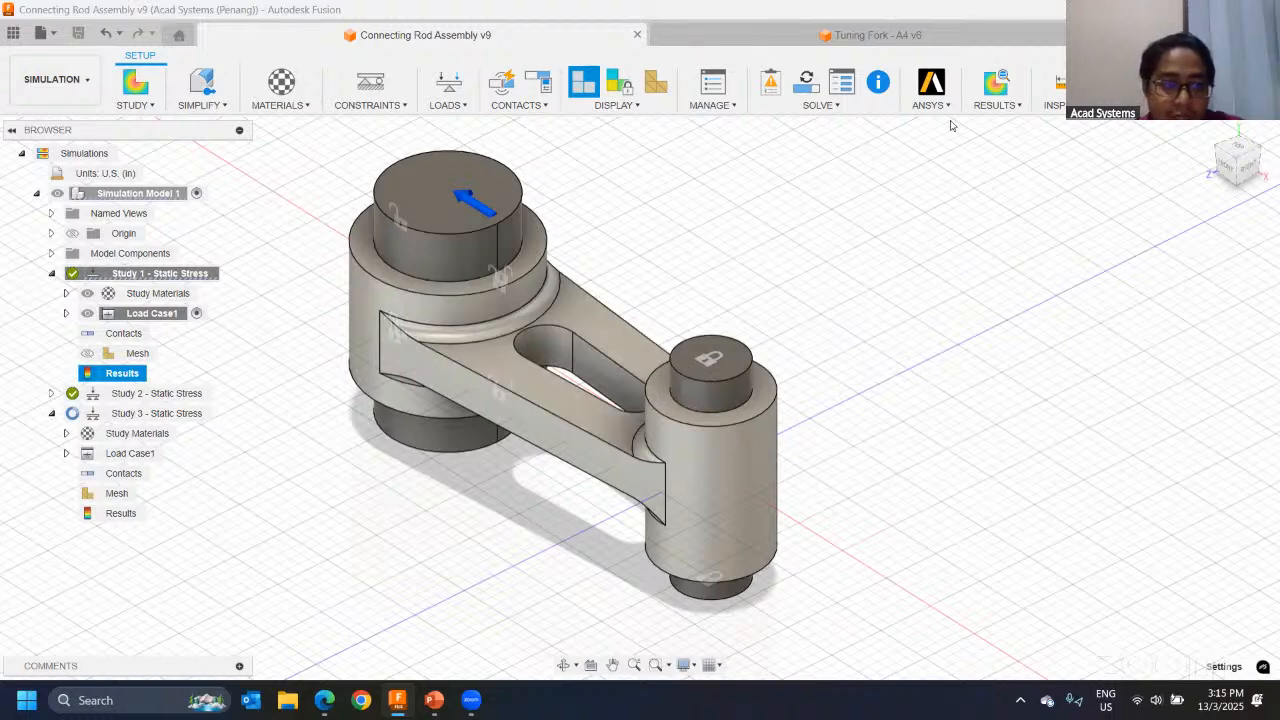
pyautogui.rightClick(124, 276)
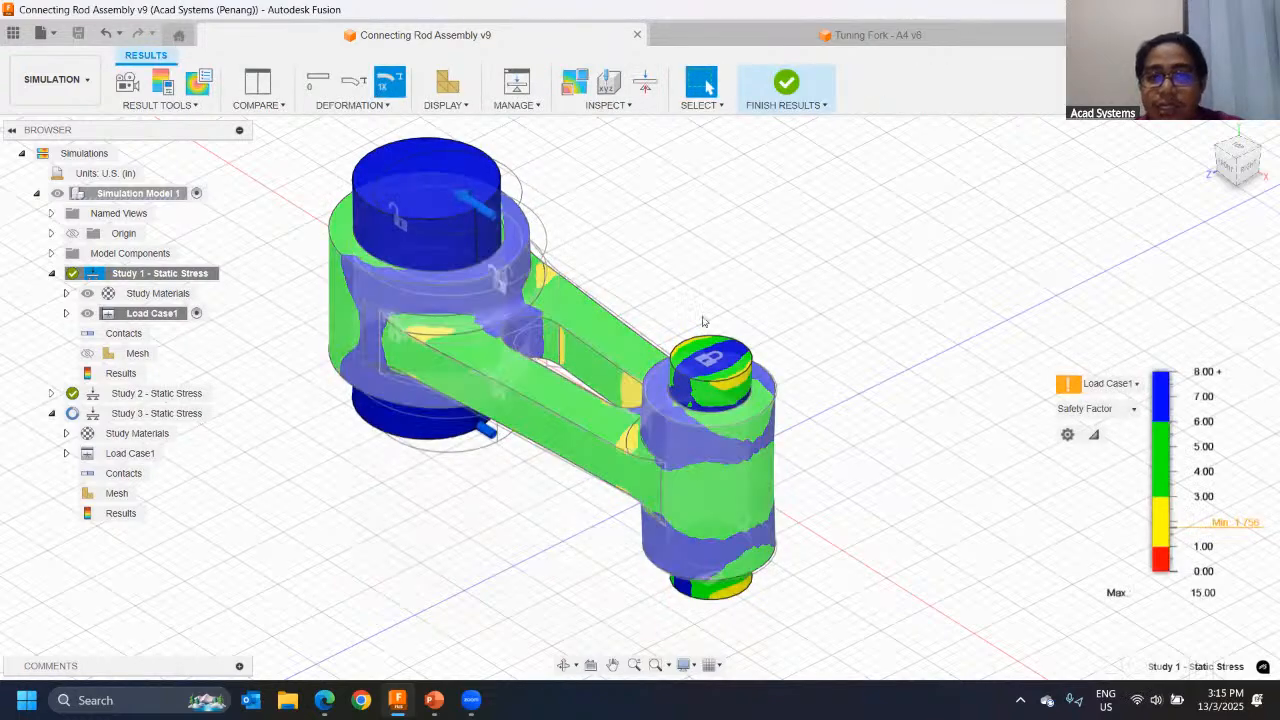
# Step: Switch the Study 1 result plot from Safety Factor to Displacement
pyautogui.keyDown('shift'); pyautogui.moveTo(570, 313); pyautogui.dragTo(690, 297, button='middle'); pyautogui.keyUp('shift')
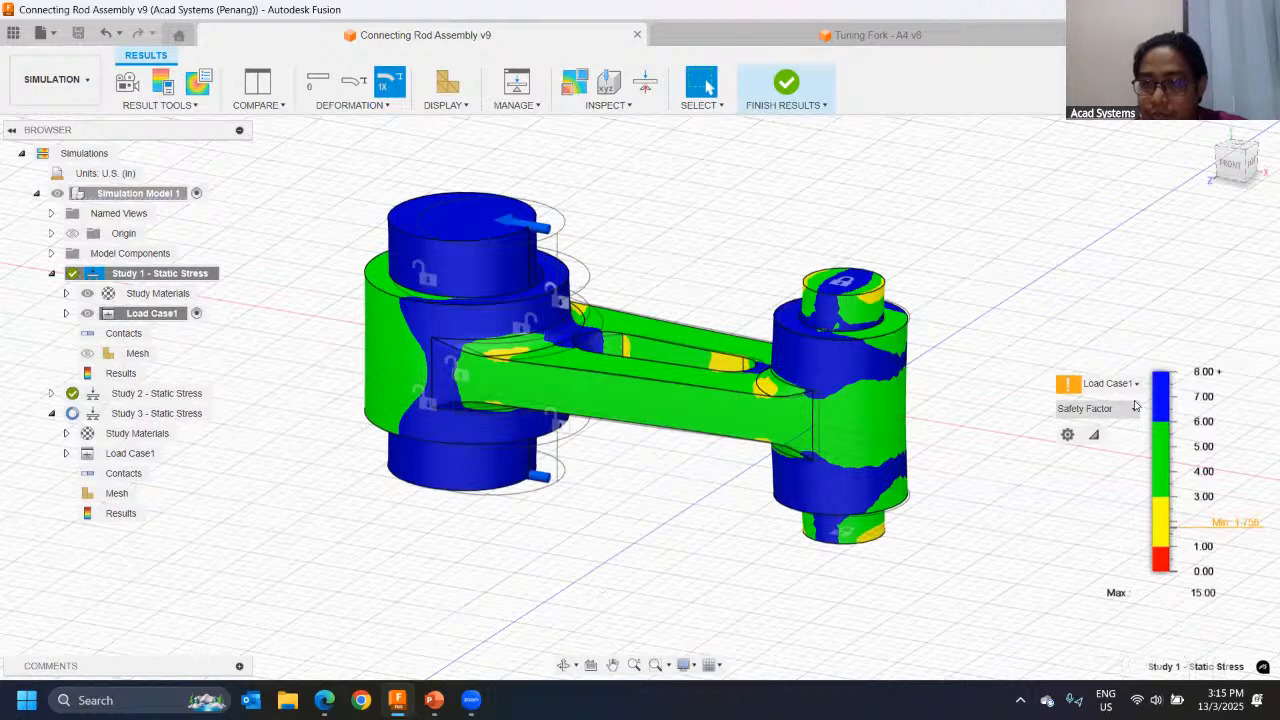
pyautogui.click(1132, 411)
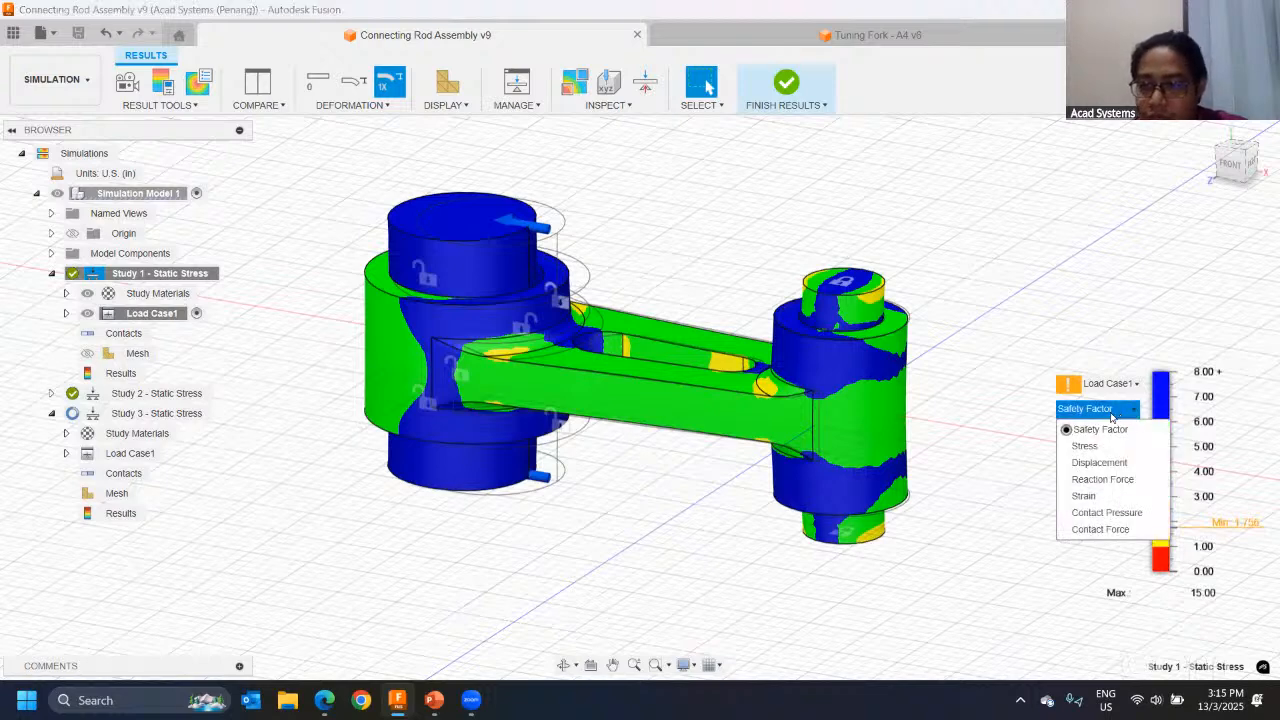
pyautogui.click(1099, 463)
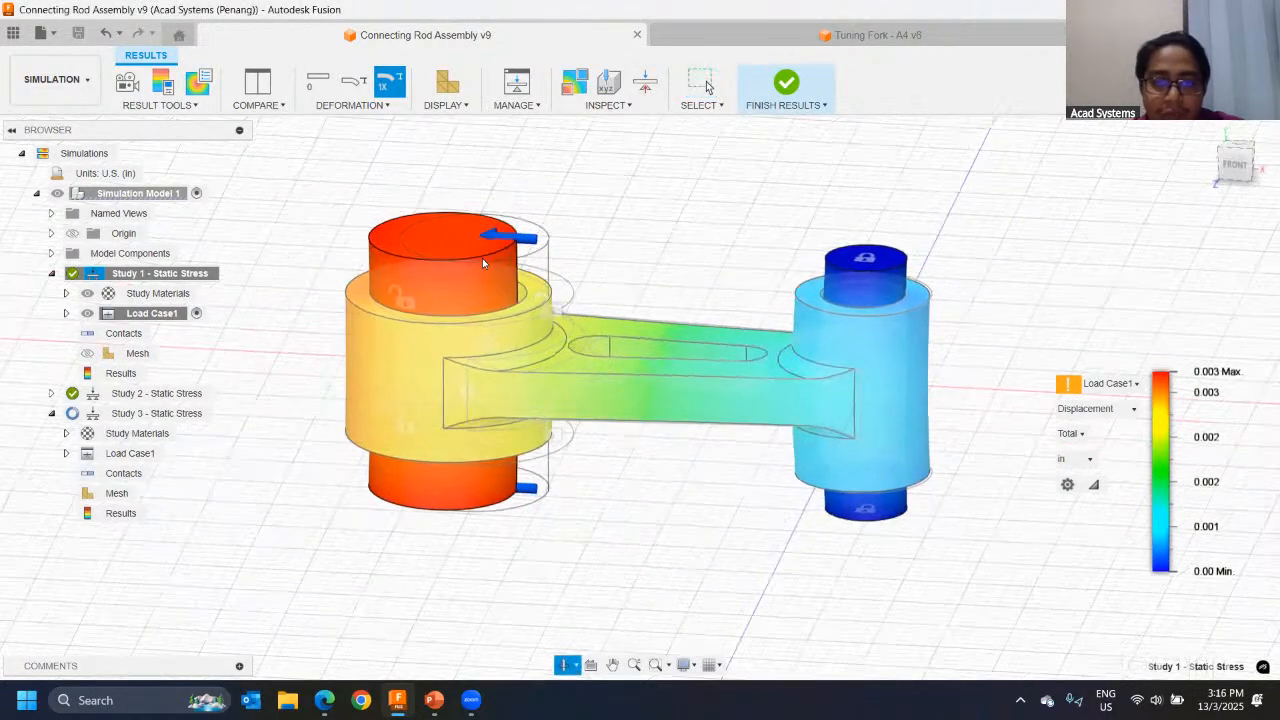
# Step: Examine the displacement plot around the large pin, rod and small pin against the undeformed outline and color legend
pyautogui.scroll(5, 488, 260)
pyautogui.scroll(-8, 554, 350)
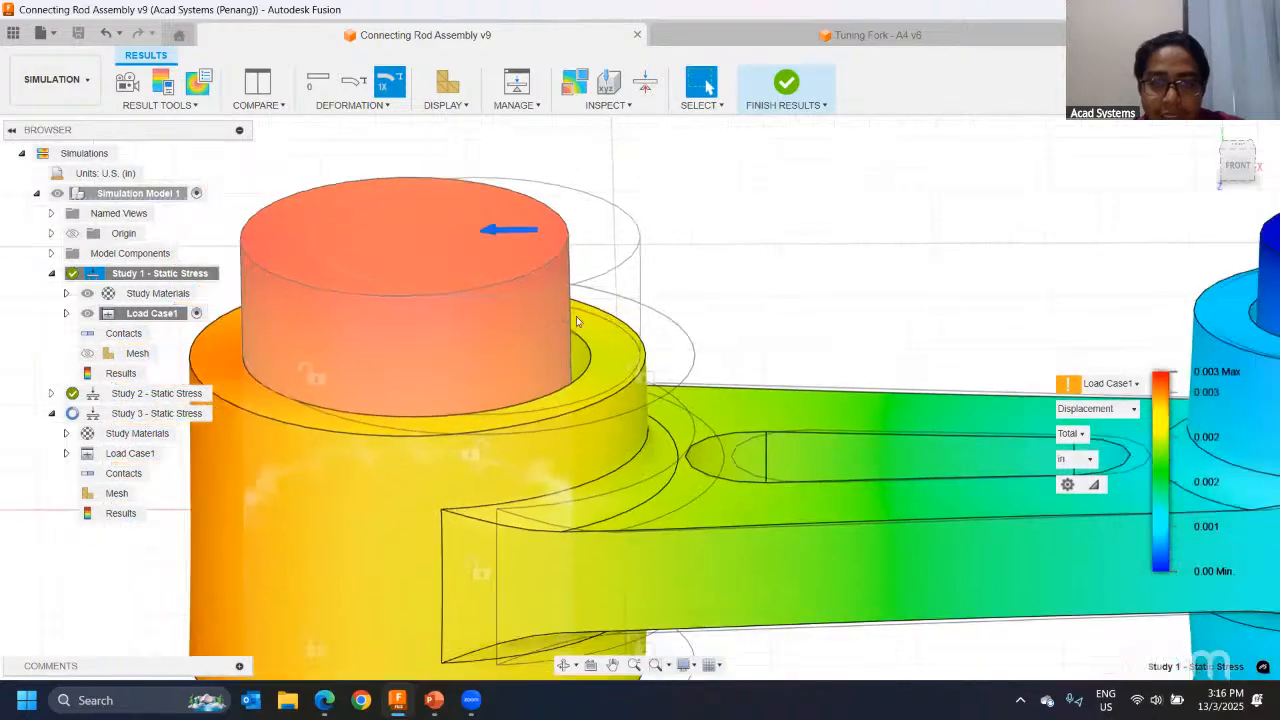
pyautogui.keyDown('shift'); pyautogui.moveTo(689, 290); pyautogui.dragTo(582, 253, button='middle'); pyautogui.keyUp('shift')
pyautogui.scroll(5, 782, 244)
pyautogui.scroll(-3, 760, 322)
pyautogui.moveTo(732, 313); pyautogui.dragTo(911, 311, button='middle')
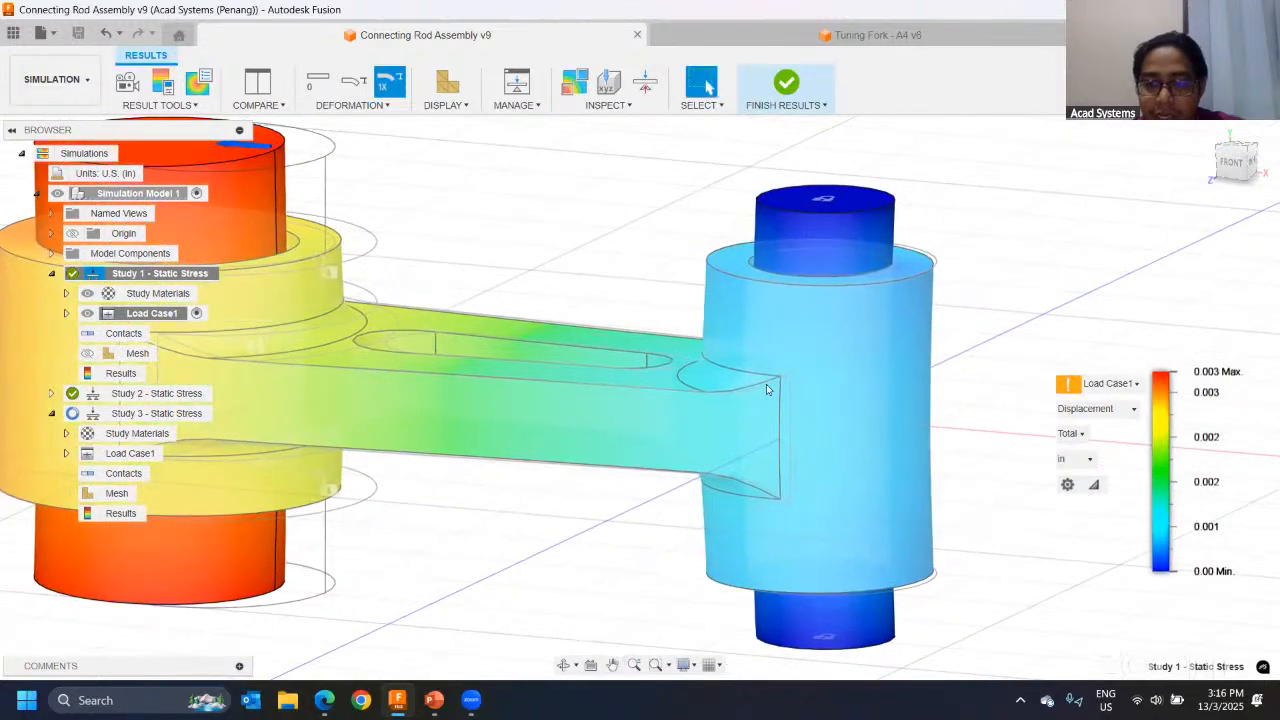
pyautogui.scroll(-3, 766, 384)
pyautogui.moveTo(586, 306); pyautogui.dragTo(641, 341, button='middle')
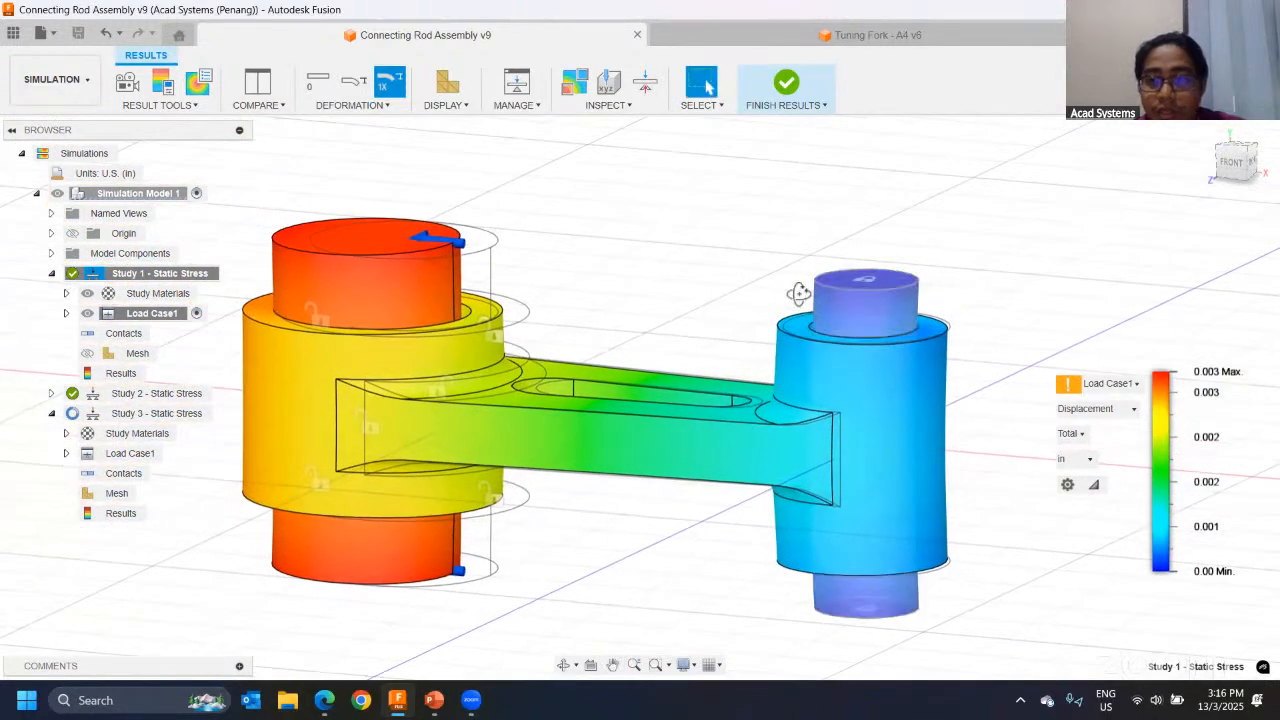
pyautogui.keyDown('shift'); pyautogui.moveTo(800, 291); pyautogui.dragTo(530, 322, button='middle'); pyautogui.keyUp('shift')
pyautogui.scroll(5, 518, 258)
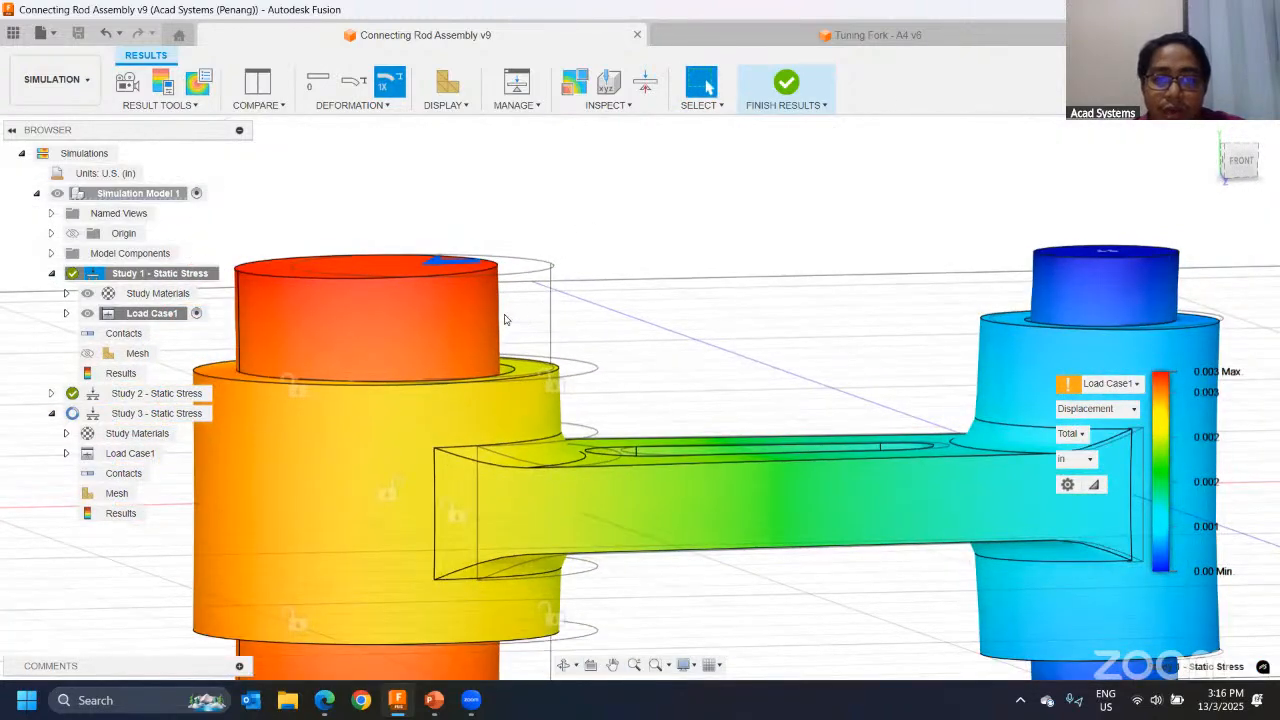
pyautogui.scroll(-3, 556, 315)
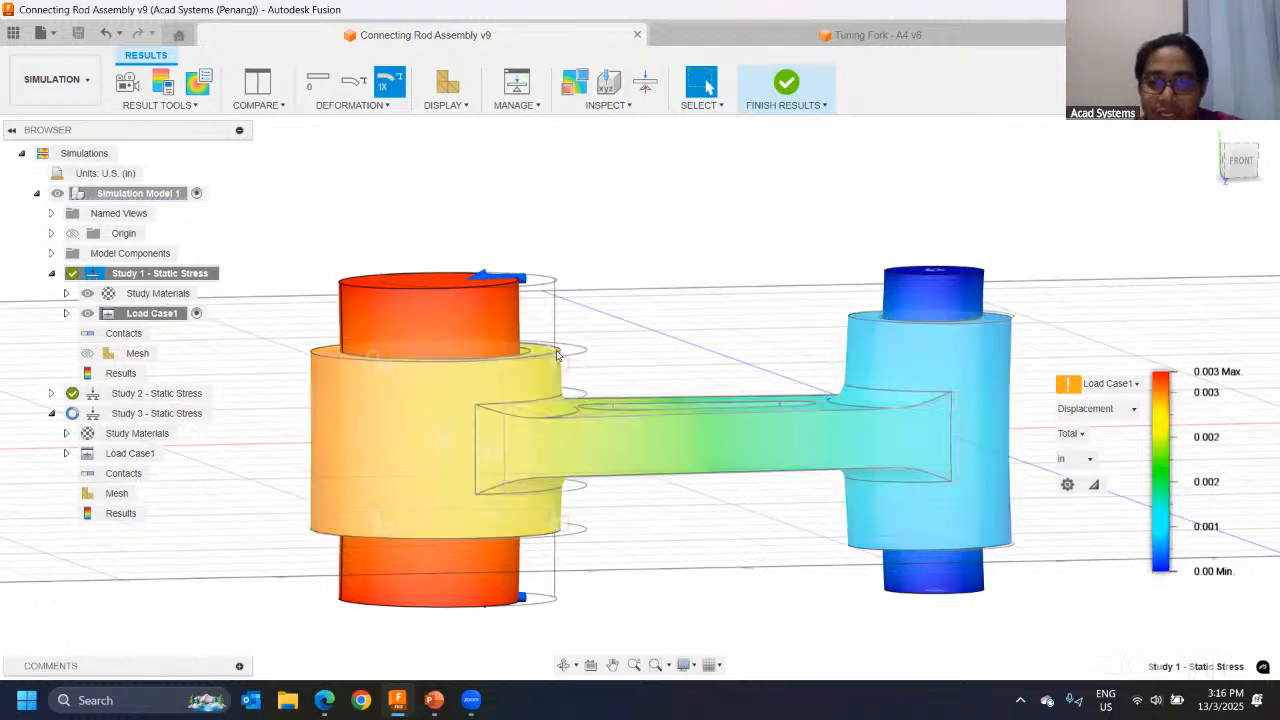
pyautogui.keyDown('shift'); pyautogui.moveTo(548, 342); pyautogui.dragTo(488, 368, button='middle'); pyautogui.keyUp('shift')
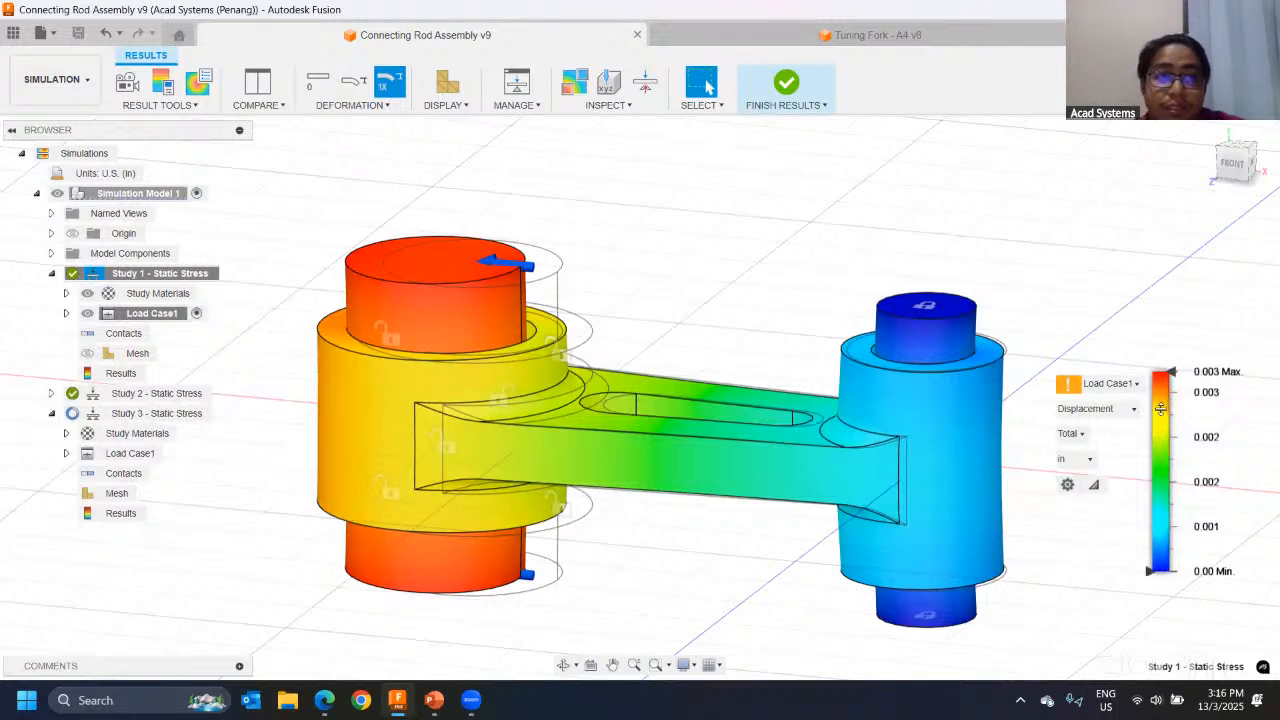
pyautogui.click(852, 535)
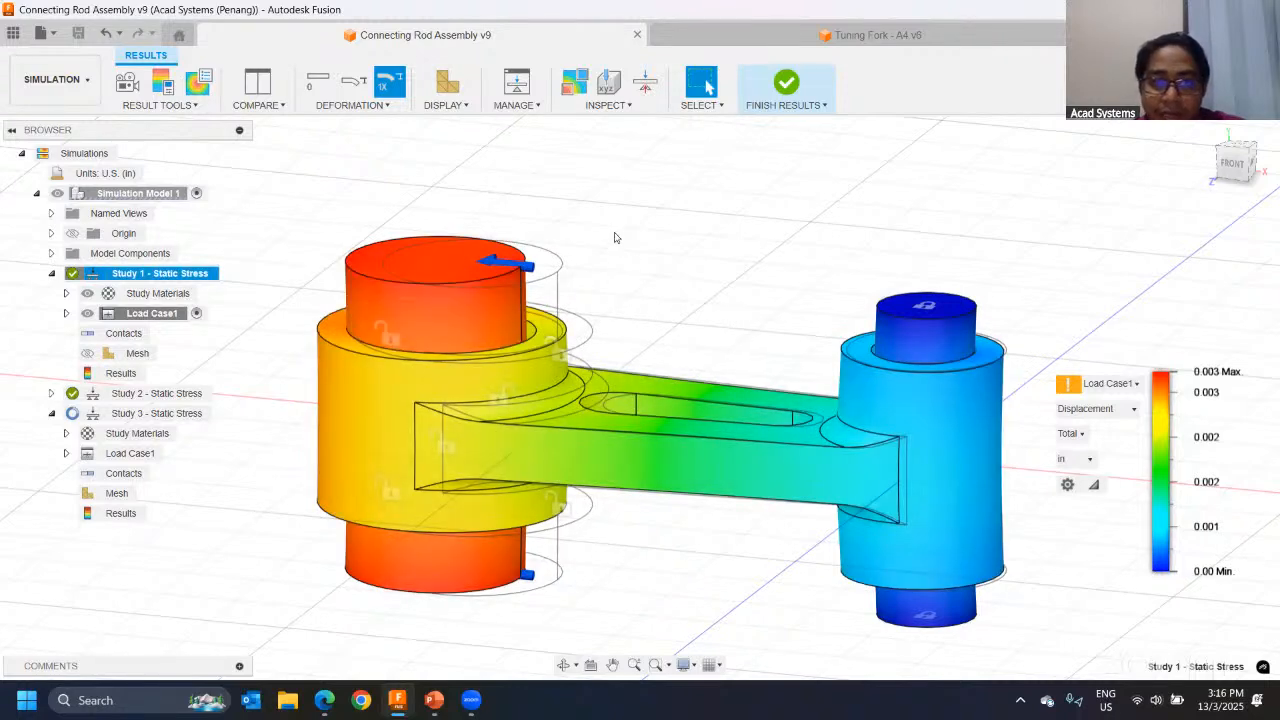
# Step: Show the minimum and maximum value labels on the displacement plot and inspect the maximum at the large pin
pyautogui.click(577, 91)
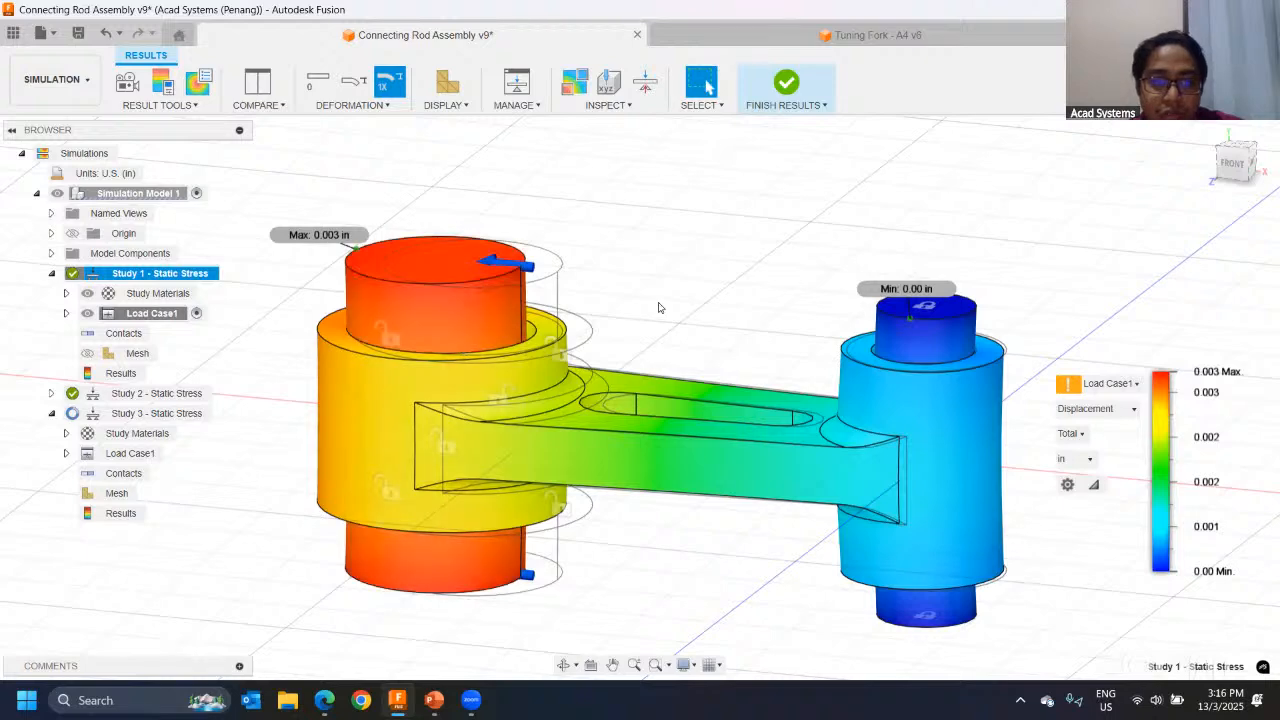
pyautogui.keyDown('shift'); pyautogui.moveTo(585, 297); pyautogui.dragTo(428, 281, button='middle'); pyautogui.keyUp('shift')
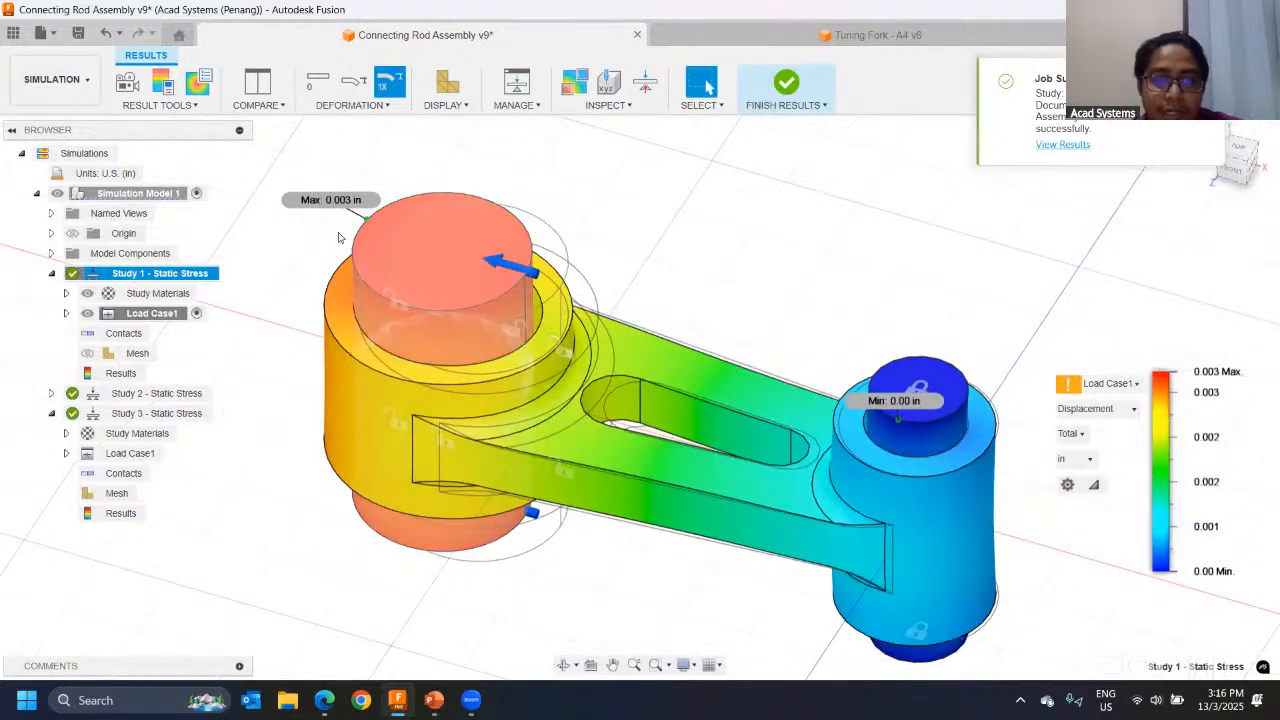
pyautogui.keyDown('shift'); pyautogui.moveTo(516, 220); pyautogui.dragTo(626, 272, button='middle'); pyautogui.keyUp('shift')
pyautogui.scroll(1, 708, 297)
pyautogui.scroll(2, 708, 297)
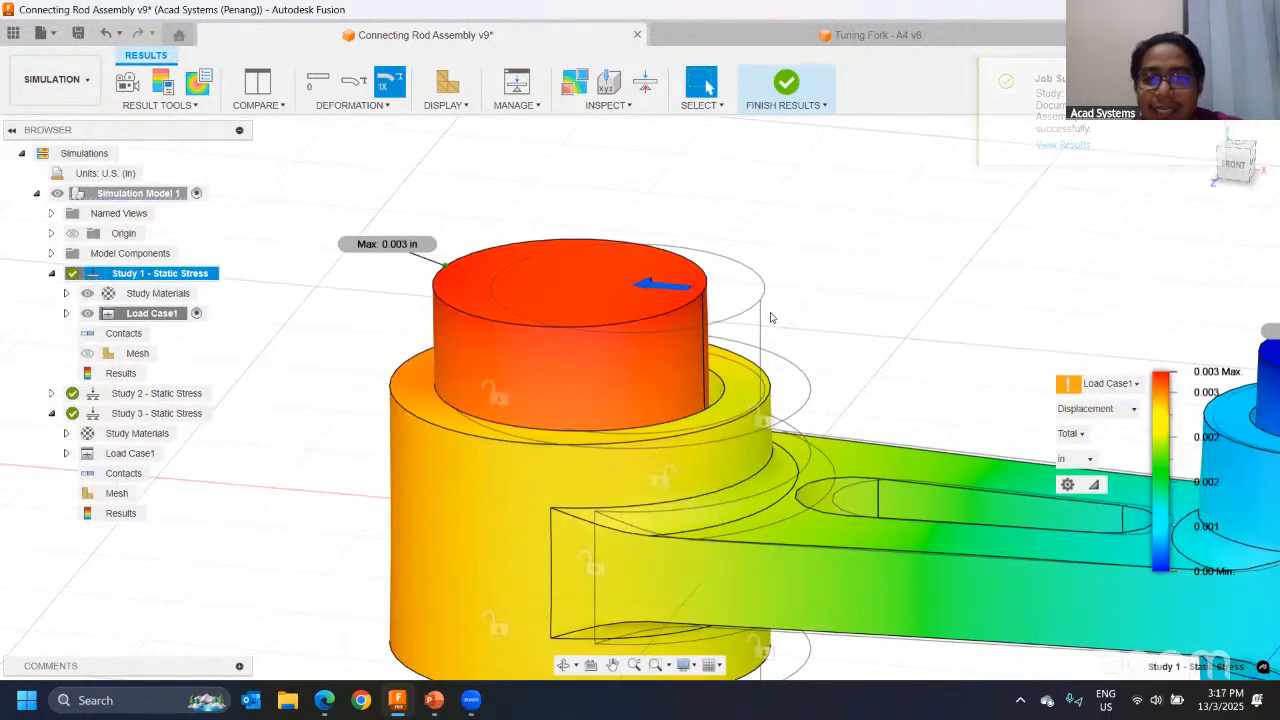
# Step: Examine the displaced large pin against its undeformed outline and compare it with the small pin
pyautogui.moveTo(903, 331); pyautogui.dragTo(711, 277, button='middle')
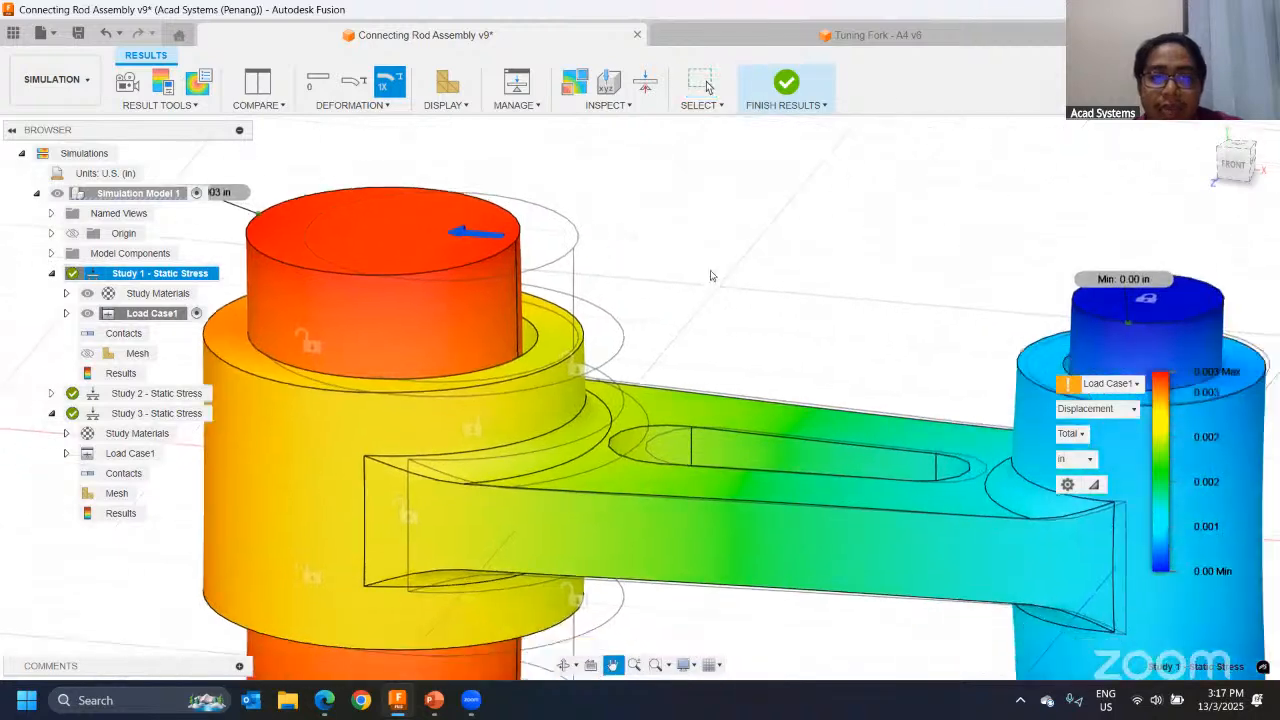
pyautogui.scroll(-2, 711, 277)
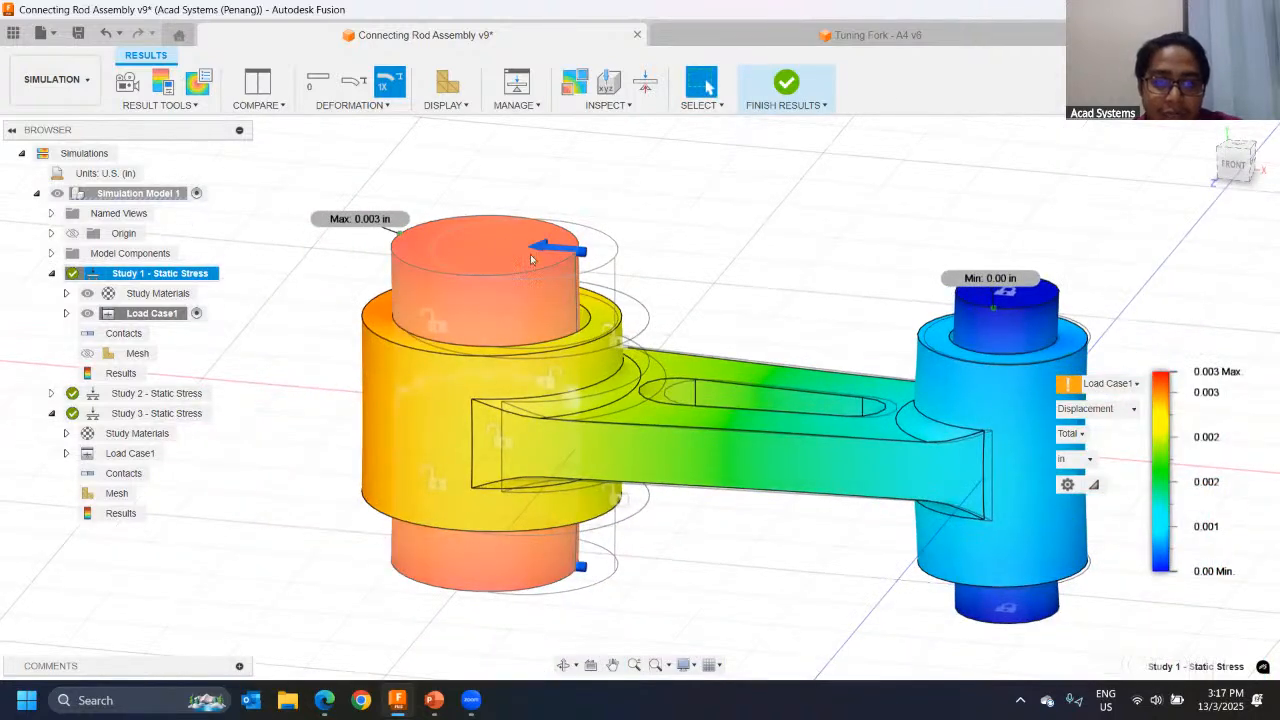
pyautogui.scroll(4, 556, 253)
pyautogui.scroll(-3, 521, 259)
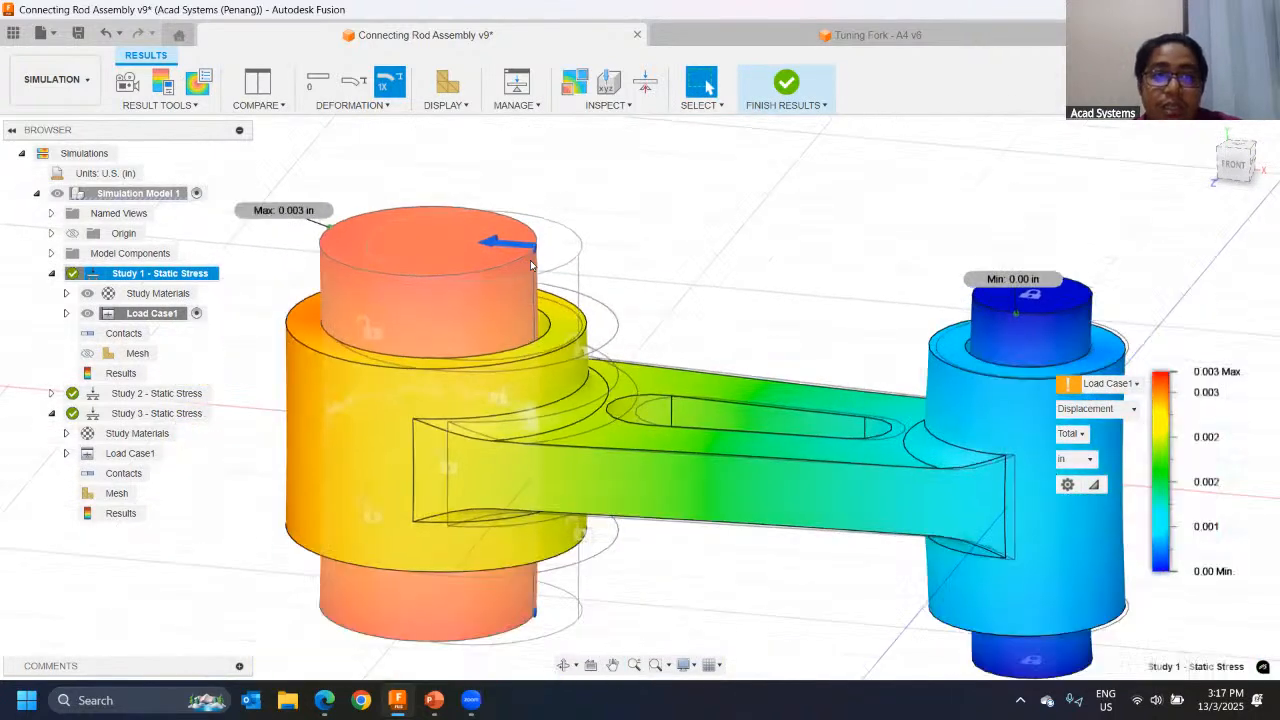
pyautogui.moveTo(522, 238); pyautogui.dragTo(664, 256, button='middle')
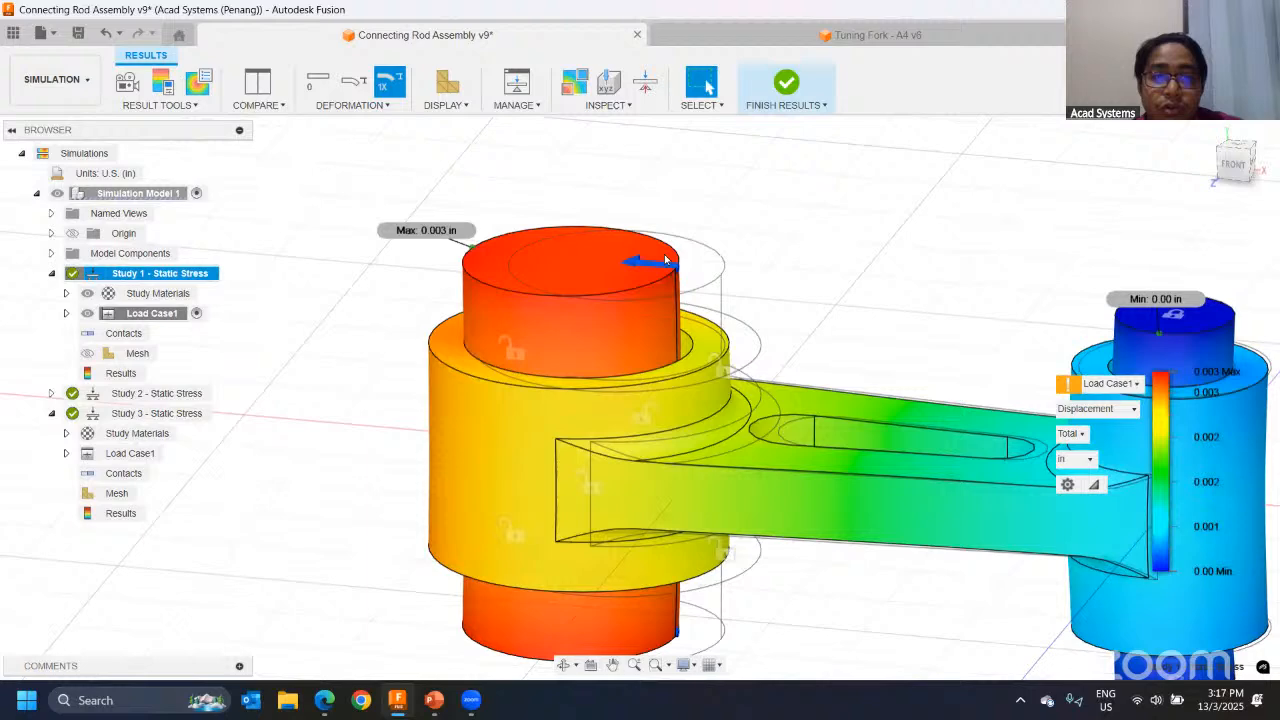
# Step: Show the deformation at Actual scale and examine the large pin's edge and the whole assembly
pyautogui.click(355, 84)
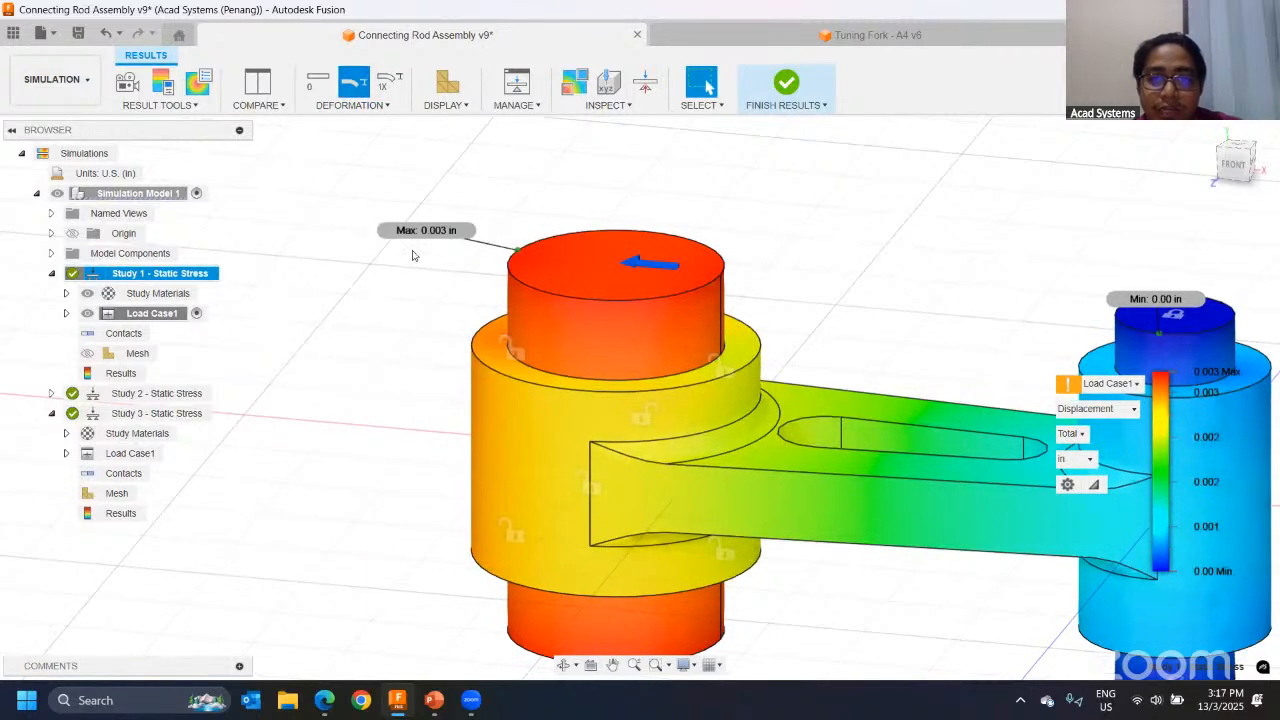
pyautogui.scroll(5, 460, 300)
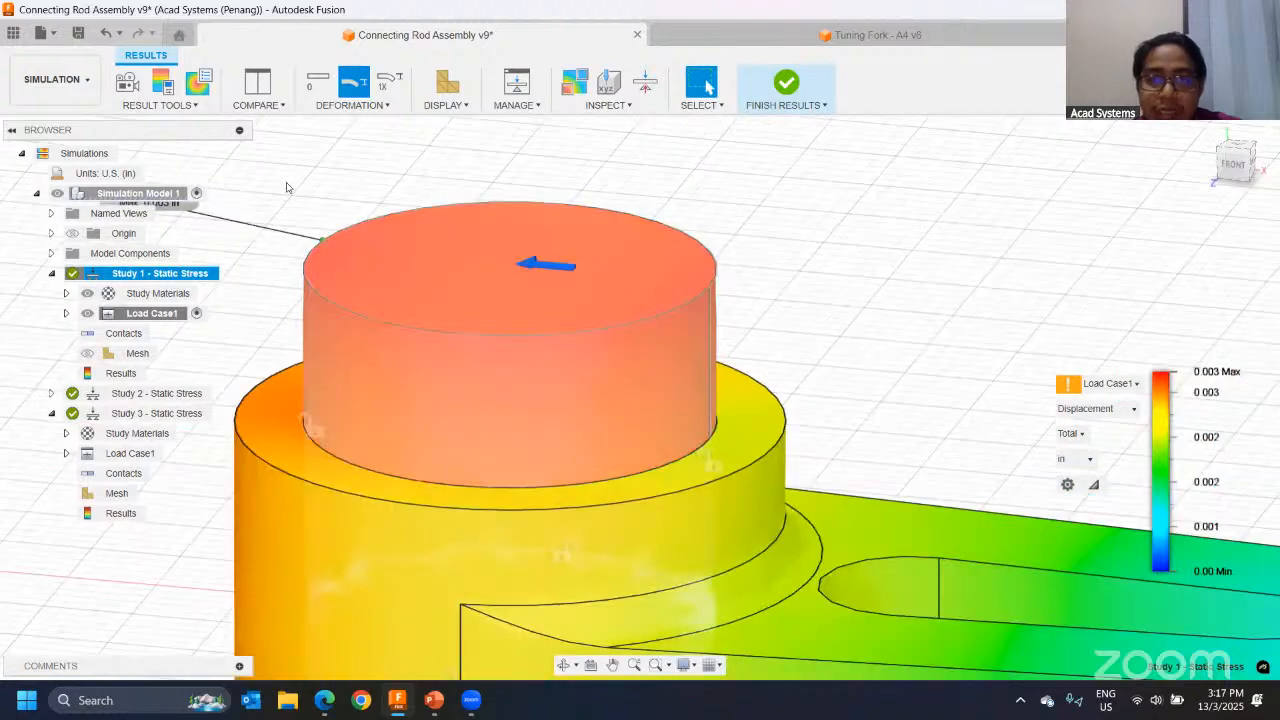
pyautogui.scroll(1, 648, 276)
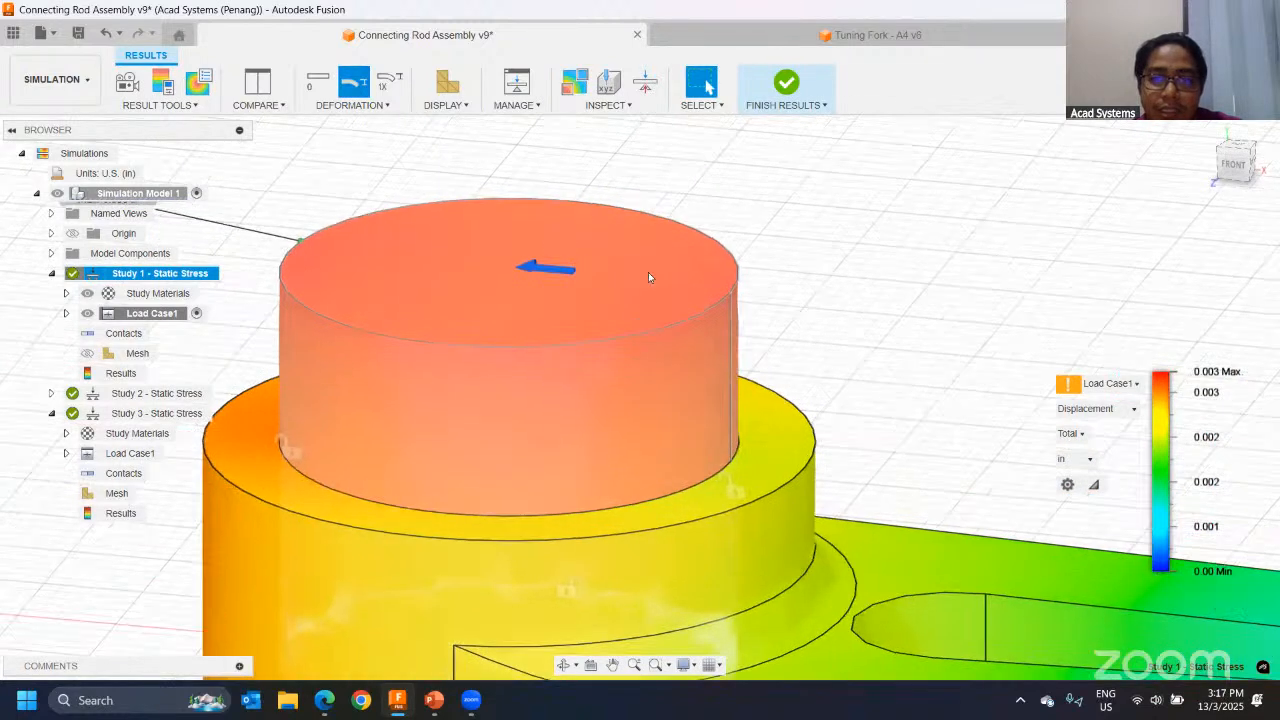
pyautogui.scroll(-1, 640, 266)
pyautogui.scroll(-3, 700, 250)
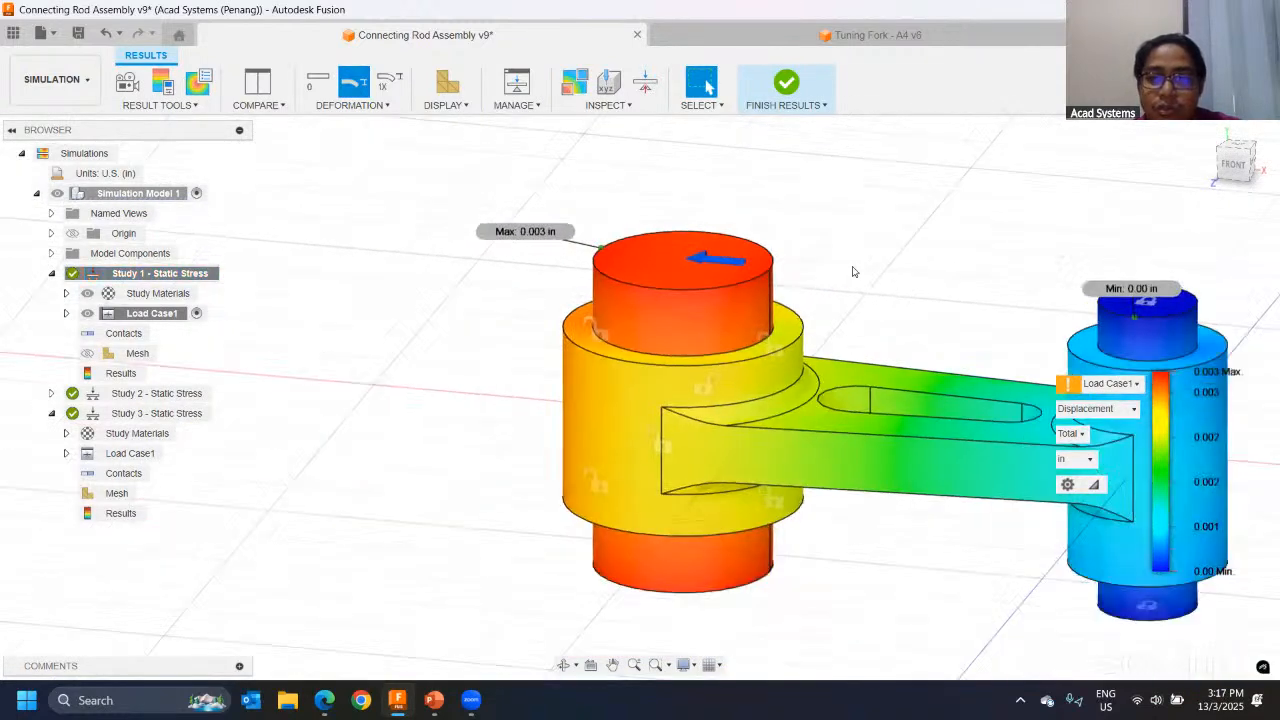
pyautogui.scroll(3, 790, 268)
pyautogui.scroll(5, 698, 258)
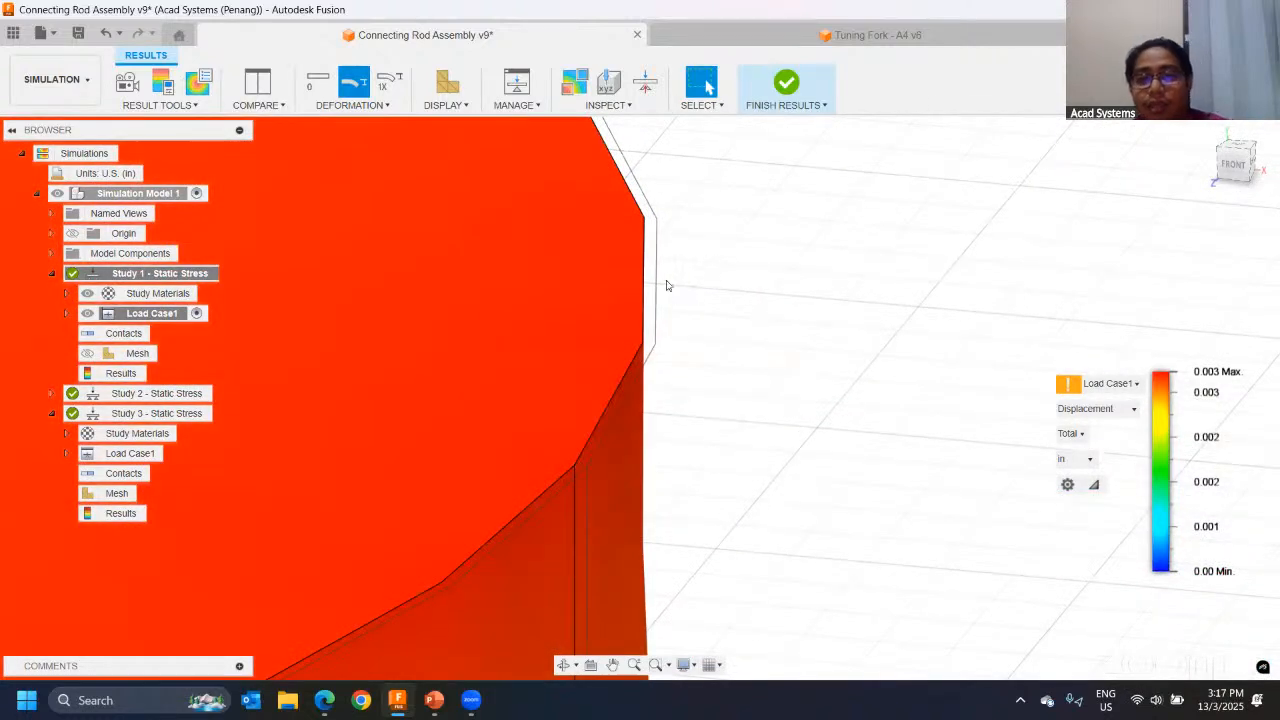
pyautogui.scroll(-3, 662, 300)
pyautogui.scroll(2, 654, 292)
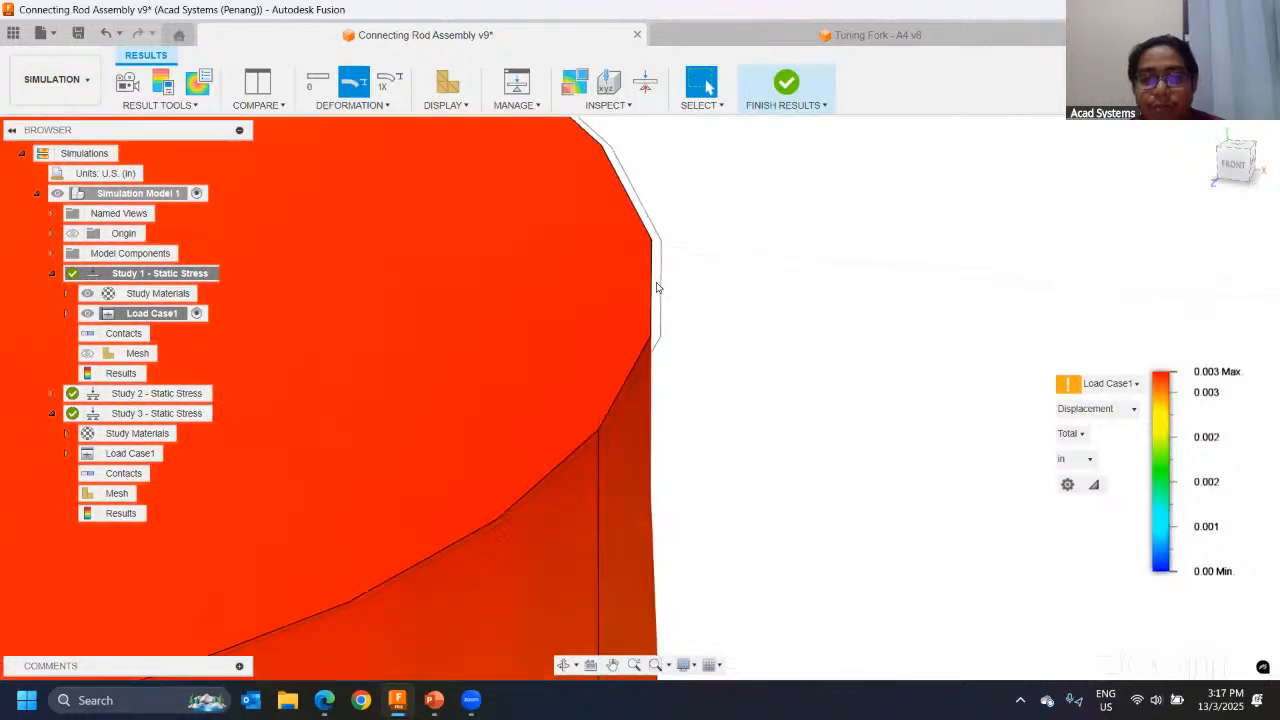
pyautogui.scroll(-6, 670, 280)
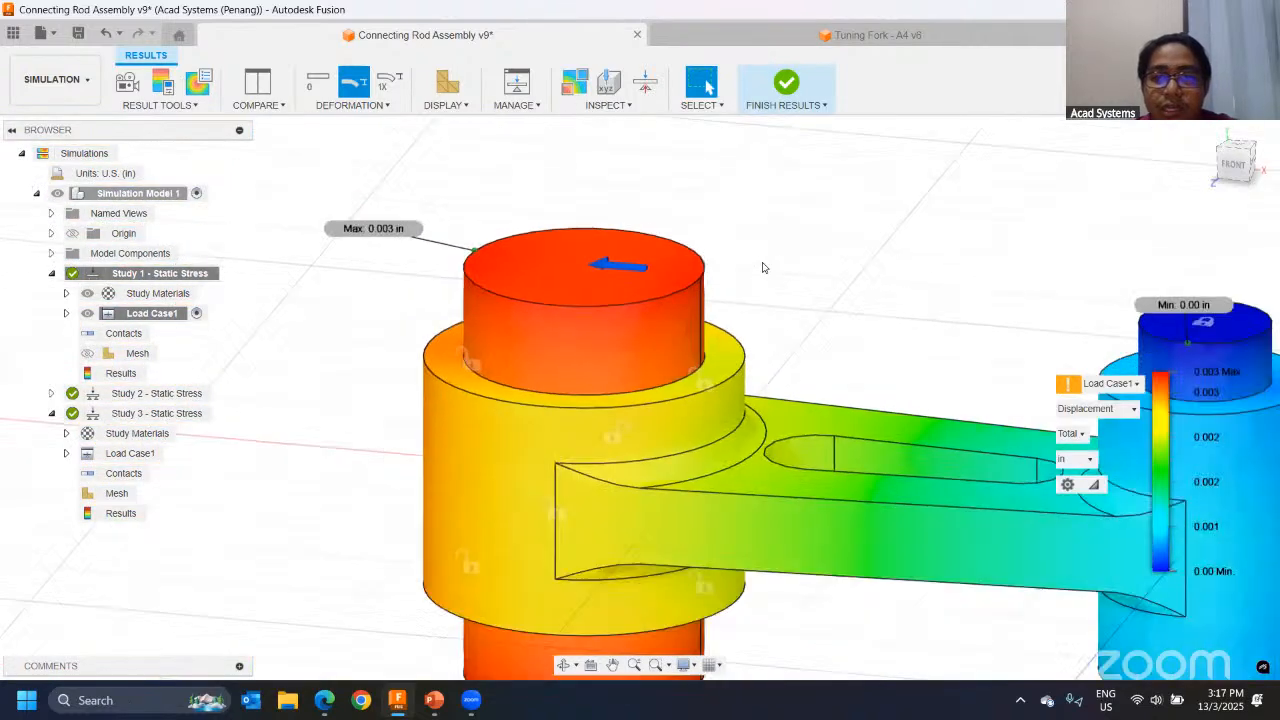
pyautogui.scroll(-2, 762, 268)
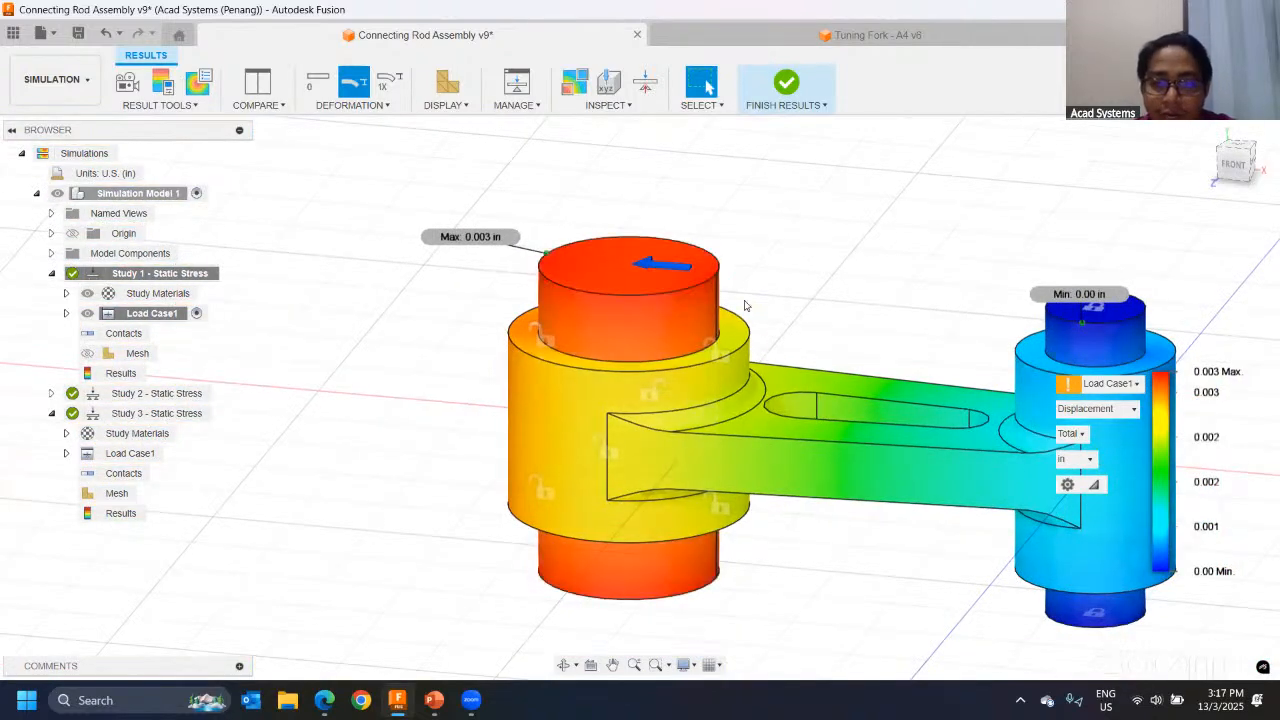
pyautogui.moveTo(758, 328)
pyautogui.keyDown('shift'); pyautogui.mouseDown(button='middle')
pyautogui.moveTo(740, 346)
pyautogui.moveTo(757, 340)
pyautogui.mouseUp(button='middle'); pyautogui.keyUp('shift')
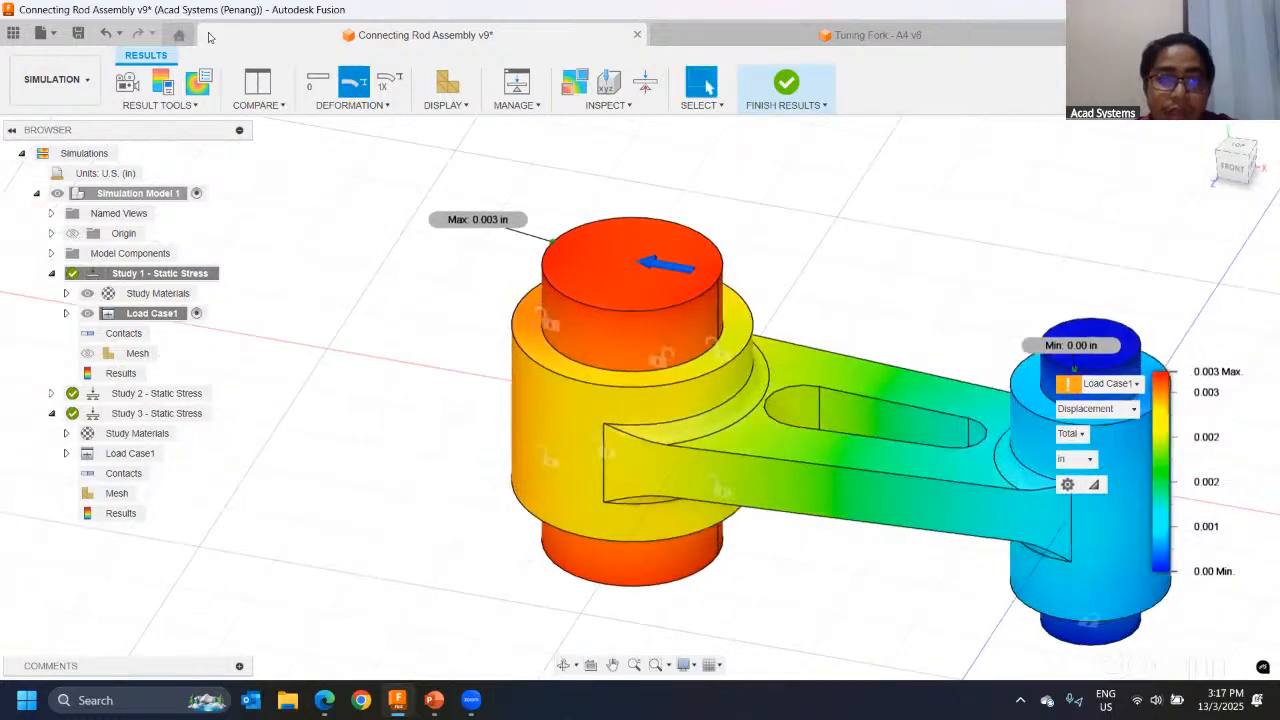
# Step: Return the deformation display to the adjusted 1X scale and view the displaced assembly with its undeformed outline
pyautogui.click(390, 85)
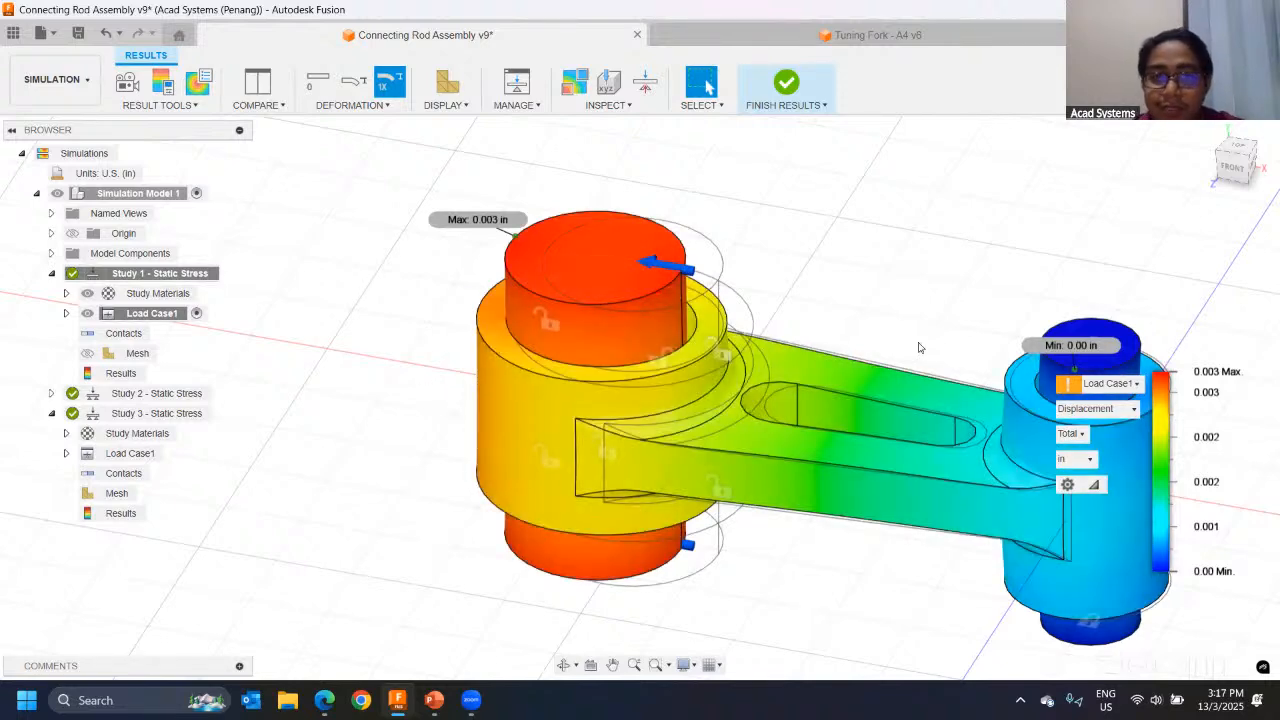
pyautogui.moveTo(920, 348); pyautogui.dragTo(762, 340, button='middle')
pyautogui.moveTo(654, 352)
pyautogui.keyDown('shift'); pyautogui.mouseDown(button='middle')
pyautogui.moveTo(634, 323)
pyautogui.moveTo(654, 330)
pyautogui.mouseUp(button='middle'); pyautogui.keyUp('shift')
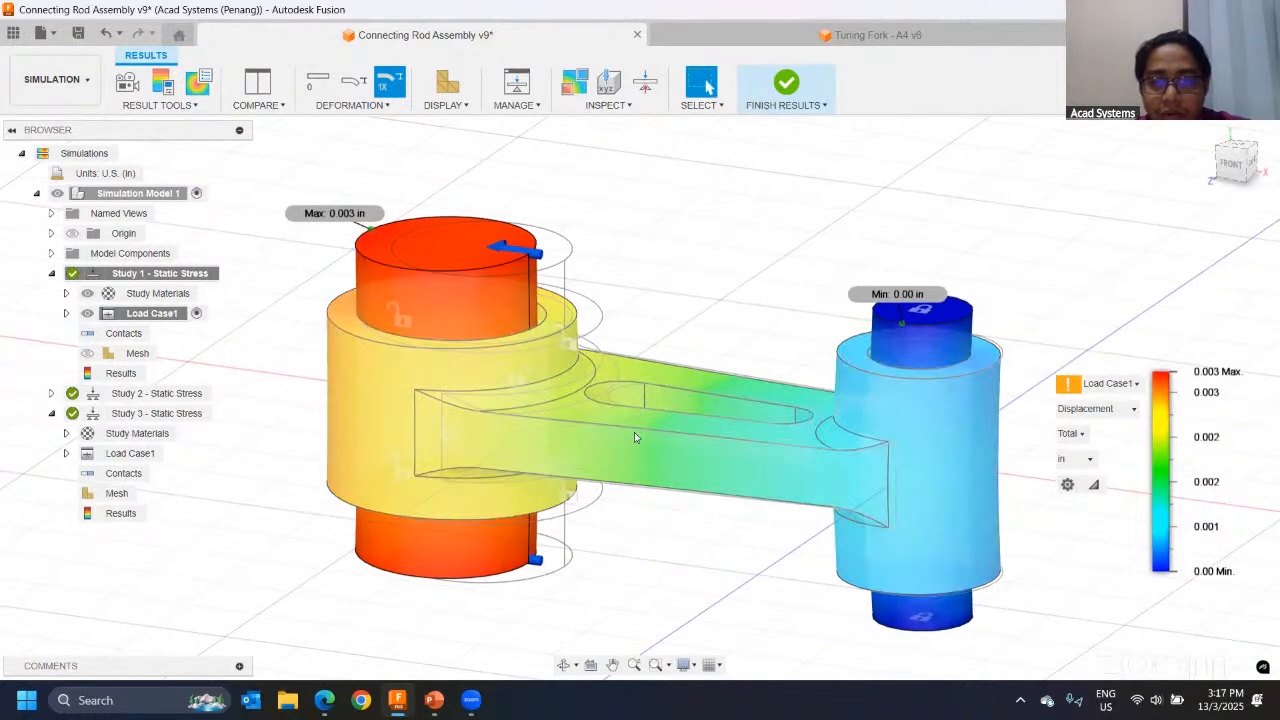
pyautogui.keyDown('shift'); pyautogui.moveTo(680, 354); pyautogui.dragTo(667, 349, button='middle'); pyautogui.keyUp('shift')
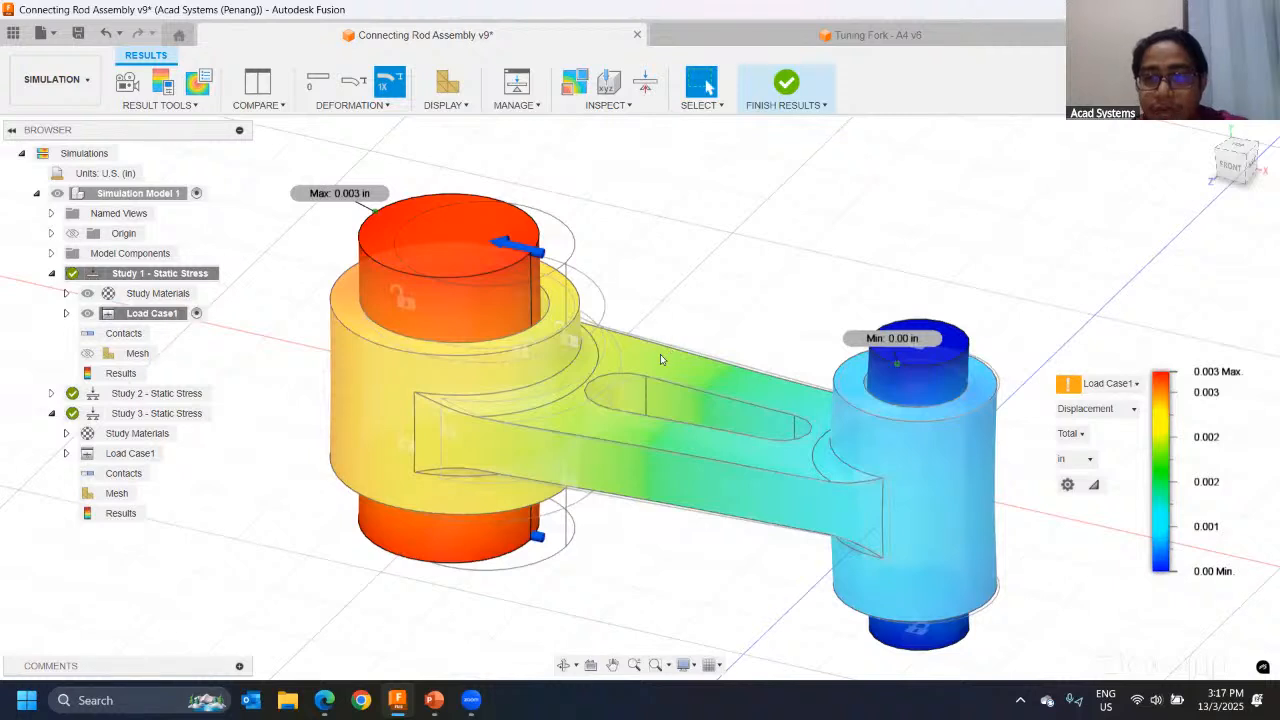
pyautogui.click(609, 84)
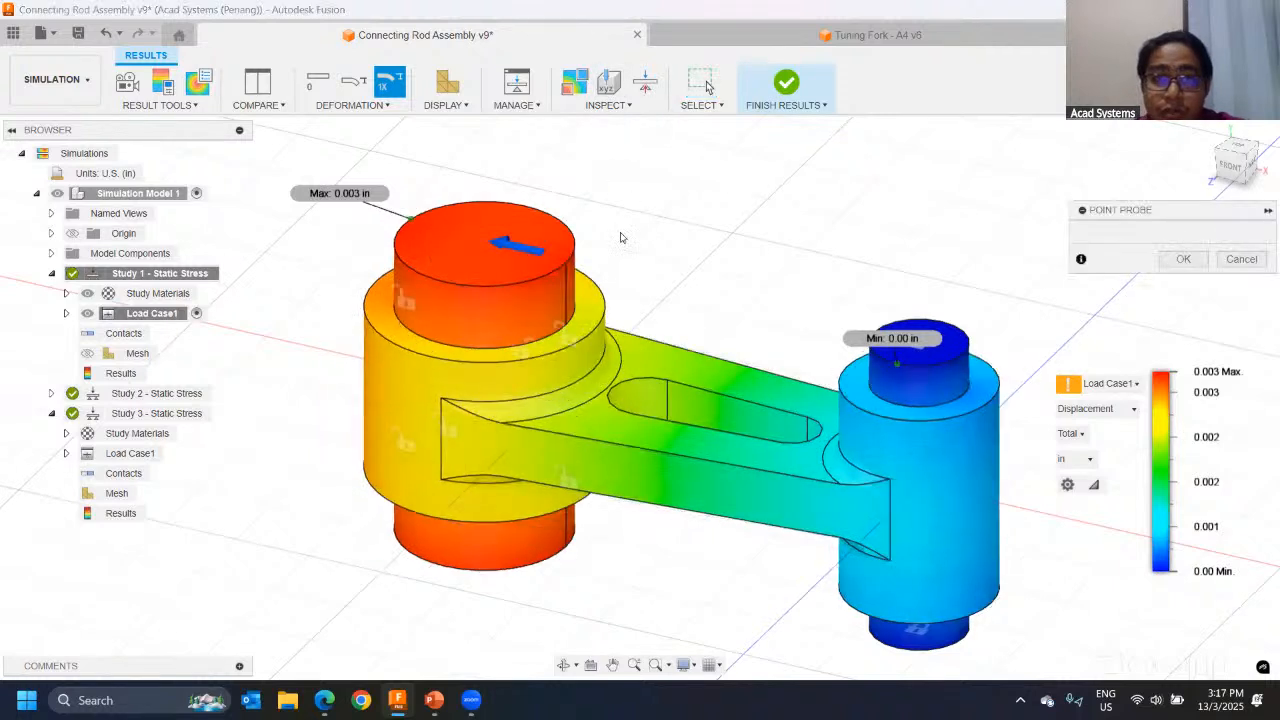
pyautogui.click(682, 366)
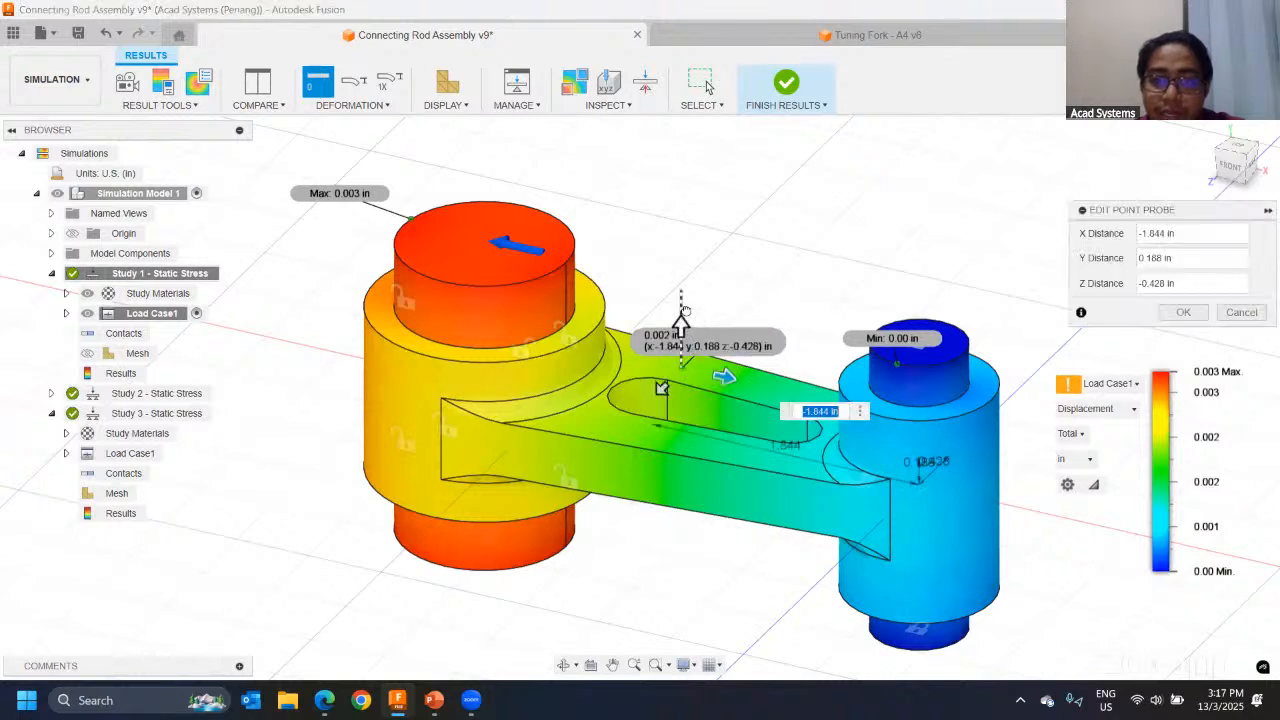
pyautogui.moveTo(680, 322); pyautogui.dragTo(681, 229)
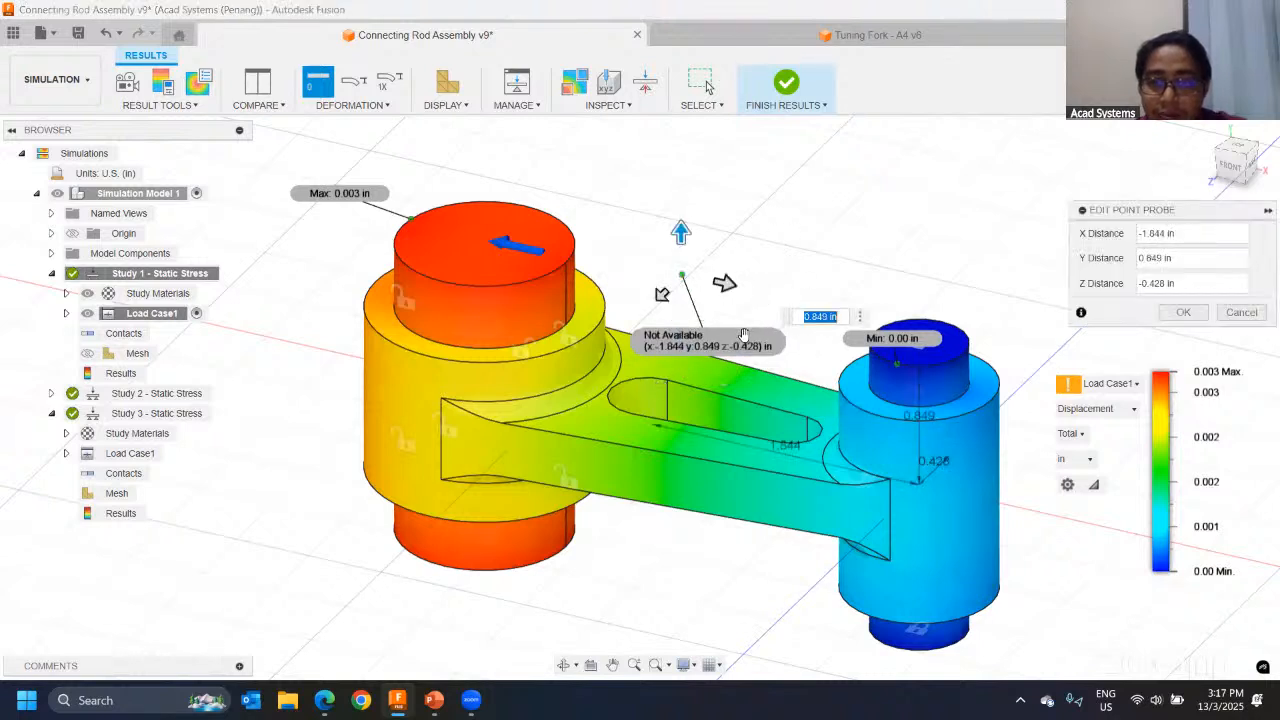
pyautogui.press('Escape')
# Step: Place a point probe above the rod at X -1.715, Y 0.891, Z -0.343 in
pyautogui.click(574, 84)
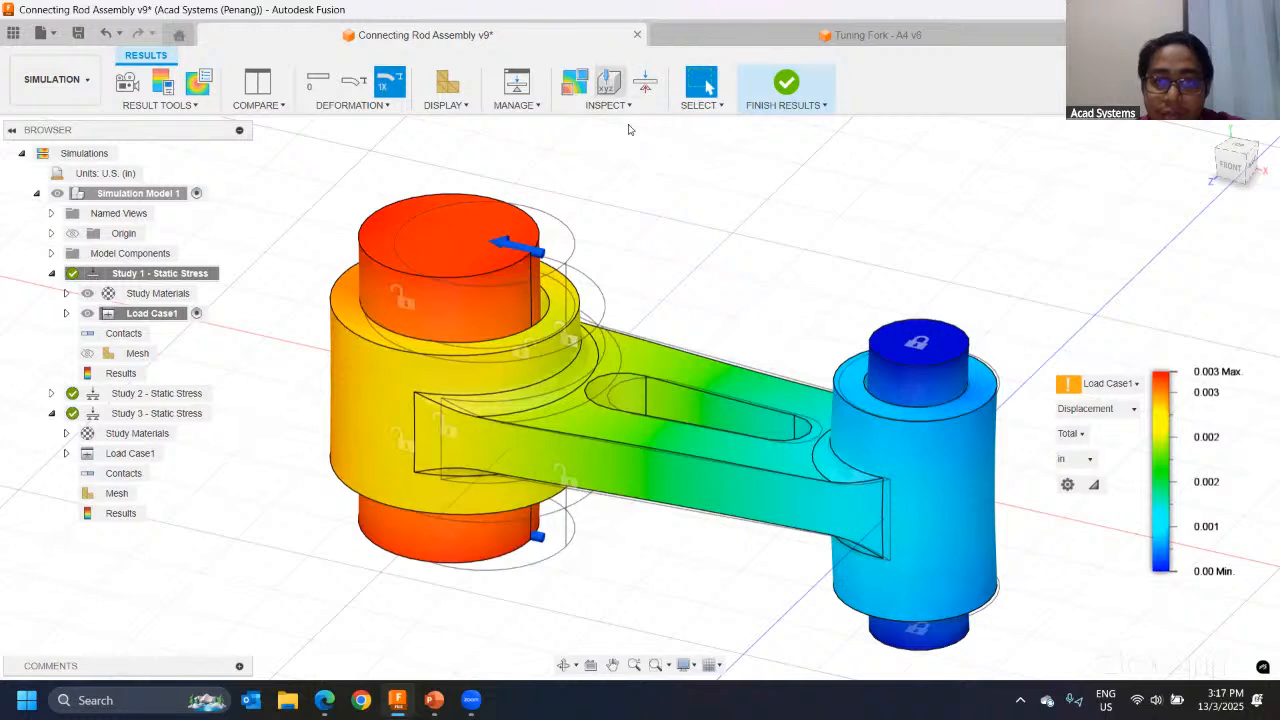
pyautogui.click(697, 362)
pyautogui.moveTo(693, 333); pyautogui.dragTo(693, 237)
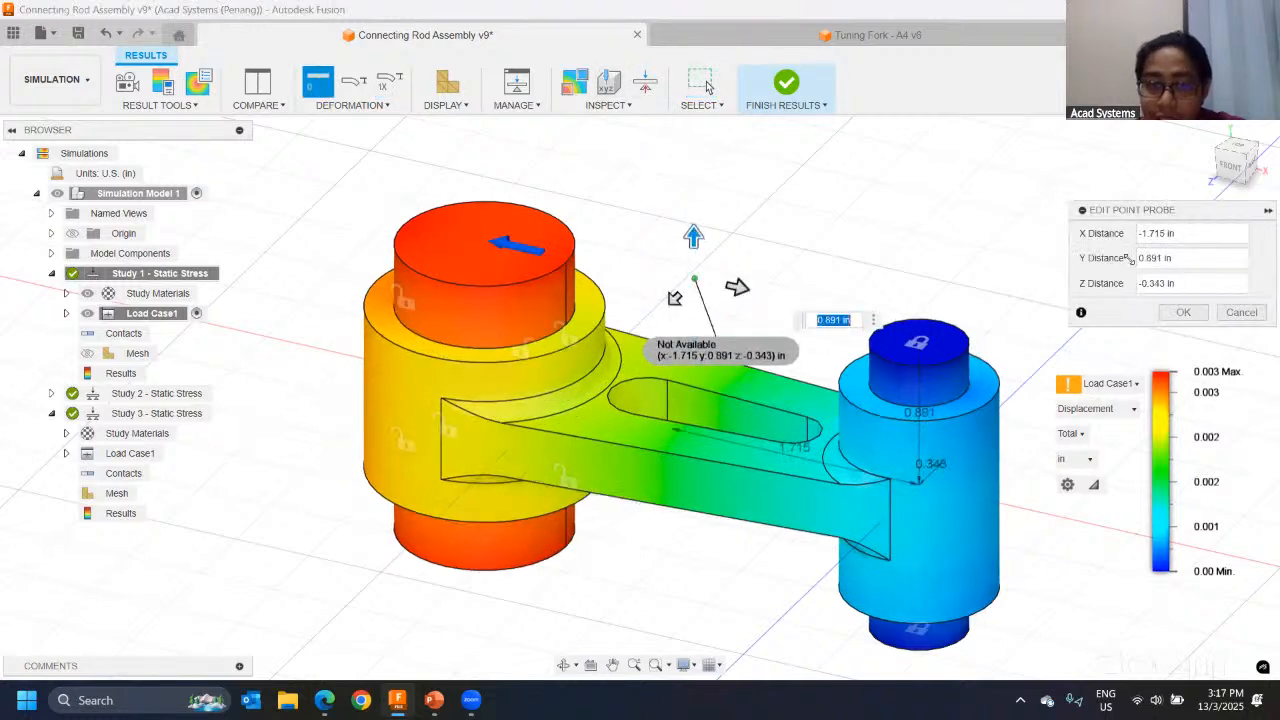
pyautogui.press('Return')
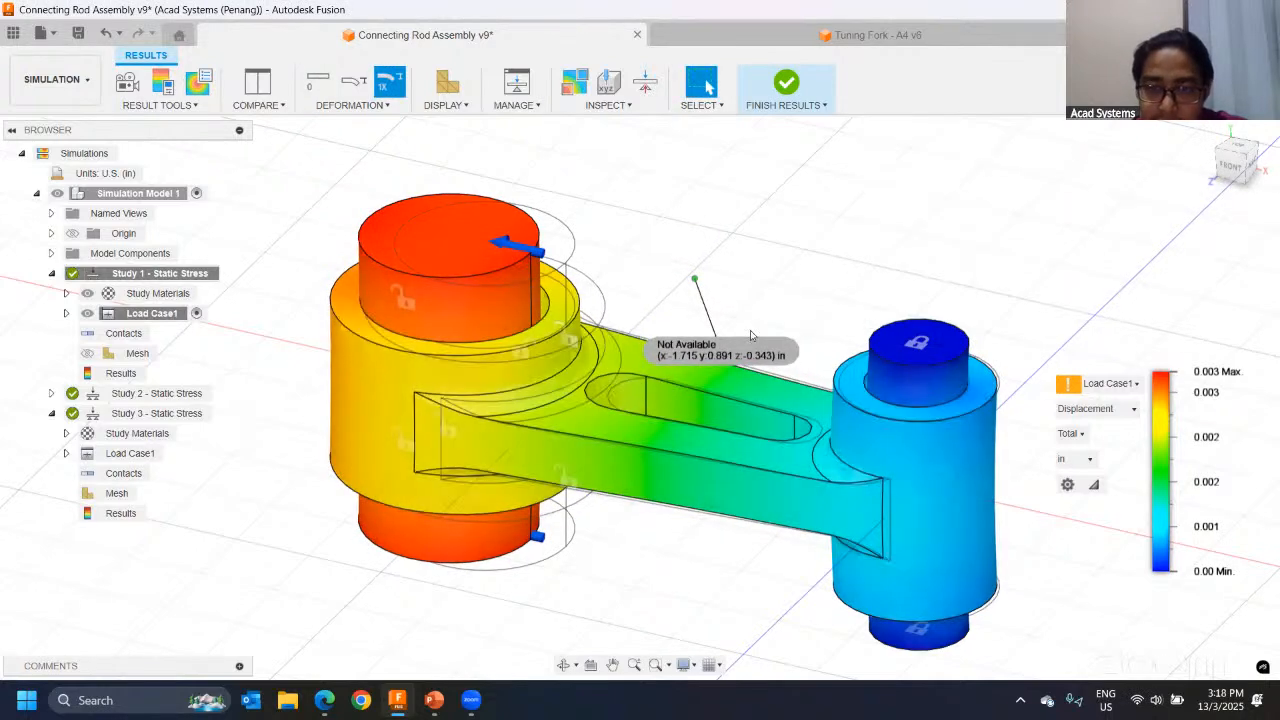
# Step: Move the label of the point probe above the rod aside and delete that probe
pyautogui.moveTo(705, 347); pyautogui.dragTo(800, 340)
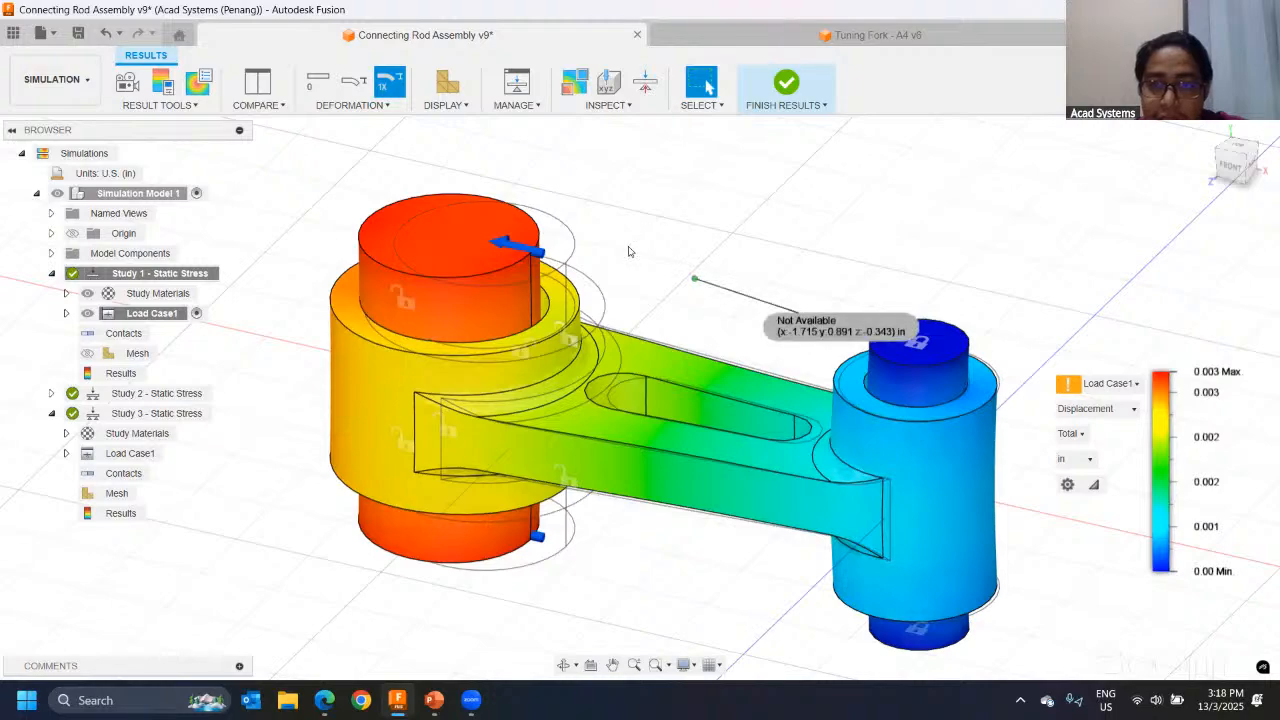
pyautogui.keyDown('shift'); pyautogui.moveTo(660, 271); pyautogui.dragTo(709, 292, button='middle'); pyautogui.keyUp('shift')
pyautogui.moveTo(674, 258); pyautogui.dragTo(790, 347)
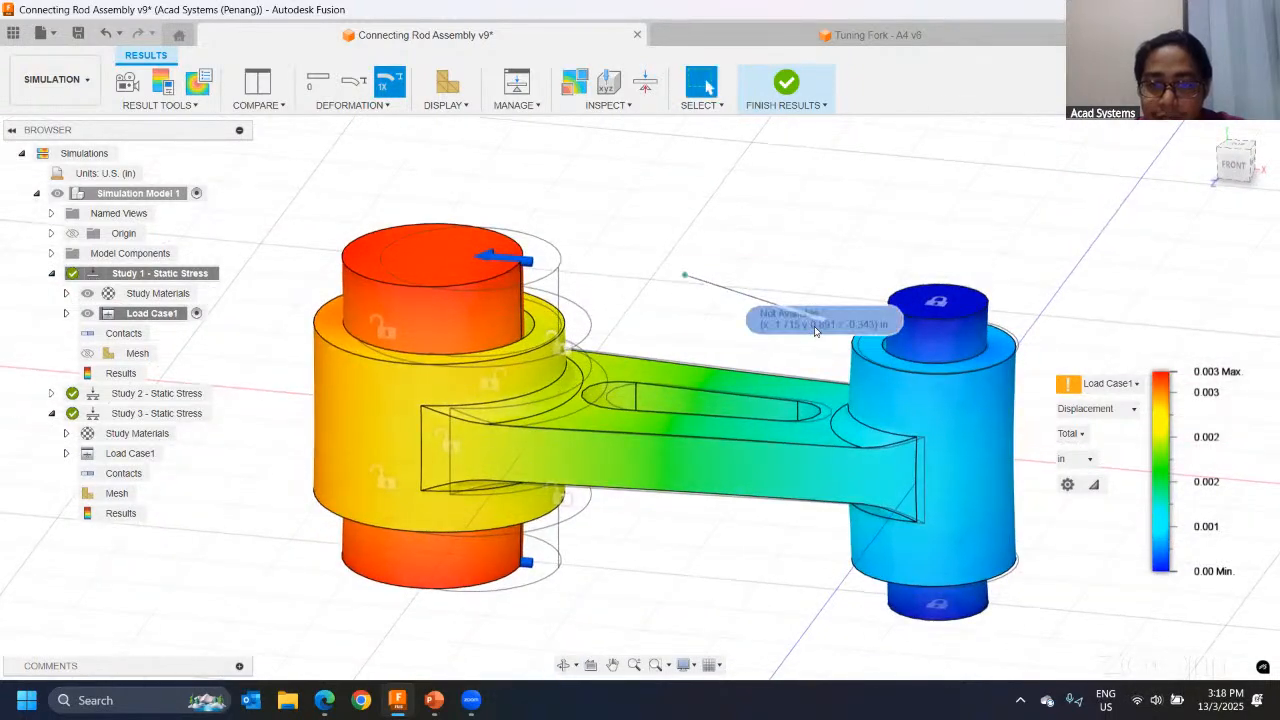
pyautogui.rightClick(814, 326)
pyautogui.click(787, 461)
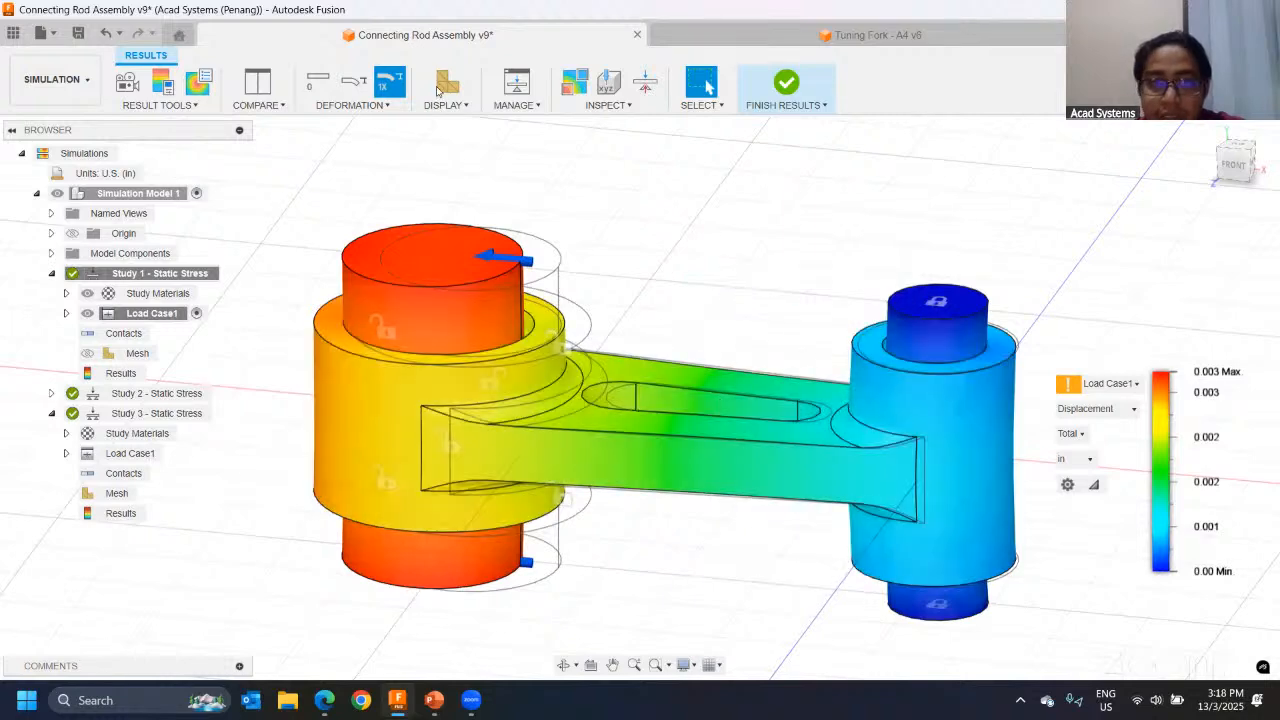
# Step: Place a point probe on the rod's upper face at X -1.646, Y 0.188, Z -0.417 in and move its label above the rod
pyautogui.click(606, 90)
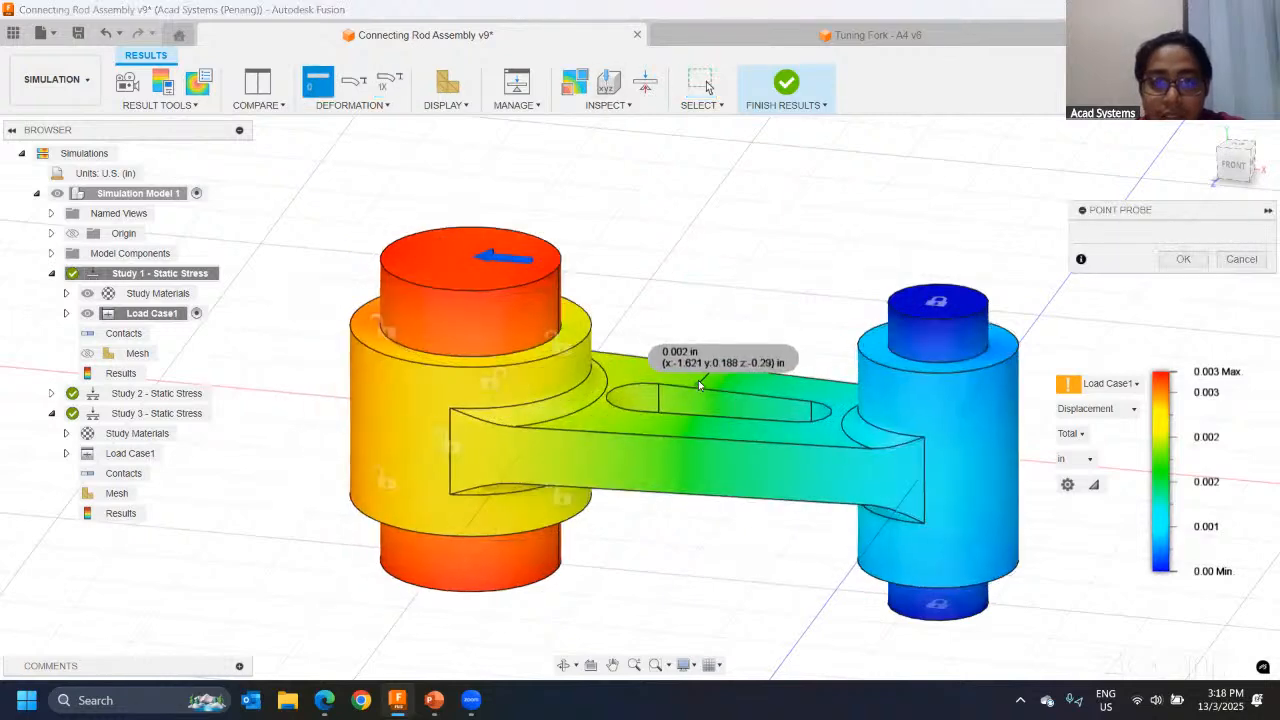
pyautogui.click(701, 378)
pyautogui.doubleClick(701, 378)
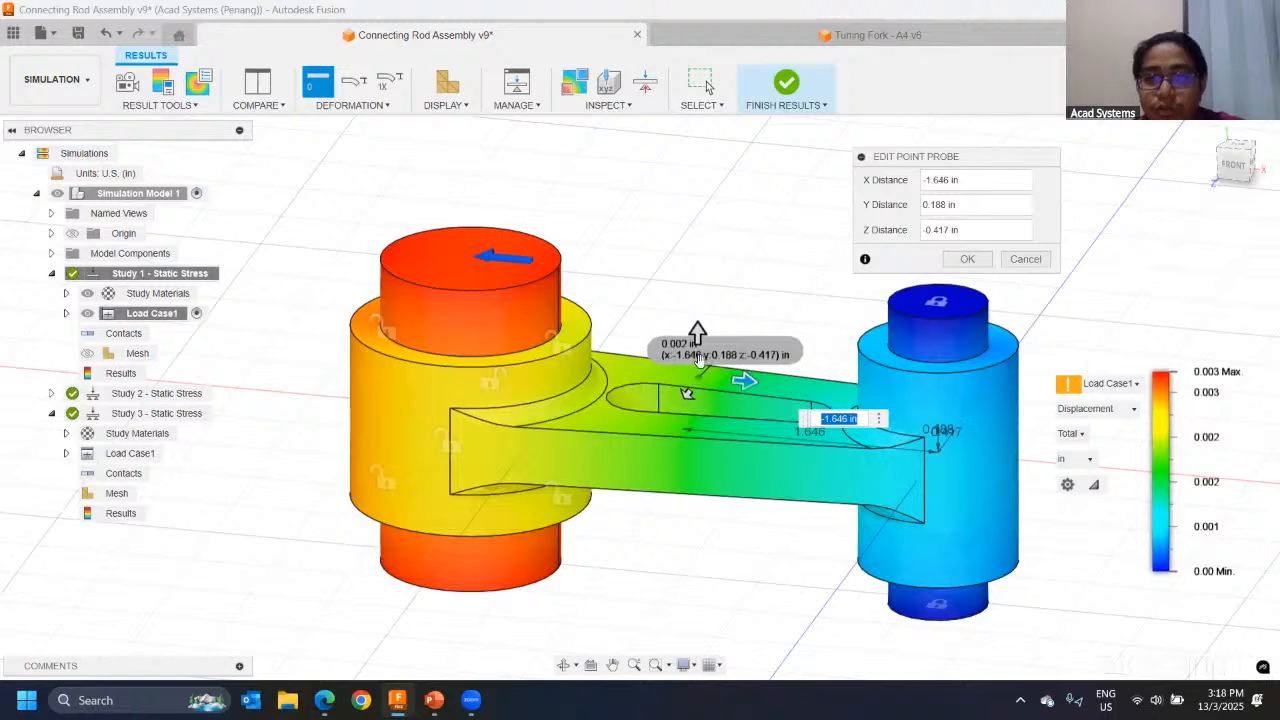
pyautogui.click(968, 258)
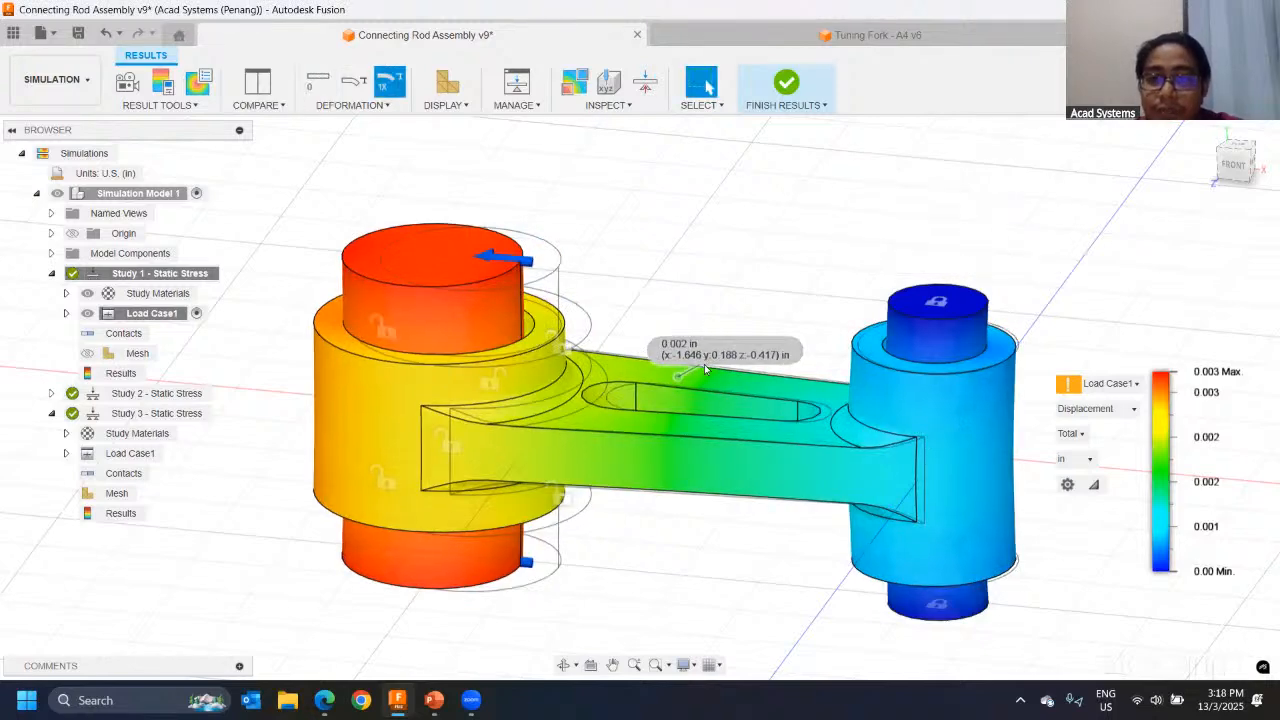
pyautogui.moveTo(700, 307); pyautogui.dragTo(693, 262)
pyautogui.click(880, 200)
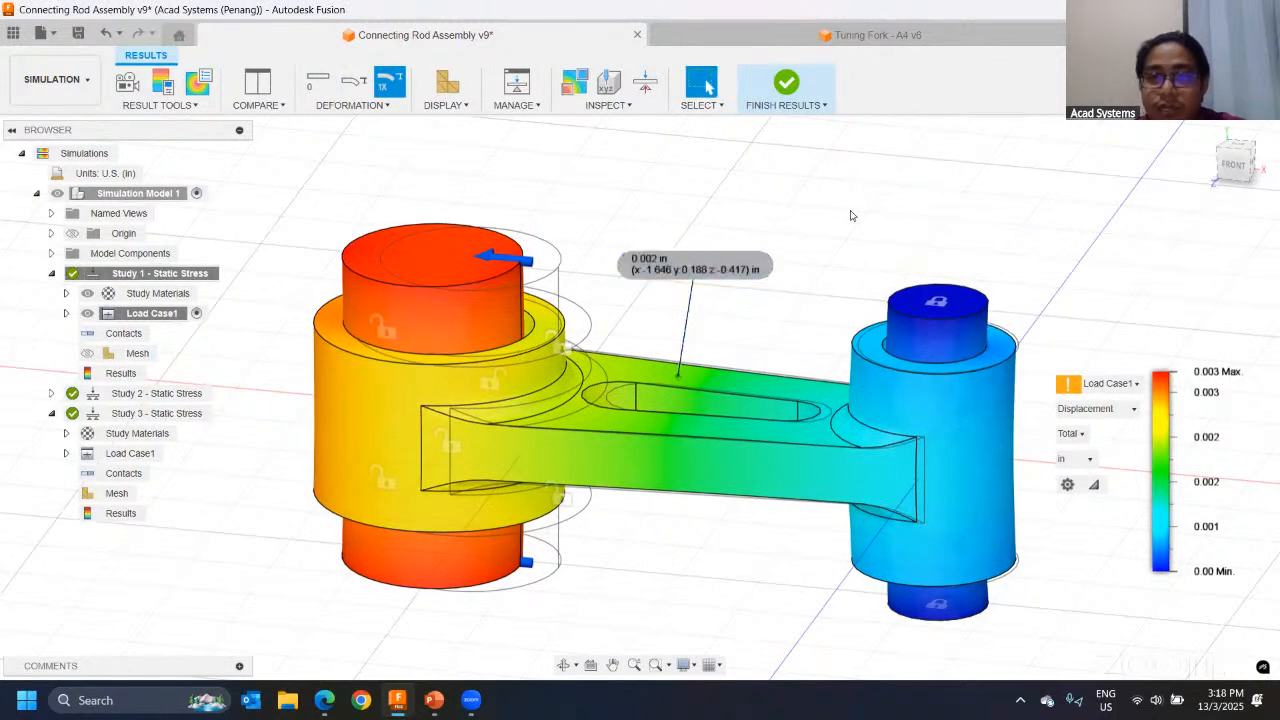
# Step: Switch the Study 1 result plot from Displacement to Stress
pyautogui.moveTo(851, 214)
pyautogui.keyDown('shift'); pyautogui.mouseDown(button='middle')
pyautogui.moveTo(823, 214)
pyautogui.moveTo(851, 214)
pyautogui.mouseUp(button='middle'); pyautogui.keyUp('shift')
pyautogui.moveTo(814, 357); pyautogui.dragTo(652, 297, button='middle')
pyautogui.moveTo(892, 415); pyautogui.dragTo(967, 467, button='middle')
pyautogui.keyDown('shift'); pyautogui.moveTo(549, 401); pyautogui.dragTo(612, 410, button='middle'); pyautogui.keyUp('shift')
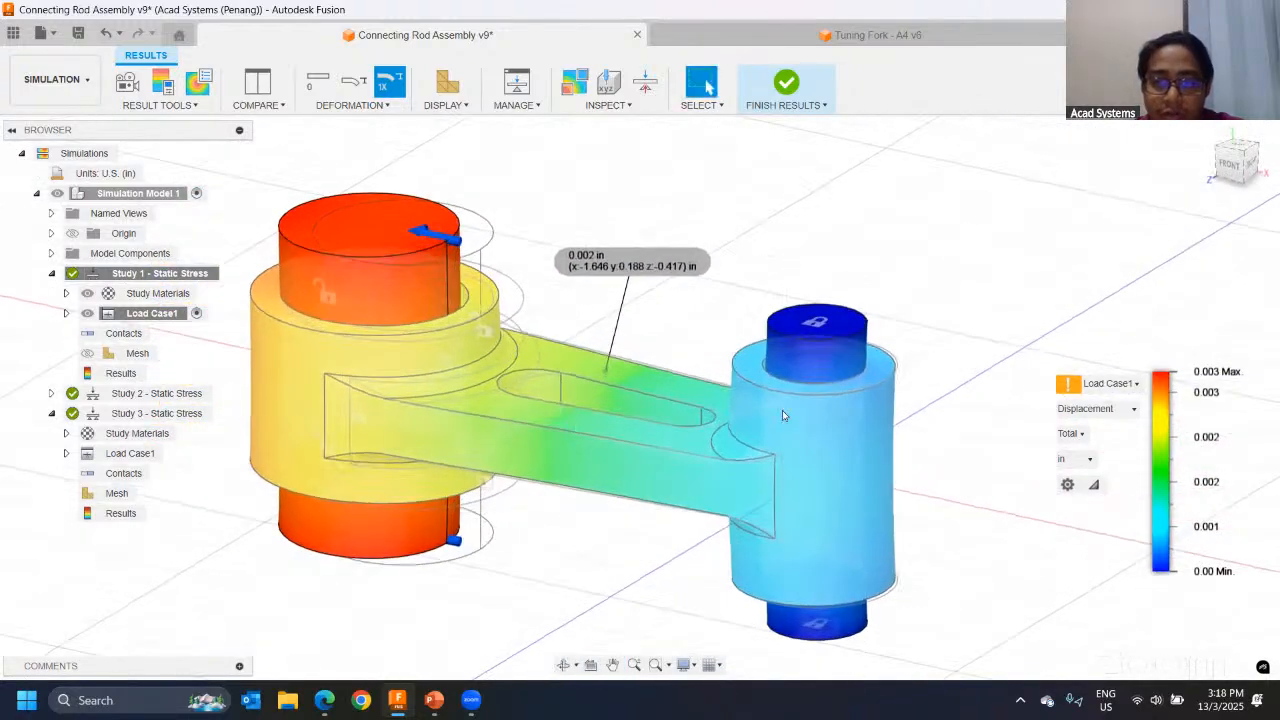
pyautogui.click(1097, 408)
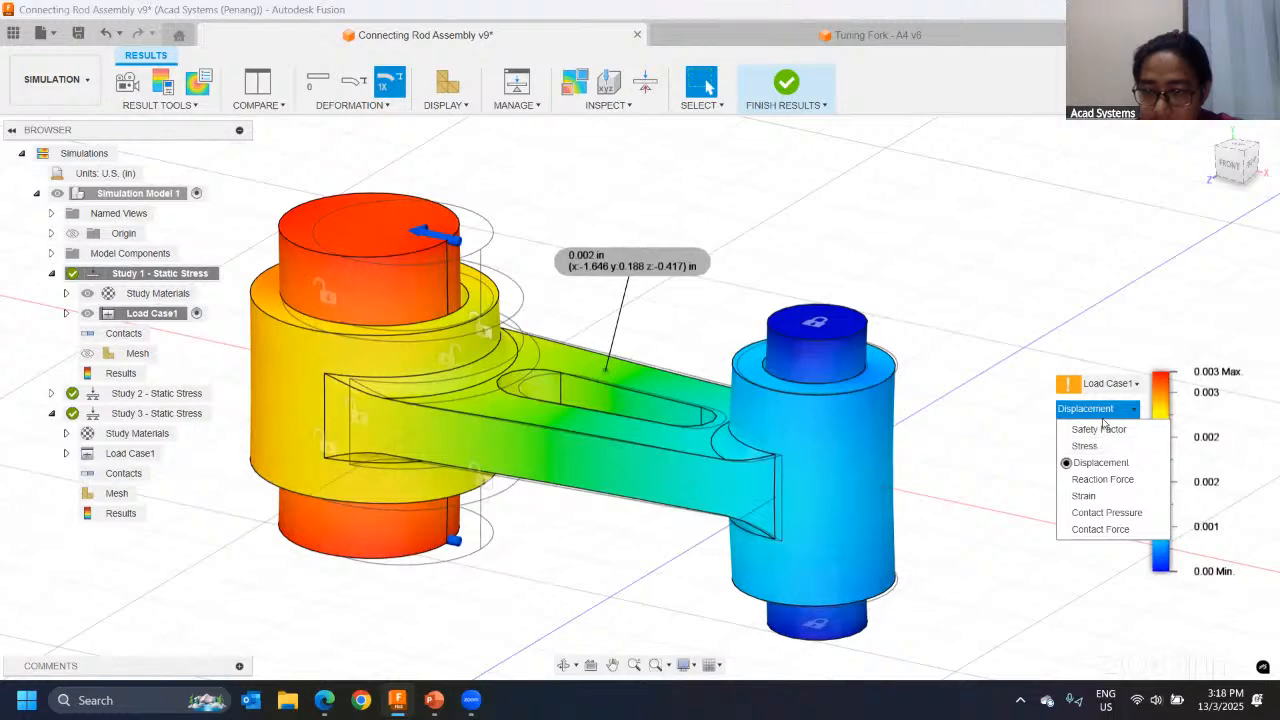
pyautogui.click(1085, 446)
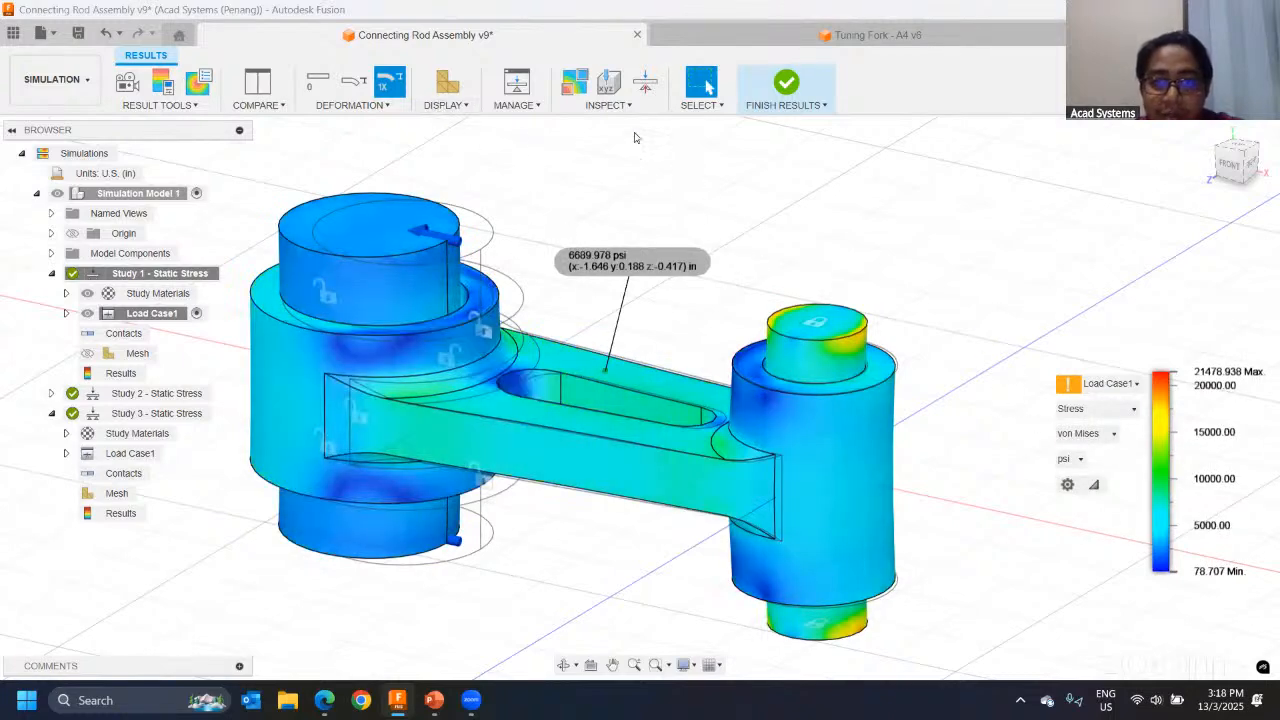
# Step: Show the minimum and maximum value labels on the stress plot and inspect their locations around the small pin
pyautogui.click(645, 83)
pyautogui.scroll(1, 764, 334)
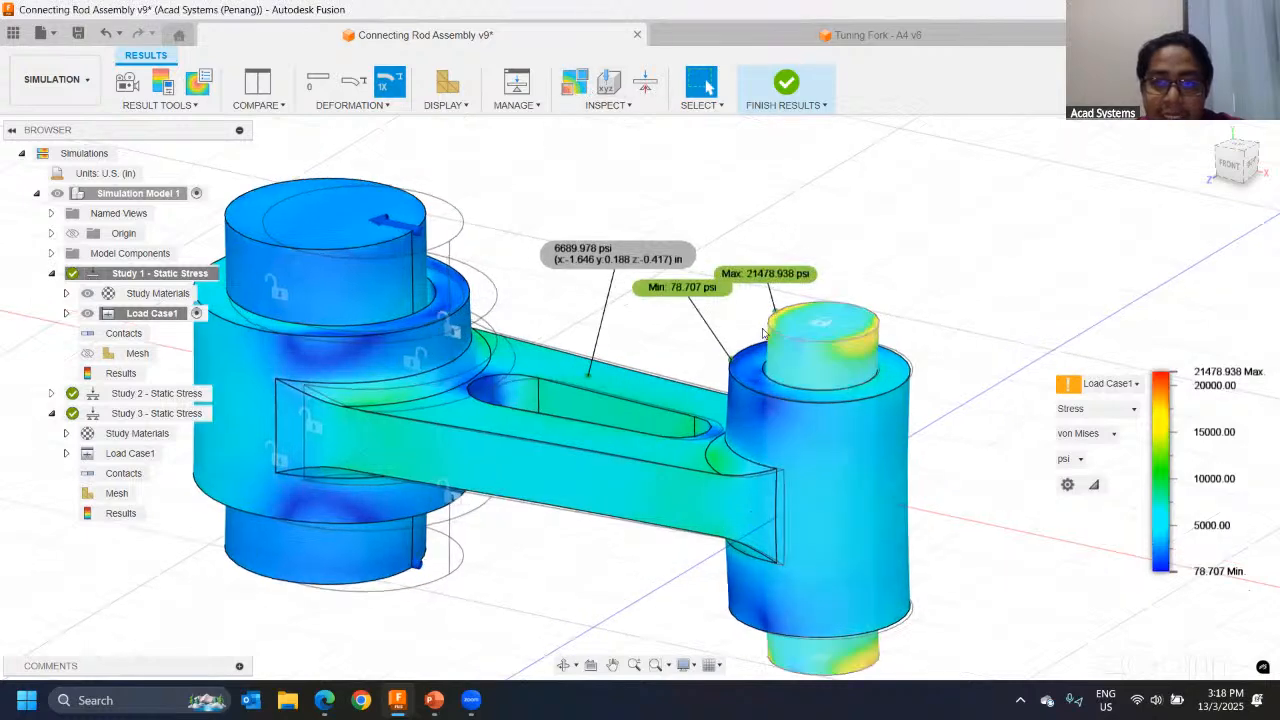
pyautogui.scroll(2, 764, 334)
pyautogui.scroll(2, 764, 334)
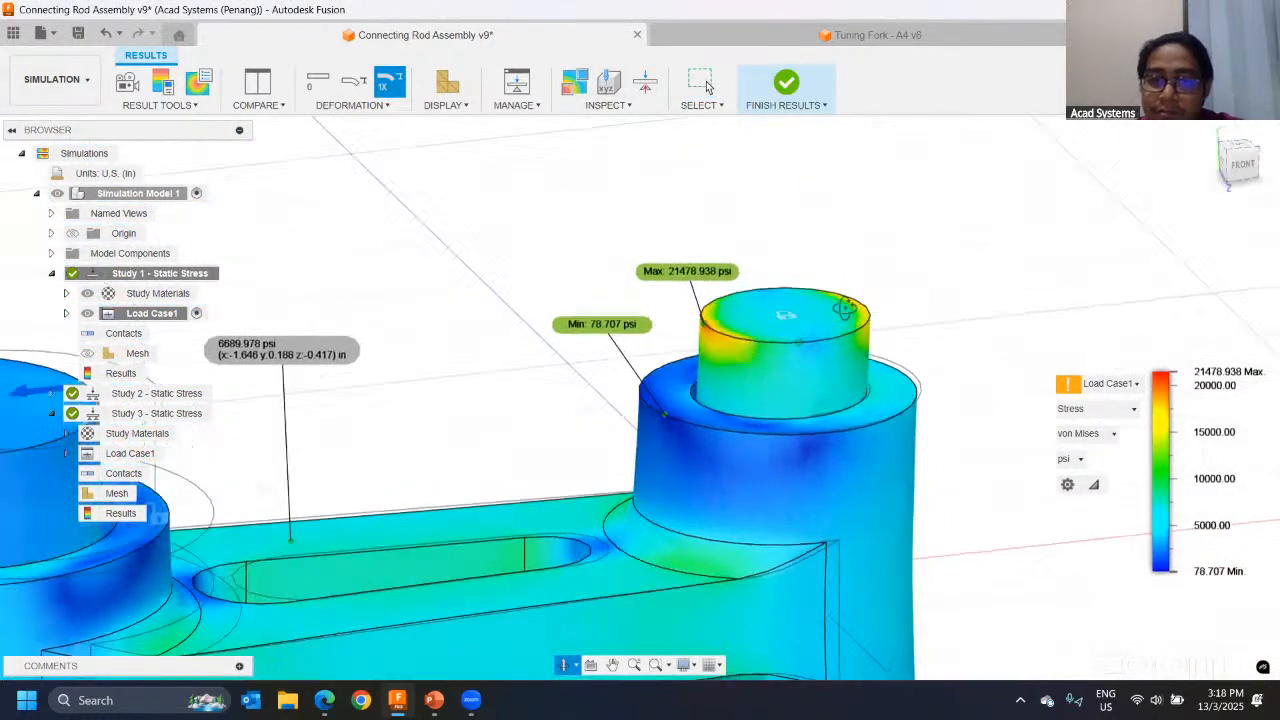
pyautogui.click(703, 84)
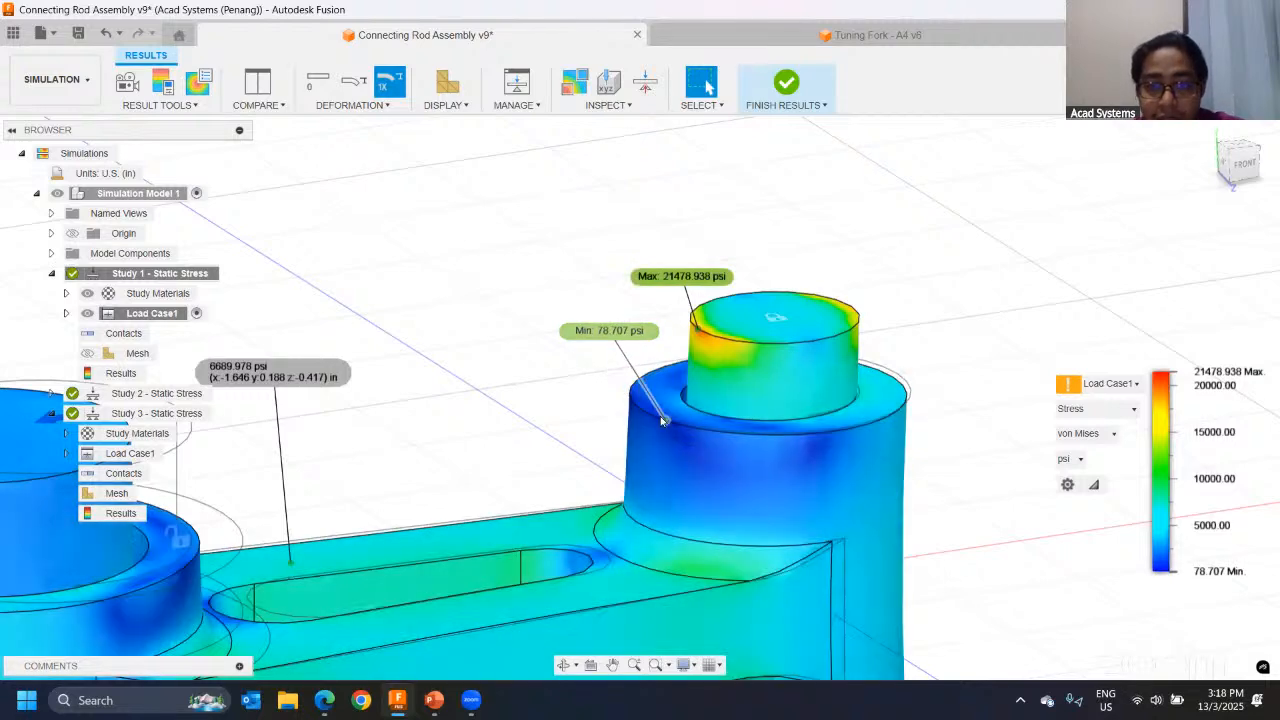
# Step: Examine the minimum and maximum stress locations around the small pin and mark its fixed upper end on screen
pyautogui.scroll(2, 652, 422)
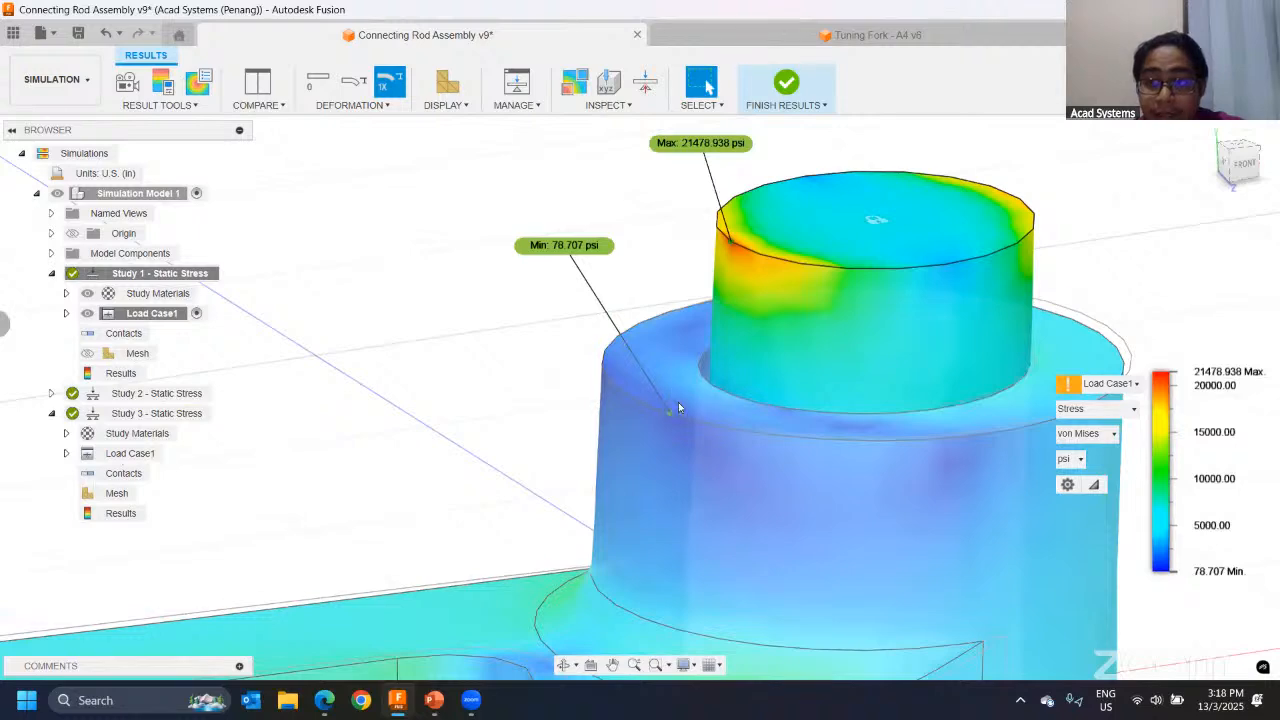
pyautogui.keyDown('shift'); pyautogui.moveTo(632, 387); pyautogui.dragTo(670, 389, button='middle'); pyautogui.keyUp('shift')
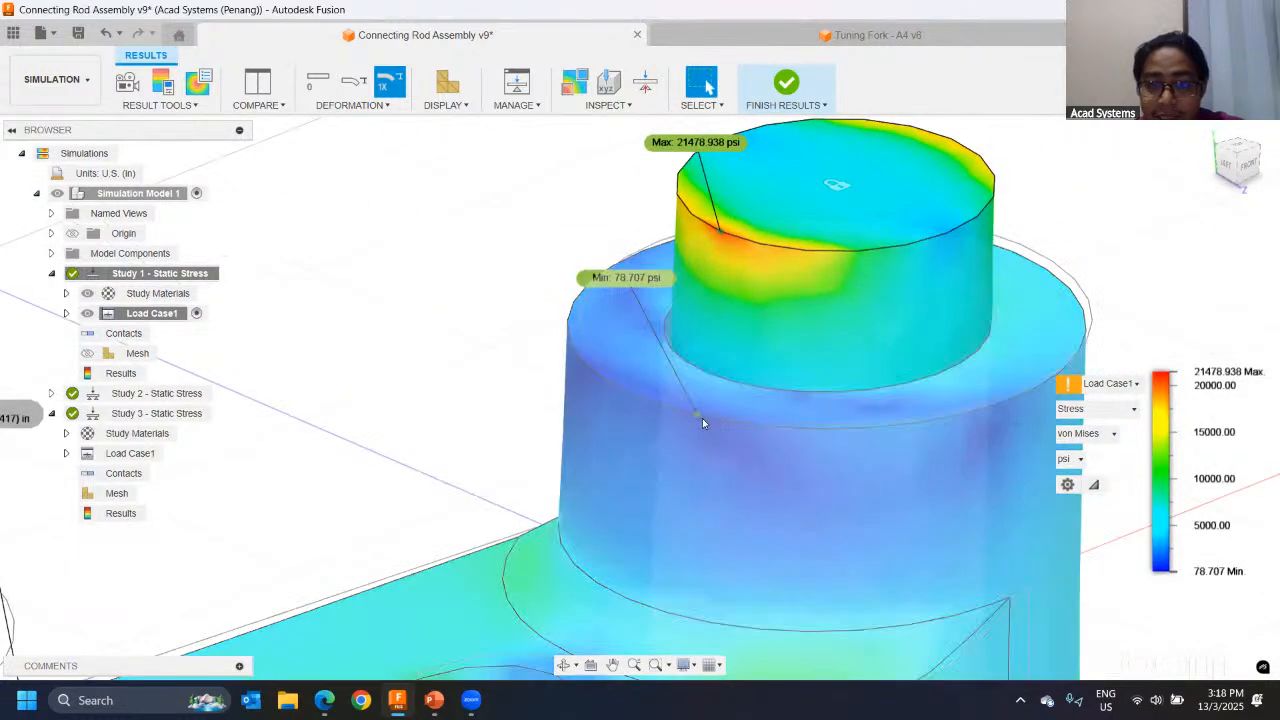
pyautogui.scroll(-5, 695, 425)
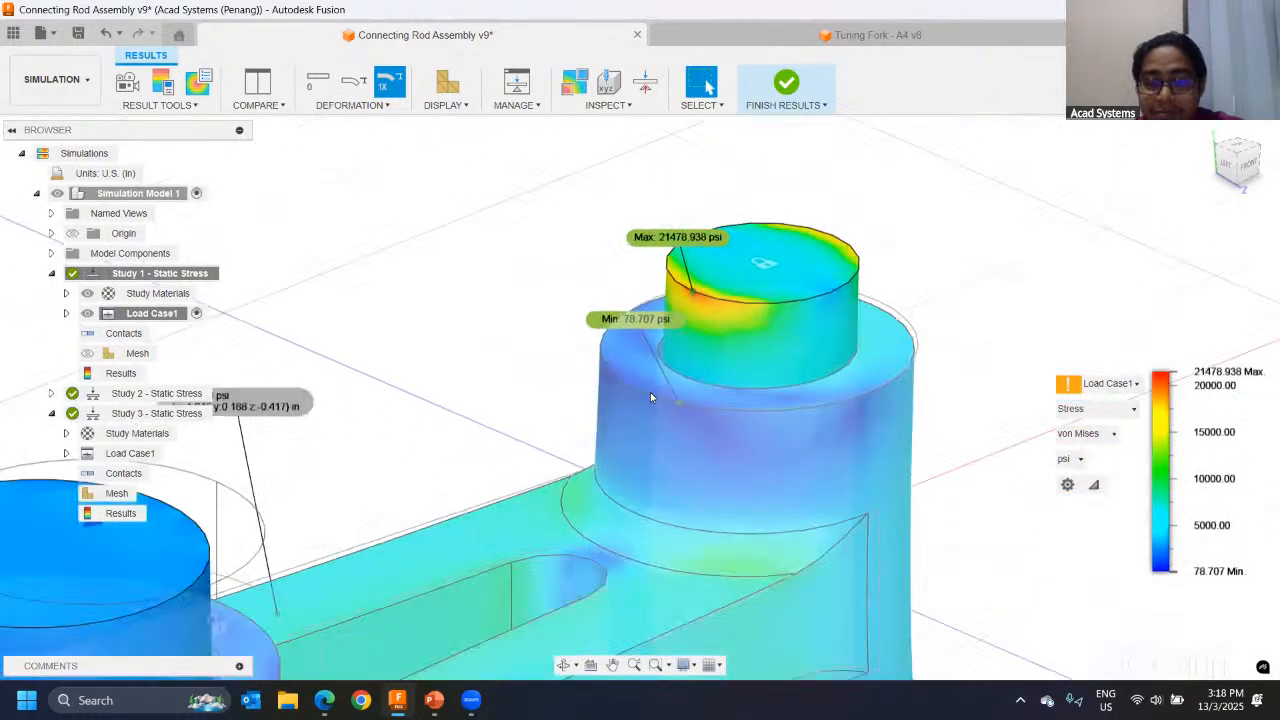
pyautogui.keyDown('shift'); pyautogui.moveTo(648, 442); pyautogui.dragTo(787, 311, button='middle'); pyautogui.keyUp('shift')
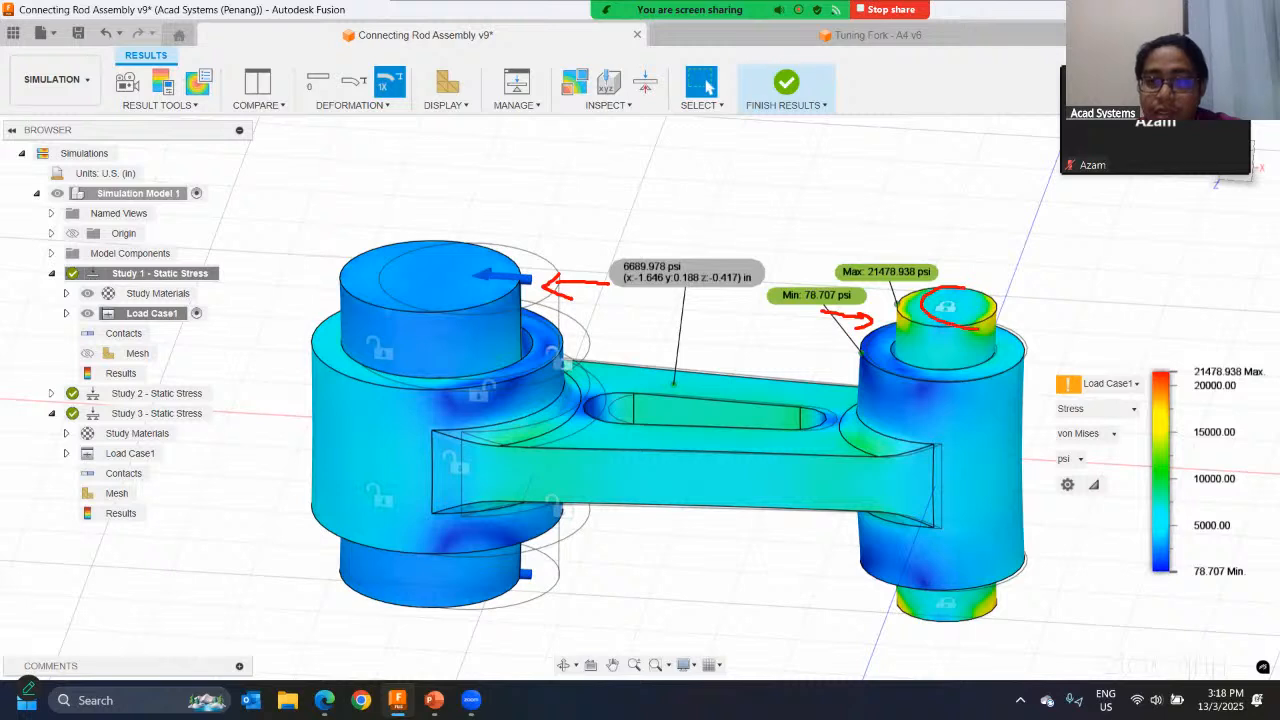
pyautogui.moveTo(912, 293); pyautogui.dragTo(962, 328)
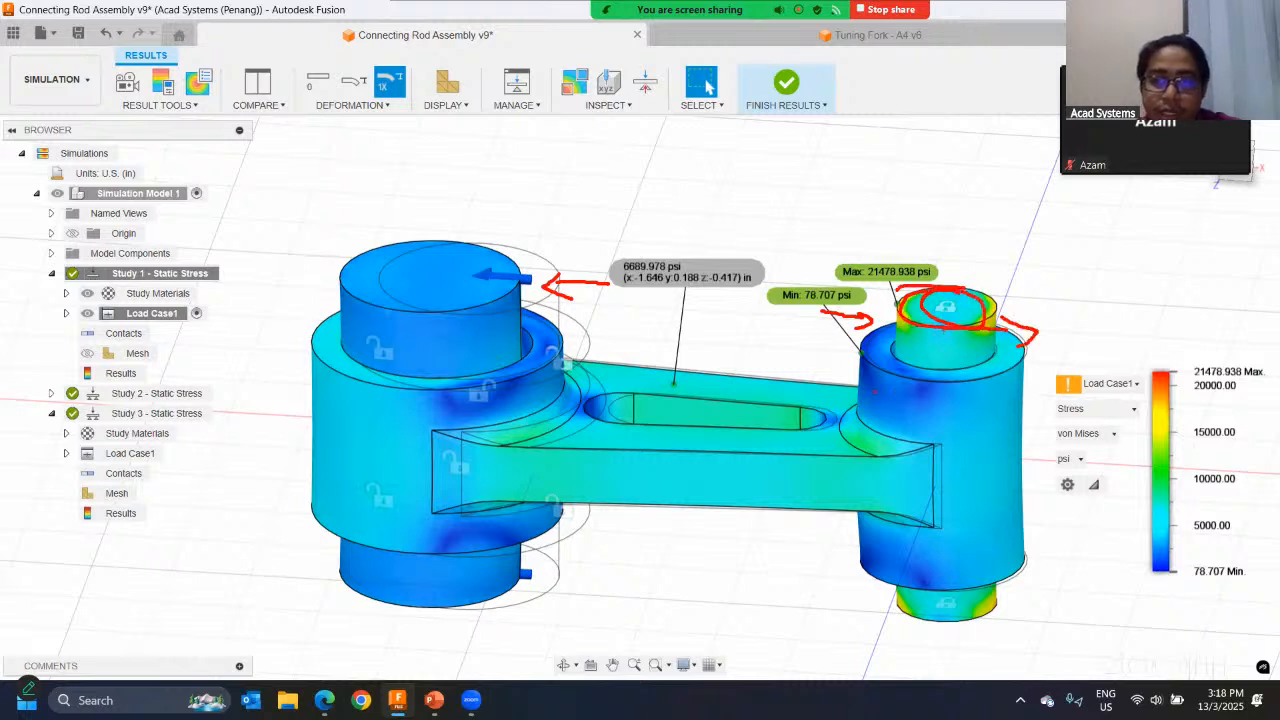
pyautogui.press('Escape')
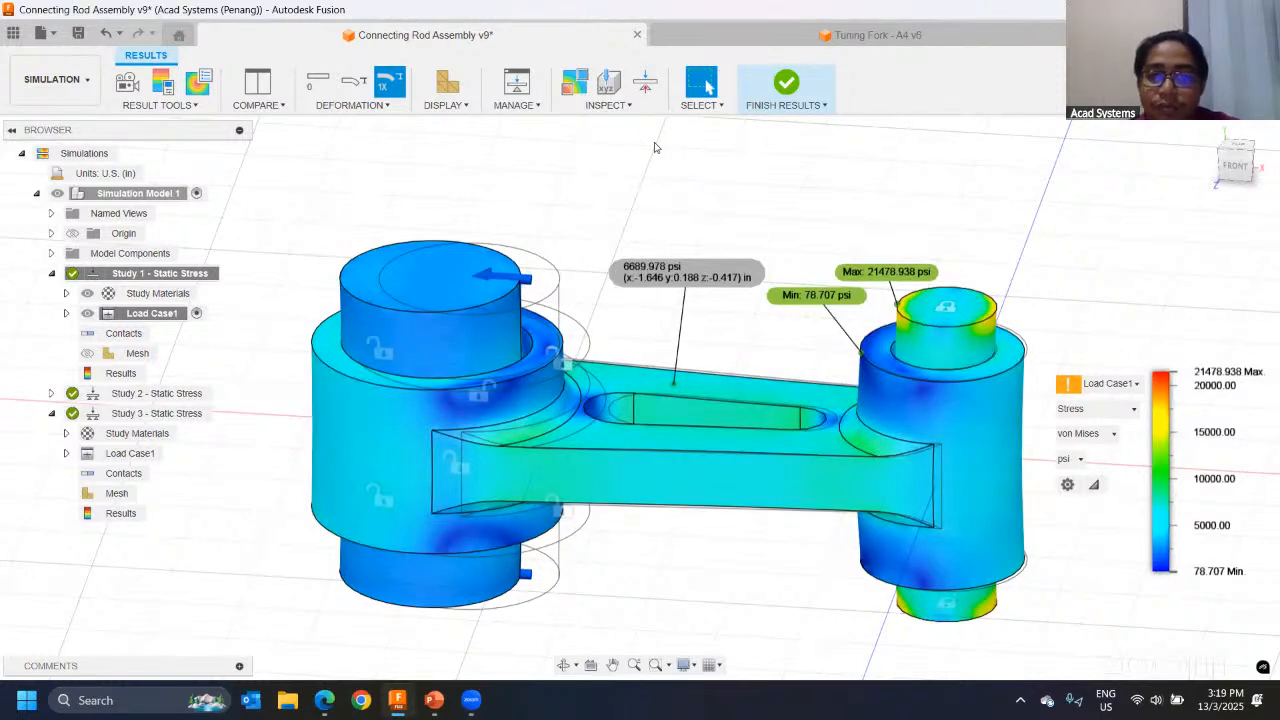
# Step: Leave the Study 1 results and return to the simulation setup with the whole rod assembly in view
pyautogui.click(795, 86)
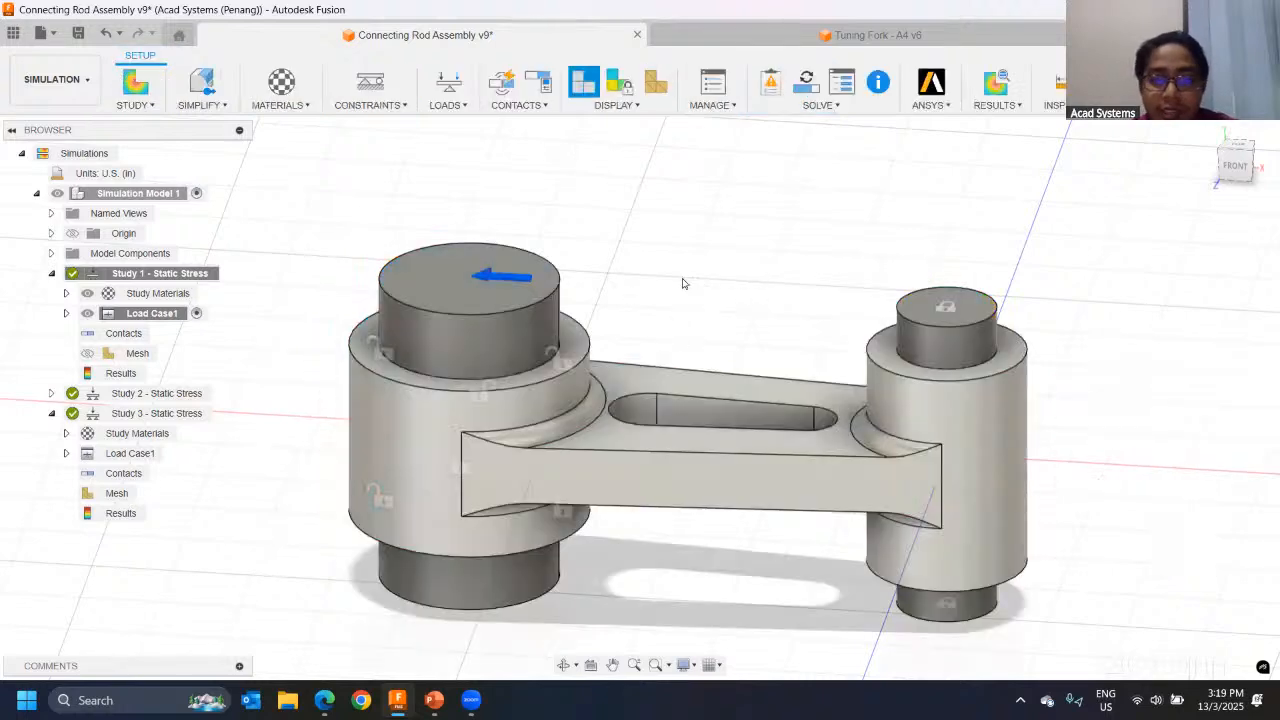
pyautogui.keyDown('shift'); pyautogui.moveTo(683, 283); pyautogui.dragTo(602, 364, button='middle'); pyautogui.keyUp('shift')
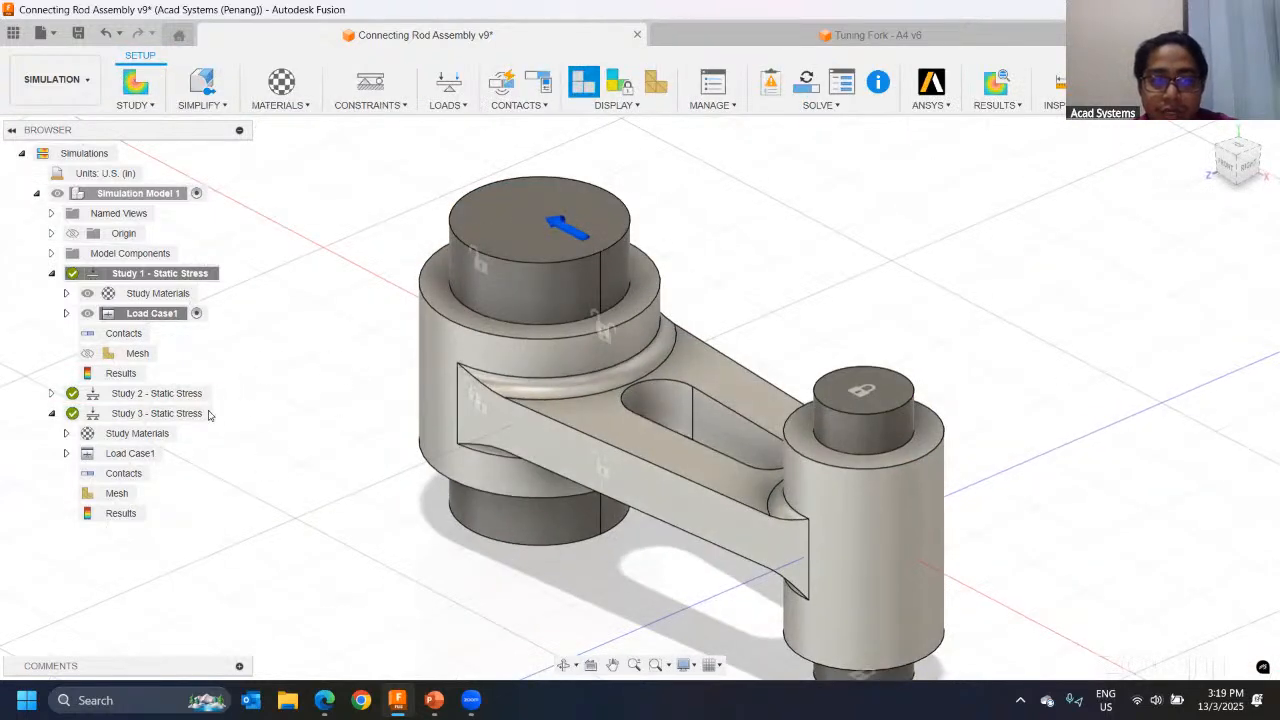
pyautogui.moveTo(393, 400)
pyautogui.keyDown('shift'); pyautogui.mouseDown(button='middle')
pyautogui.moveTo(412, 381)
pyautogui.moveTo(394, 392)
pyautogui.mouseUp(button='middle'); pyautogui.keyUp('shift')
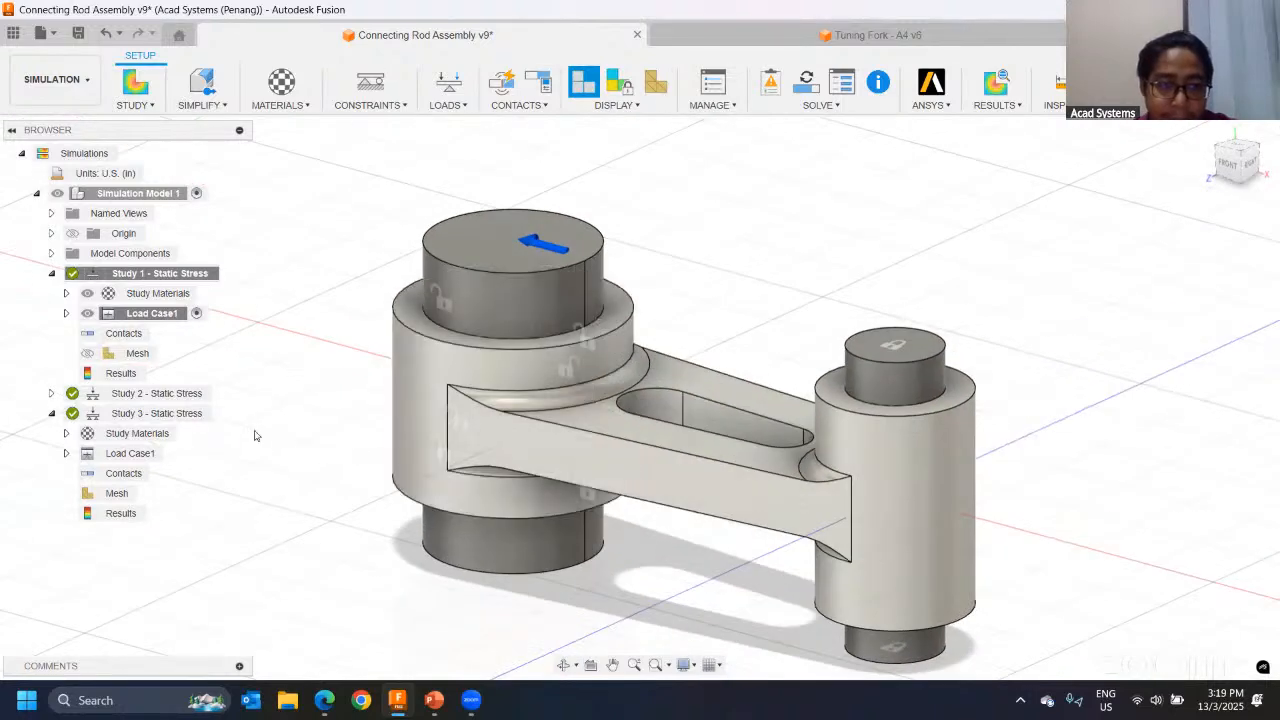
pyautogui.rightClick(161, 418)
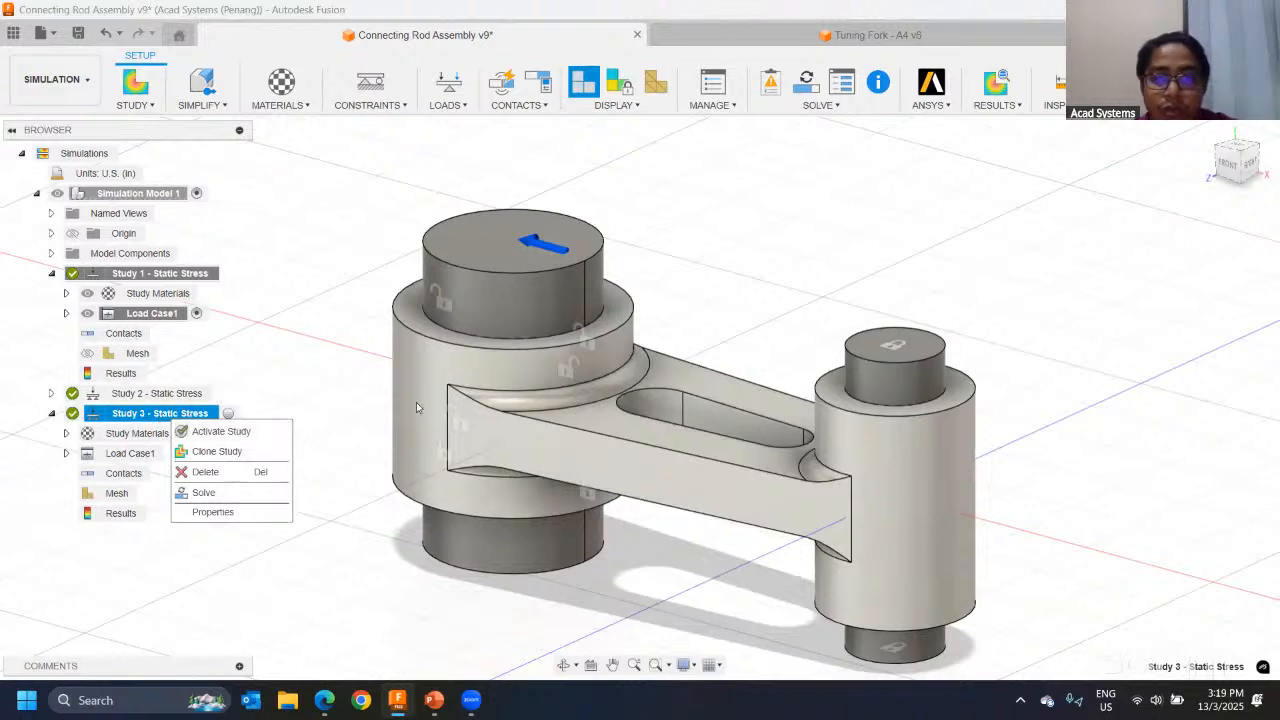
pyautogui.click(342, 379)
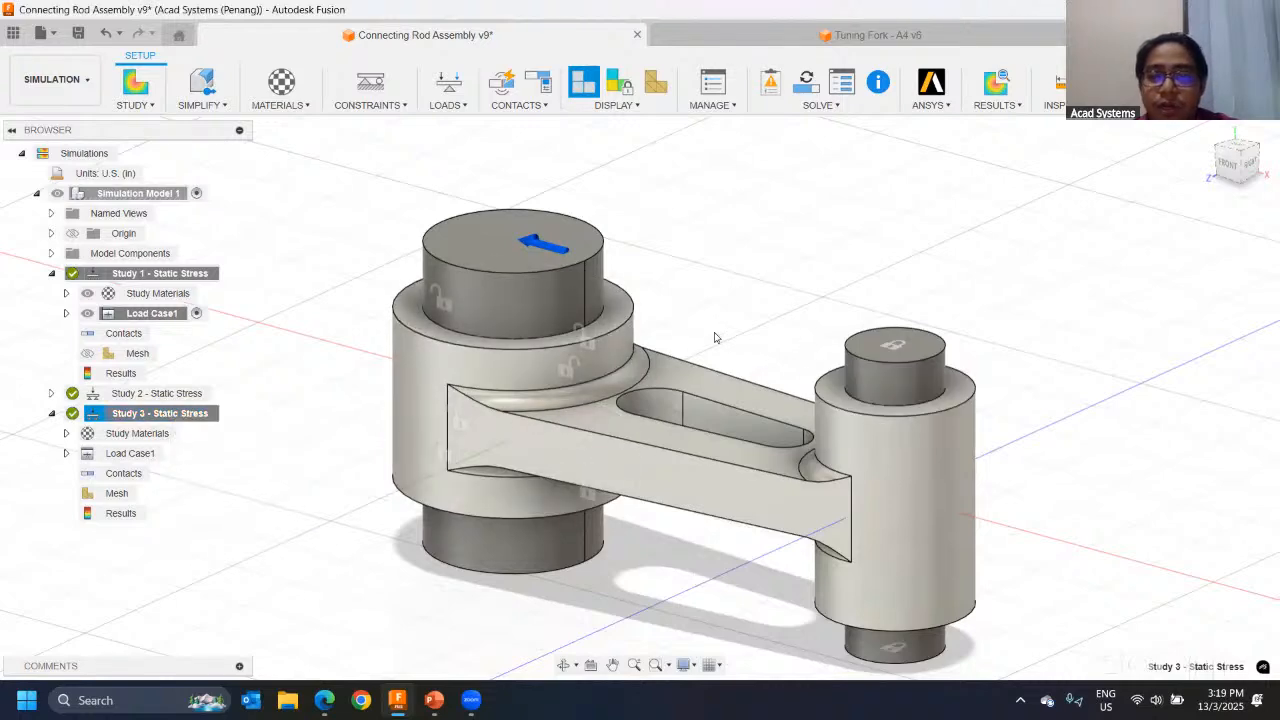
pyautogui.moveTo(721, 341)
pyautogui.mouseDown(button='middle')
pyautogui.moveTo(641, 291)
pyautogui.moveTo(717, 320)
pyautogui.mouseUp(button='middle')
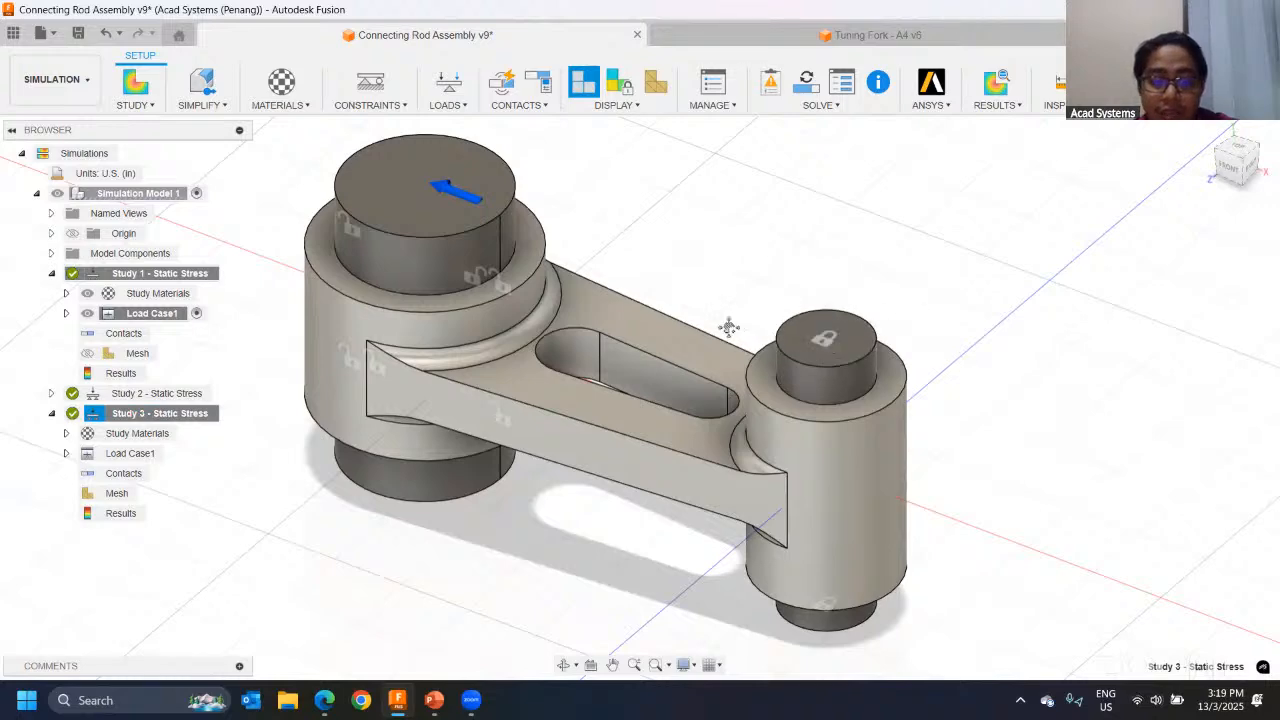
pyautogui.keyDown('shift'); pyautogui.moveTo(731, 326); pyautogui.dragTo(586, 395, button='middle'); pyautogui.keyUp('shift')
pyautogui.moveTo(586, 395); pyautogui.dragTo(693, 317, button='middle')
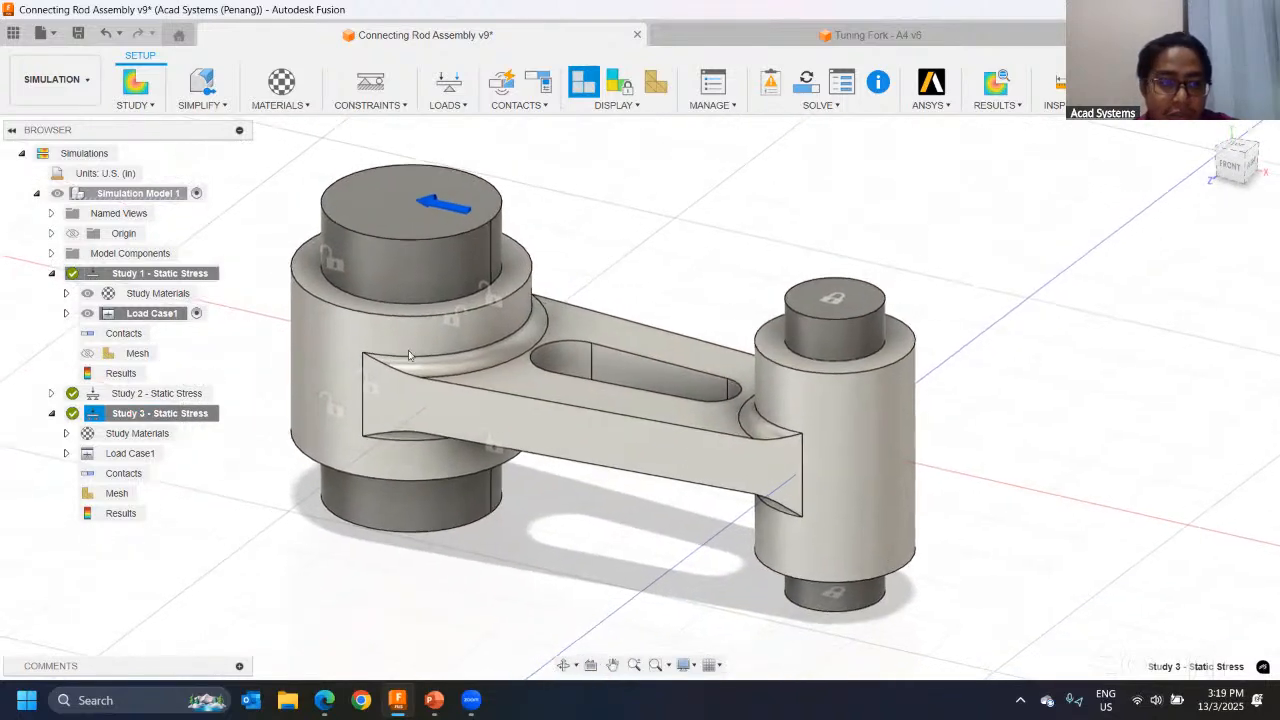
pyautogui.rightClick(149, 423)
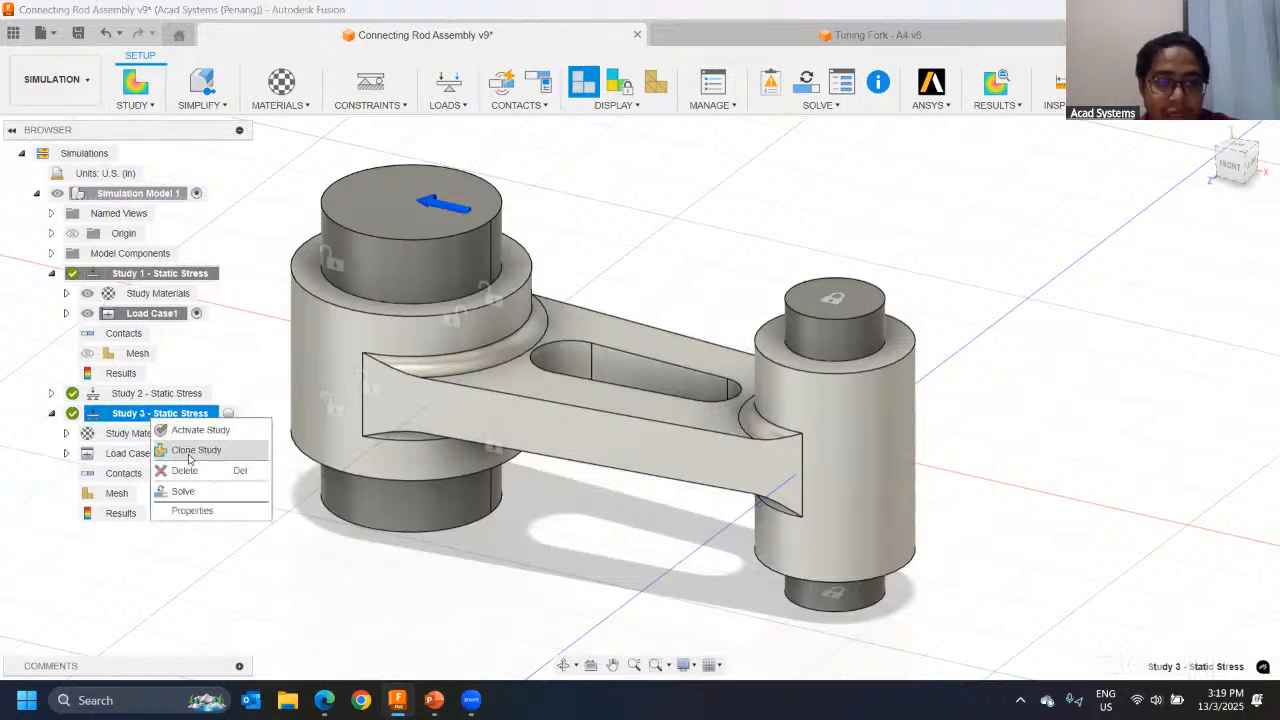
pyautogui.click(702, 187)
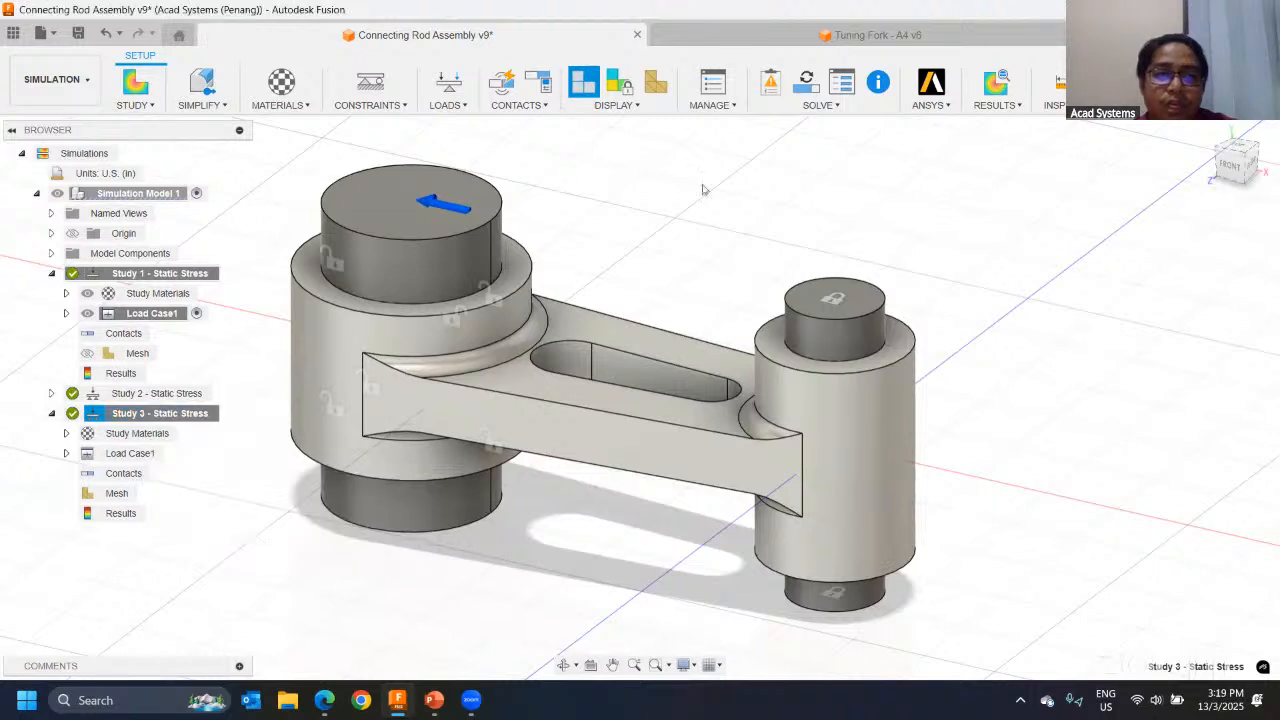
pyautogui.click(135, 84)
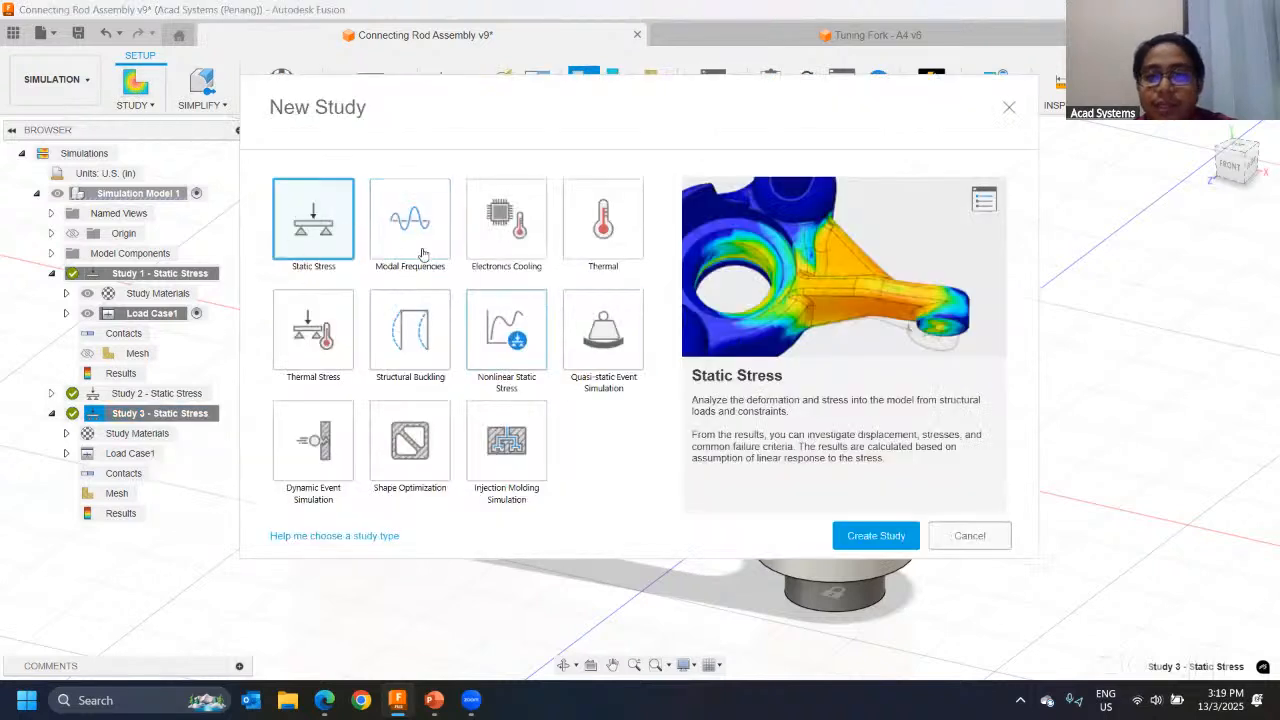
pyautogui.click(967, 535)
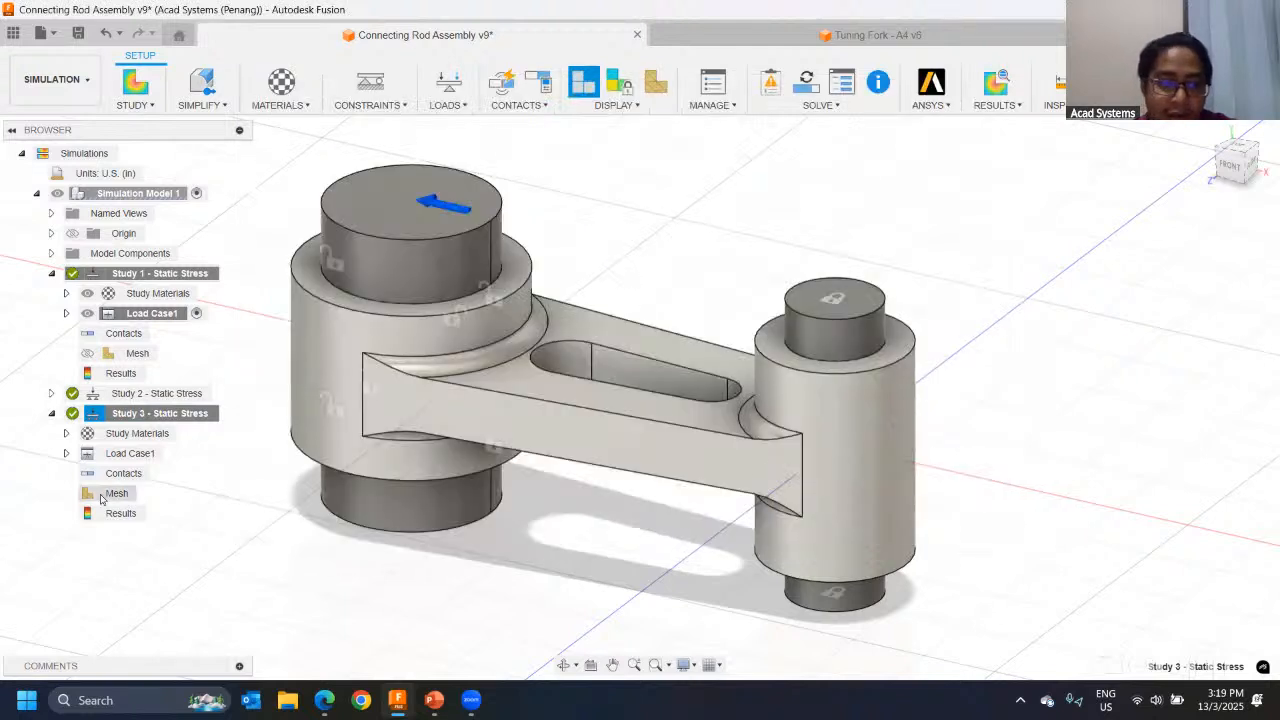
# Step: Clone Study 3 - Static Stress into a new study and collapse the original study's branch
pyautogui.click(66, 455)
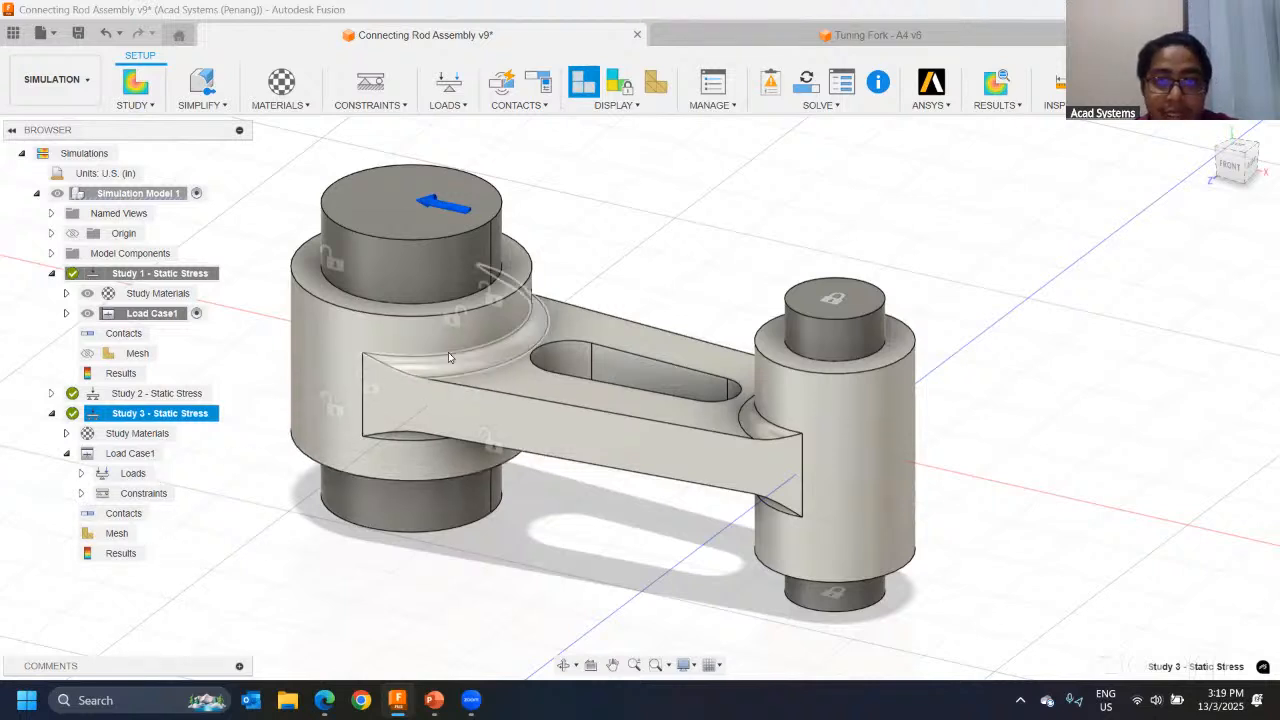
pyautogui.moveTo(247, 480); pyautogui.dragTo(292, 439, button='middle')
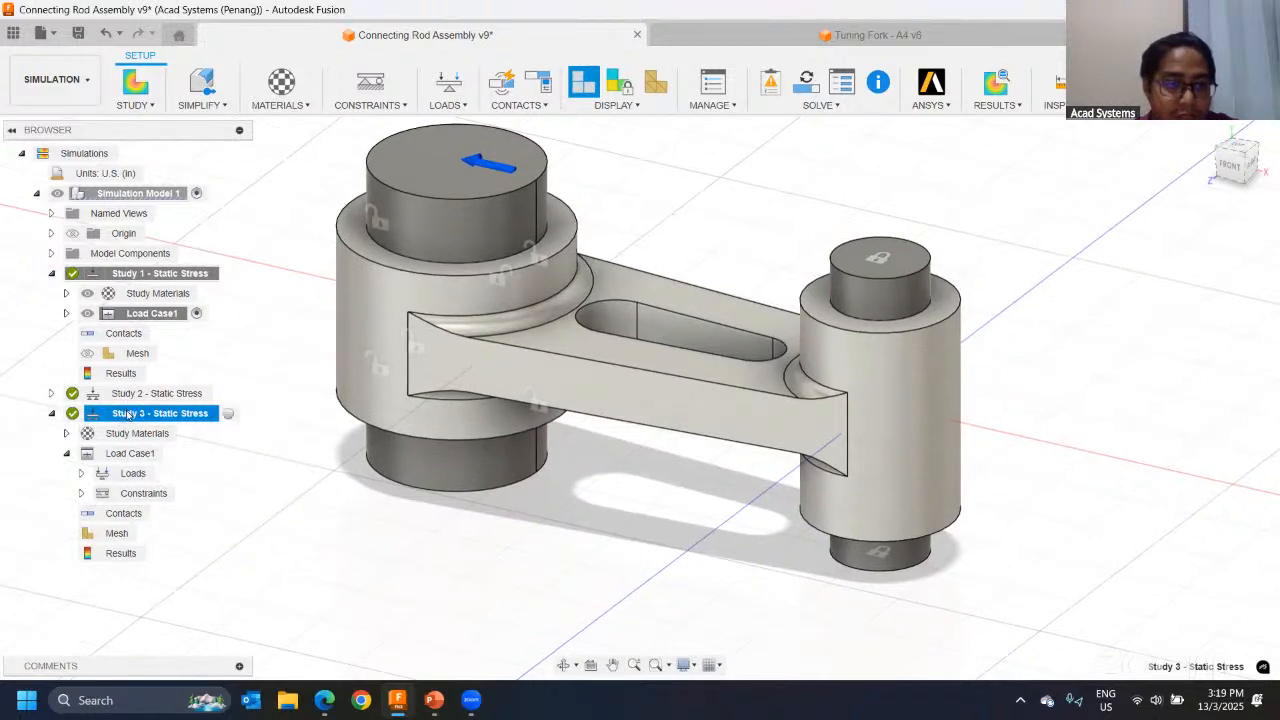
pyautogui.rightClick(128, 414)
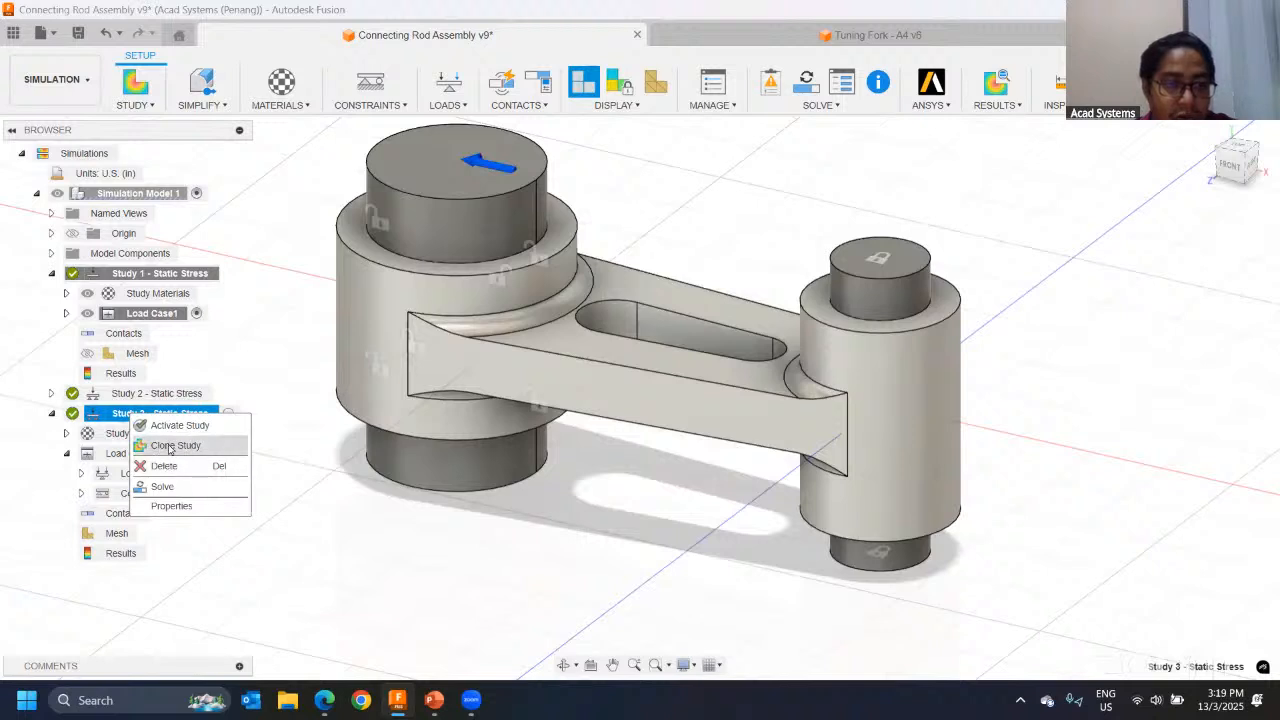
pyautogui.click(168, 447)
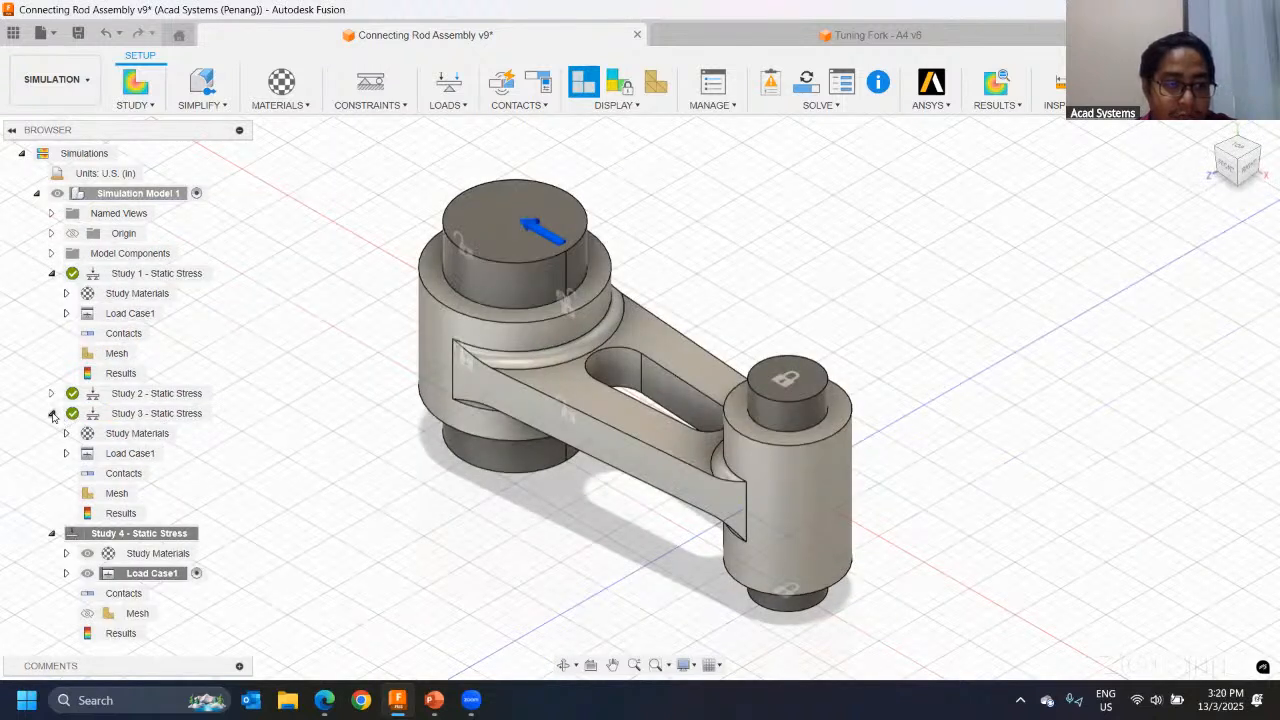
pyautogui.click(52, 414)
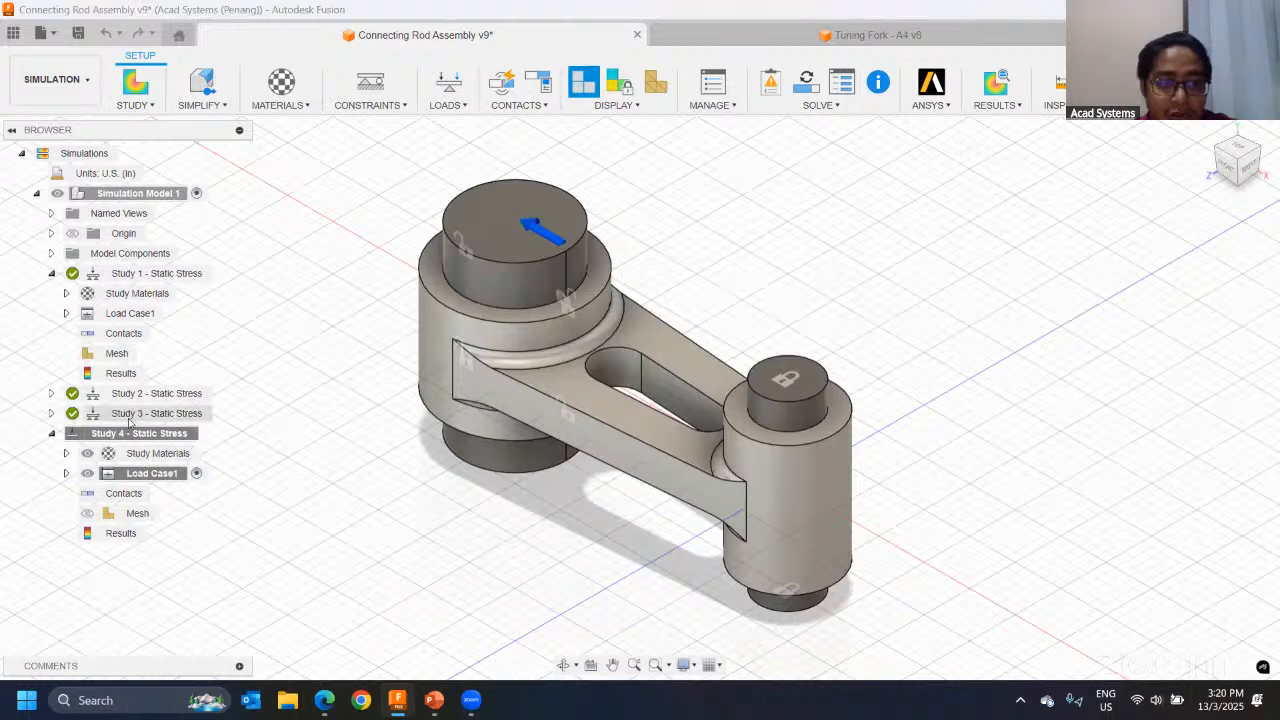
pyautogui.rightClick(158, 437)
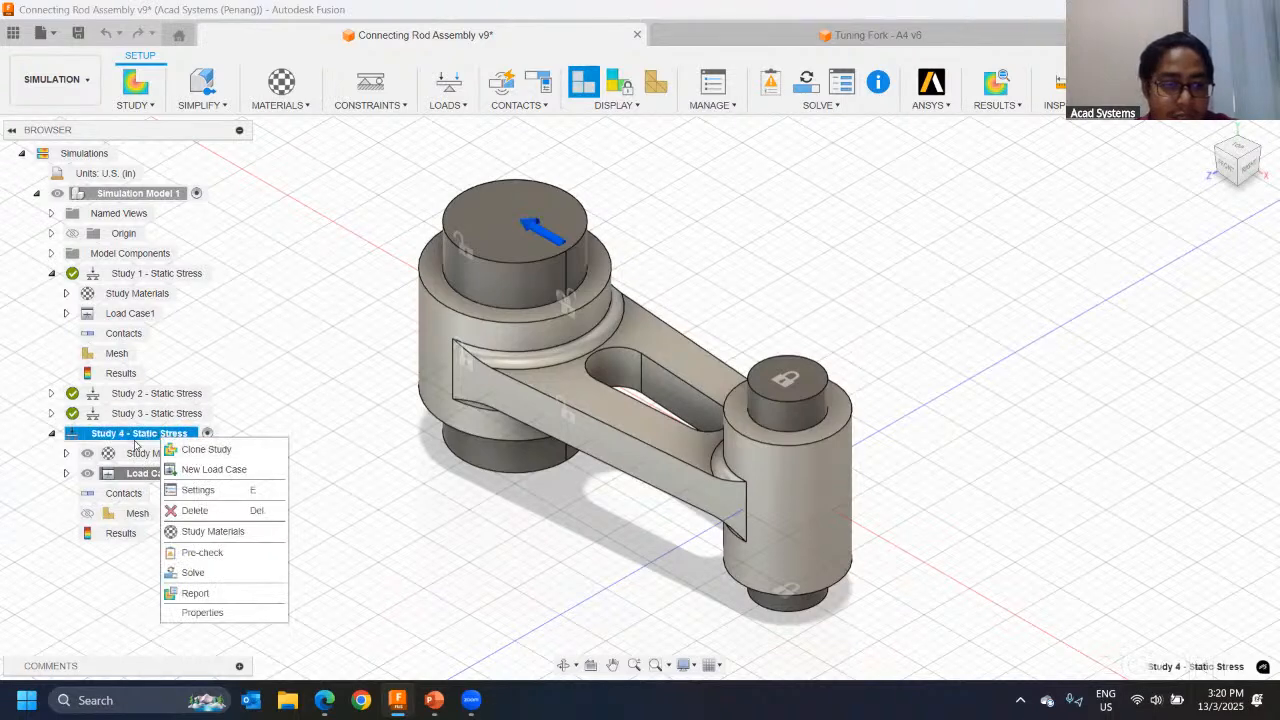
pyautogui.click(279, 375)
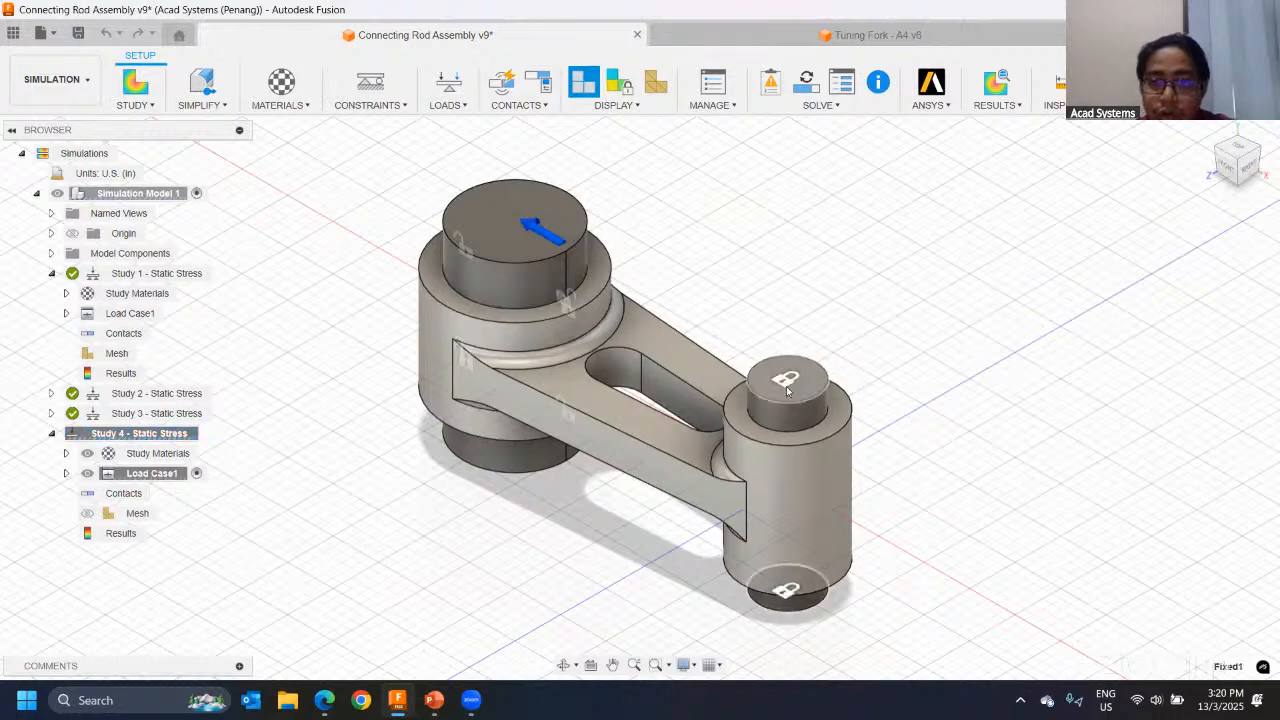
# Step: Delete the Fixed1 constraint on the small pin from Load Case1 of Study 4
pyautogui.scroll(3, 812, 426)
pyautogui.scroll(-4, 760, 431)
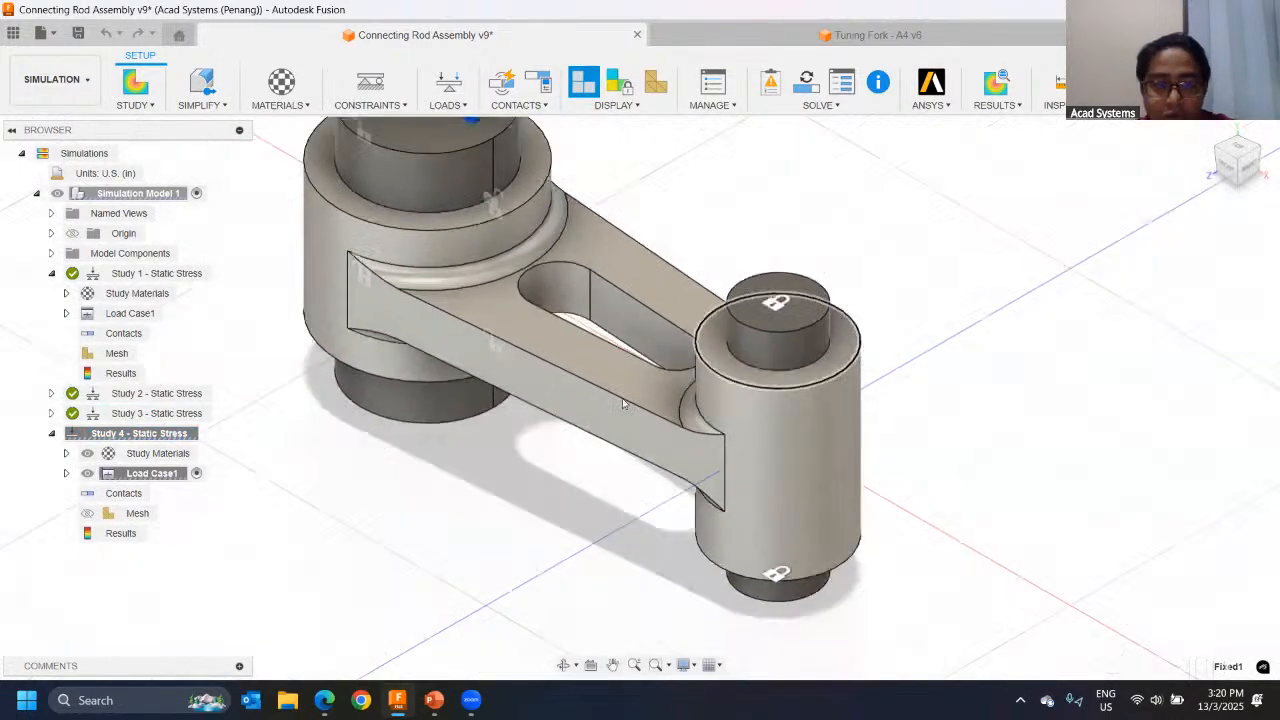
pyautogui.click(67, 474)
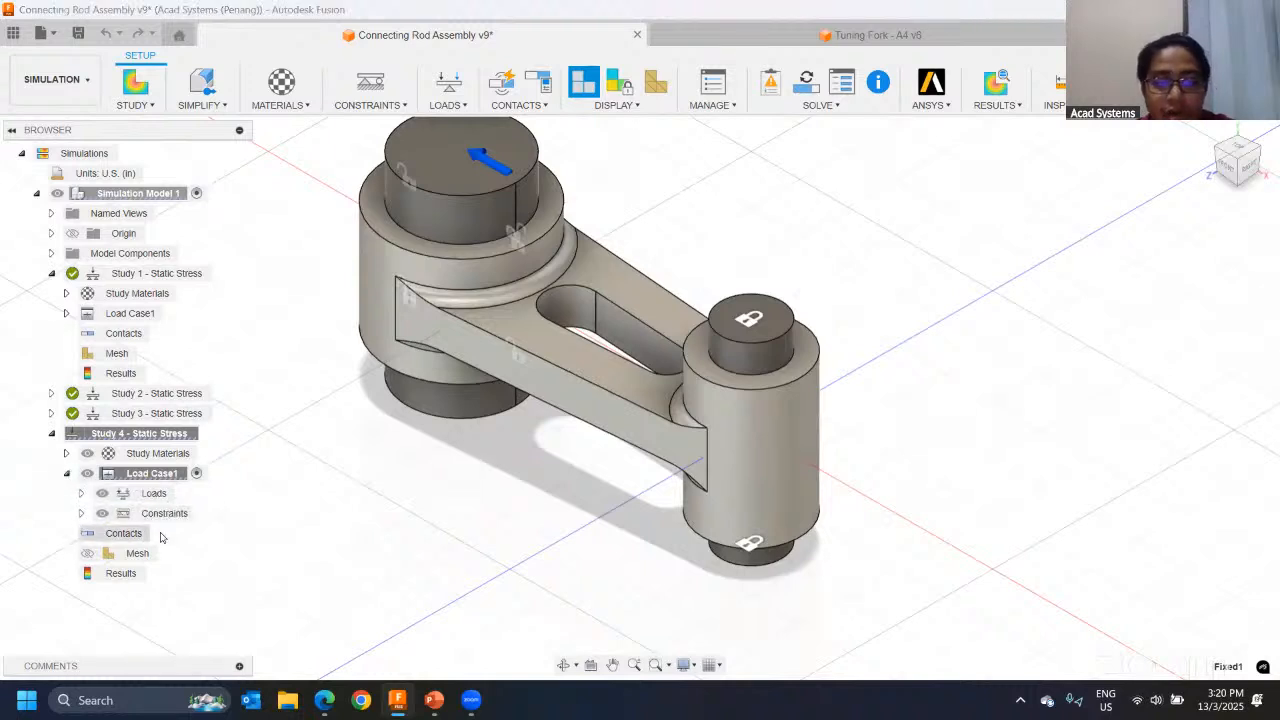
pyautogui.click(82, 514)
pyautogui.rightClick(186, 535)
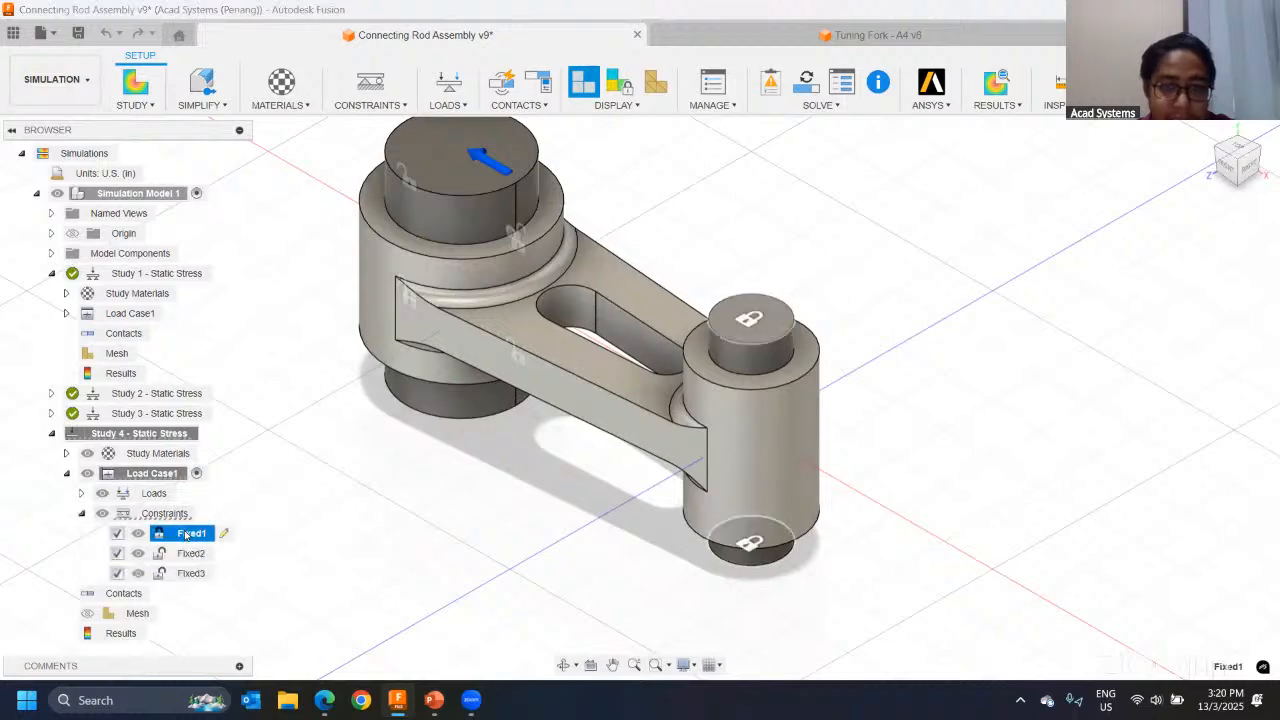
pyautogui.click(224, 623)
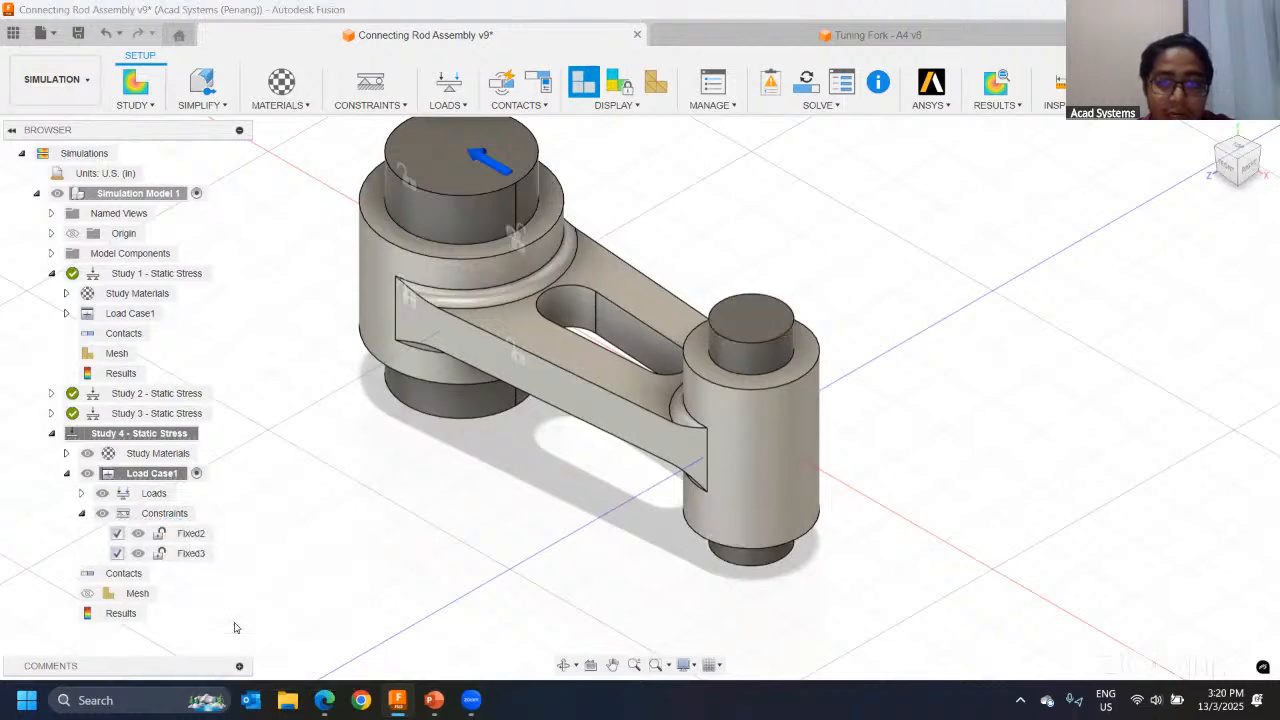
# Step: Examine the assembly from the front and mark the load at the large pin and the unconstrained small pin on screen
pyautogui.keyDown('shift'); pyautogui.moveTo(608, 371); pyautogui.dragTo(715, 328, button='middle'); pyautogui.keyUp('shift')
pyautogui.moveTo(591, 339); pyautogui.dragTo(719, 373, button='middle')
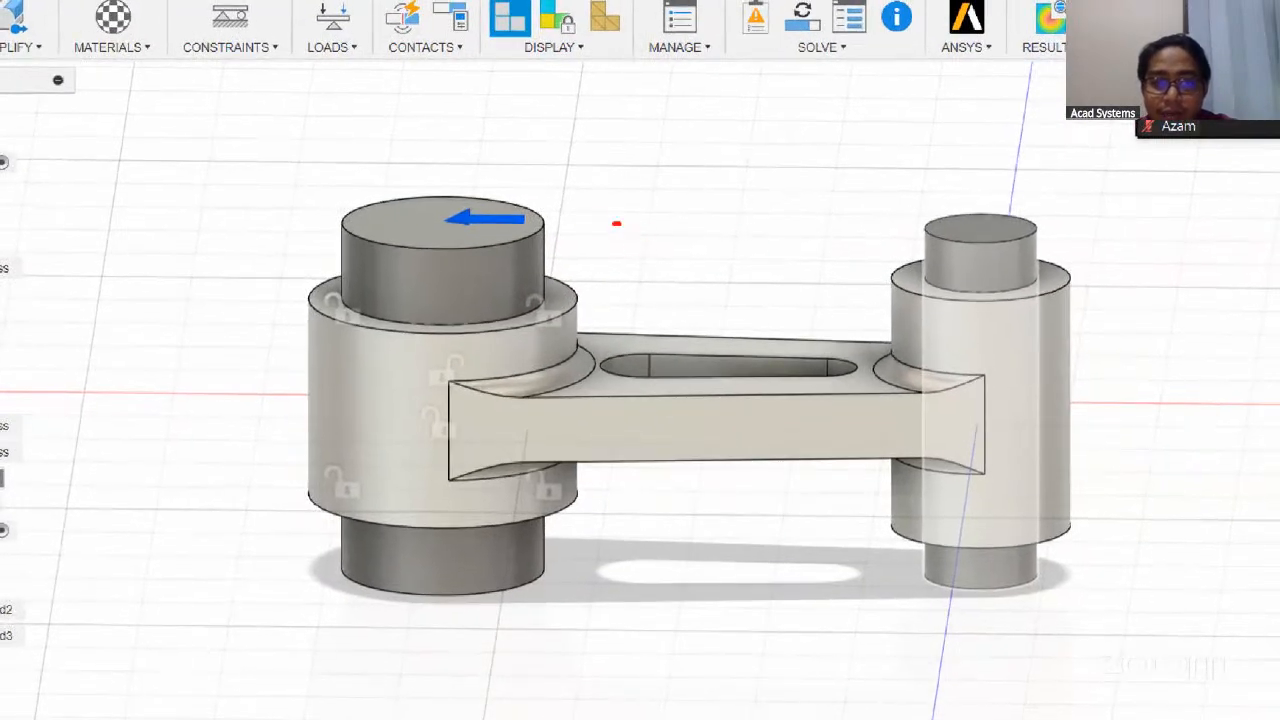
pyautogui.moveTo(616, 224); pyautogui.dragTo(534, 225)
pyautogui.moveTo(822, 214)
pyautogui.mouseDown()
pyautogui.moveTo(900, 220)
pyautogui.moveTo(907, 245)
pyautogui.mouseUp()
pyautogui.press('Escape')
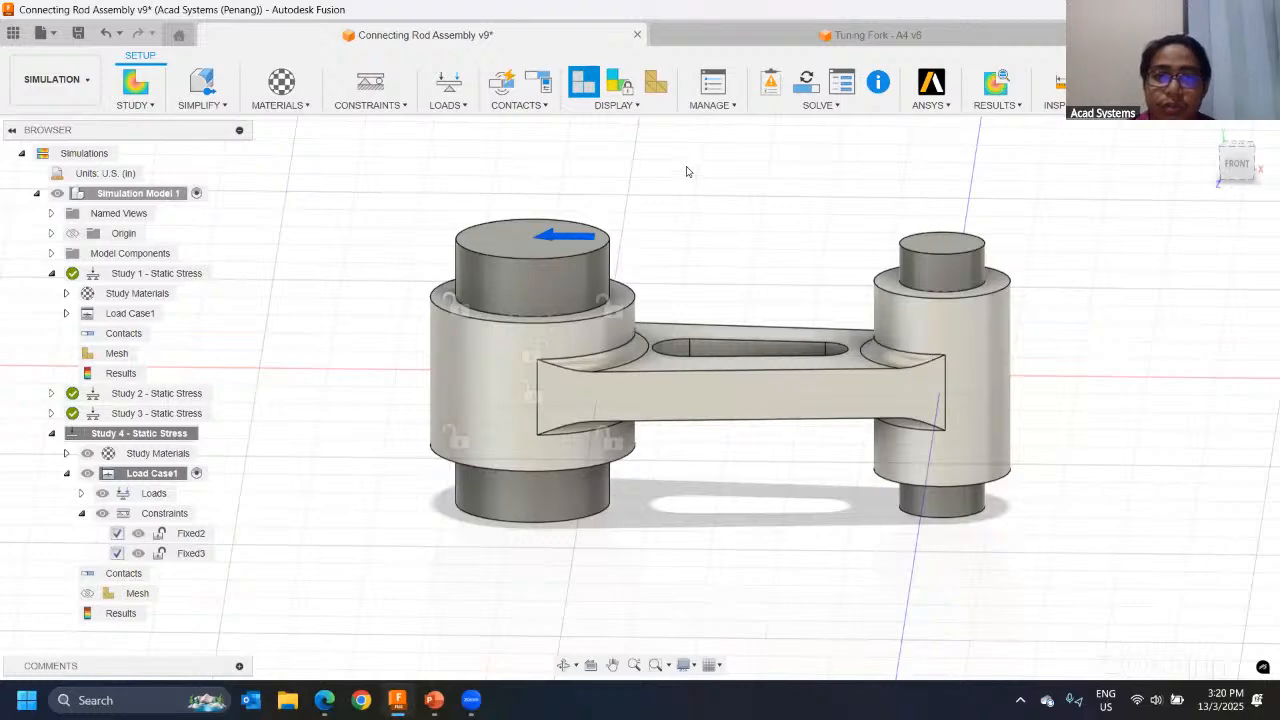
# Step: Open the Study 4 settings and sketch on screen a block resting on a surface with a downward load above it
pyautogui.click(709, 90)
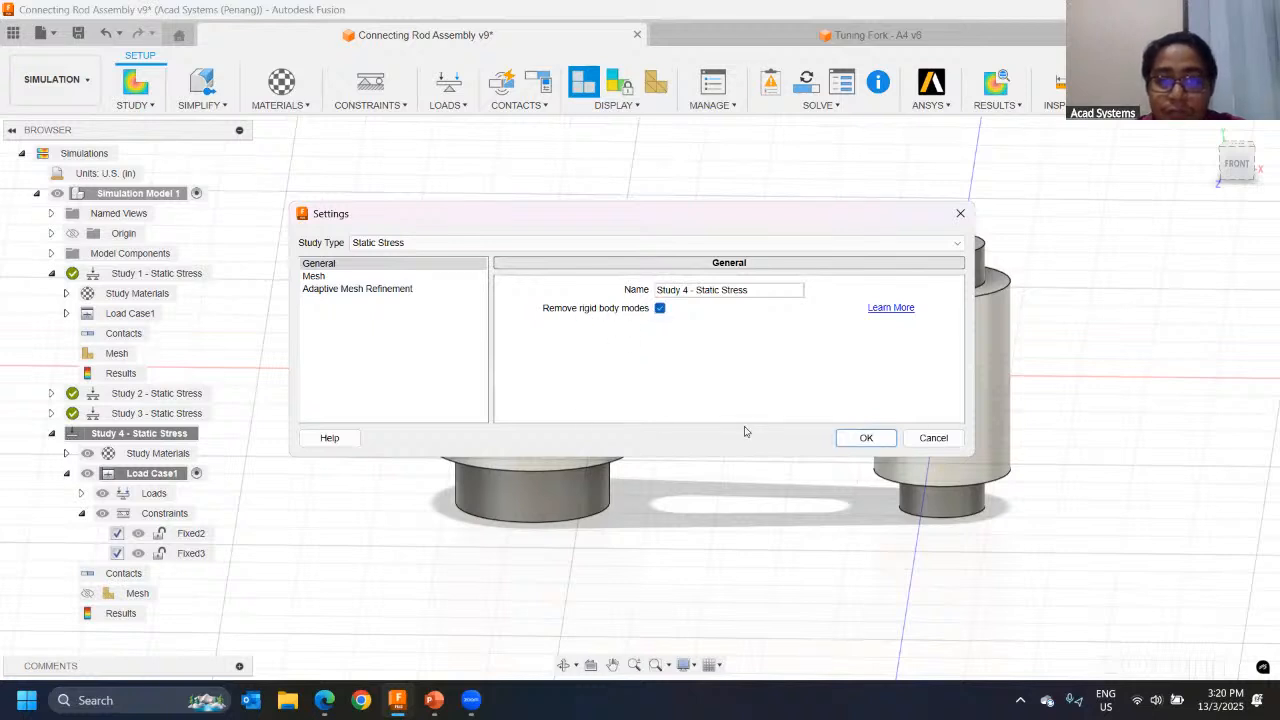
pyautogui.moveTo(738, 229); pyautogui.dragTo(767, 414)
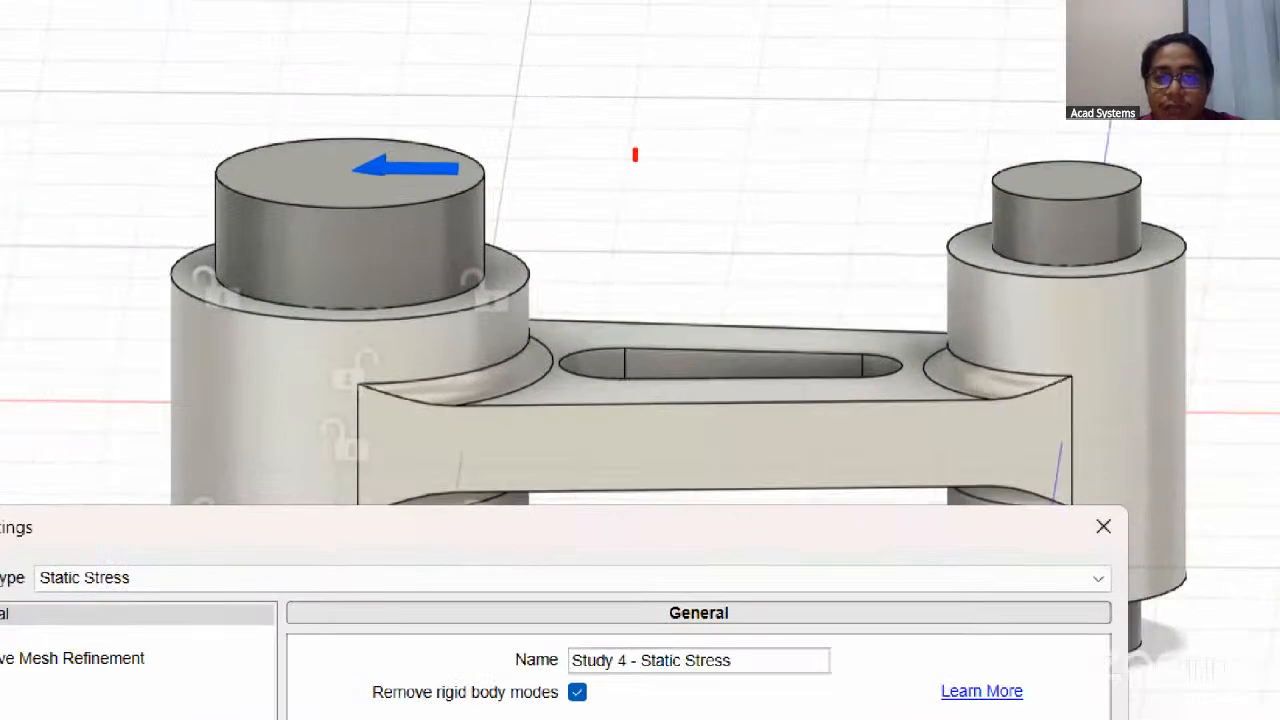
pyautogui.moveTo(635, 160)
pyautogui.mouseDown()
pyautogui.moveTo(631, 243)
pyautogui.moveTo(756, 250)
pyautogui.moveTo(667, 148)
pyautogui.mouseUp()
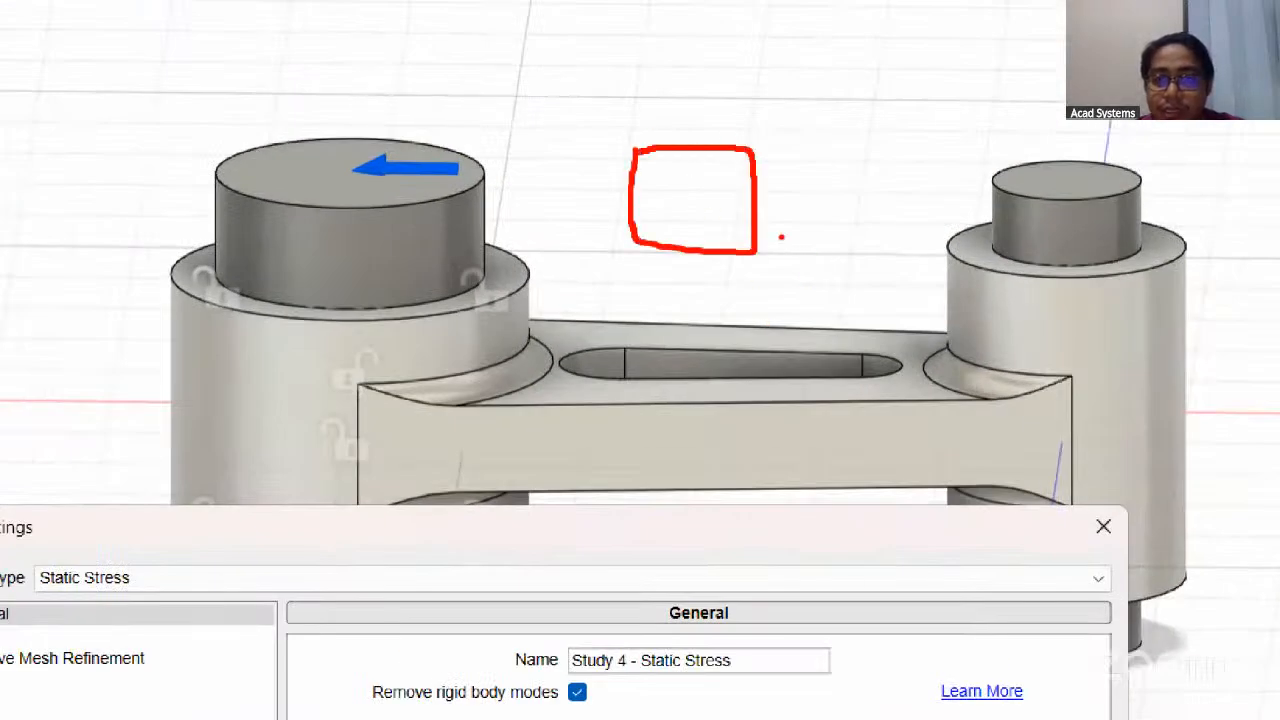
pyautogui.moveTo(757, 191); pyautogui.dragTo(890, 188)
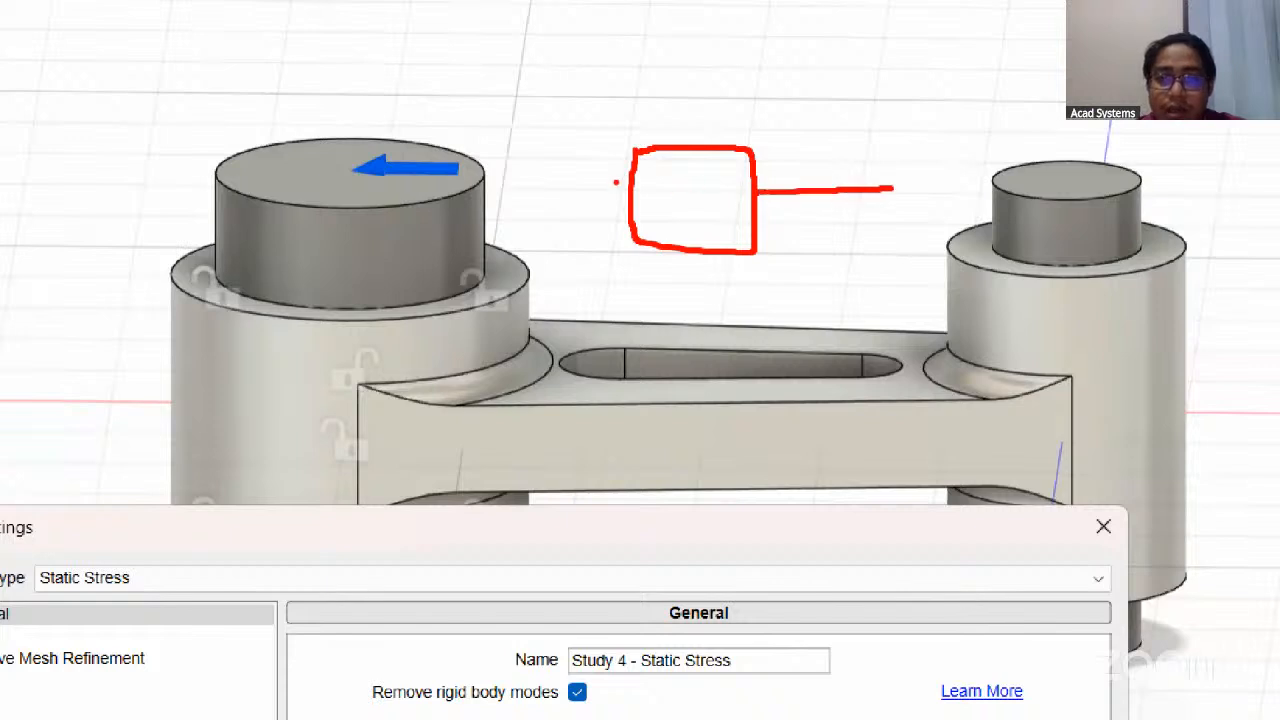
pyautogui.moveTo(540, 245); pyautogui.dragTo(893, 257)
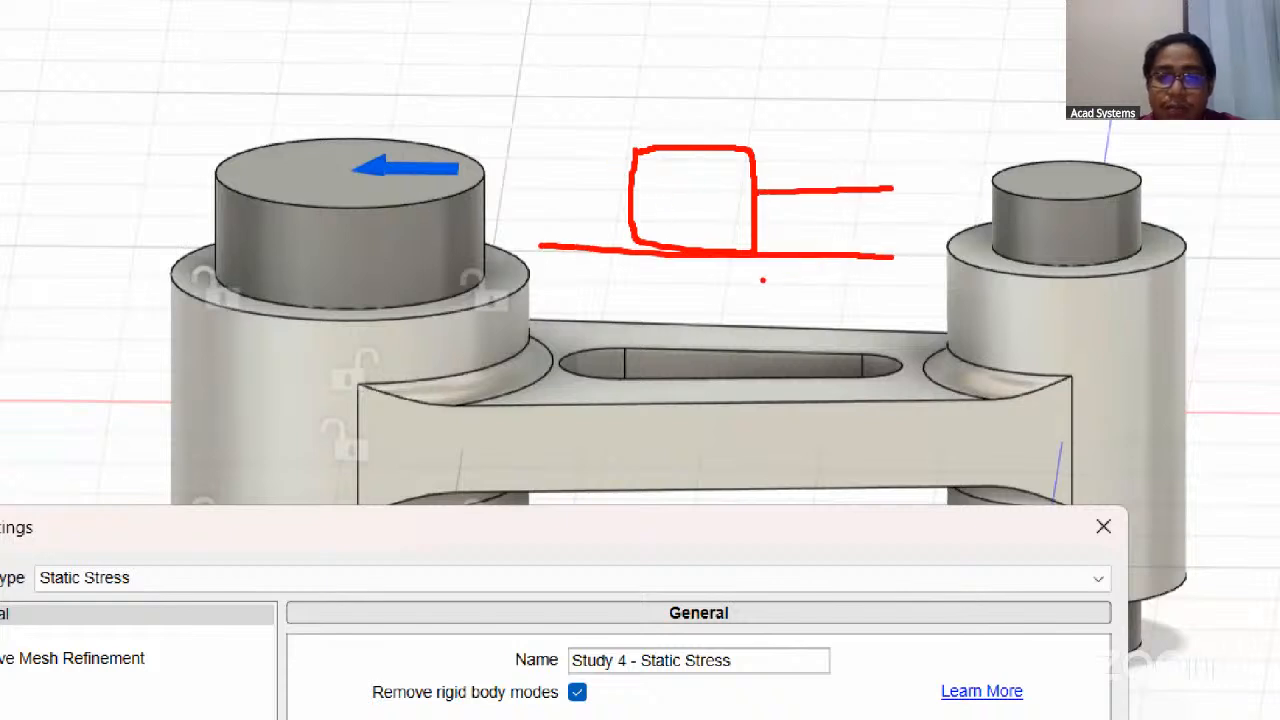
pyautogui.moveTo(692, 62)
pyautogui.mouseDown()
pyautogui.moveTo(692, 128)
pyautogui.moveTo(708, 122)
pyautogui.mouseUp()
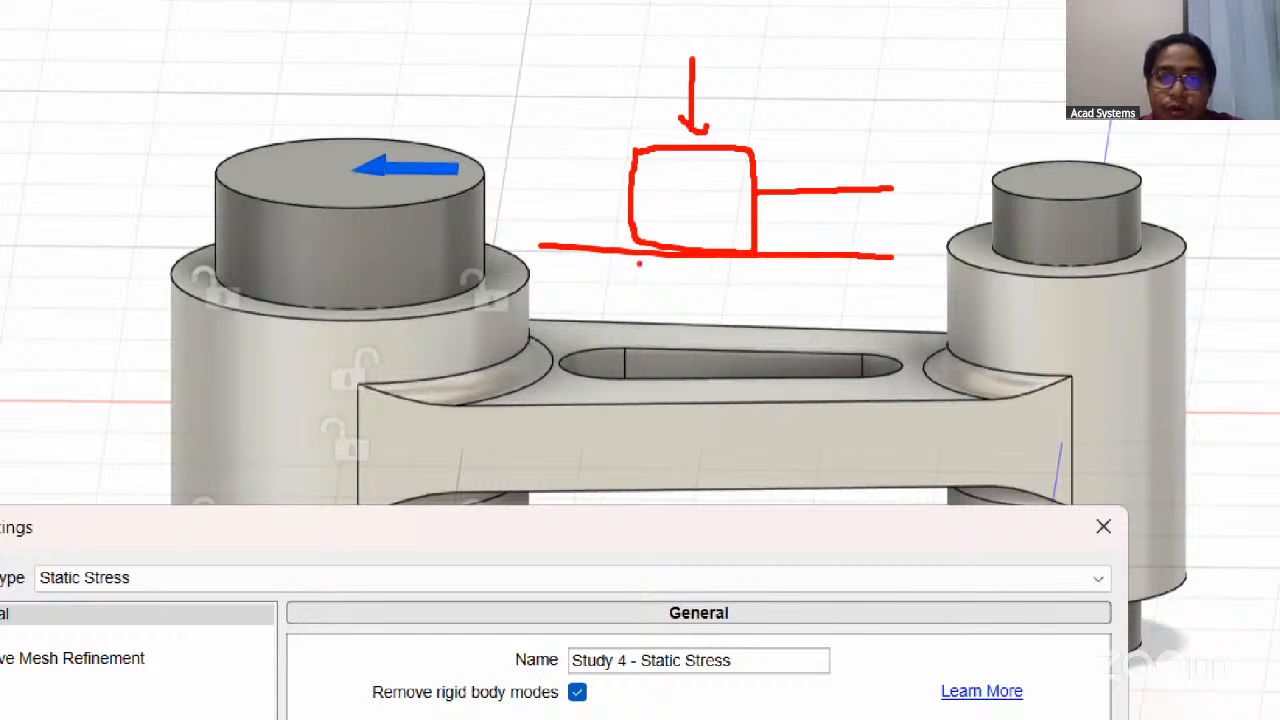
pyautogui.moveTo(580, 247); pyautogui.dragTo(926, 250)
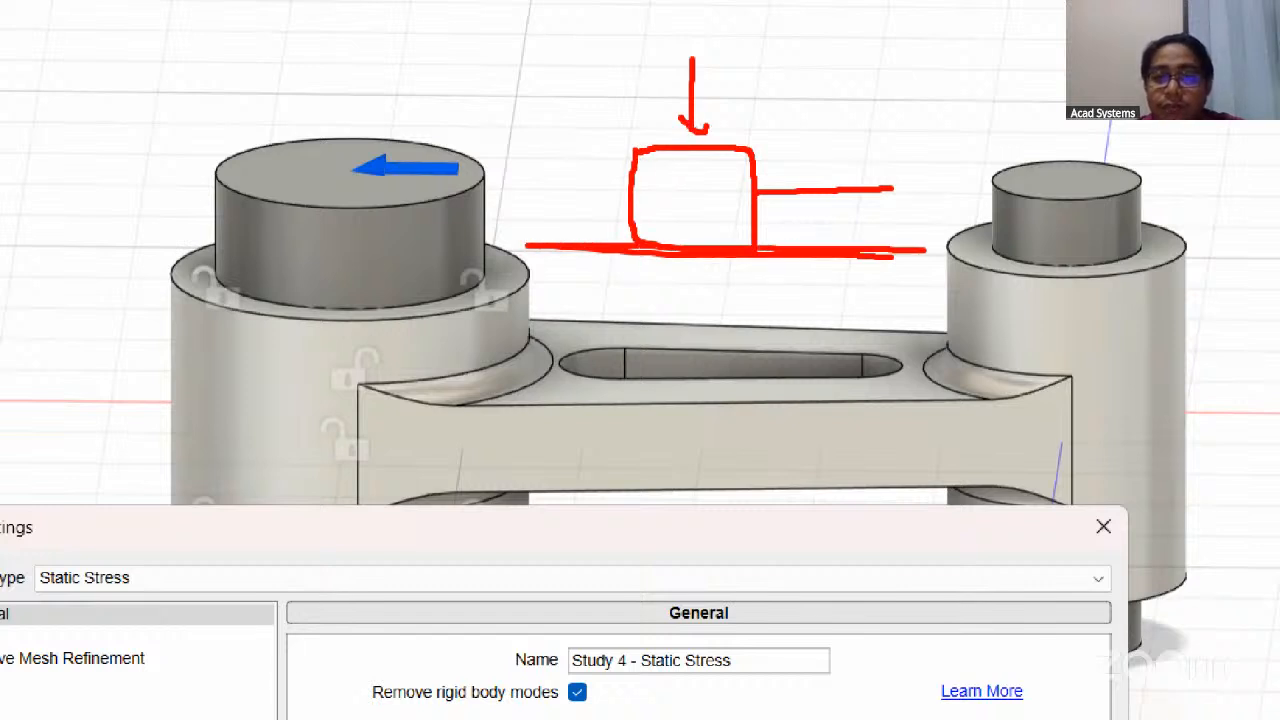
pyautogui.press('Escape')
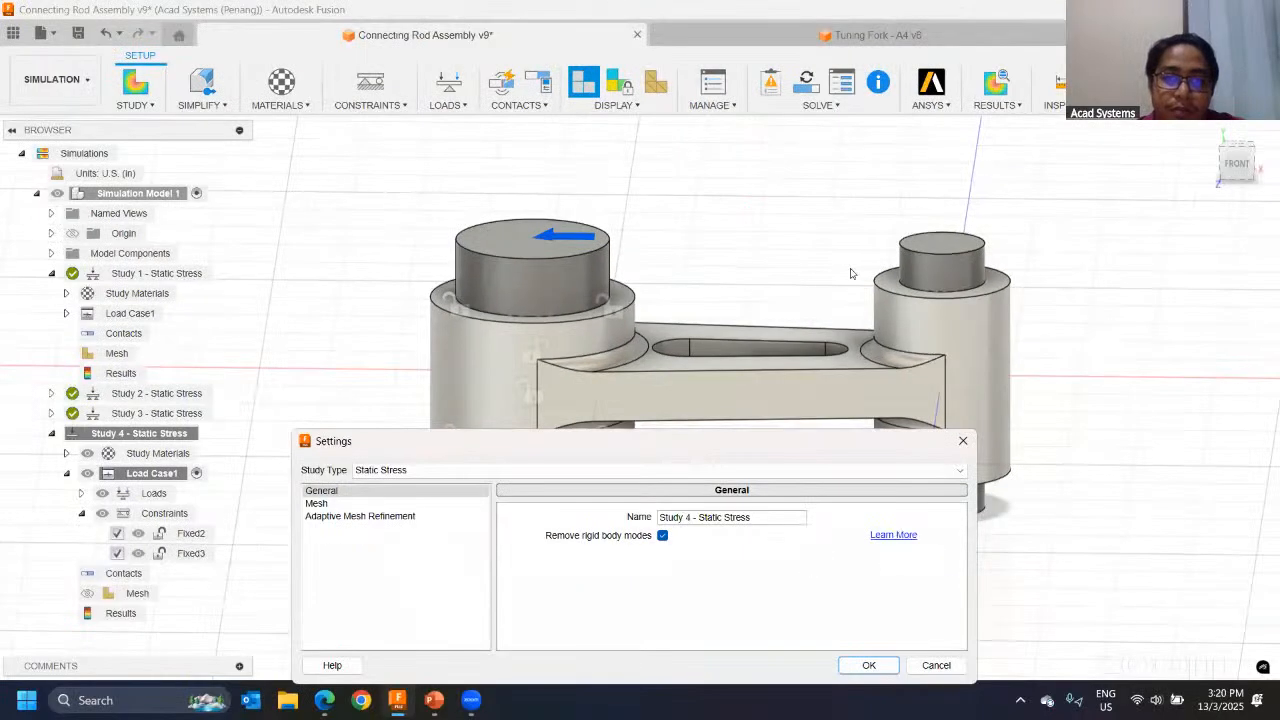
# Step: Sketch on screen an unsupported block with a downward load above it and two downward motion arrows beneath
pyautogui.hotkey('ctrl', '1')
pyautogui.click(626, 221)
pyautogui.moveTo(604, 212)
pyautogui.mouseDown()
pyautogui.moveTo(591, 308)
pyautogui.moveTo(701, 228)
pyautogui.moveTo(604, 212)
pyautogui.mouseUp()
pyautogui.moveTo(667, 106)
pyautogui.mouseDown()
pyautogui.moveTo(666, 206)
pyautogui.moveTo(648, 182)
pyautogui.moveTo(700, 164)
pyautogui.mouseUp()
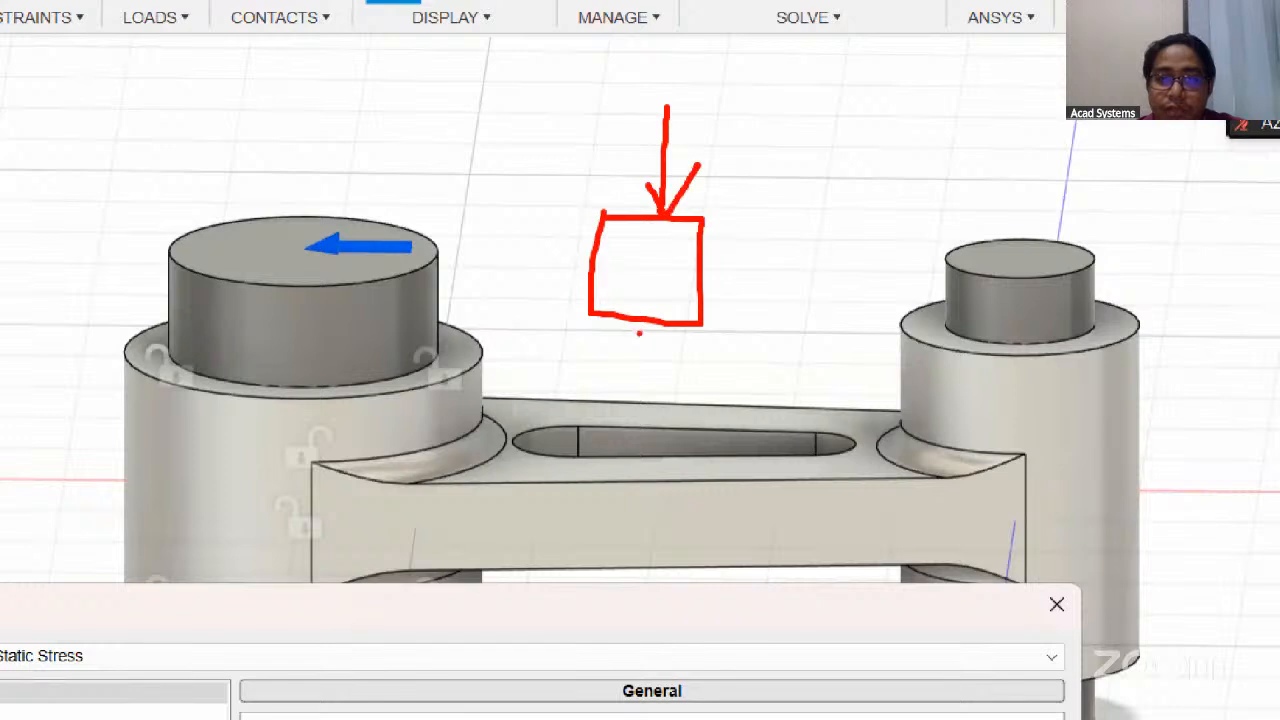
pyautogui.moveTo(631, 347); pyautogui.dragTo(617, 437)
pyautogui.moveTo(598, 383)
pyautogui.mouseDown()
pyautogui.moveTo(617, 438)
pyautogui.moveTo(632, 428)
pyautogui.mouseUp()
pyautogui.moveTo(683, 350); pyautogui.dragTo(685, 458)
pyautogui.moveTo(655, 422); pyautogui.dragTo(710, 425)
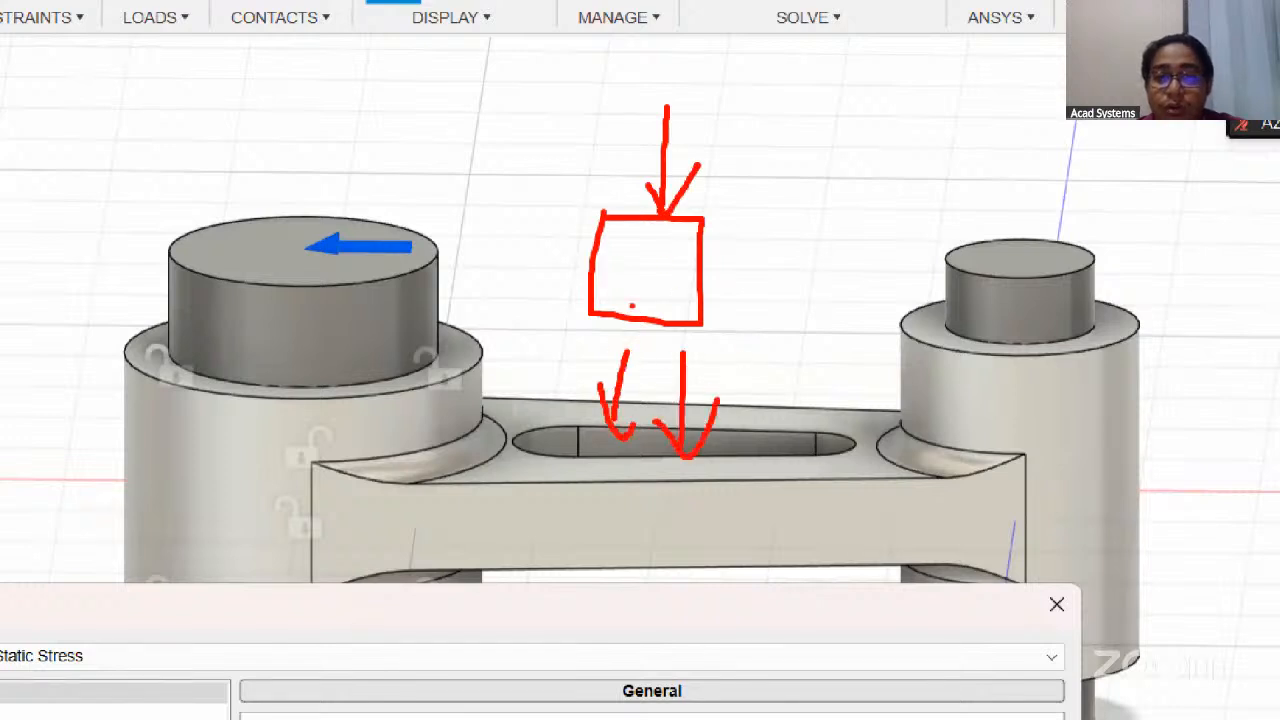
pyautogui.press('Escape')
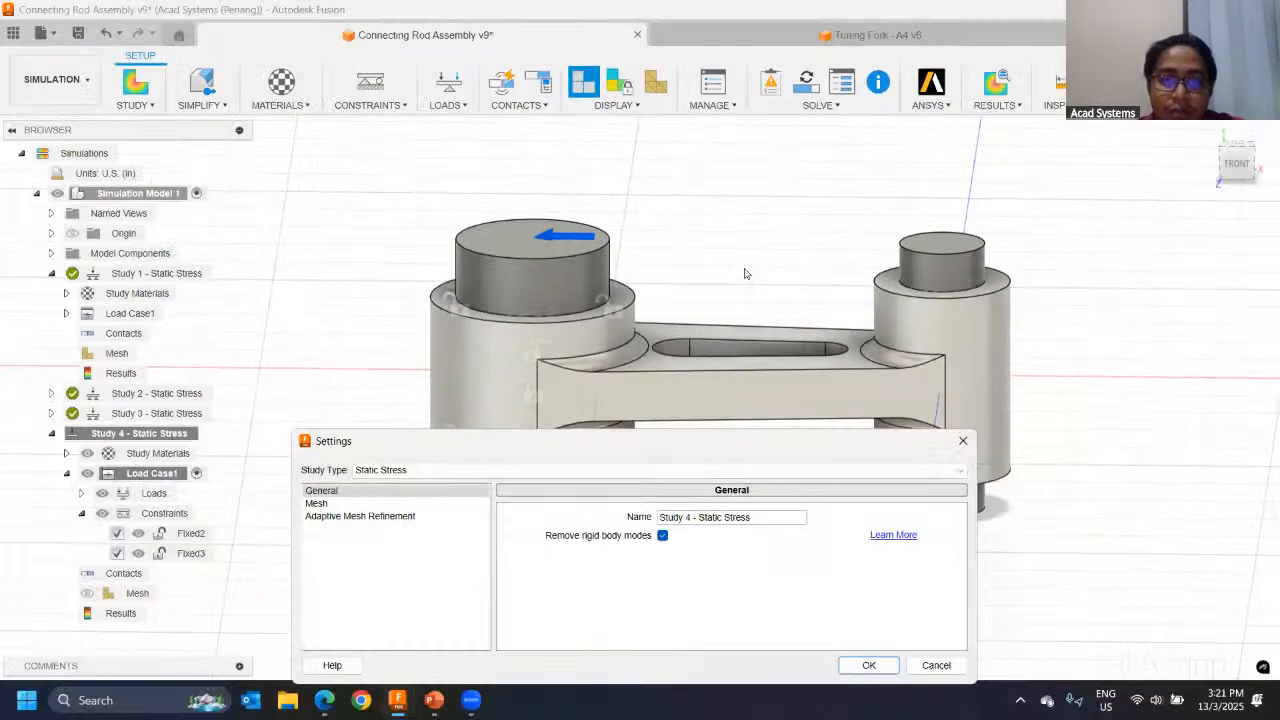
# Step: Sketch on screen a block with opposing horizontal load arrows pushing on both sides
pyautogui.hotkey('ctrl', '1')
pyautogui.moveTo(696, 188)
pyautogui.mouseDown()
pyautogui.moveTo(707, 239)
pyautogui.moveTo(778, 183)
pyautogui.moveTo(695, 188)
pyautogui.mouseUp()
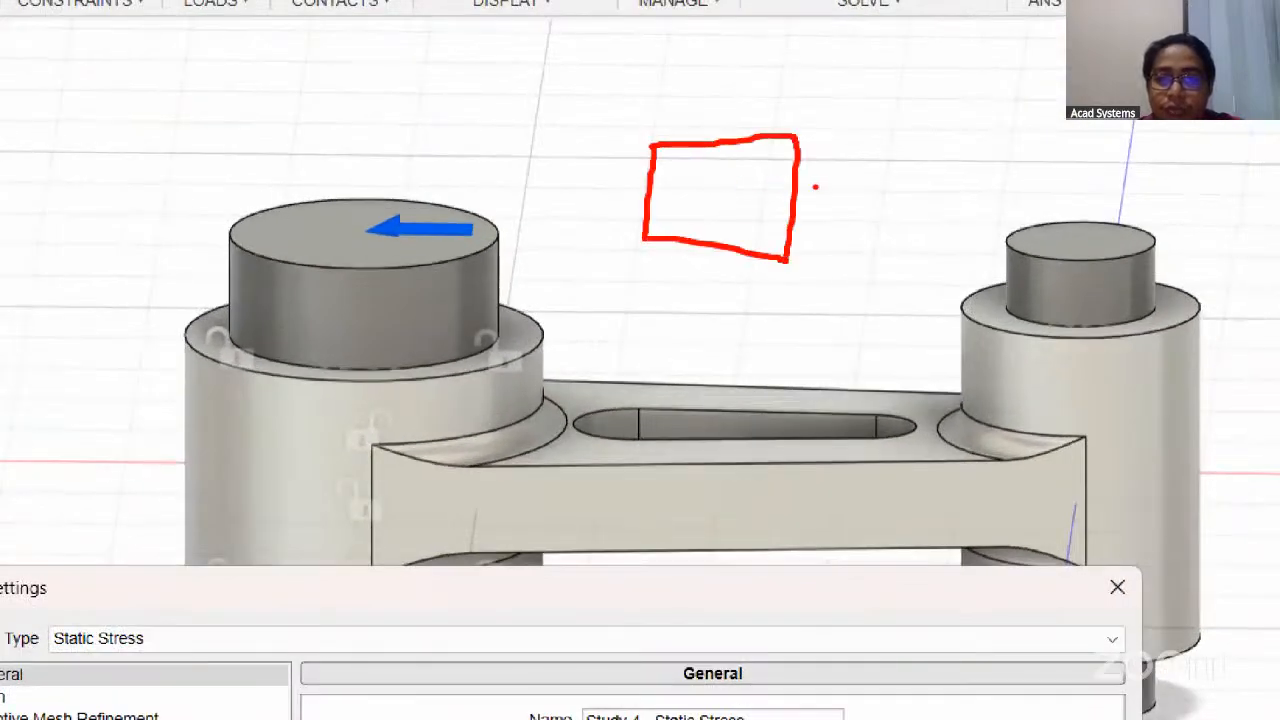
pyautogui.moveTo(806, 196); pyautogui.dragTo(908, 206)
pyautogui.moveTo(836, 178)
pyautogui.mouseDown()
pyautogui.moveTo(800, 196)
pyautogui.moveTo(836, 234)
pyautogui.mouseUp()
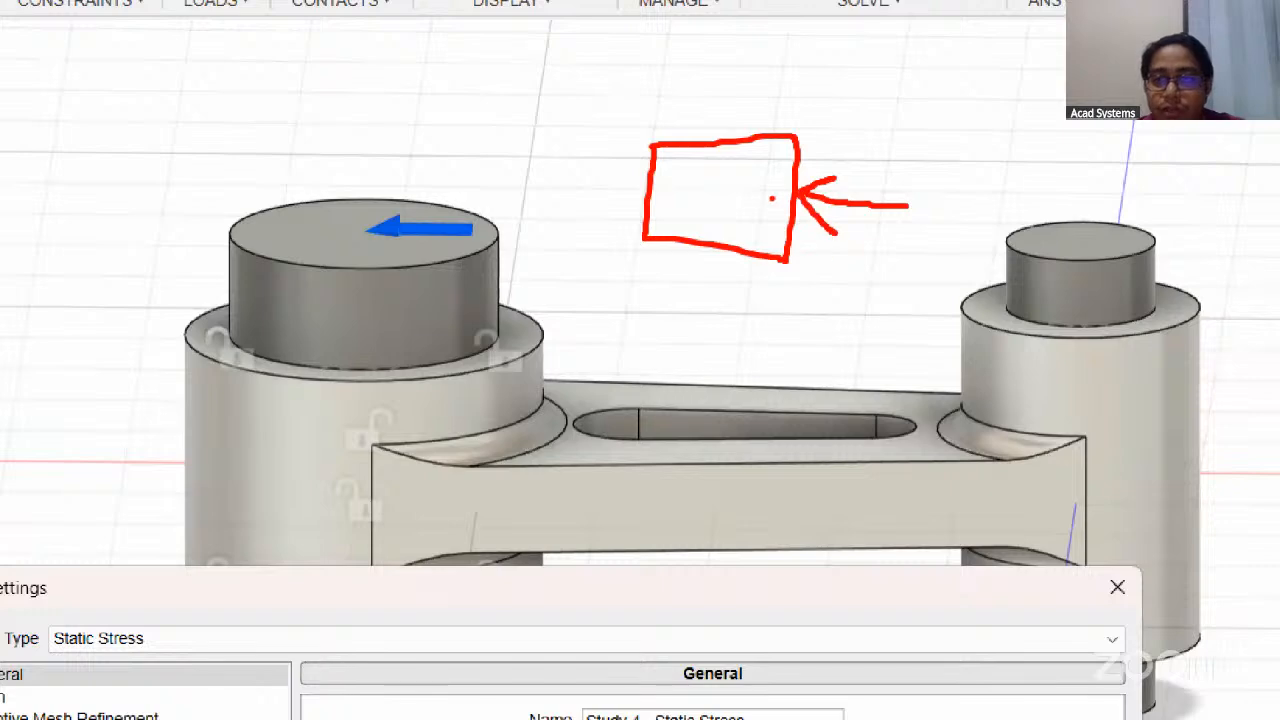
pyautogui.moveTo(527, 184)
pyautogui.mouseDown()
pyautogui.moveTo(615, 193)
pyautogui.moveTo(596, 227)
pyautogui.mouseUp()
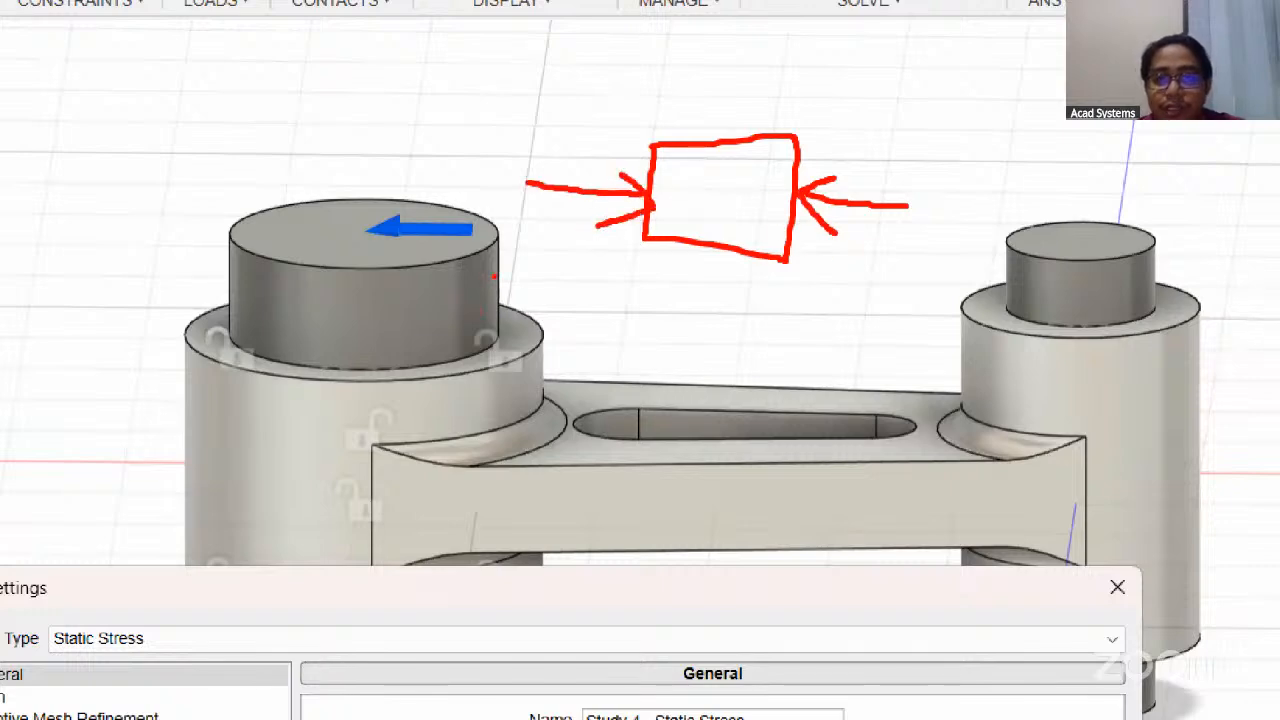
pyautogui.press('Escape')
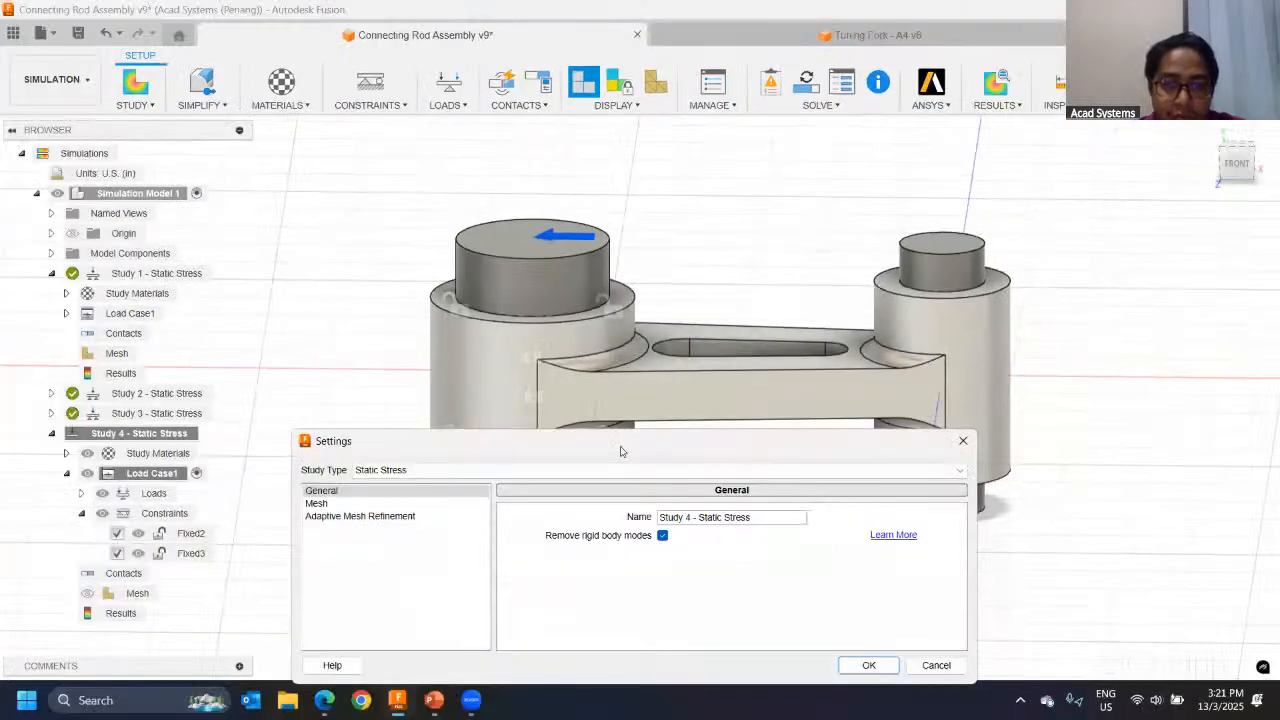
# Step: Accept the Study 4 settings with Remove rigid body modes enabled
pyautogui.moveTo(640, 449); pyautogui.dragTo(564, 236)
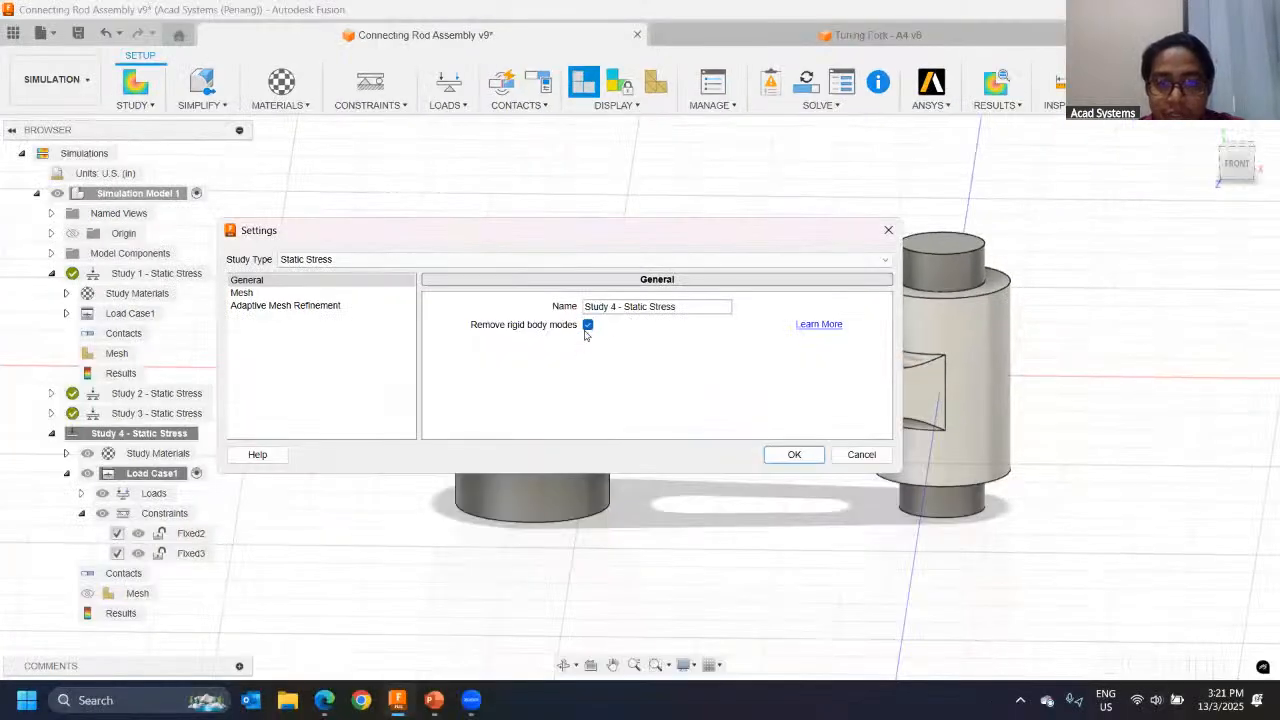
pyautogui.click(793, 454)
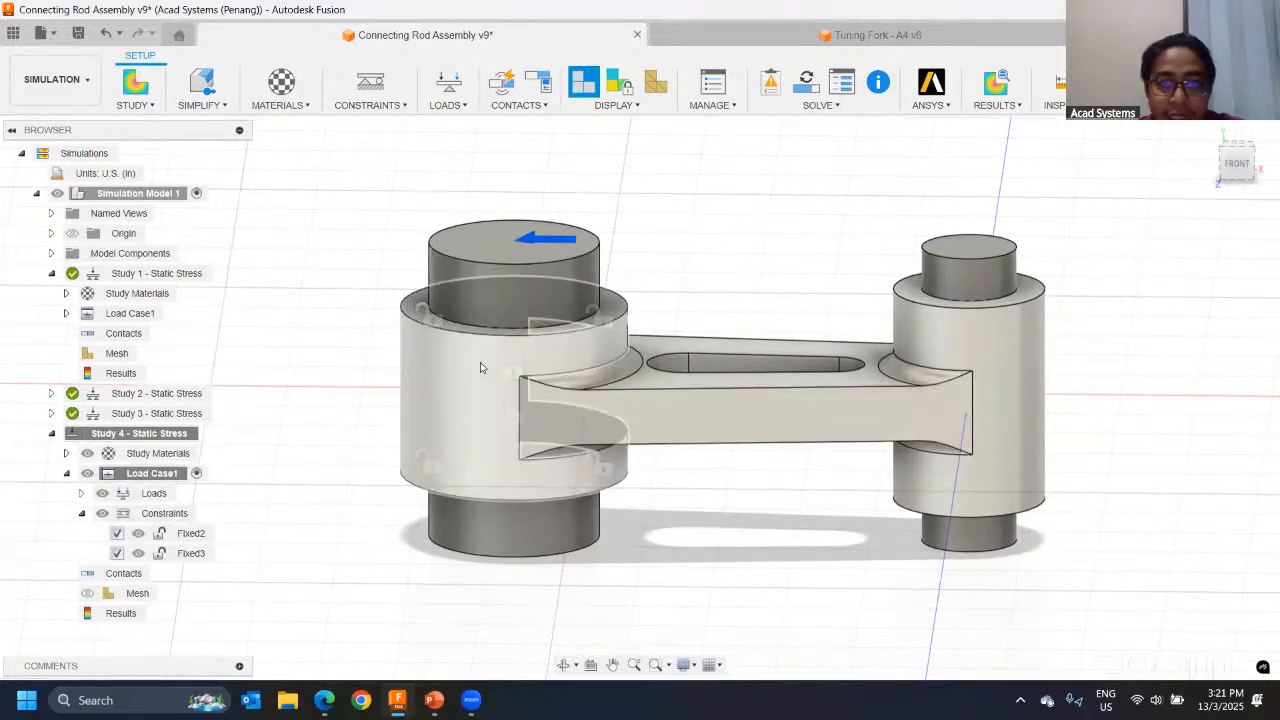
pyautogui.moveTo(516, 380)
pyautogui.keyDown('shift'); pyautogui.mouseDown(button='middle')
pyautogui.moveTo(657, 364)
pyautogui.moveTo(509, 389)
pyautogui.mouseUp(button='middle'); pyautogui.keyUp('shift')
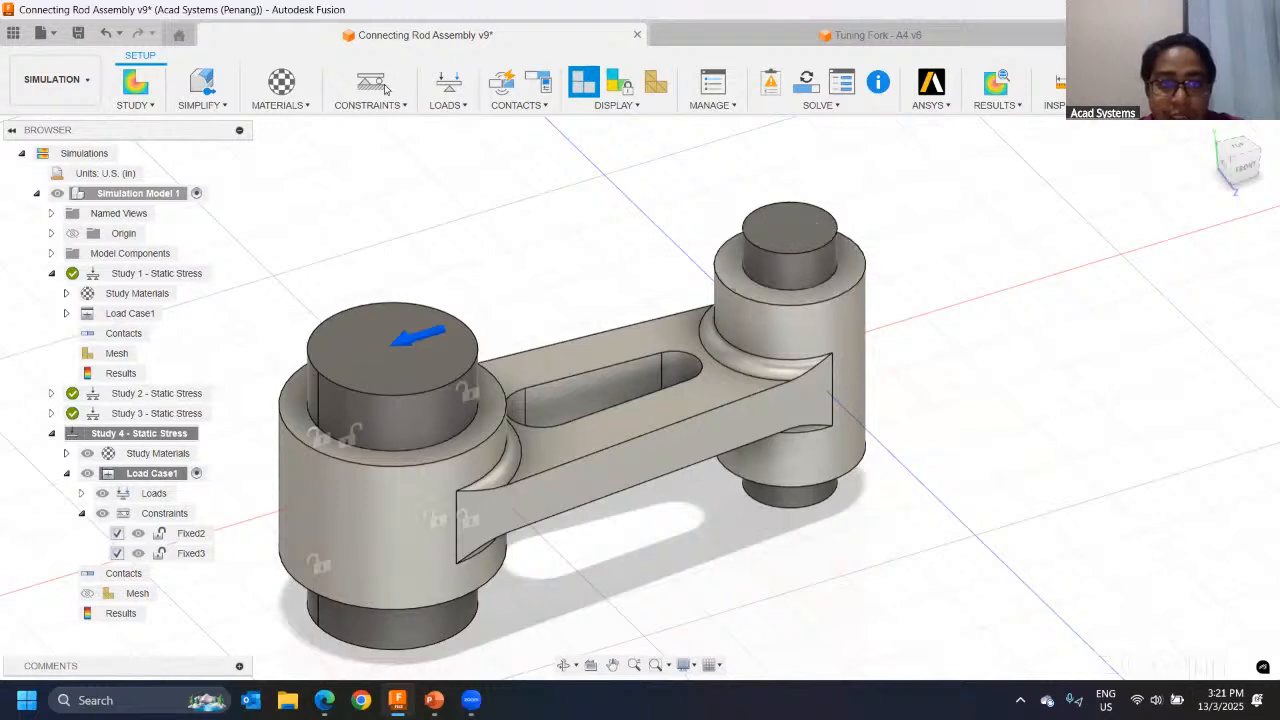
pyautogui.click(448, 85)
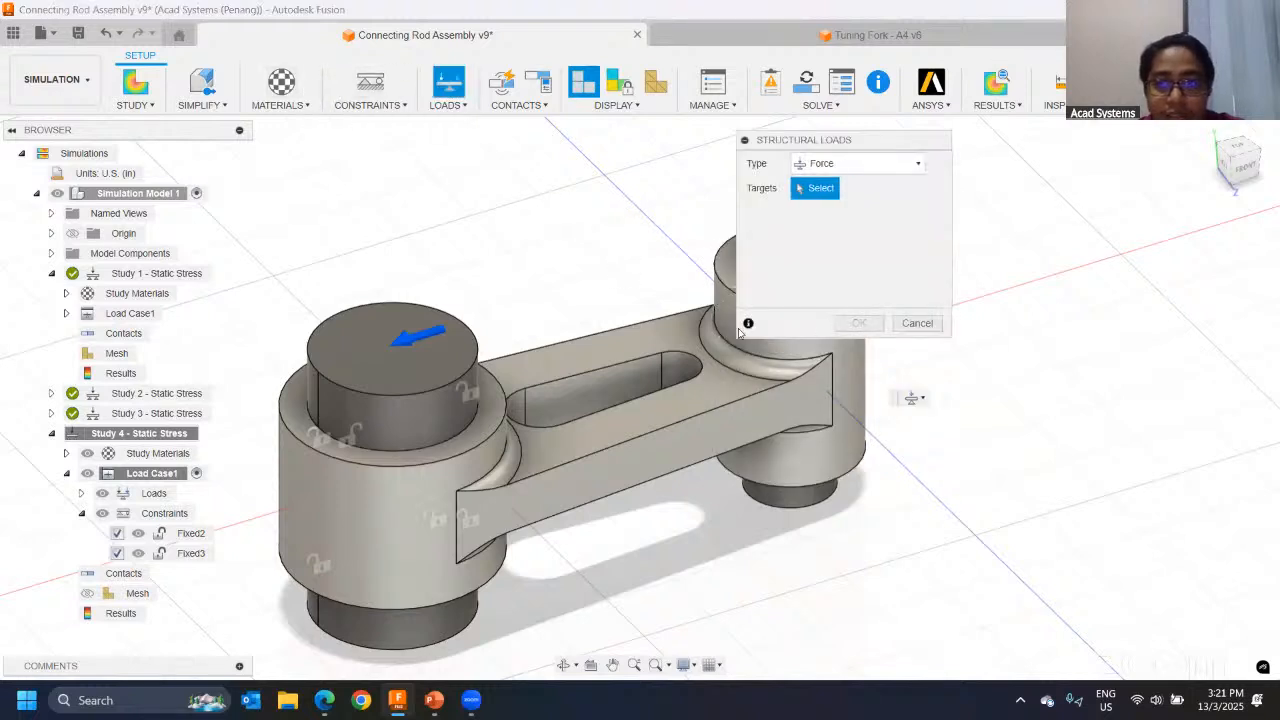
pyautogui.moveTo(740, 333); pyautogui.dragTo(550, 335, button='middle')
pyautogui.click(566, 274)
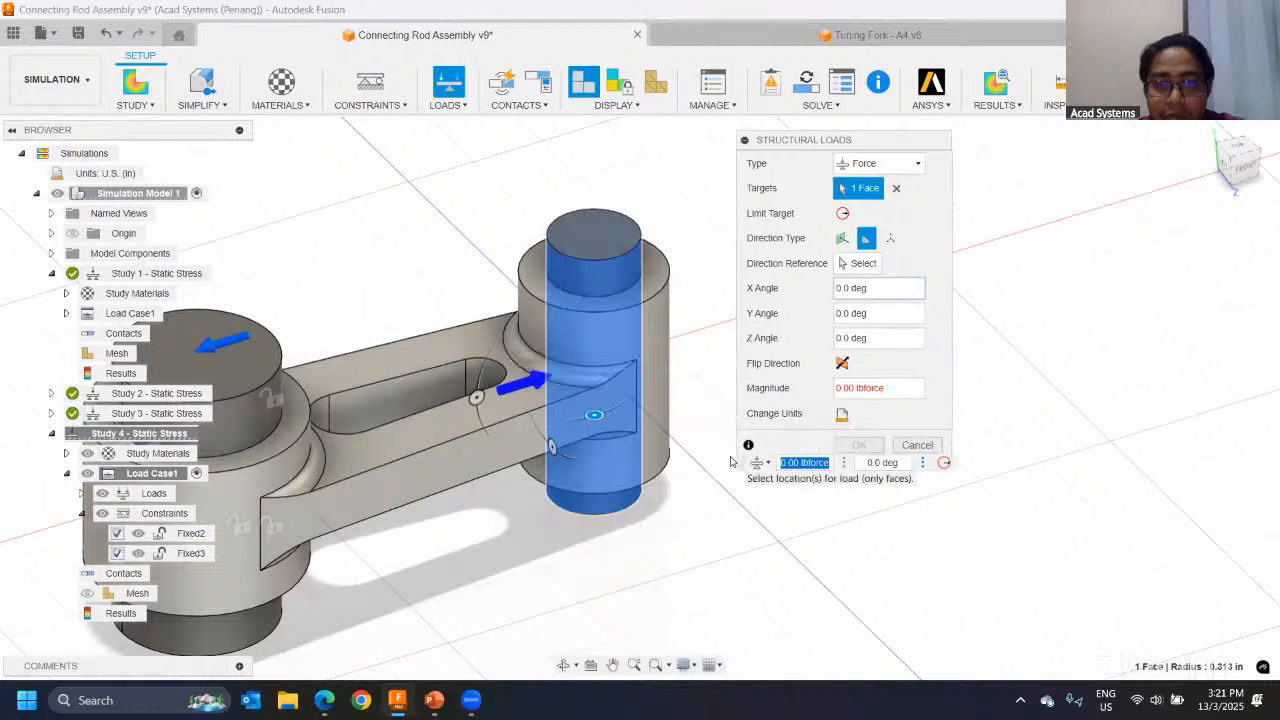
pyautogui.click(905, 445)
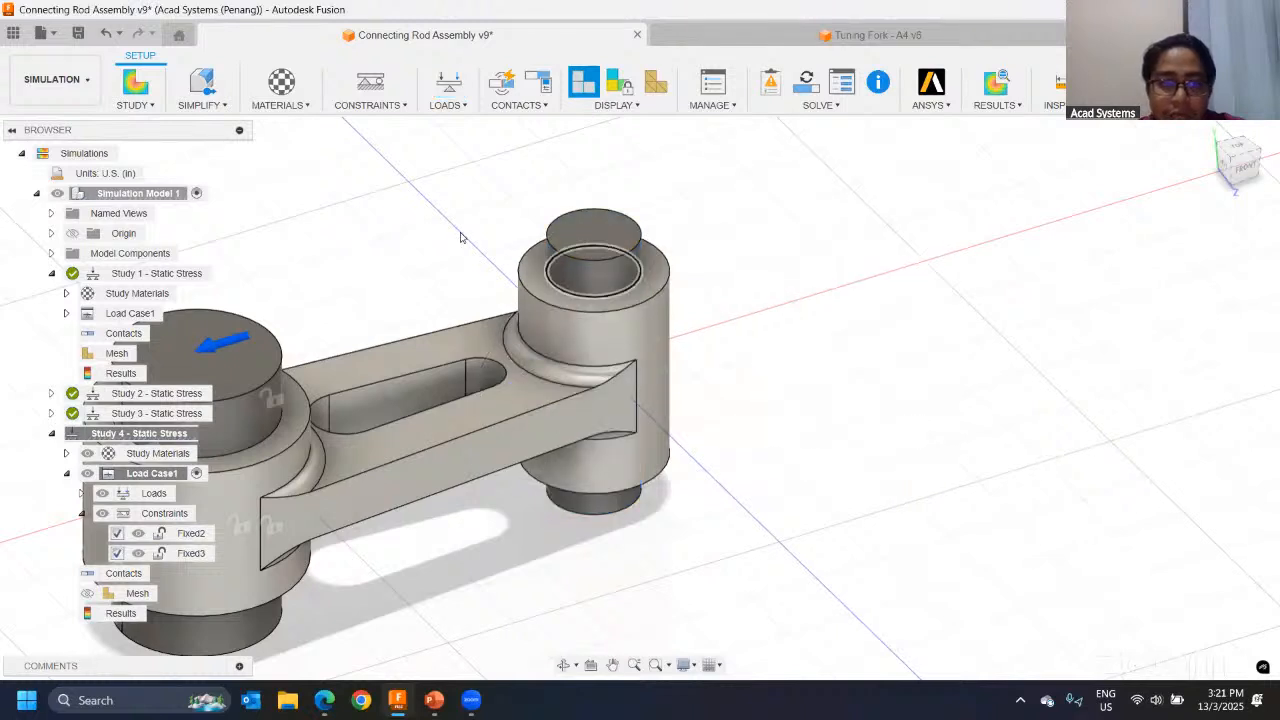
# Step: Start a structural force load targeting both flat end faces of the small pin
pyautogui.click(450, 88)
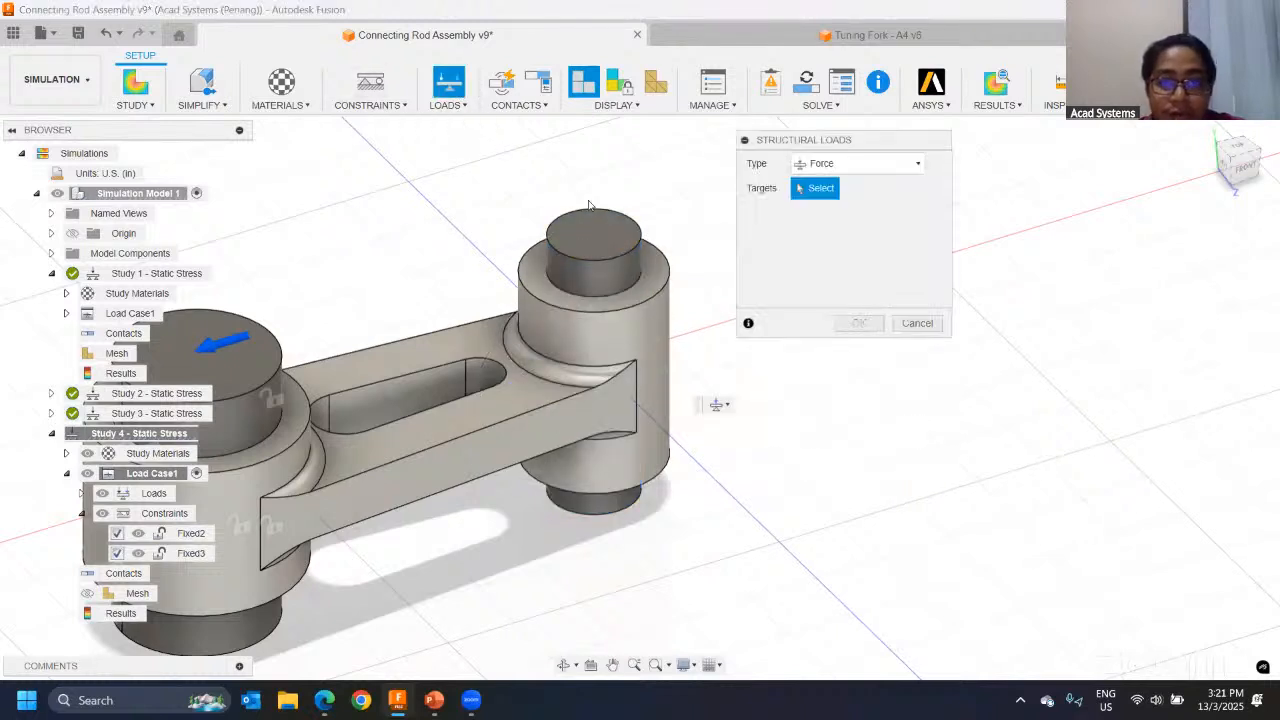
pyautogui.click(594, 228)
pyautogui.keyDown('shift'); pyautogui.moveTo(740, 566); pyautogui.dragTo(628, 470, button='middle'); pyautogui.keyUp('shift')
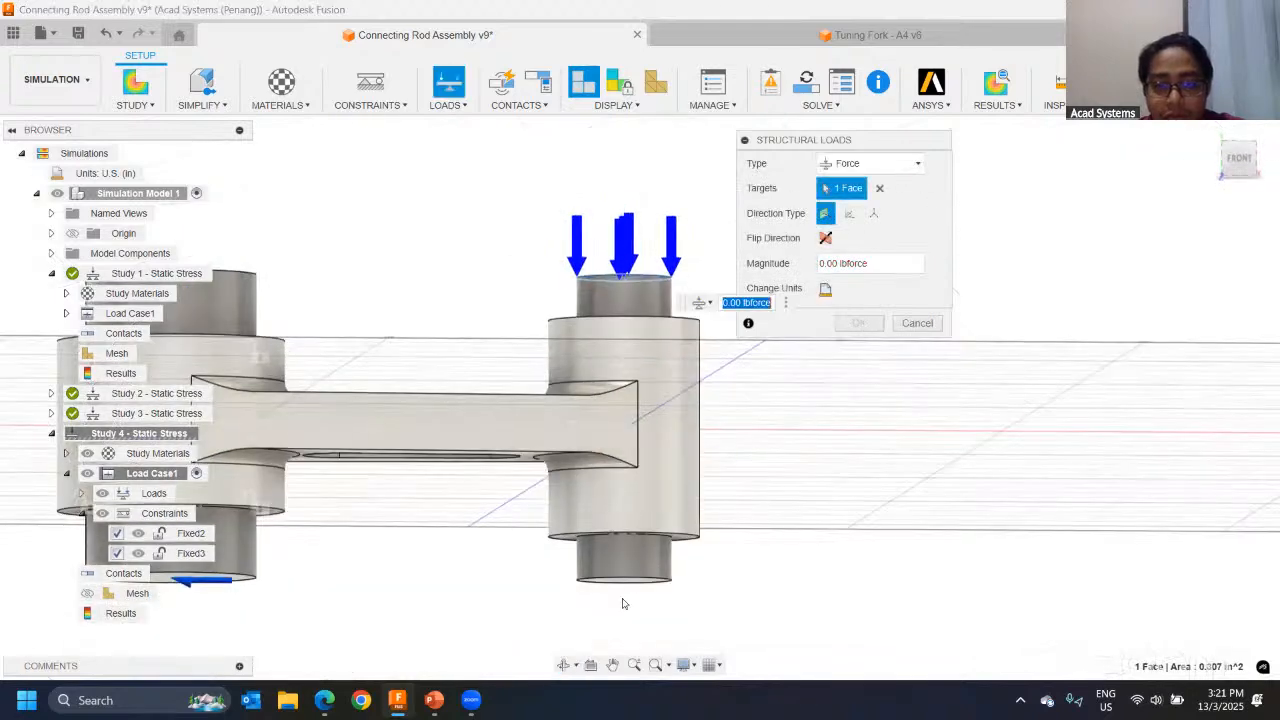
pyautogui.keyDown('shift'); pyautogui.moveTo(622, 600); pyautogui.dragTo(616, 560, button='middle'); pyautogui.keyUp('shift')
pyautogui.click(629, 567)
pyautogui.scroll(-1, 511, 415)
pyautogui.scroll(-1, 511, 415)
pyautogui.keyDown('shift'); pyautogui.moveTo(492, 368); pyautogui.dragTo(490, 438, button='middle'); pyautogui.keyUp('shift')
# Step: Define the small pin's force by X, Y and Z components with Fx 2000 lbforce and apply it
pyautogui.click(882, 241)
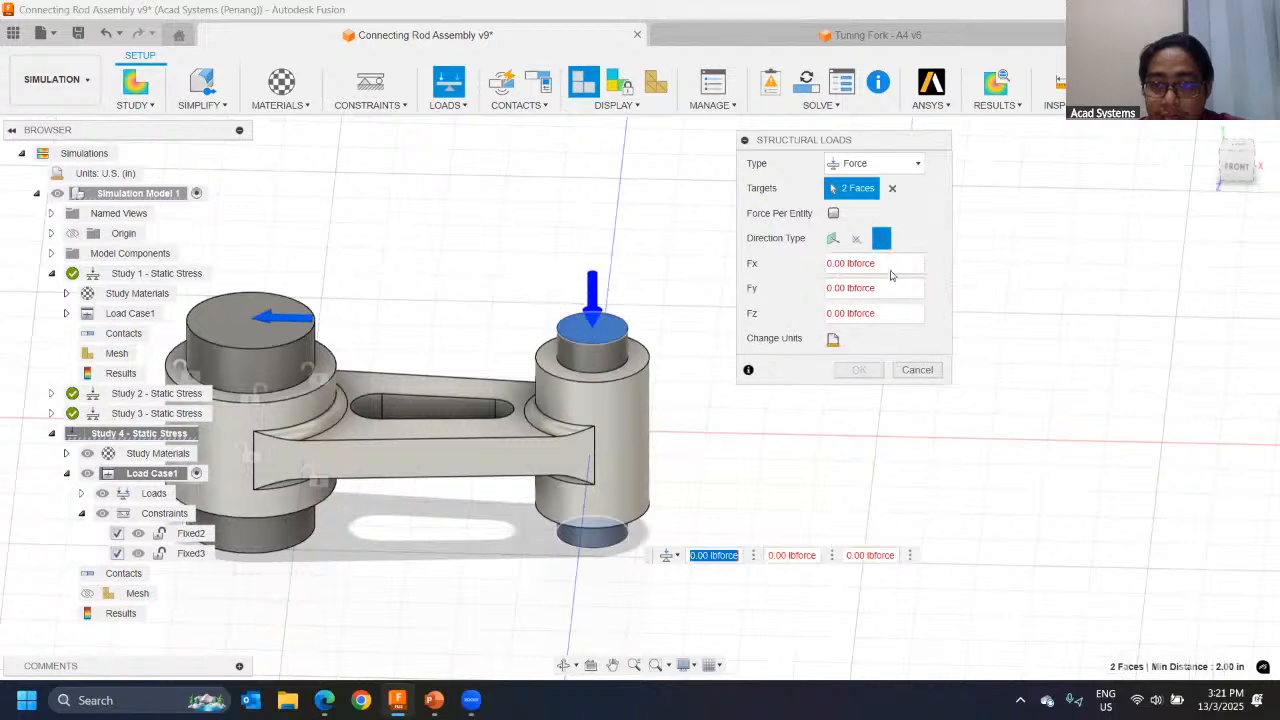
pyautogui.write('200')
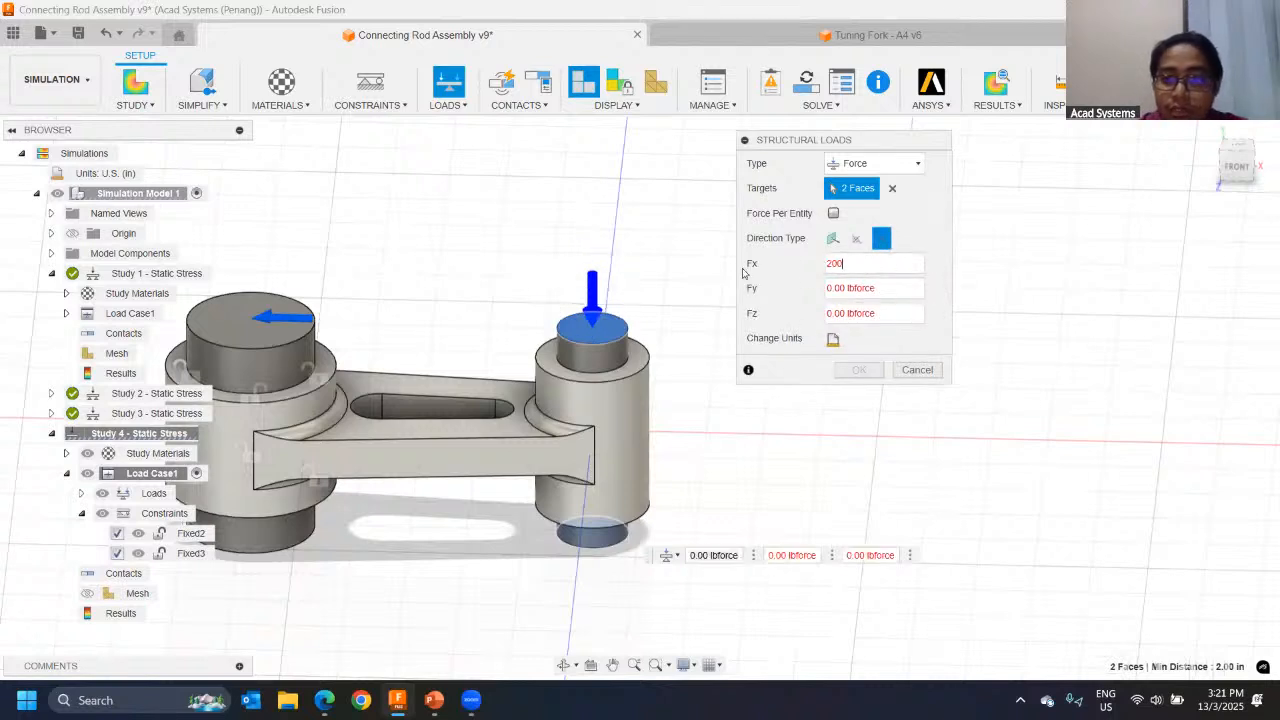
pyautogui.write('0')
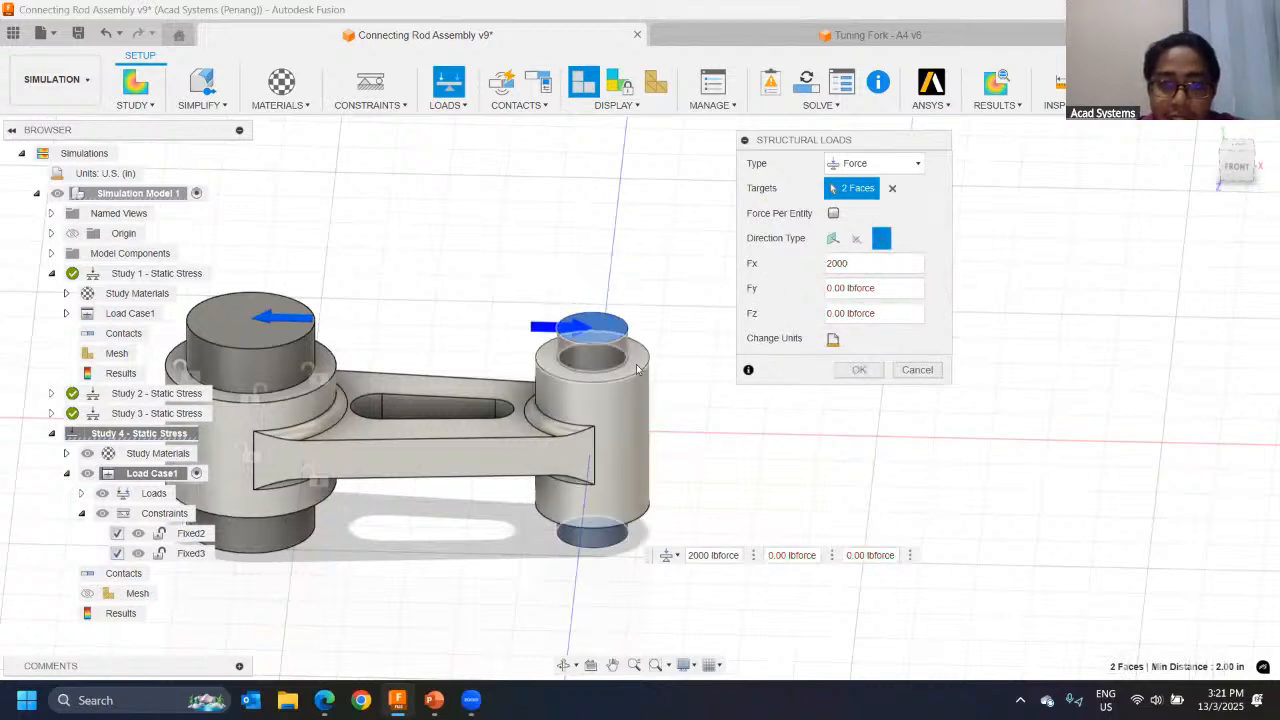
pyautogui.keyDown('shift'); pyautogui.moveTo(536, 498); pyautogui.dragTo(545, 455, button='middle'); pyautogui.keyUp('shift')
pyautogui.click(860, 372)
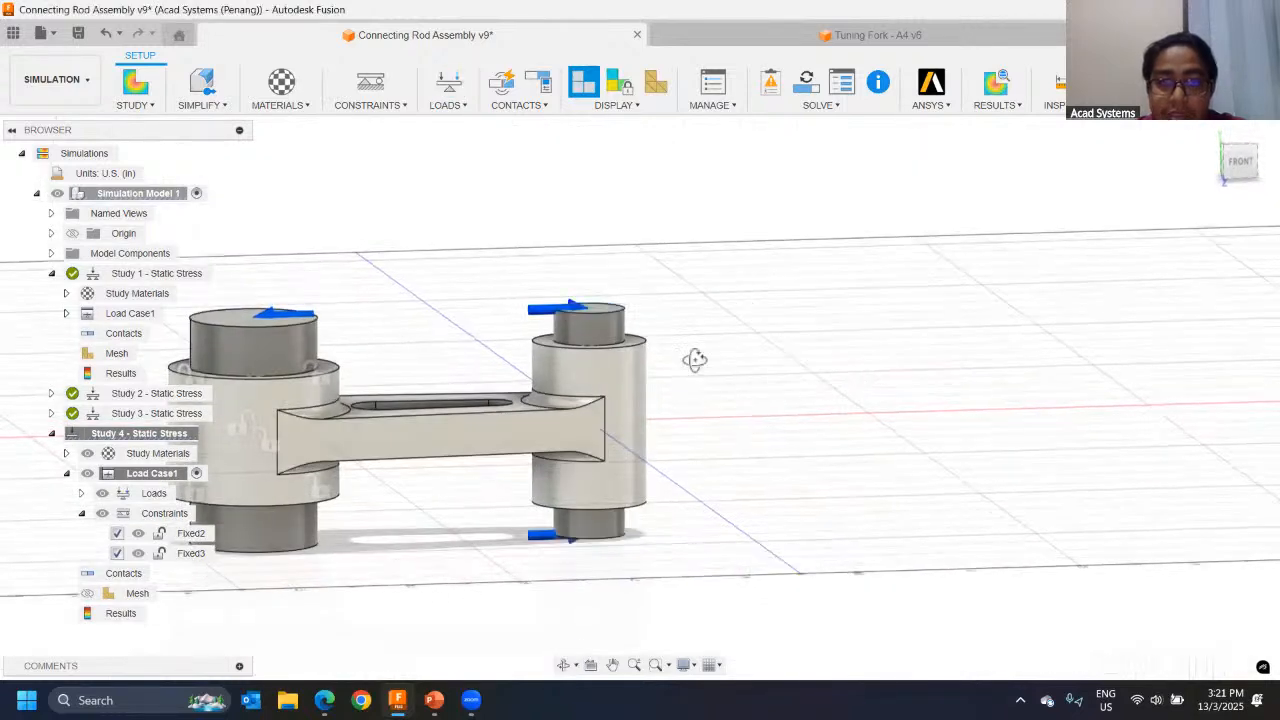
# Step: Submit Study 4 - Static Stress for solving and dismiss the job status window
pyautogui.keyDown('shift'); pyautogui.moveTo(694, 360); pyautogui.dragTo(560, 240, button='middle'); pyautogui.keyUp('shift')
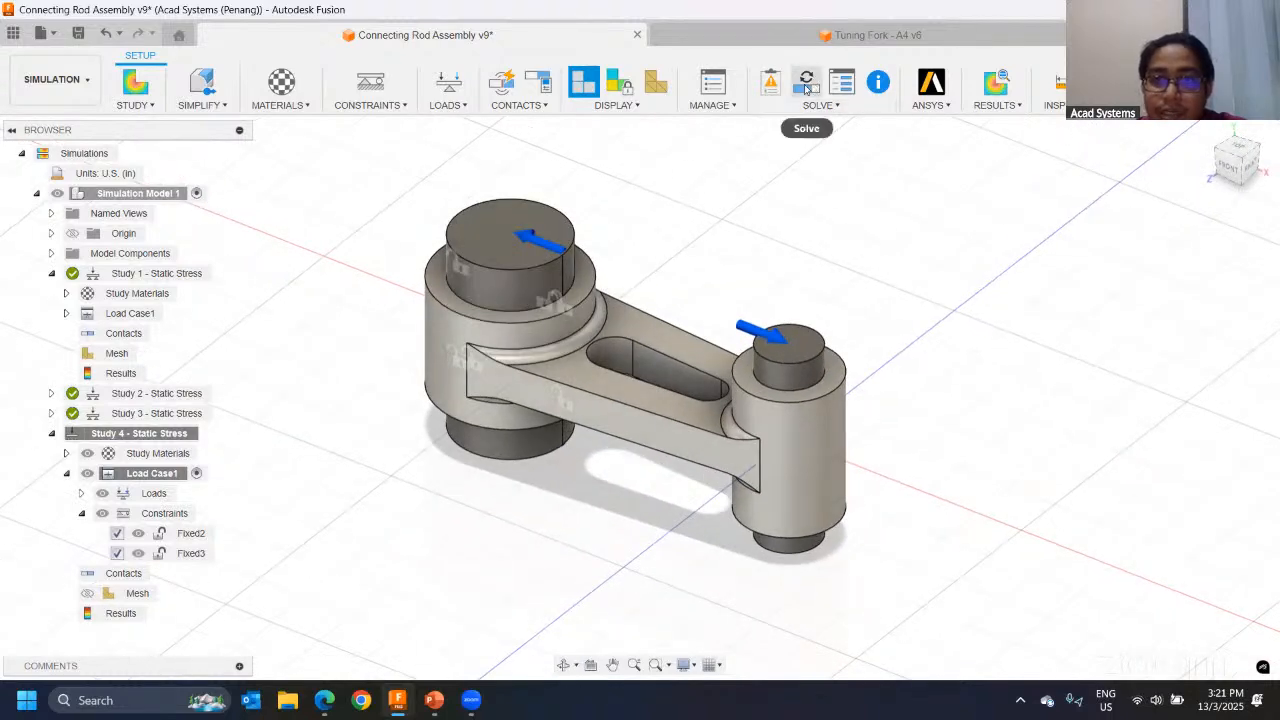
pyautogui.click(806, 88)
pyautogui.click(869, 565)
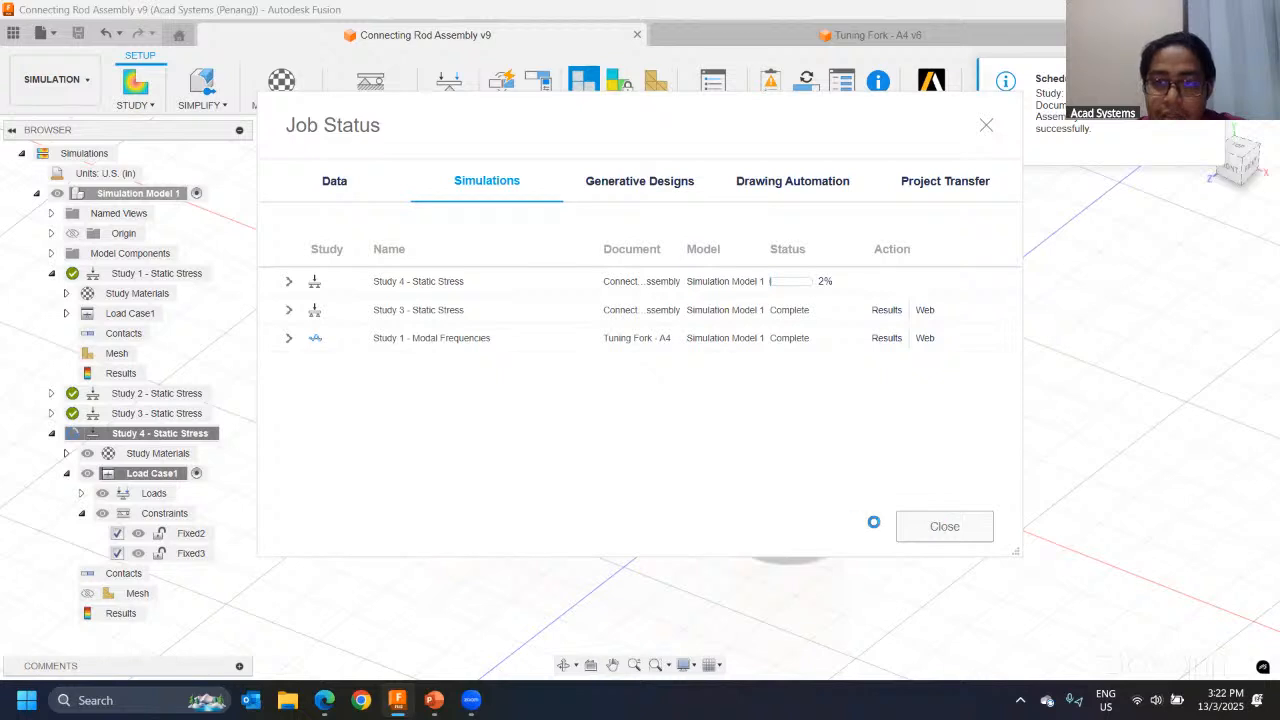
pyautogui.click(930, 525)
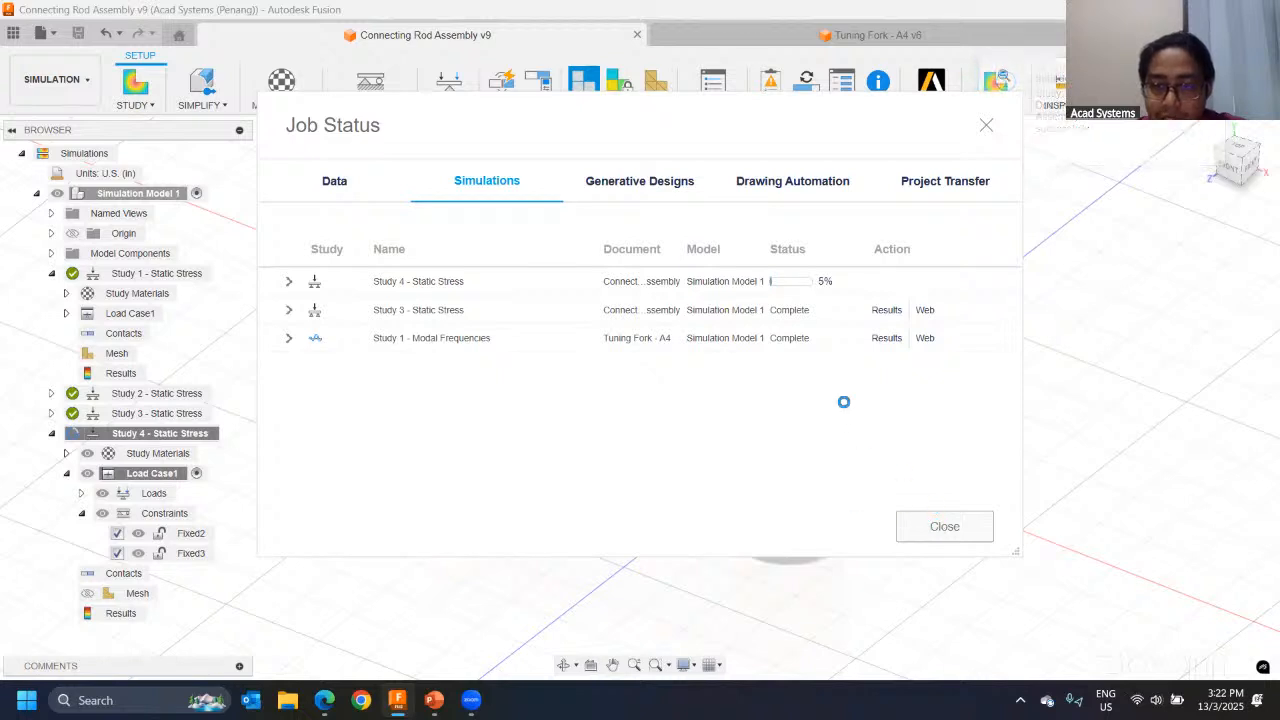
# Step: Collapse Study 4, activate Study 2 - Static Stress and view its safety factor results from the front
pyautogui.click(52, 433)
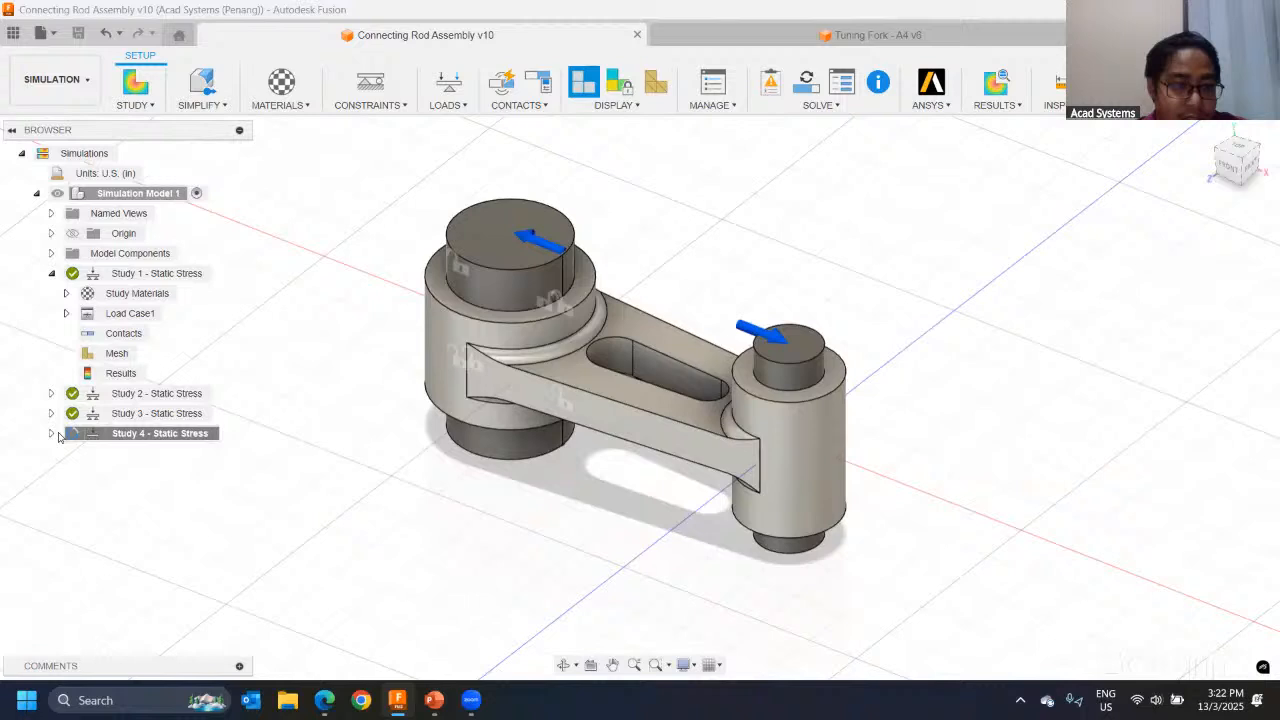
pyautogui.rightClick(145, 396)
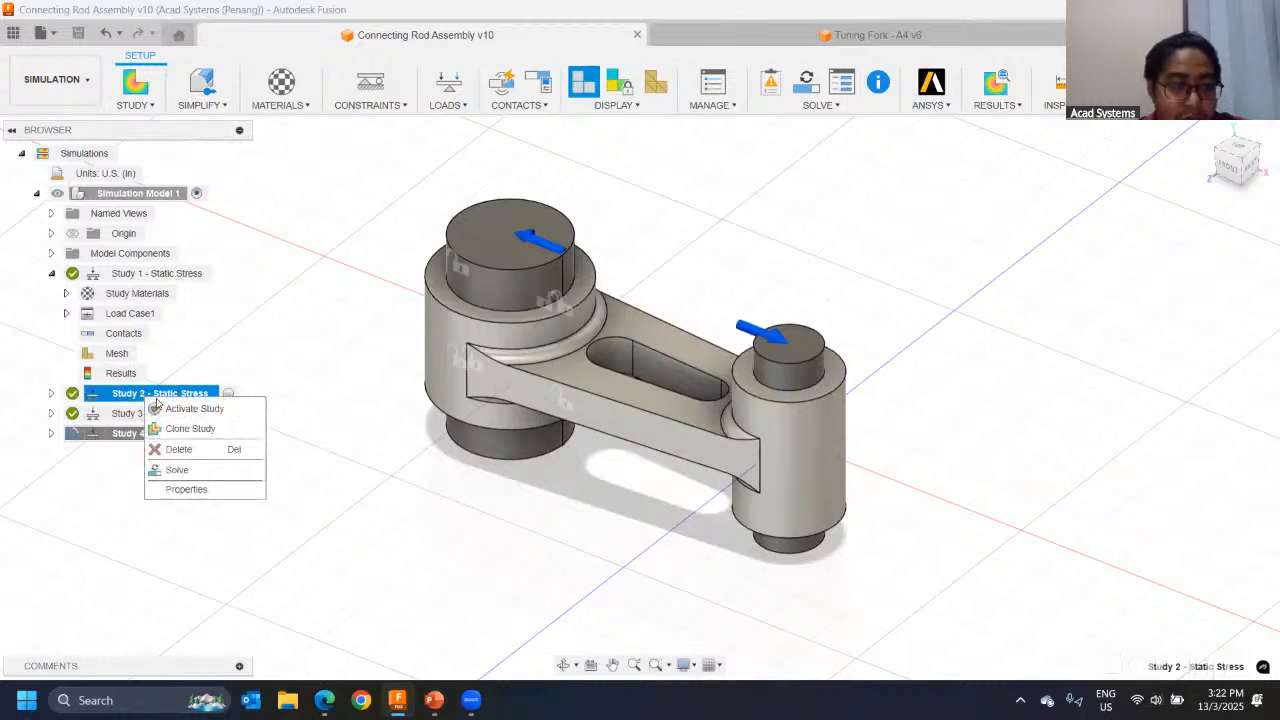
pyautogui.click(195, 409)
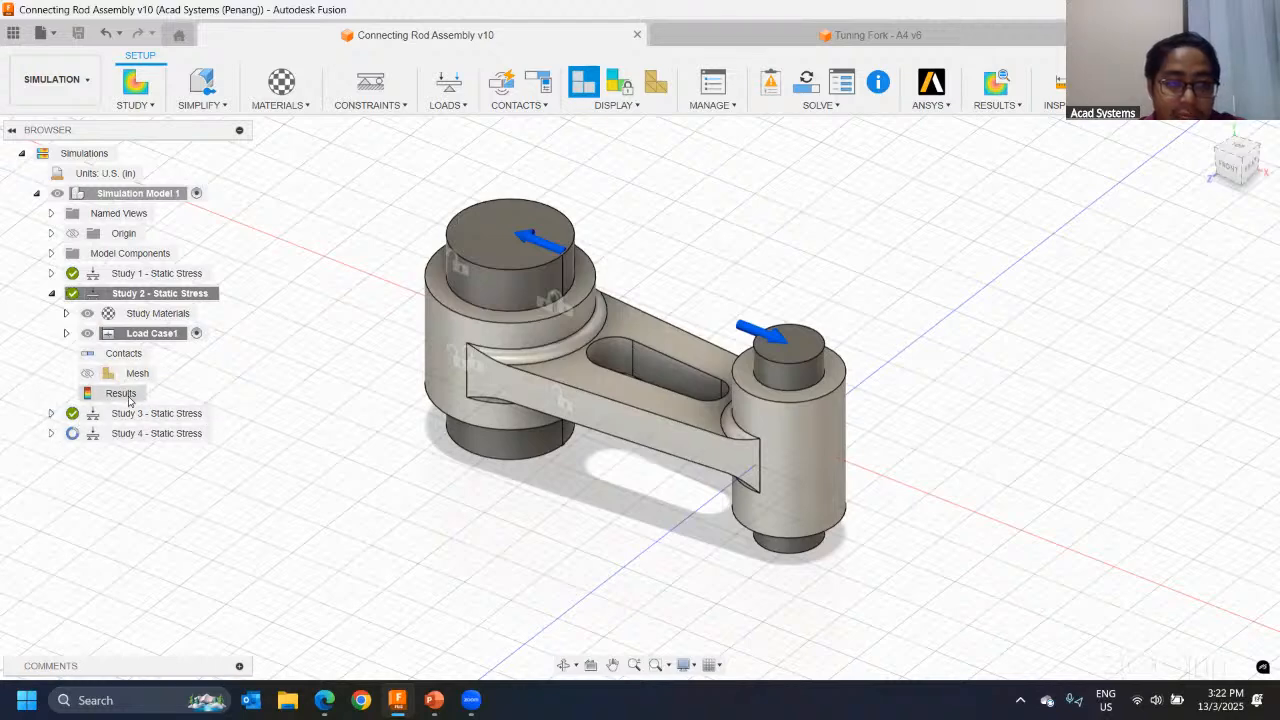
pyautogui.click(997, 88)
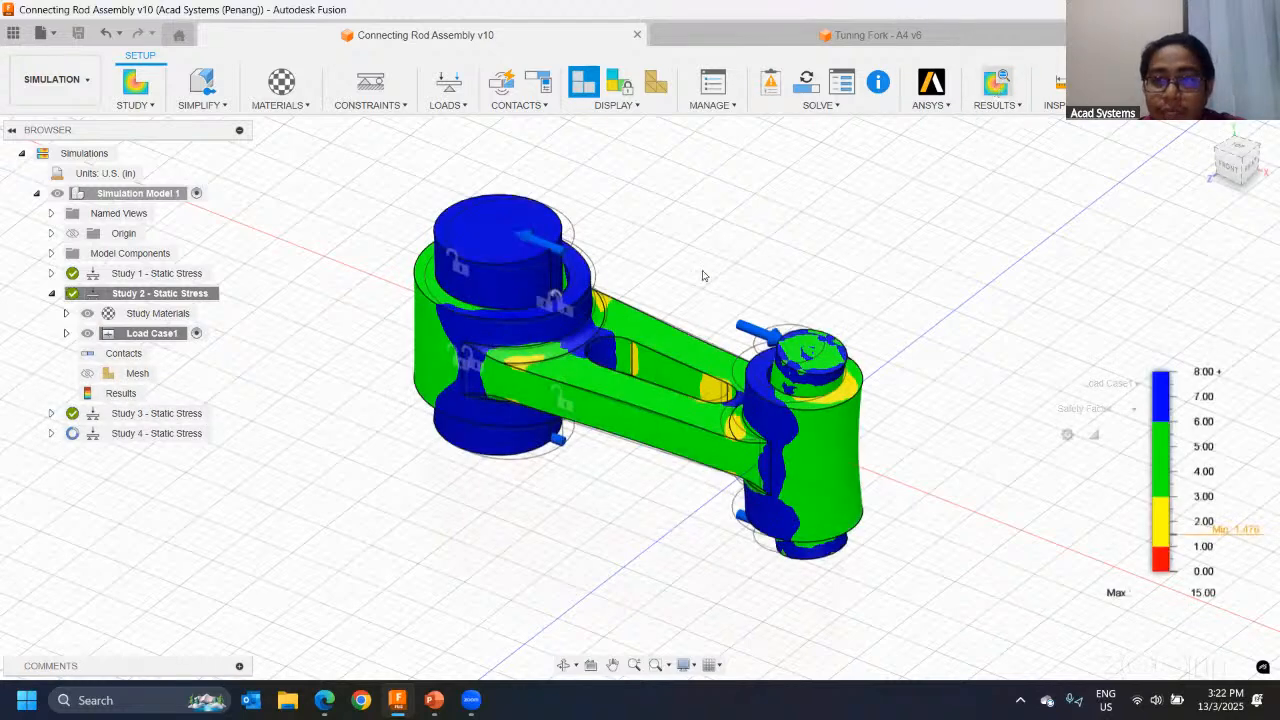
pyautogui.keyDown('shift'); pyautogui.moveTo(795, 370); pyautogui.dragTo(1014, 346, button='middle'); pyautogui.keyUp('shift')
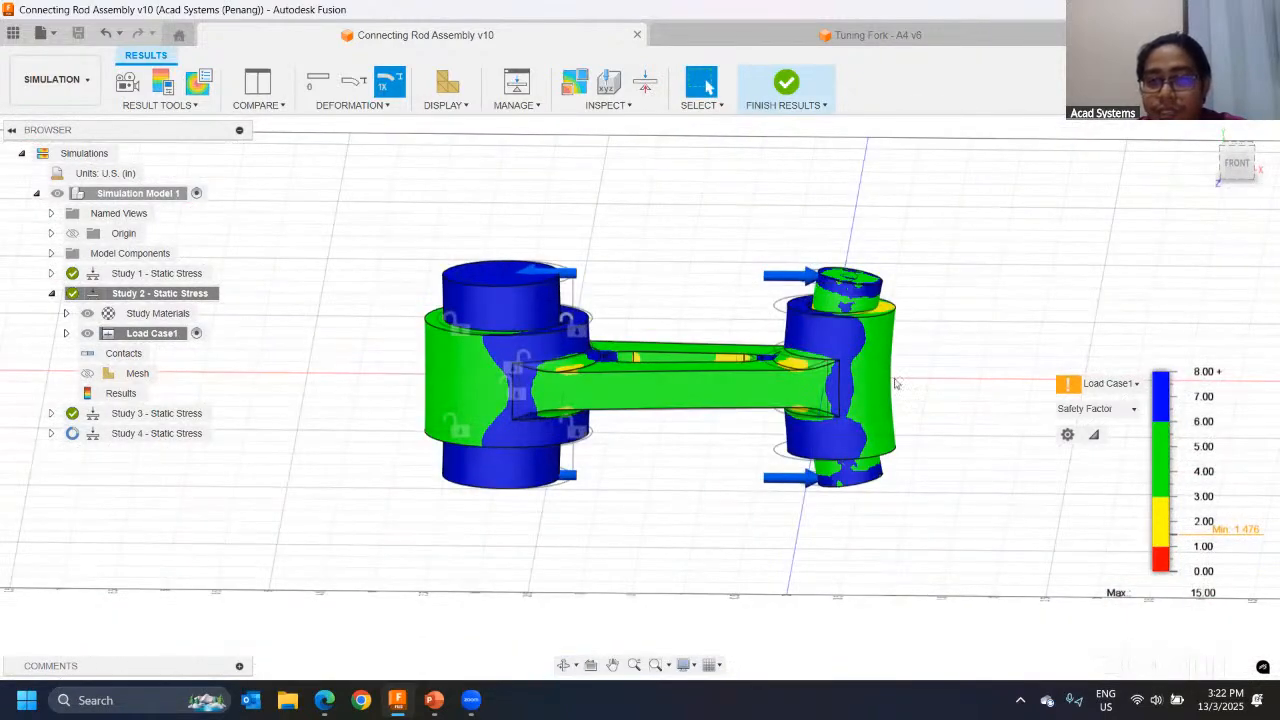
# Step: Show the total displacement results of Study 2 and examine the deformation of both pins and the connecting rod
pyautogui.click(1088, 408)
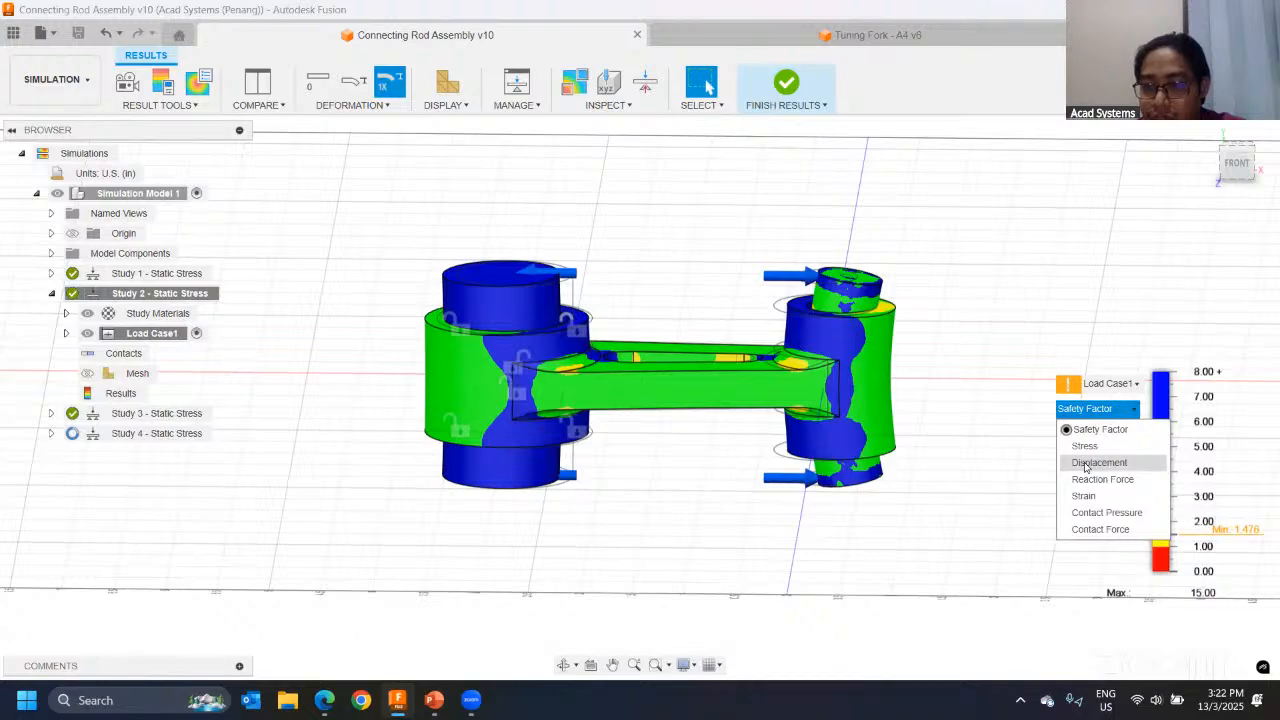
pyautogui.click(1092, 462)
pyautogui.scroll(2, 716, 245)
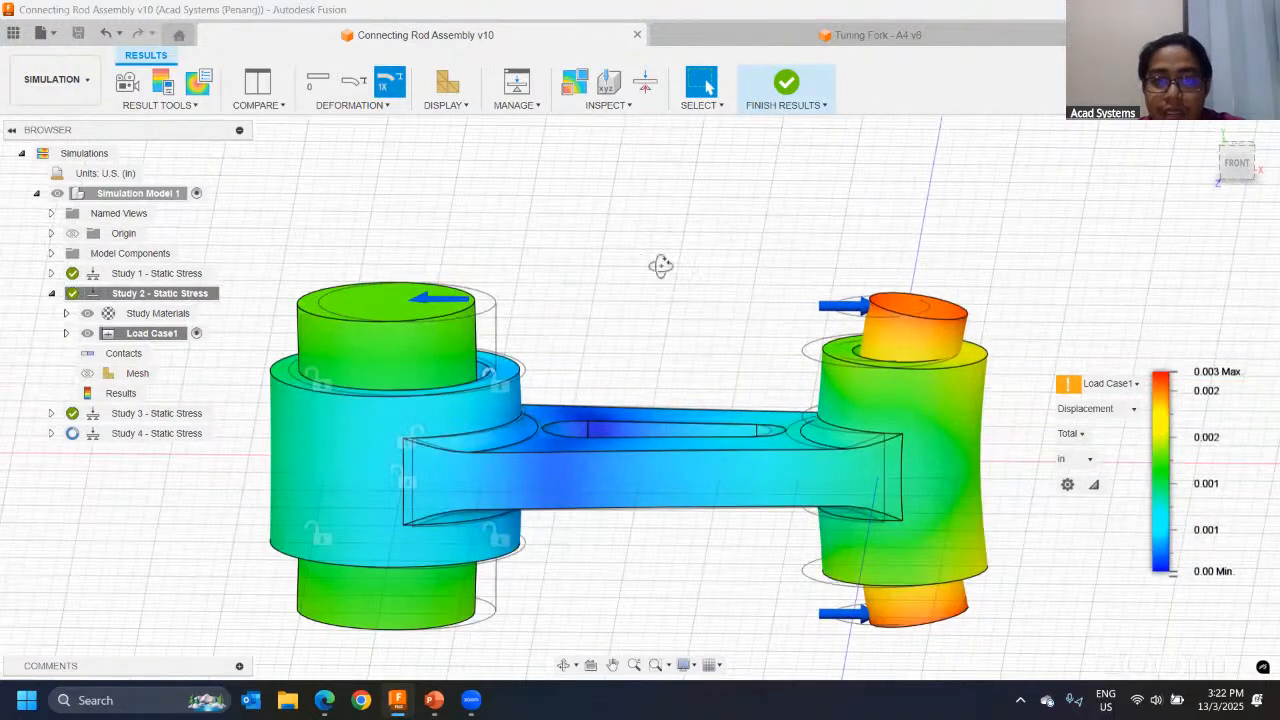
pyautogui.keyDown('shift'); pyautogui.moveTo(661, 266); pyautogui.dragTo(655, 267, button='middle'); pyautogui.keyUp('shift')
pyautogui.scroll(3, 832, 320)
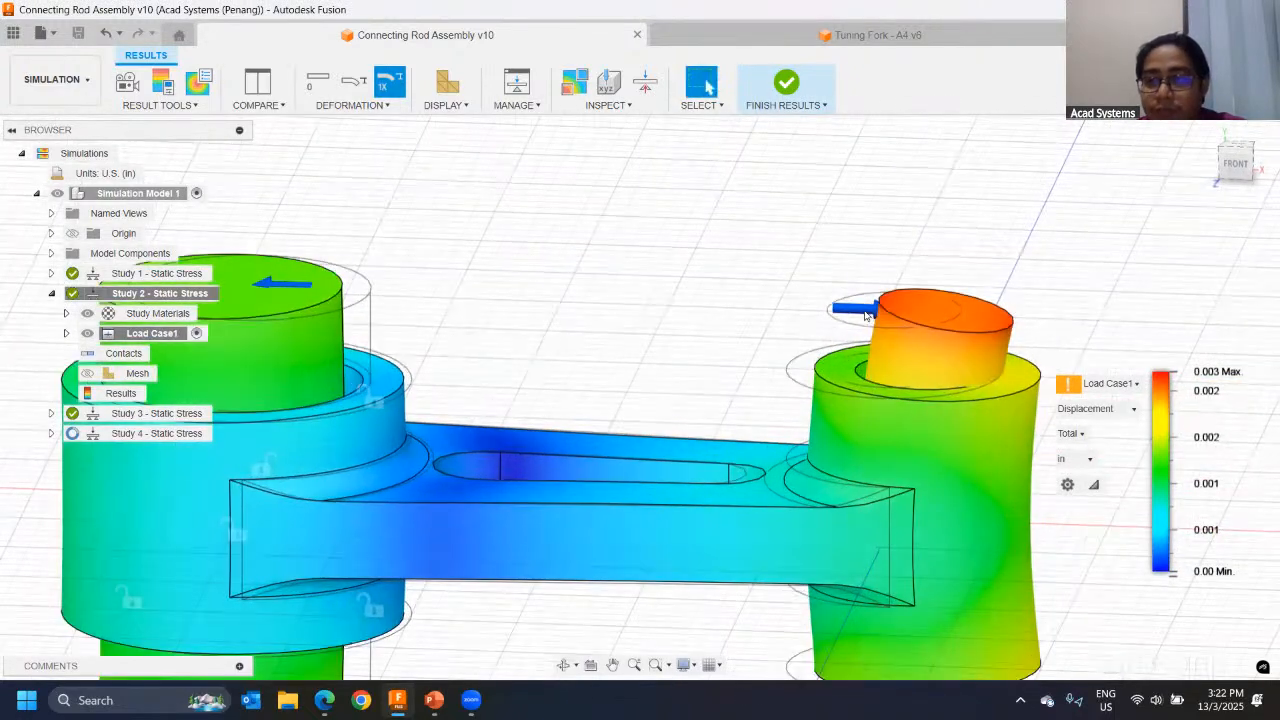
pyautogui.scroll(-3, 870, 315)
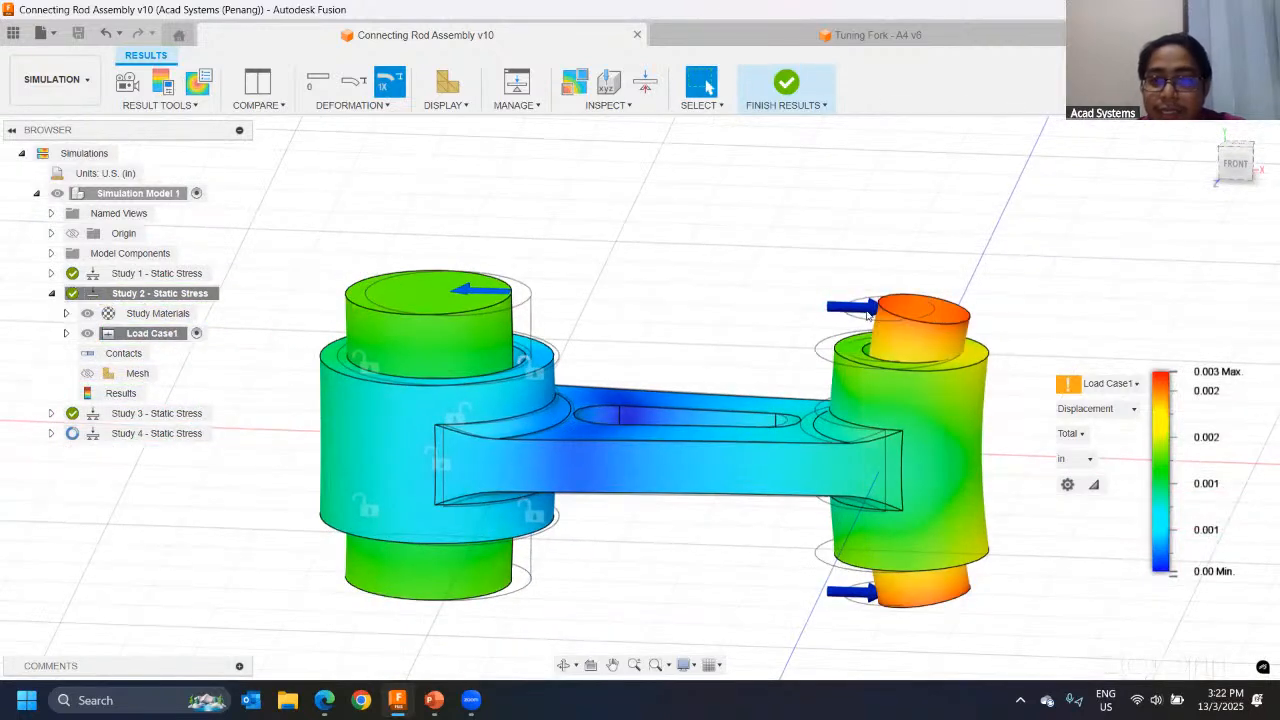
pyautogui.scroll(2, 910, 315)
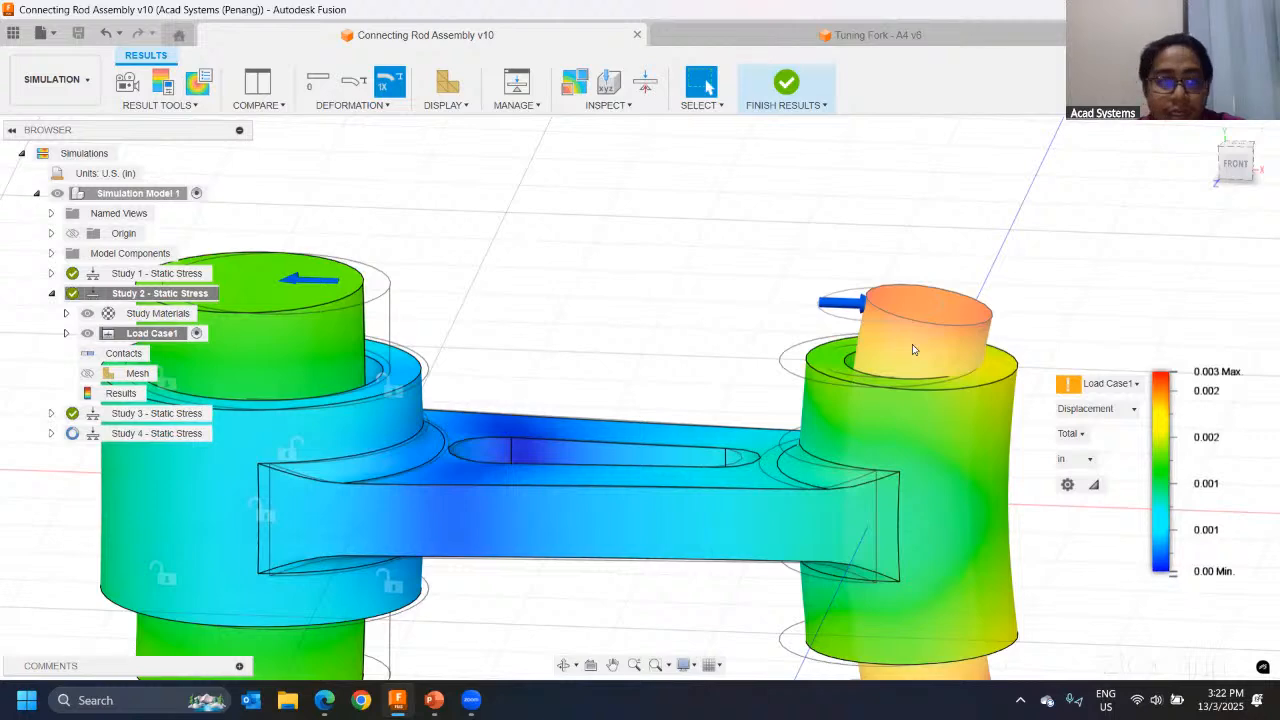
pyautogui.scroll(-1, 906, 336)
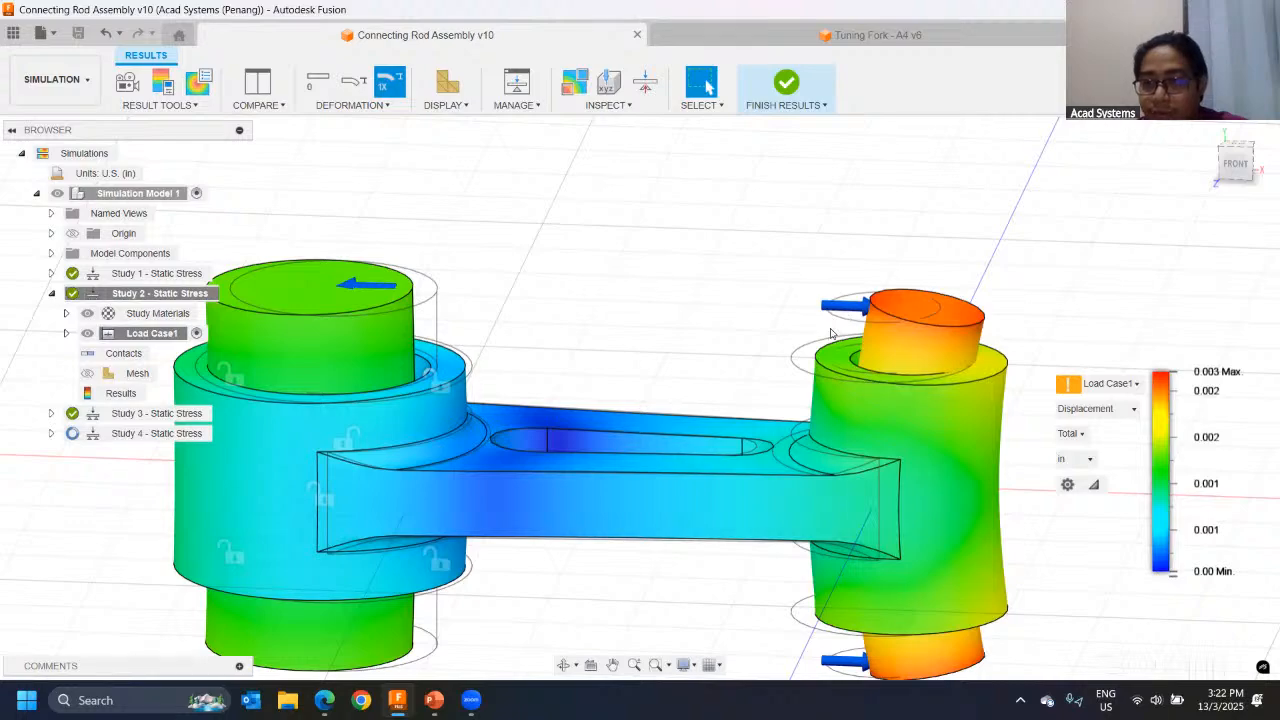
pyautogui.keyDown('shift'); pyautogui.moveTo(669, 349); pyautogui.dragTo(737, 251, button='middle'); pyautogui.keyUp('shift')
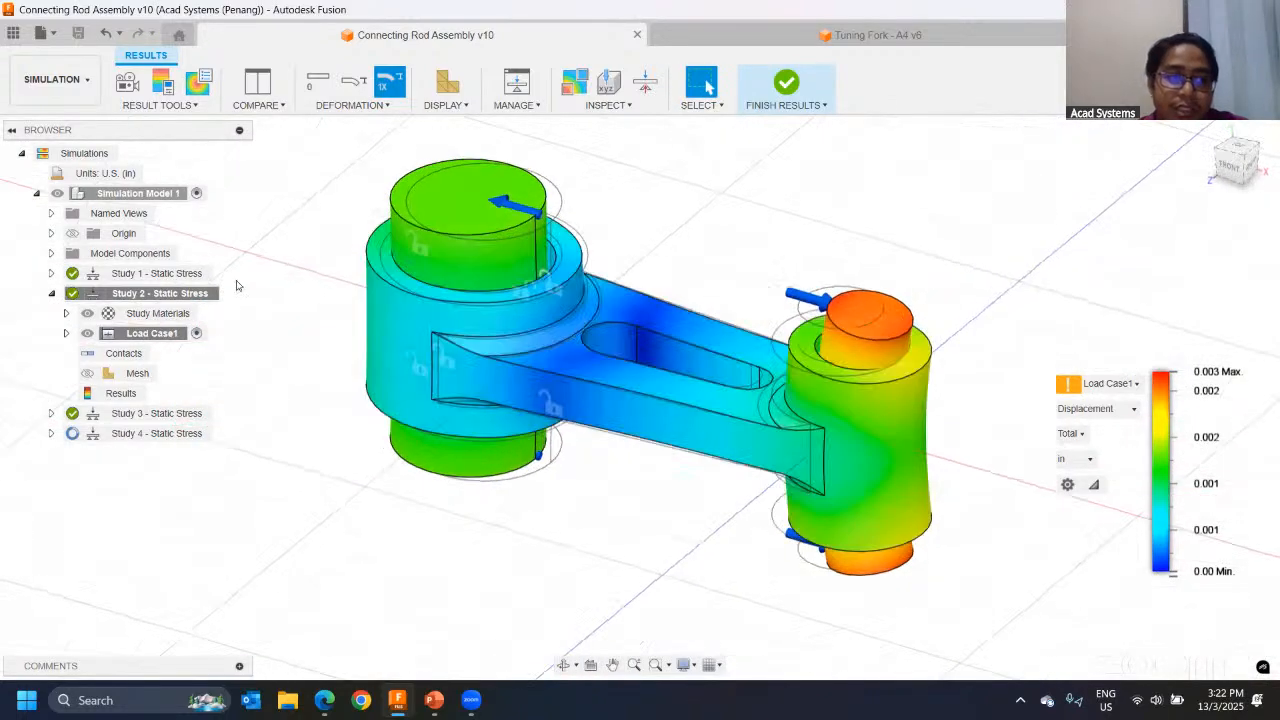
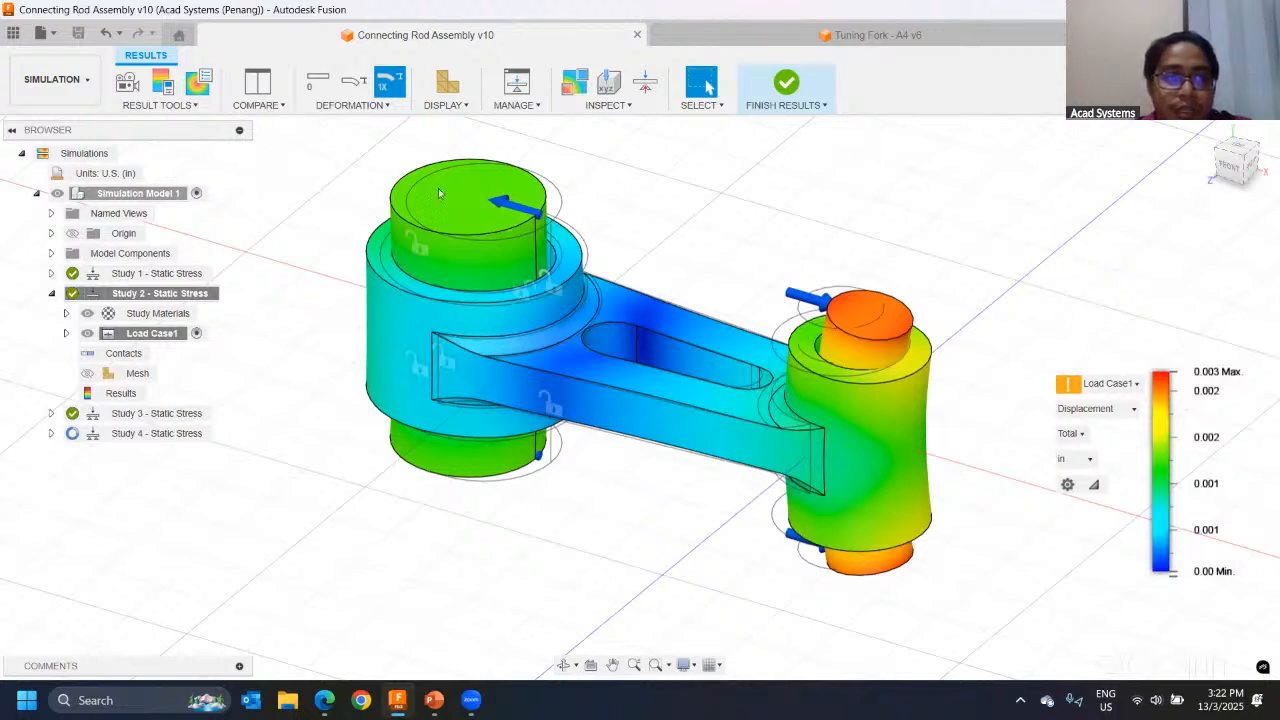
# Step: Enter Compare mode for the connecting rod results and move both Study 2 views together
pyautogui.click(263, 93)
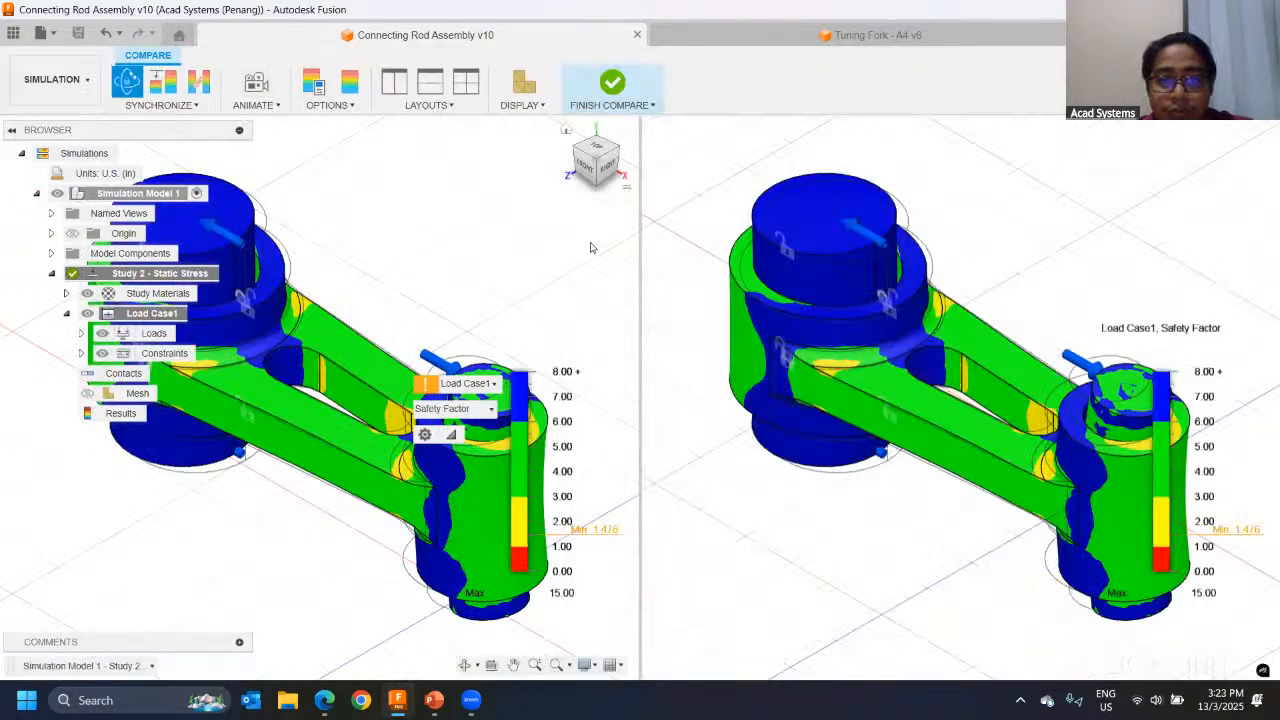
pyautogui.scroll(-2, 850, 275)
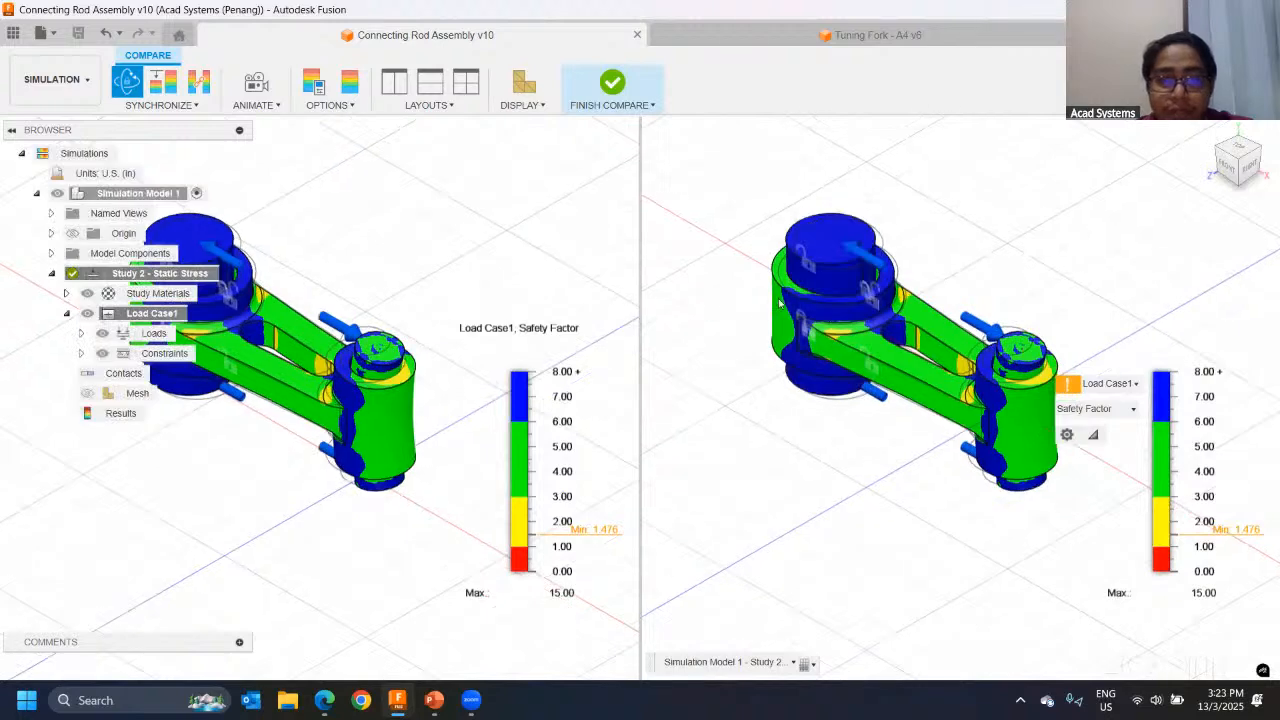
pyautogui.scroll(1, 602, 300)
pyautogui.scroll(-3, 428, 231)
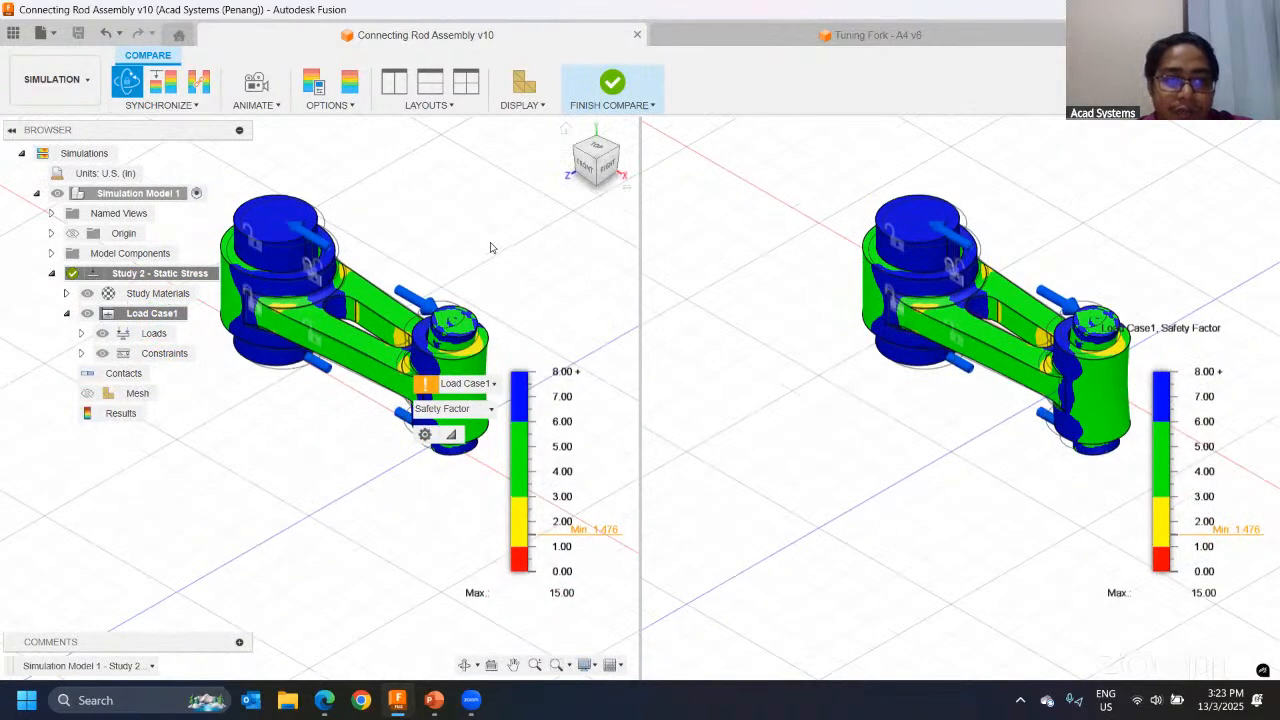
pyautogui.moveTo(594, 246); pyautogui.dragTo(453, 283, button='middle')
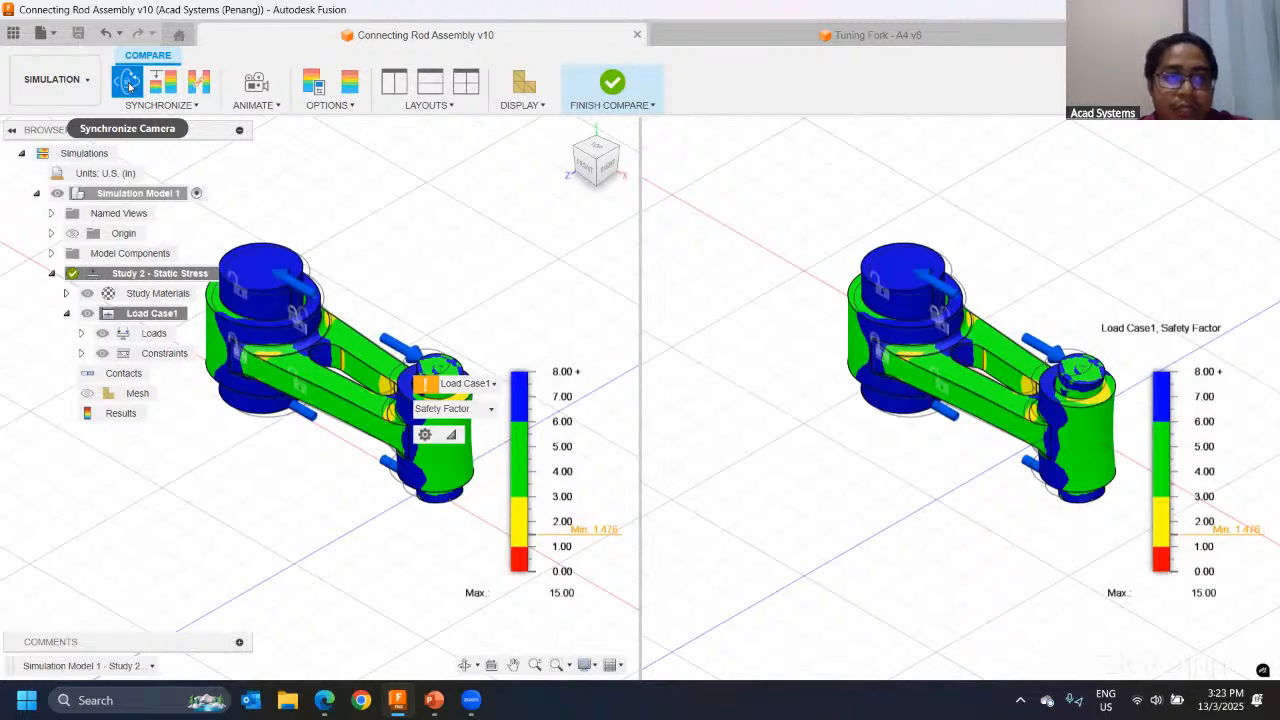
# Step: Turn off camera synchronization, orbit and pan one Study 2 view on its own, and turn camera synchronization back on
pyautogui.click(128, 86)
pyautogui.moveTo(557, 268); pyautogui.dragTo(613, 268, button='middle')
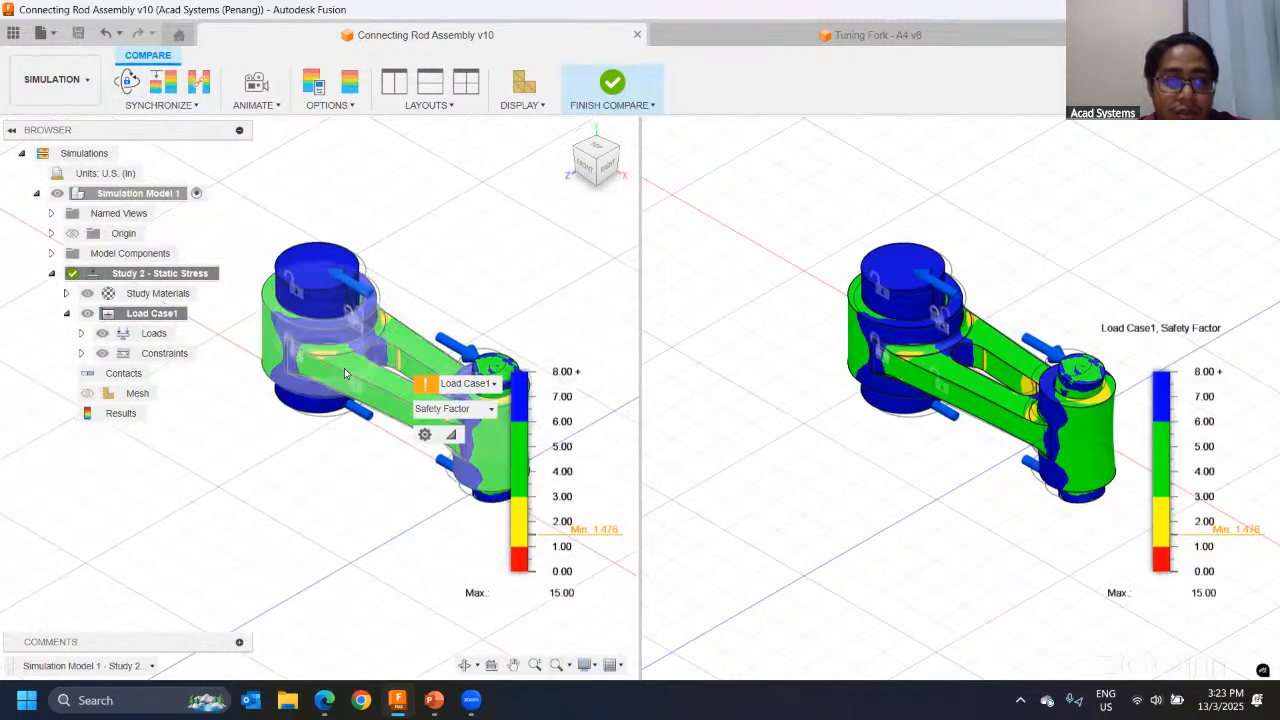
pyautogui.keyDown('shift'); pyautogui.moveTo(345, 373); pyautogui.dragTo(380, 378, button='middle'); pyautogui.keyUp('shift')
pyautogui.moveTo(526, 303); pyautogui.dragTo(427, 391, button='middle')
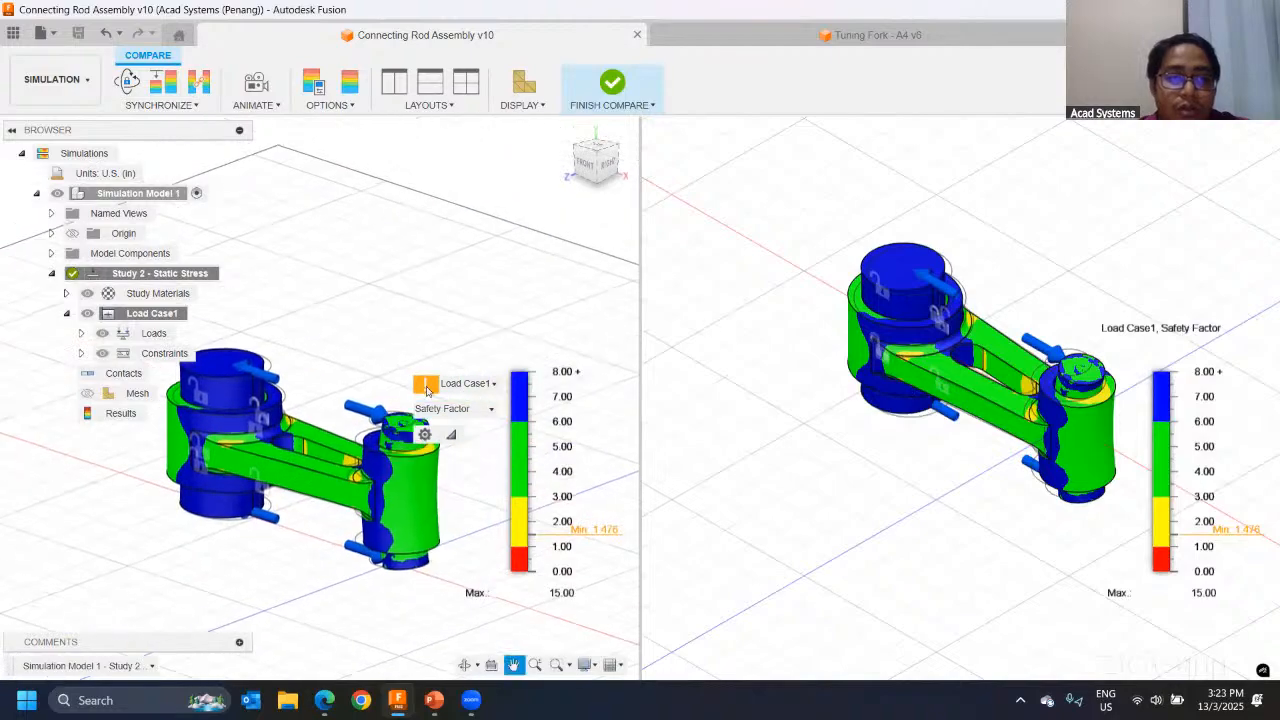
pyautogui.keyDown('shift'); pyautogui.moveTo(450, 325); pyautogui.dragTo(435, 285, button='middle'); pyautogui.keyUp('shift')
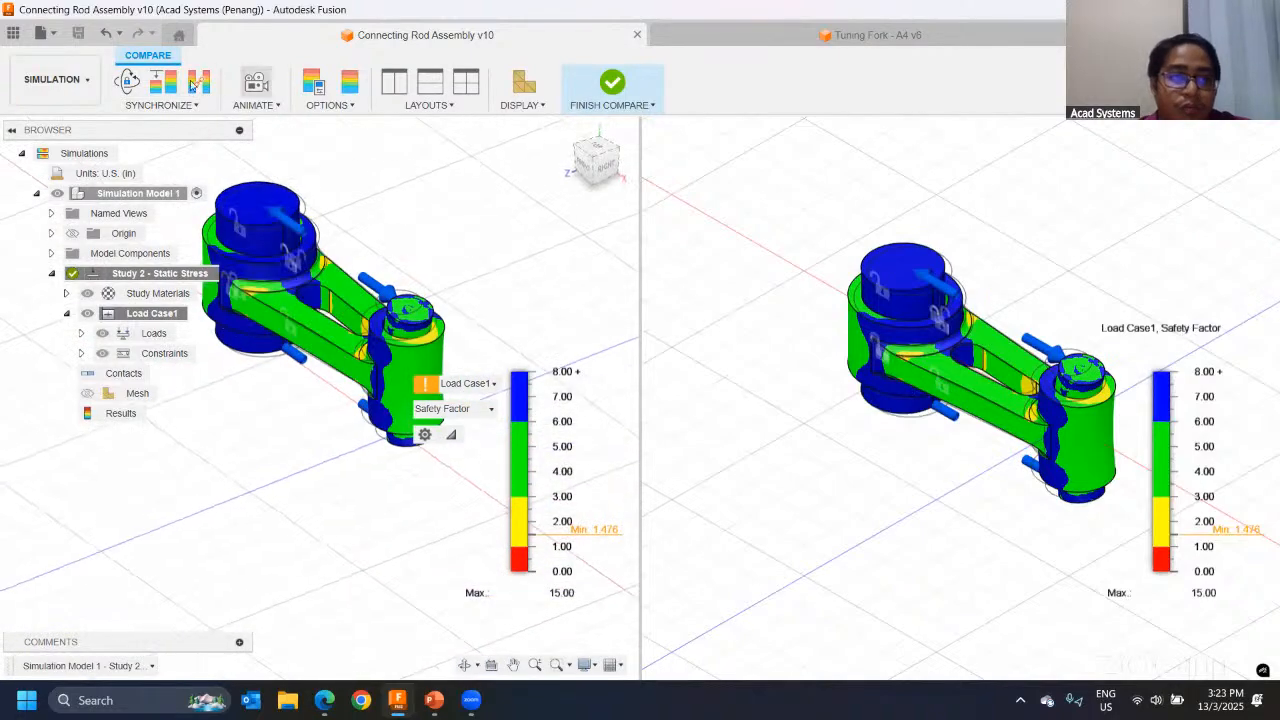
pyautogui.click(128, 82)
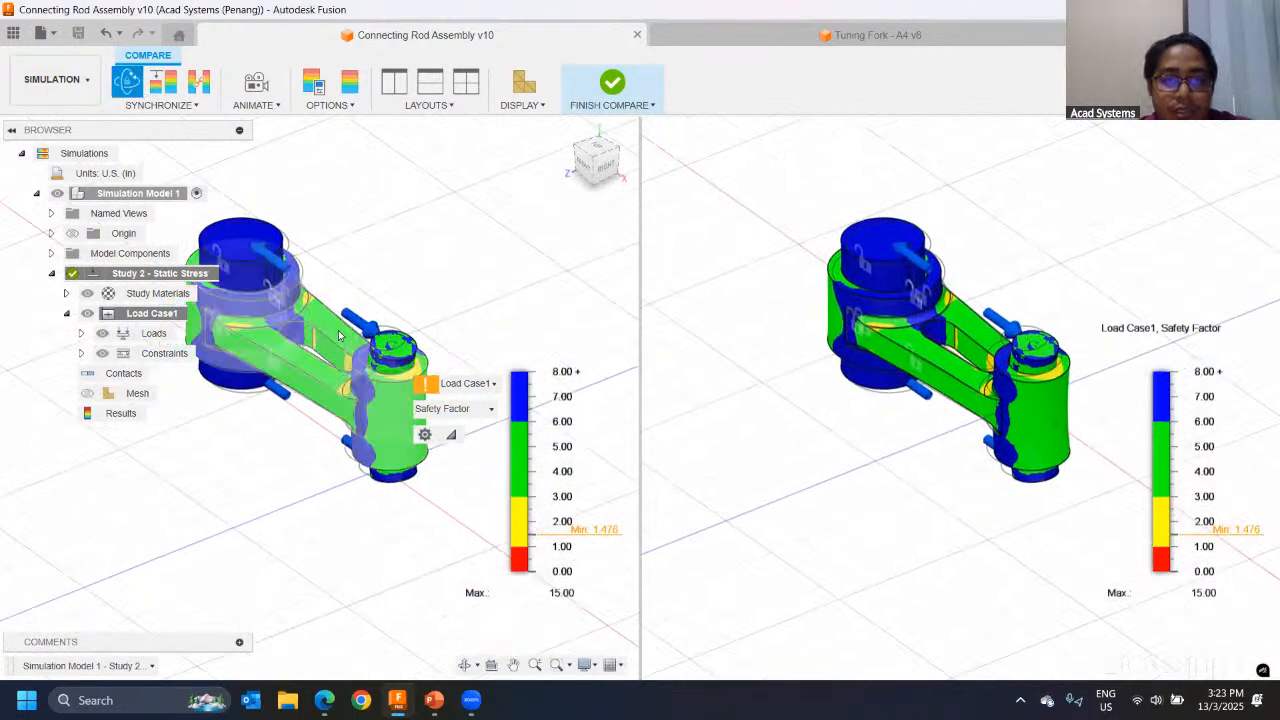
pyautogui.moveTo(340, 336)
pyautogui.keyDown('shift'); pyautogui.mouseDown(button='middle')
pyautogui.moveTo(343, 306)
pyautogui.moveTo(352, 350)
pyautogui.mouseUp(button='middle'); pyautogui.keyUp('shift')
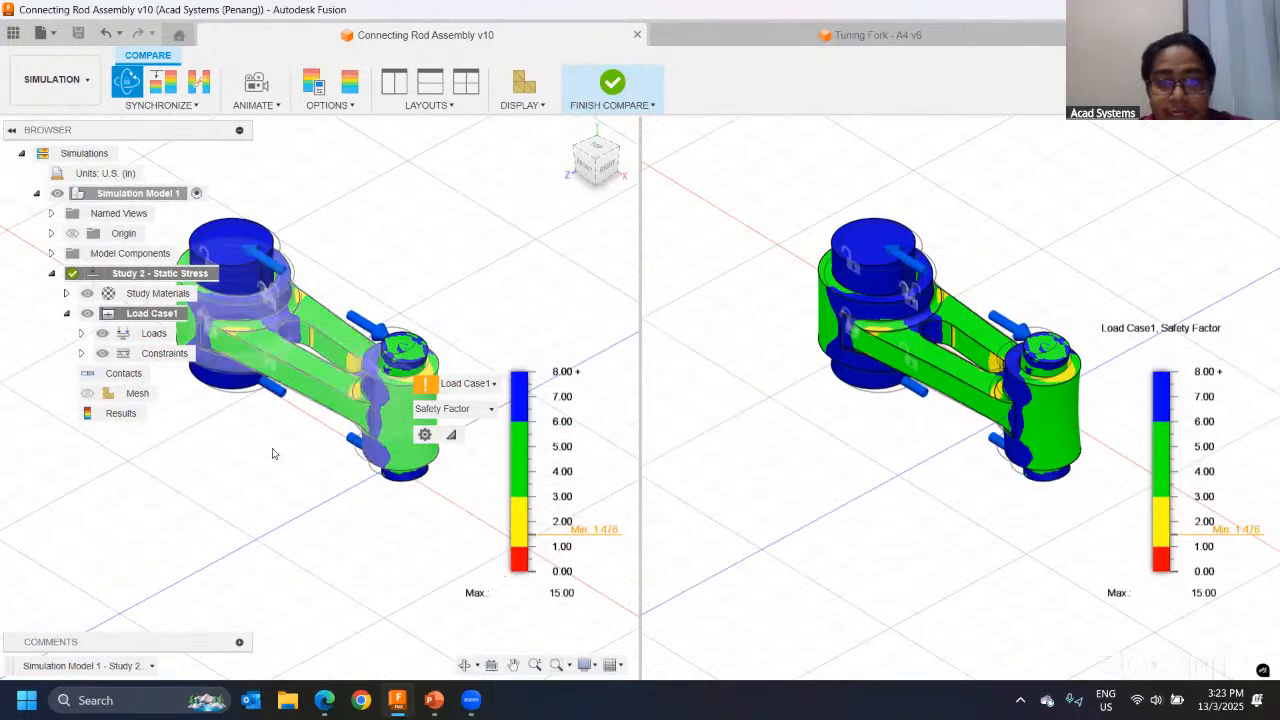
# Step: Show the Displacement results separately in each of the two compared views
pyautogui.click(472, 410)
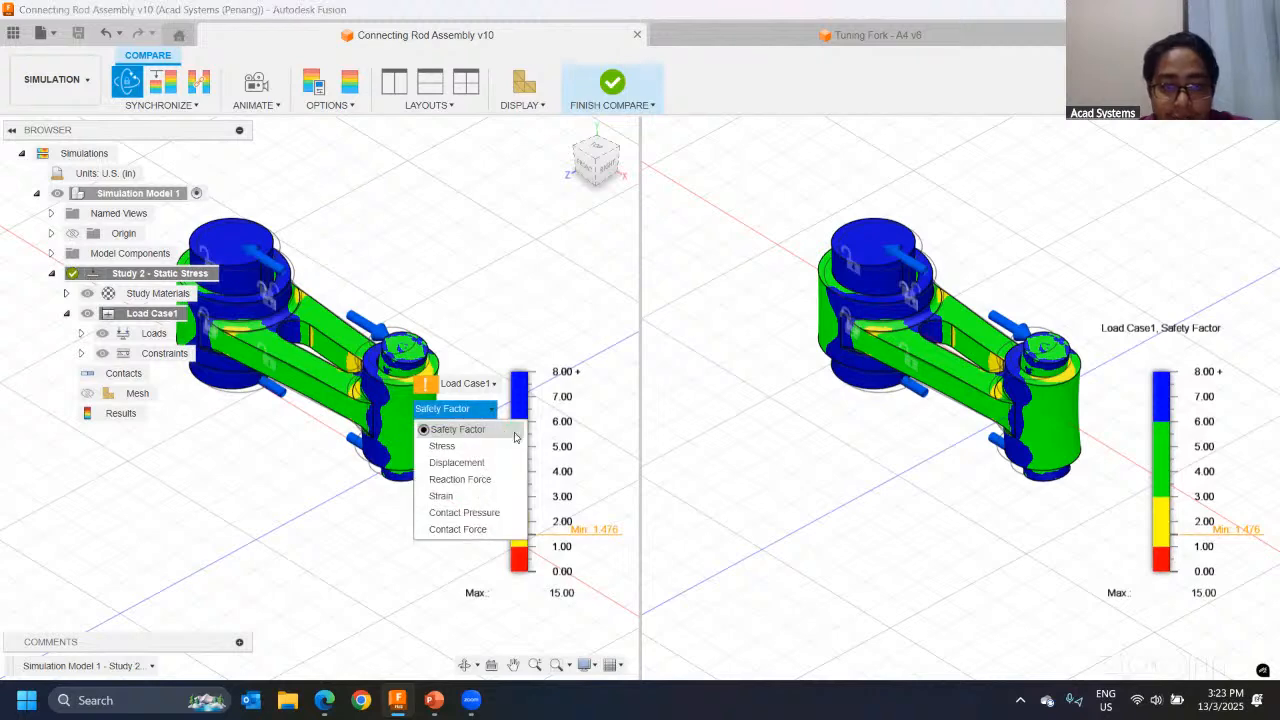
pyautogui.click(464, 461)
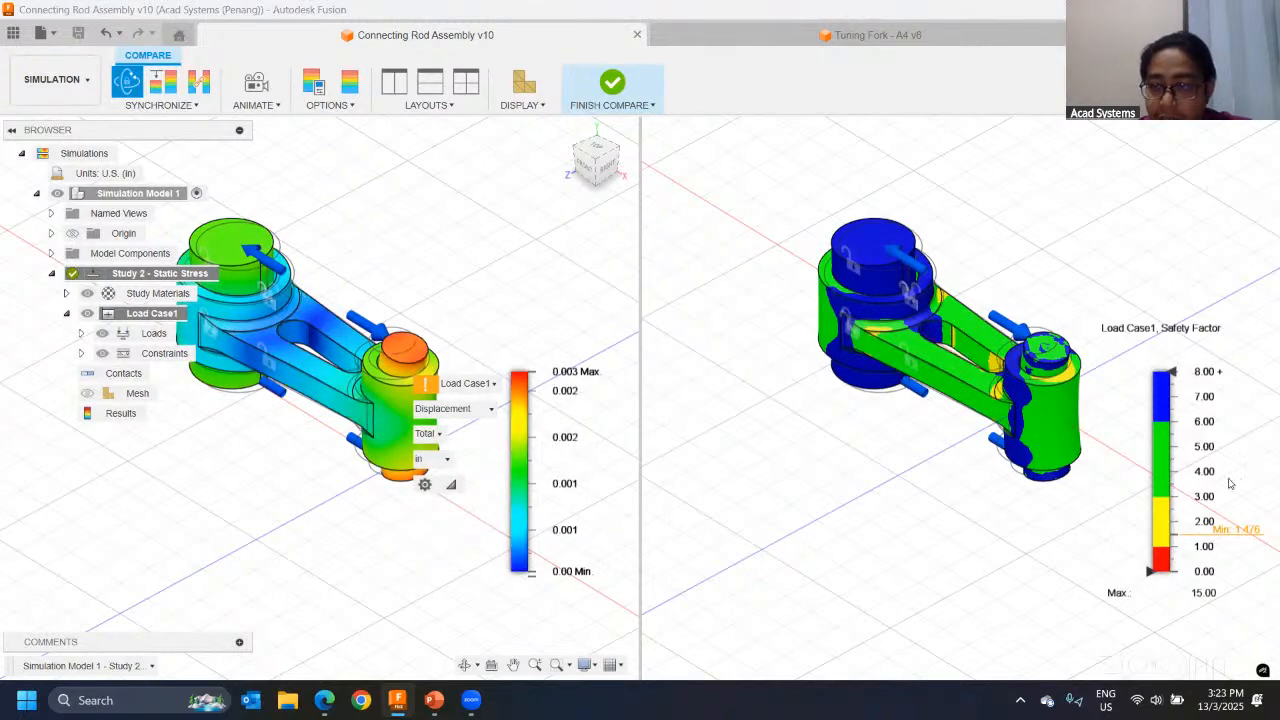
pyautogui.click(1120, 586)
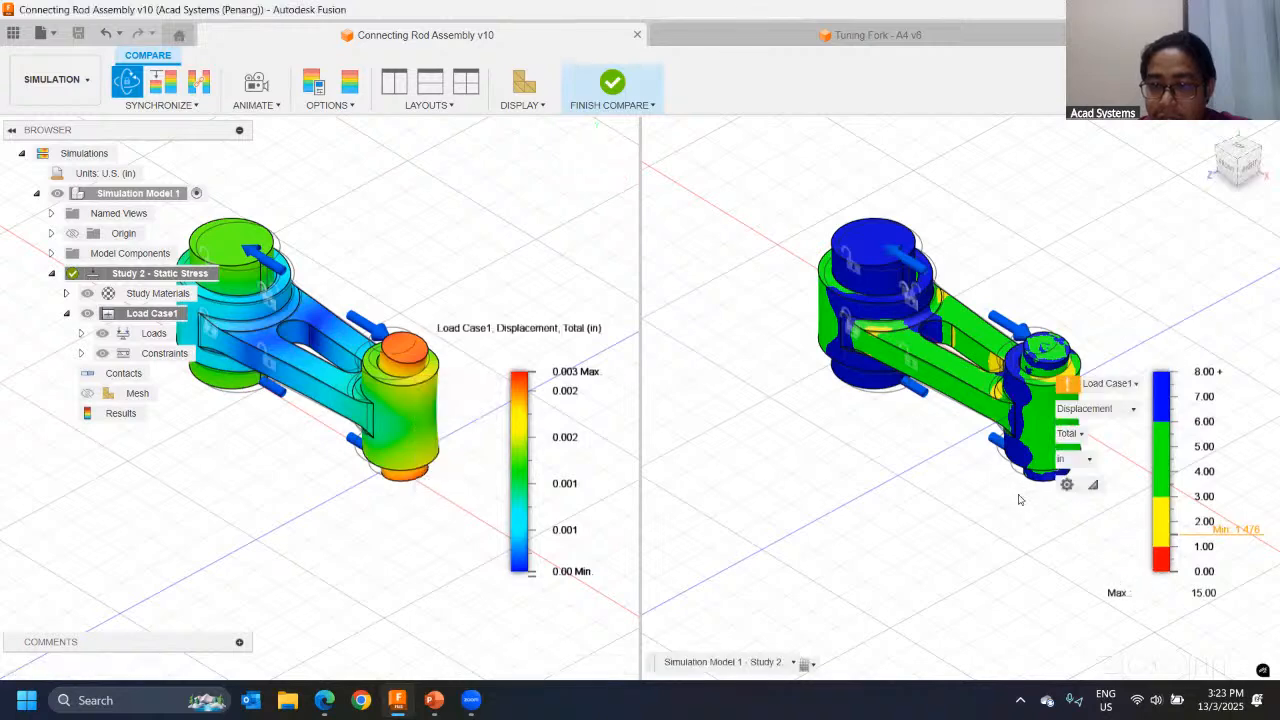
pyautogui.click(1113, 411)
pyautogui.click(1090, 460)
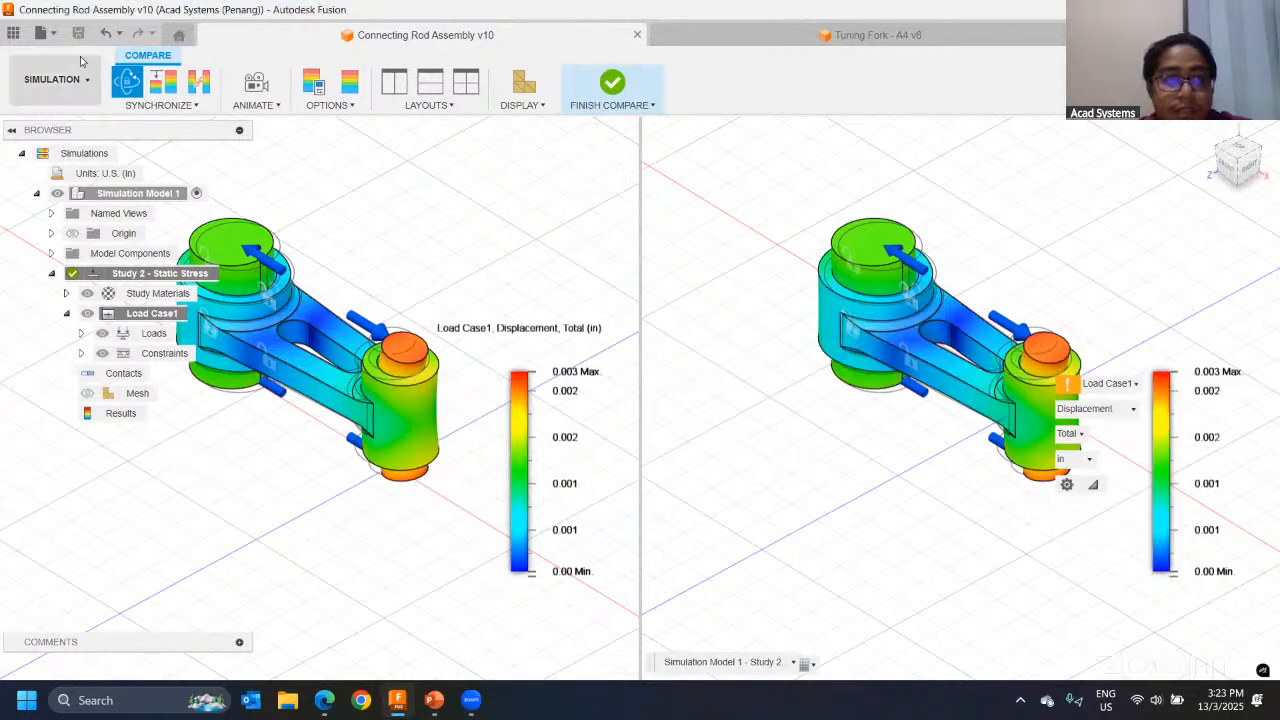
# Step: Synchronize the result type of both views, switch to Stress and examine the connecting rod from the front
pyautogui.click(204, 88)
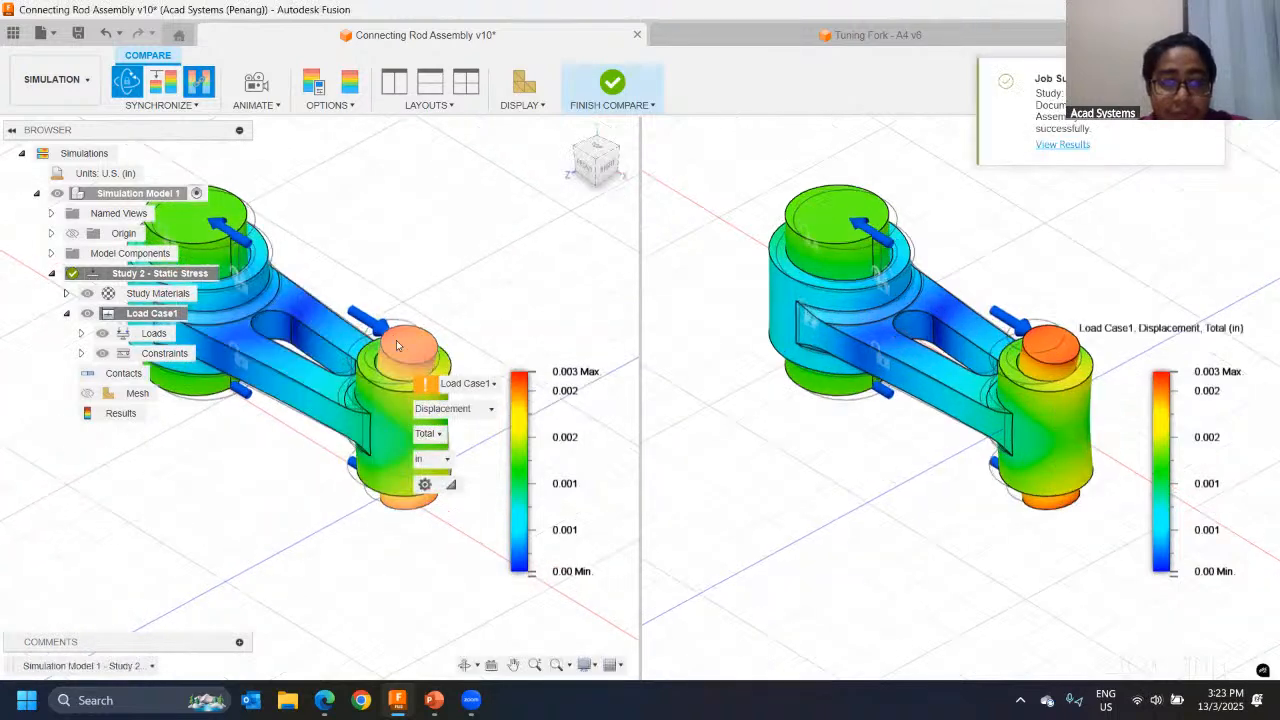
pyautogui.click(455, 409)
pyautogui.click(442, 446)
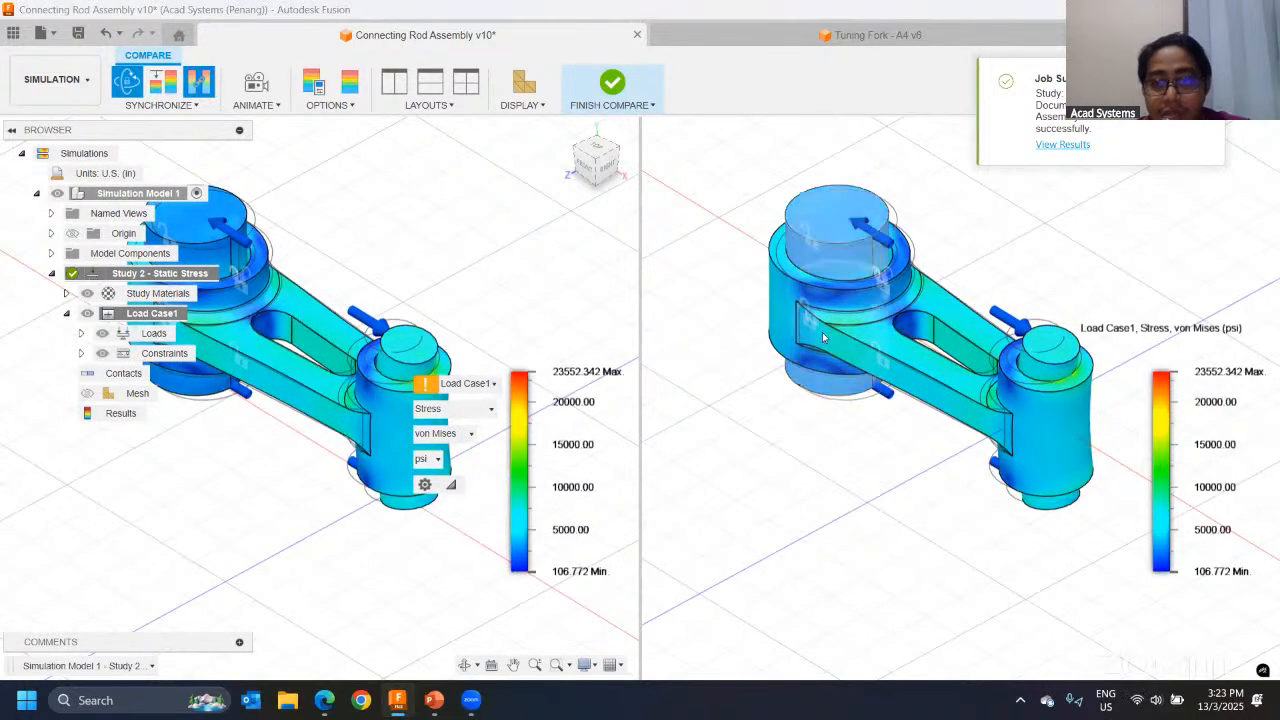
pyautogui.keyDown('shift'); pyautogui.moveTo(452, 219); pyautogui.dragTo(499, 290, button='middle'); pyautogui.keyUp('shift')
pyautogui.scroll(-2, 499, 290)
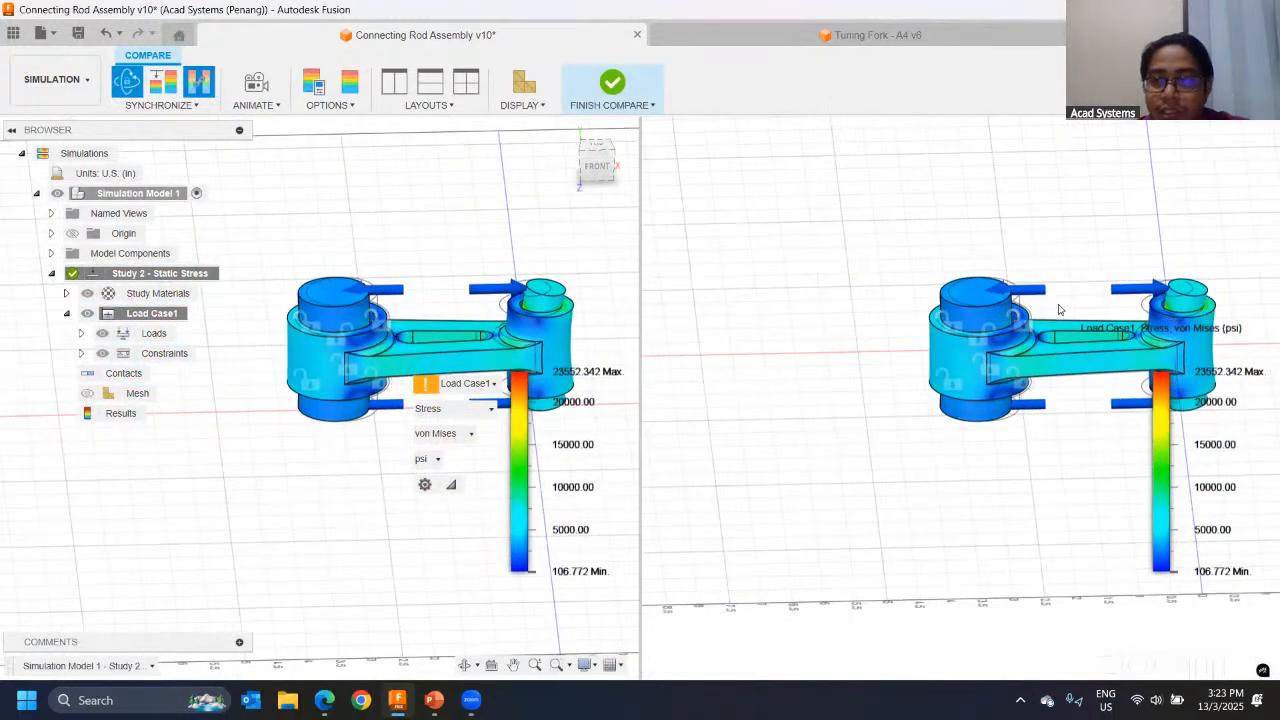
pyautogui.moveTo(1005, 314); pyautogui.dragTo(831, 457, button='middle')
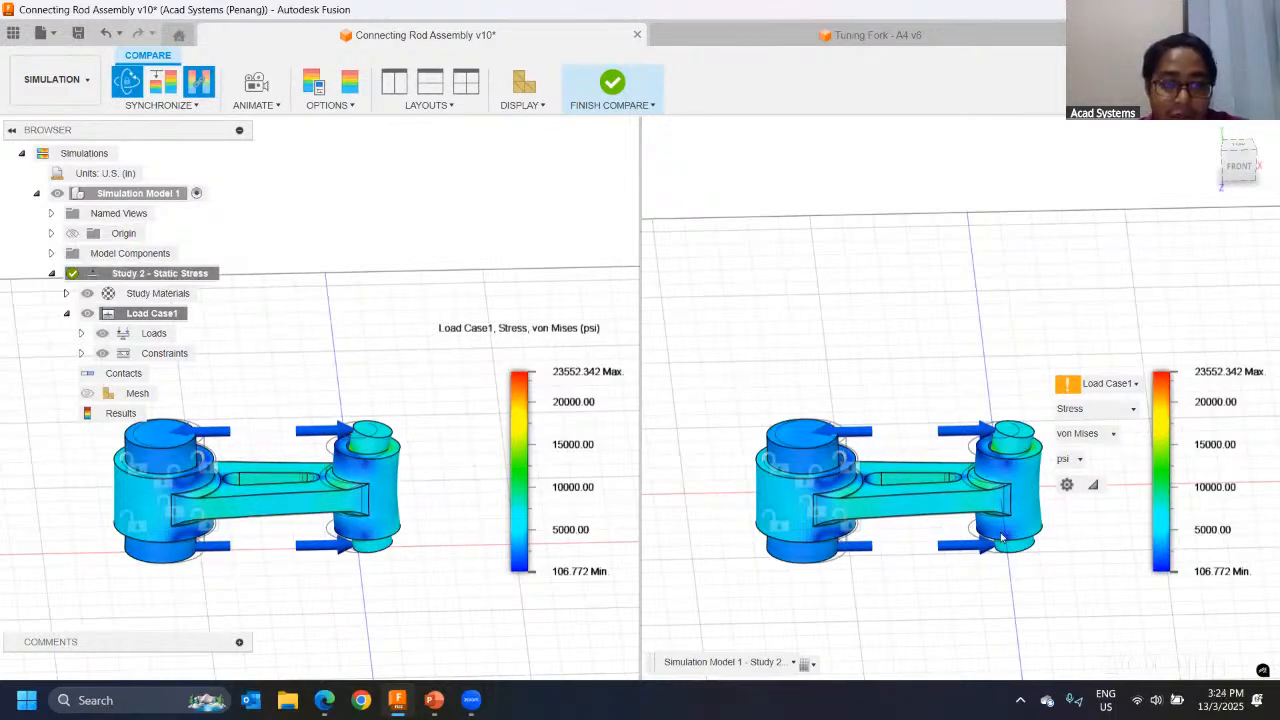
pyautogui.click(366, 478)
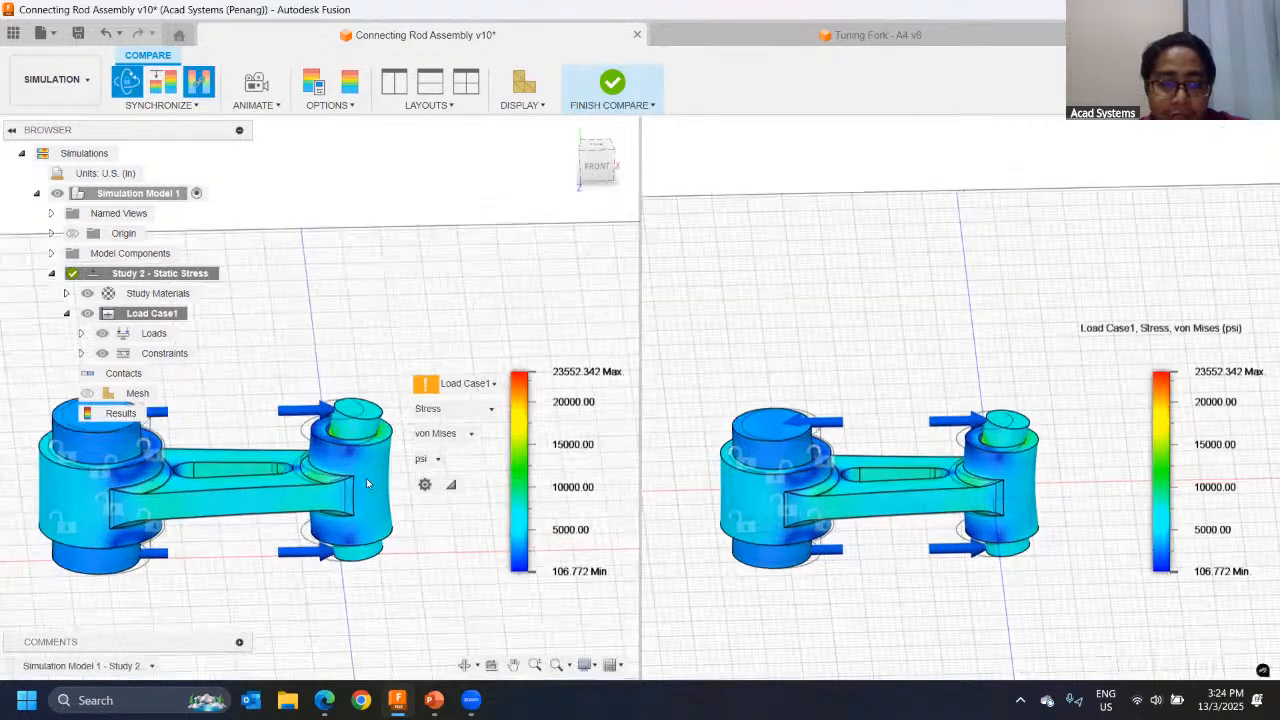
pyautogui.scroll(3, 366, 478)
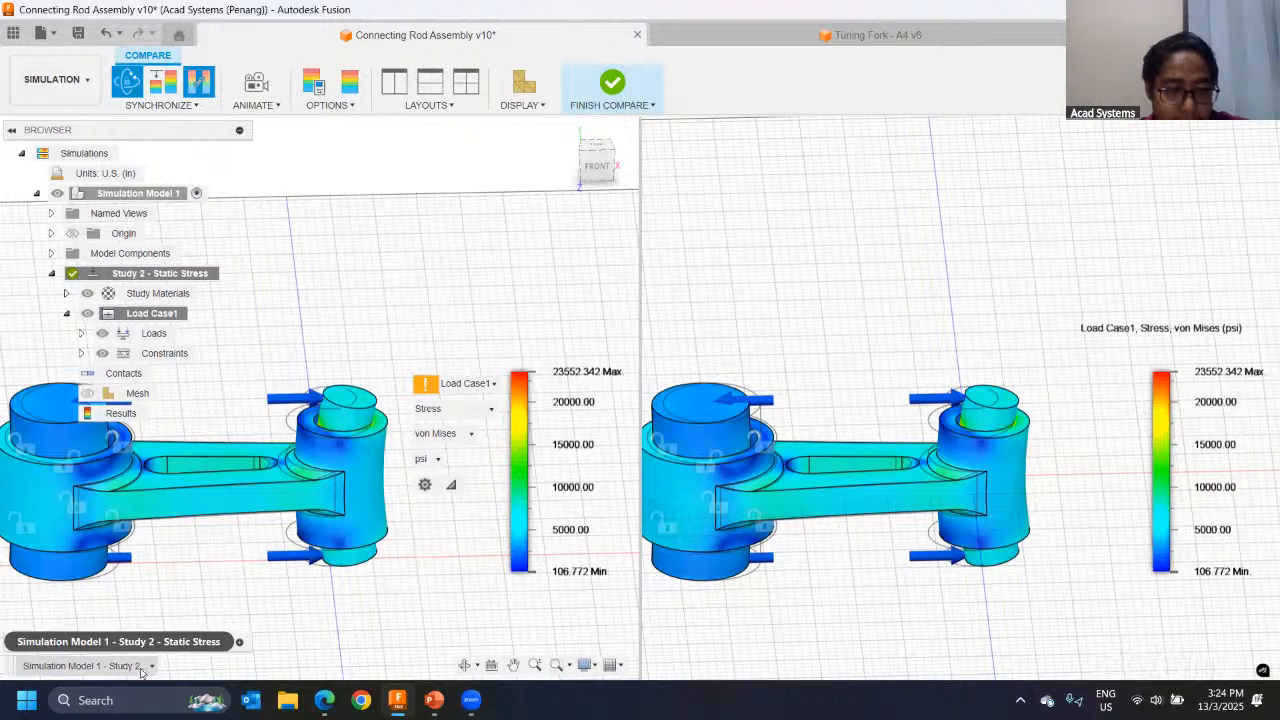
# Step: Set one view to Study 1 - Static Stress, keep Study 2 in the other, and compare their von Mises stress from several angles
pyautogui.click(78, 666)
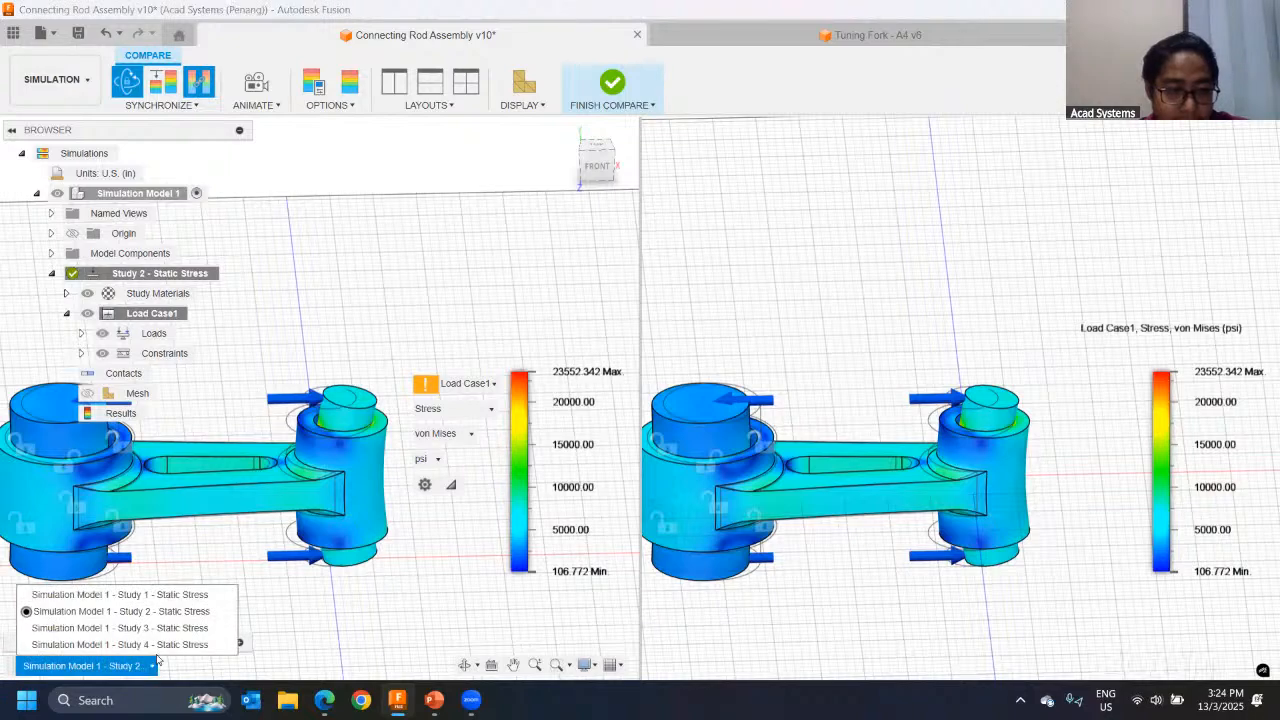
pyautogui.click(120, 595)
pyautogui.scroll(3, 120, 600)
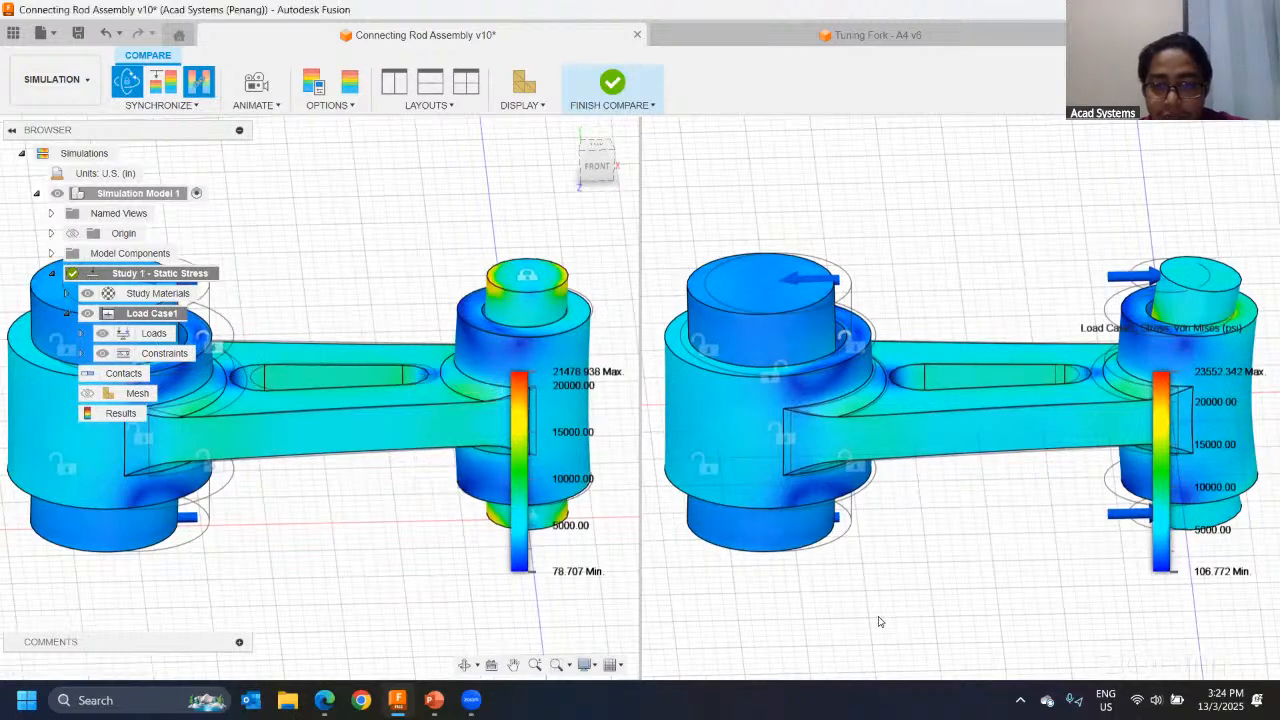
pyautogui.click(781, 660)
pyautogui.click(797, 609)
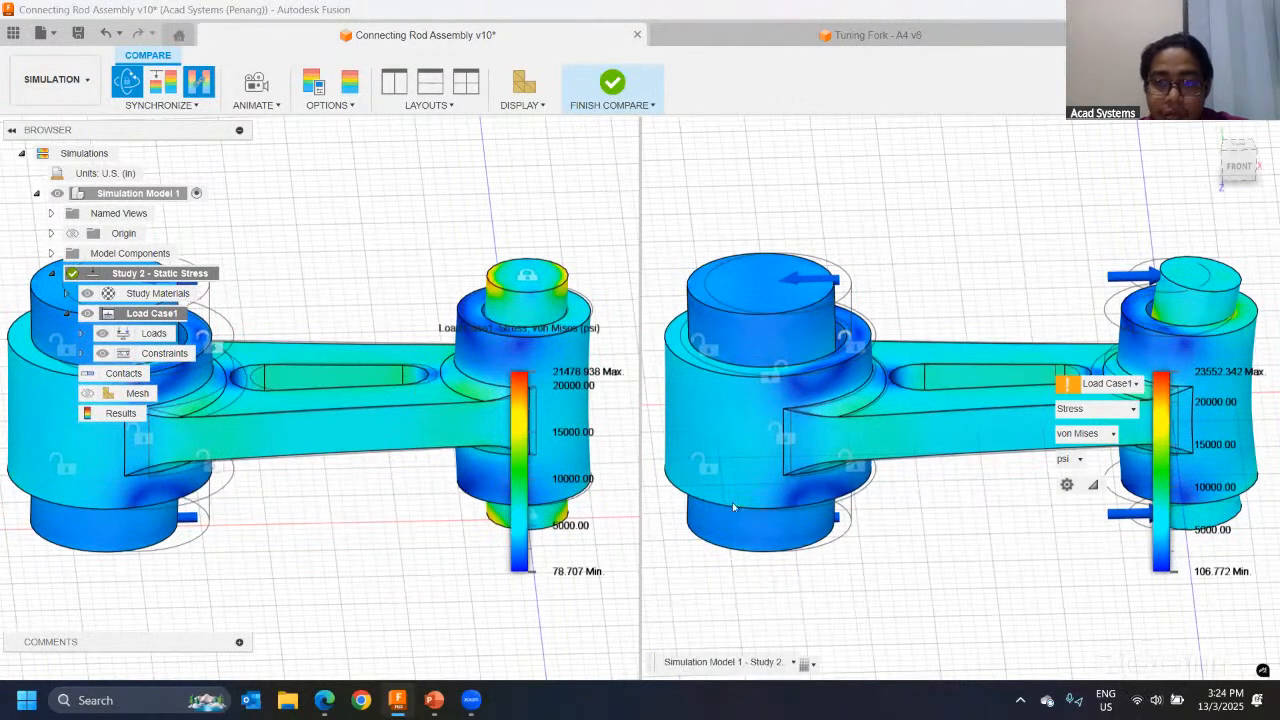
pyautogui.scroll(-3, 458, 320)
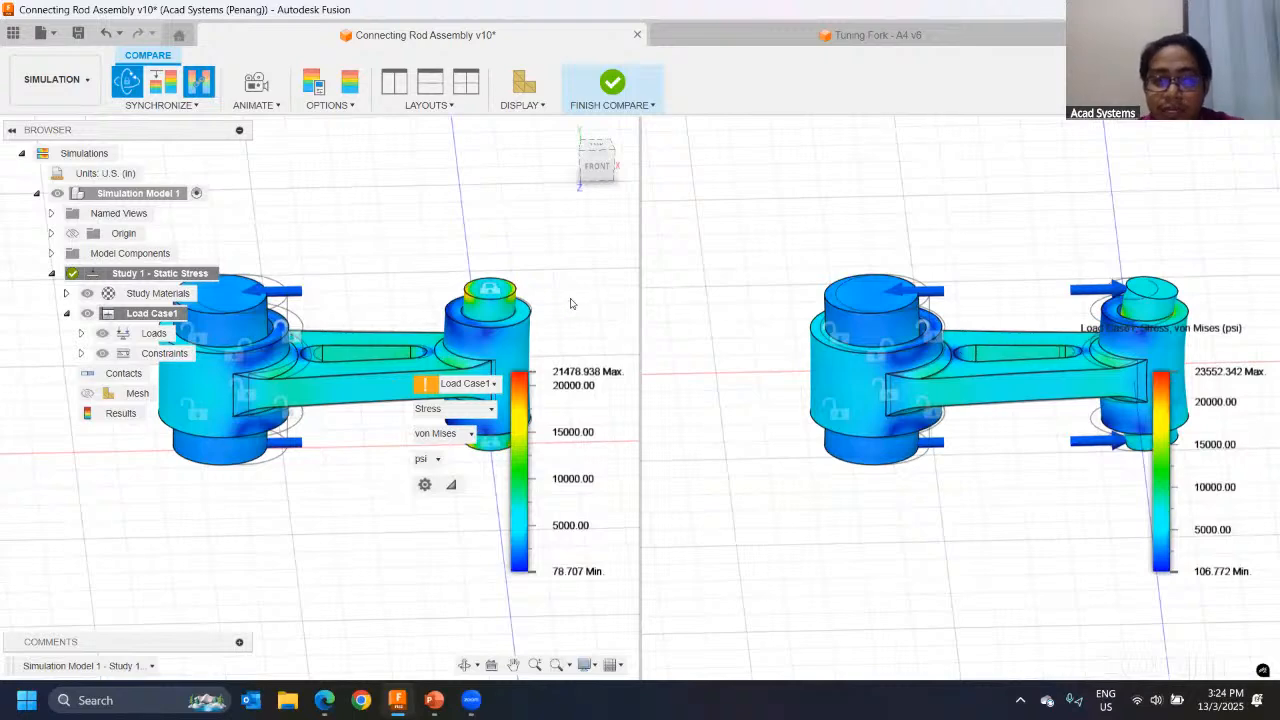
pyautogui.keyDown('shift'); pyautogui.moveTo(1008, 404); pyautogui.dragTo(849, 460, button='middle'); pyautogui.keyUp('shift')
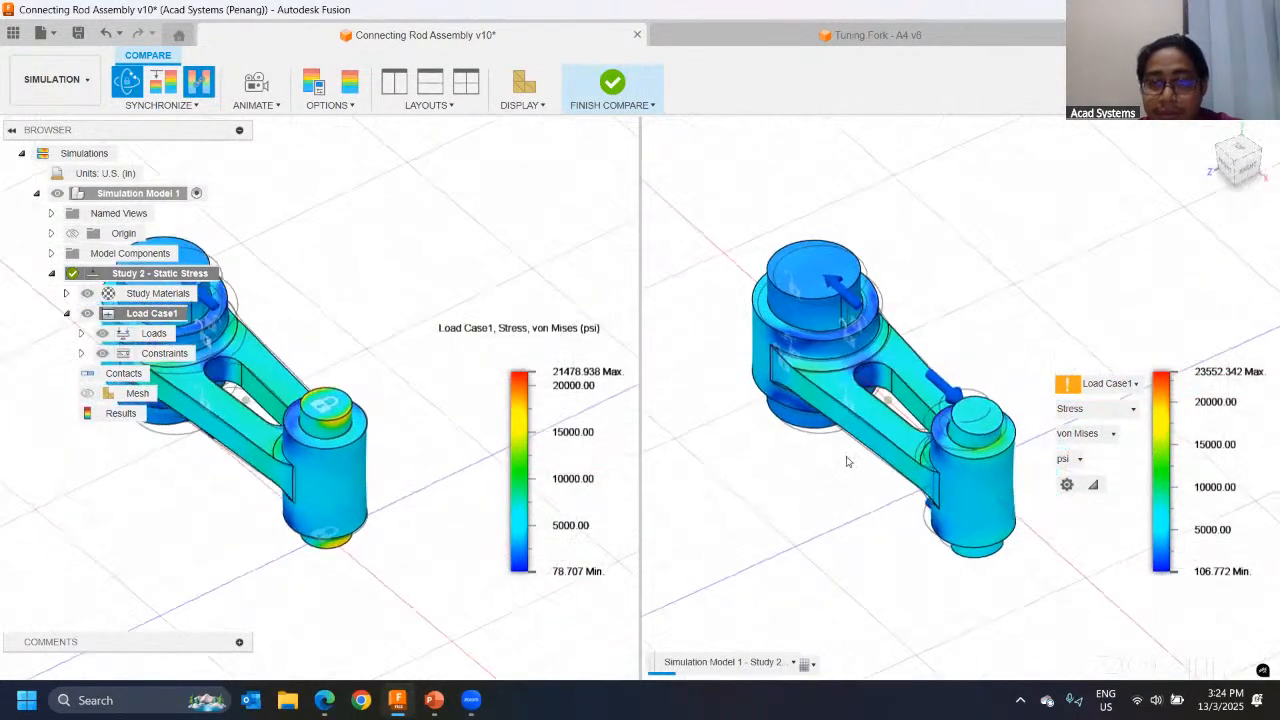
pyautogui.keyDown('shift'); pyautogui.moveTo(305, 372); pyautogui.dragTo(341, 414, button='middle'); pyautogui.keyUp('shift')
pyautogui.keyDown('shift'); pyautogui.moveTo(380, 312); pyautogui.dragTo(378, 350, button='middle'); pyautogui.keyUp('shift')
pyautogui.keyDown('shift'); pyautogui.moveTo(323, 318); pyautogui.dragTo(382, 295, button='middle'); pyautogui.keyUp('shift')
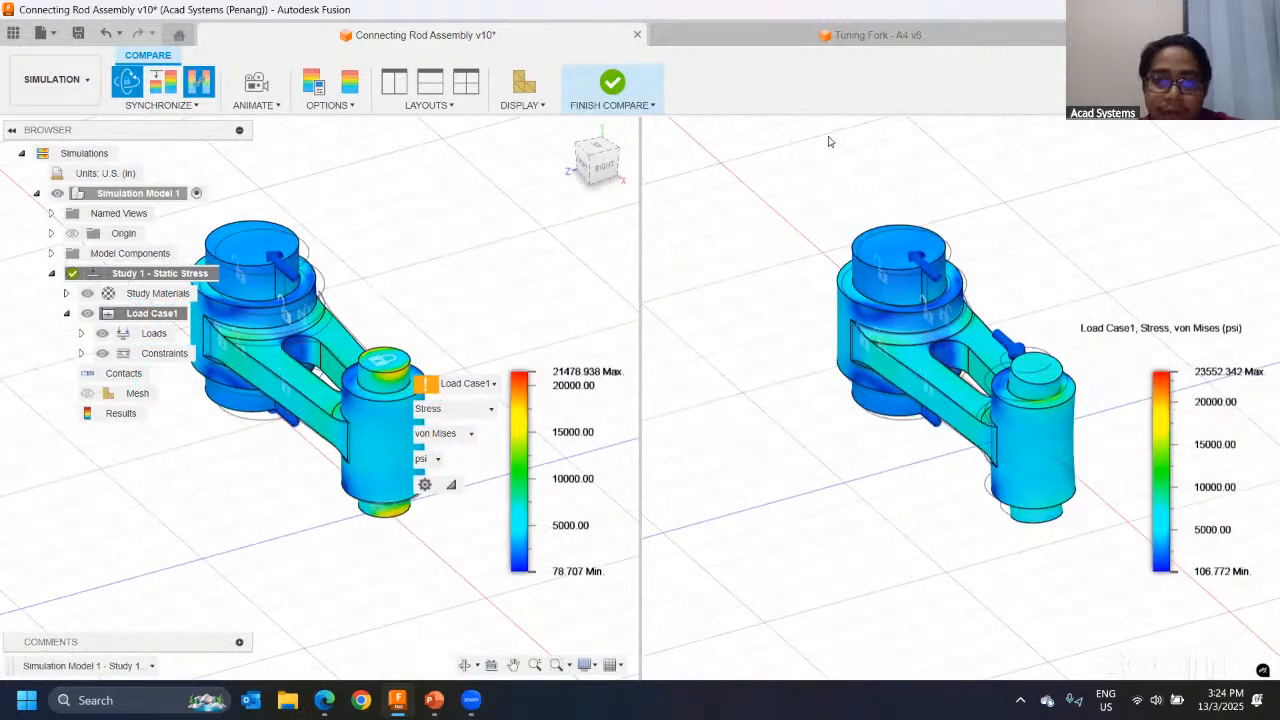
# Step: Switch to the Tuning Fork - A4 v6 document and create a new Modal Frequencies study
pyautogui.click(824, 42)
pyautogui.keyDown('shift'); pyautogui.moveTo(408, 337); pyautogui.dragTo(487, 376, button='middle'); pyautogui.keyUp('shift')
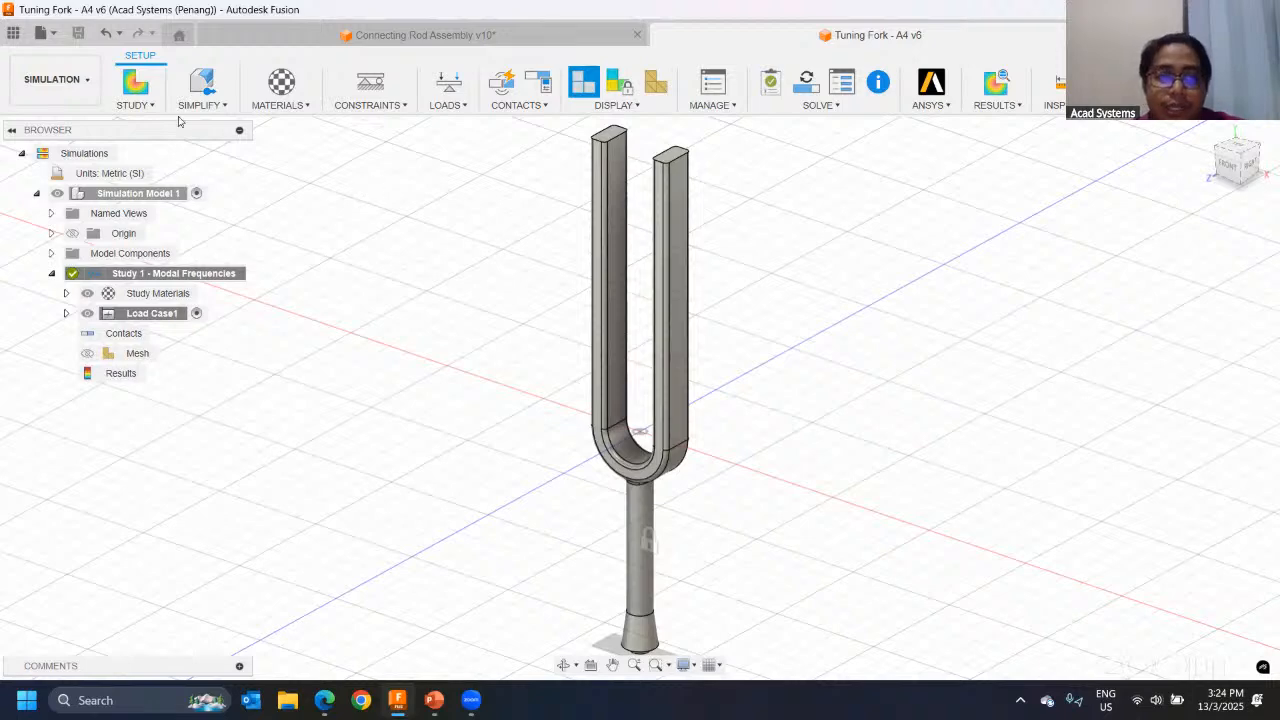
pyautogui.click(136, 82)
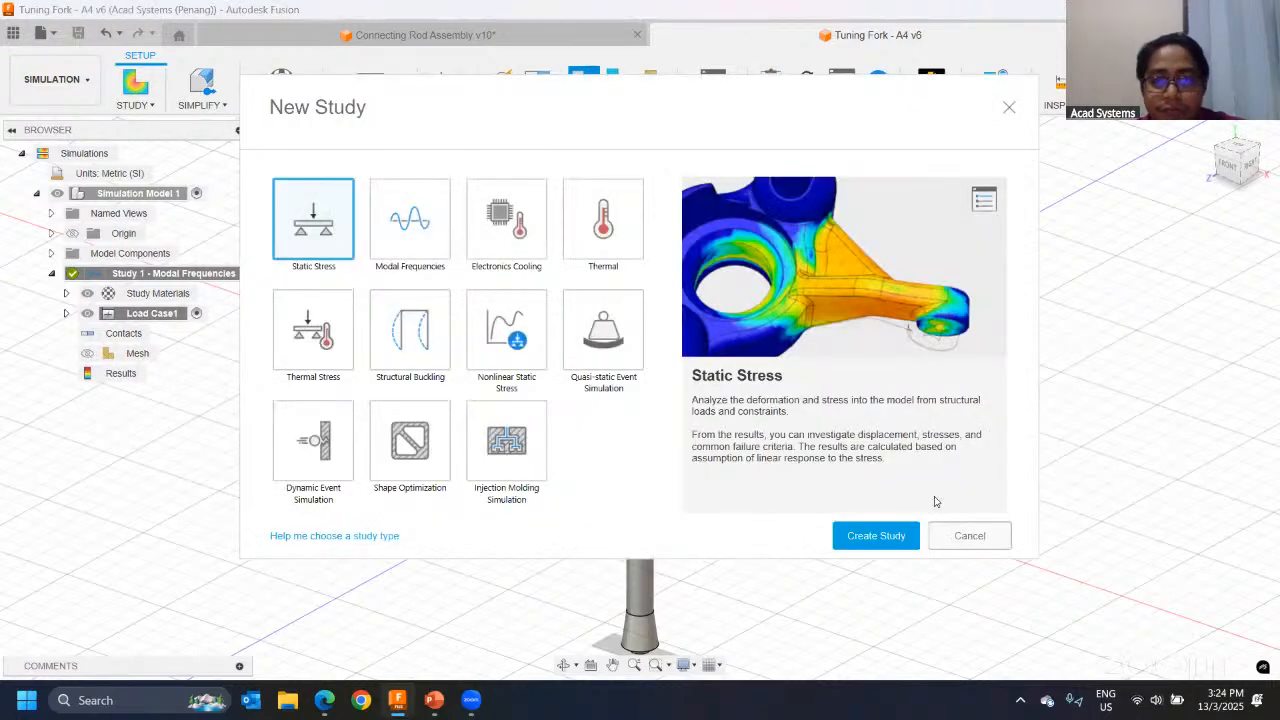
pyautogui.click(421, 232)
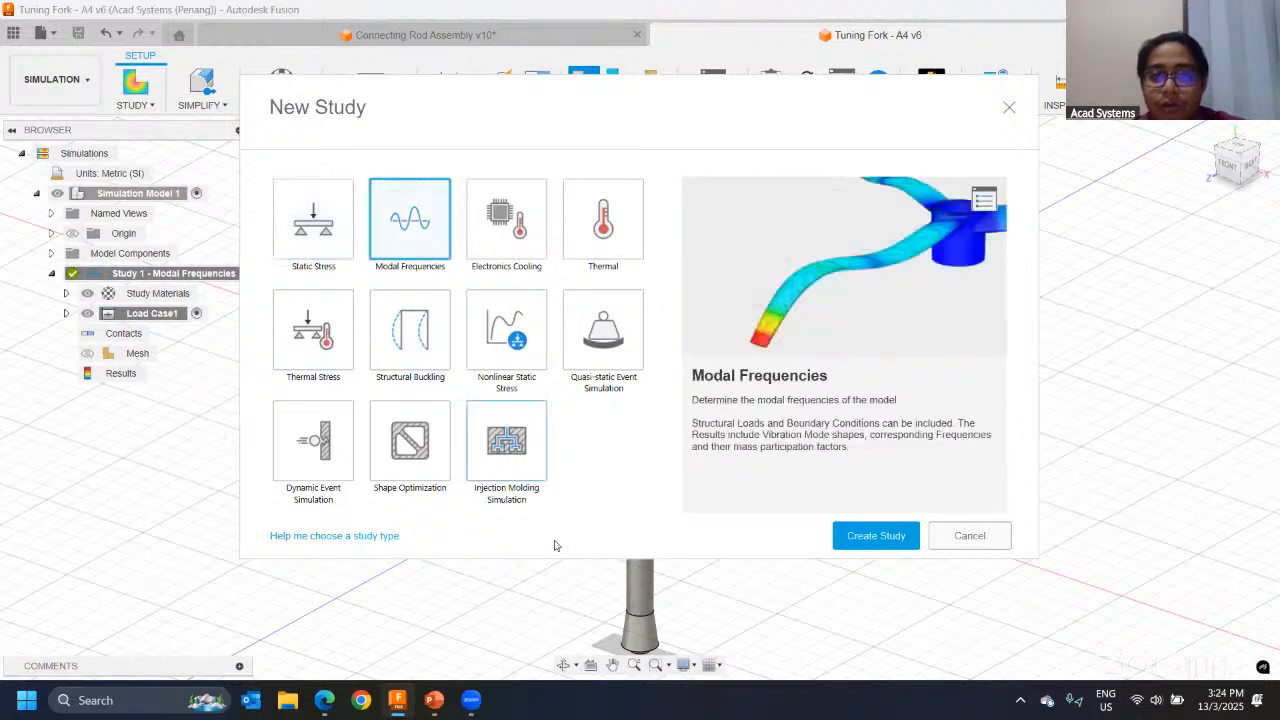
pyautogui.click(872, 537)
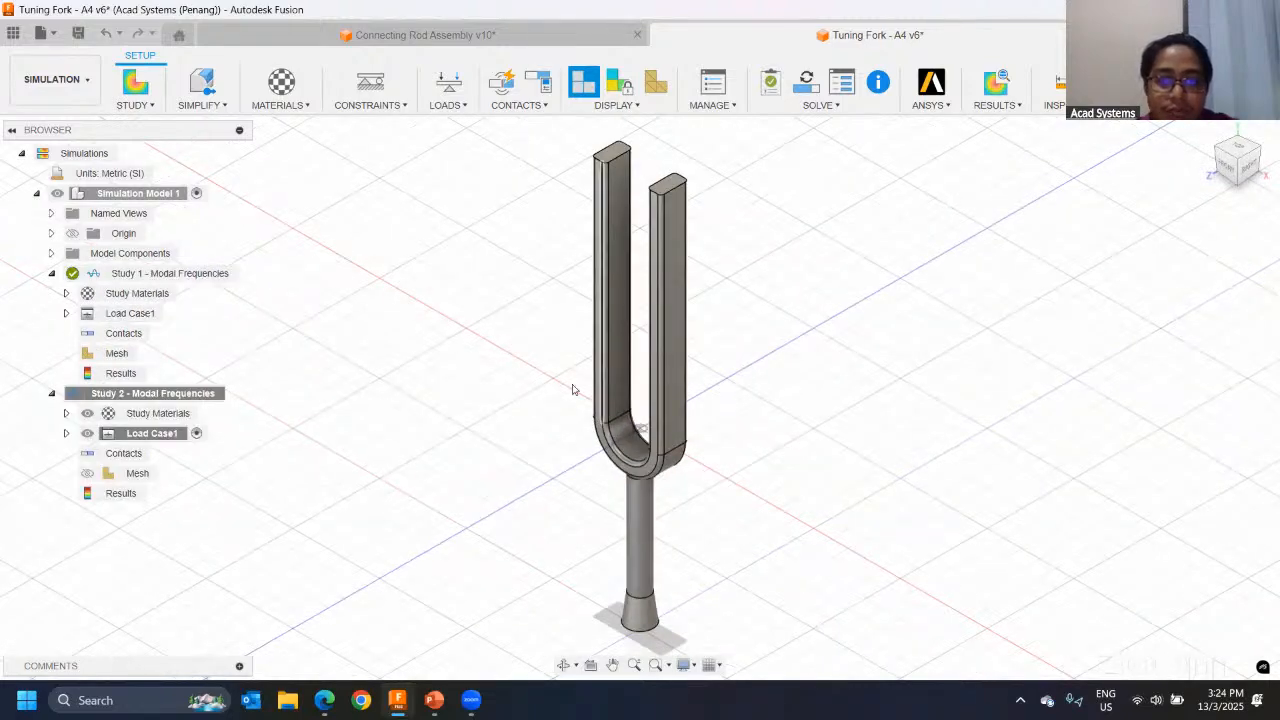
# Step: Review the study material assigned to the A4 tuning fork in Study 2 and cancel without changes
pyautogui.keyDown('shift'); pyautogui.moveTo(461, 391); pyautogui.dragTo(477, 366, button='middle'); pyautogui.keyUp('shift')
pyautogui.keyDown('shift'); pyautogui.moveTo(548, 392); pyautogui.dragTo(516, 339, button='middle'); pyautogui.keyUp('shift')
pyautogui.scroll(-2, 510, 355)
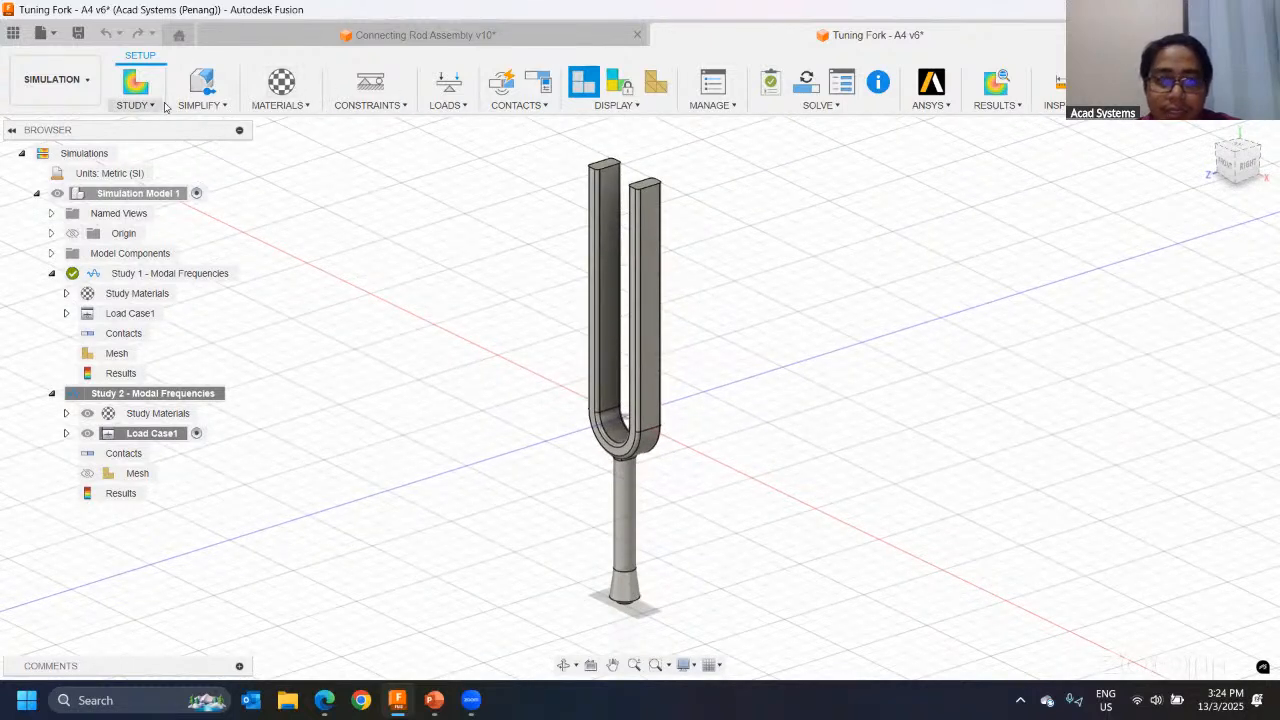
pyautogui.click(281, 82)
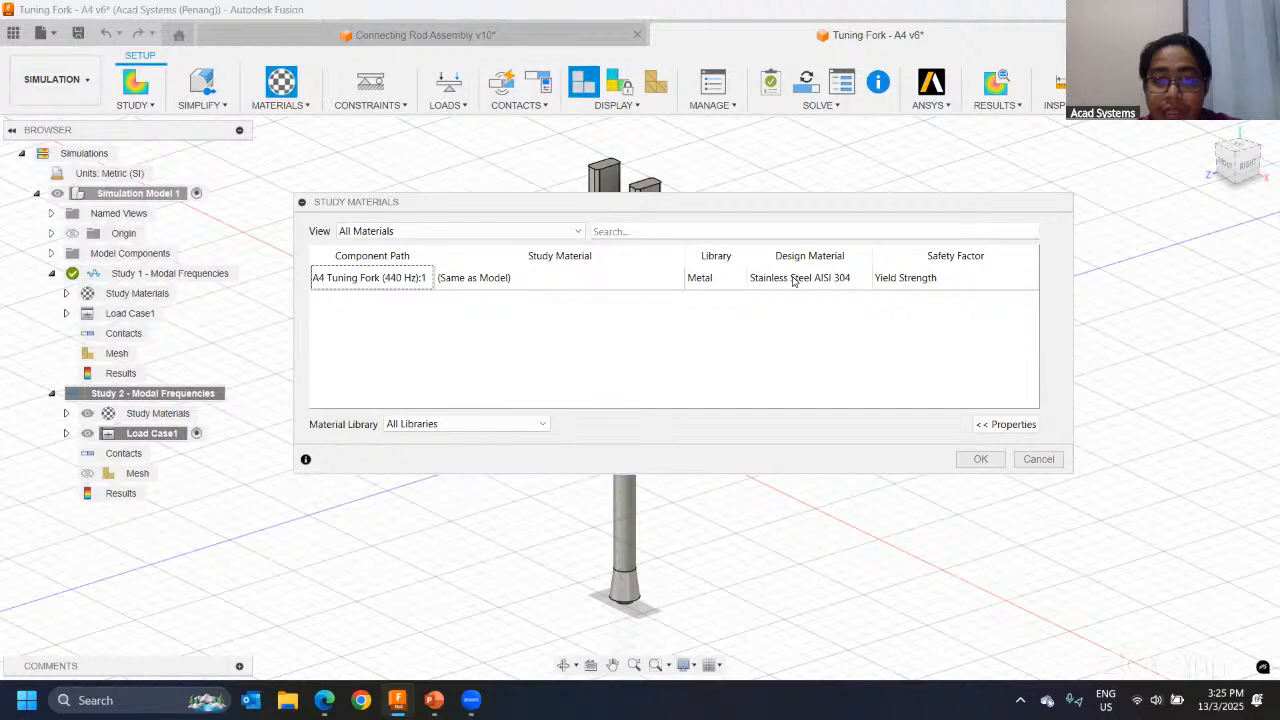
pyautogui.moveTo(754, 206); pyautogui.dragTo(747, 287)
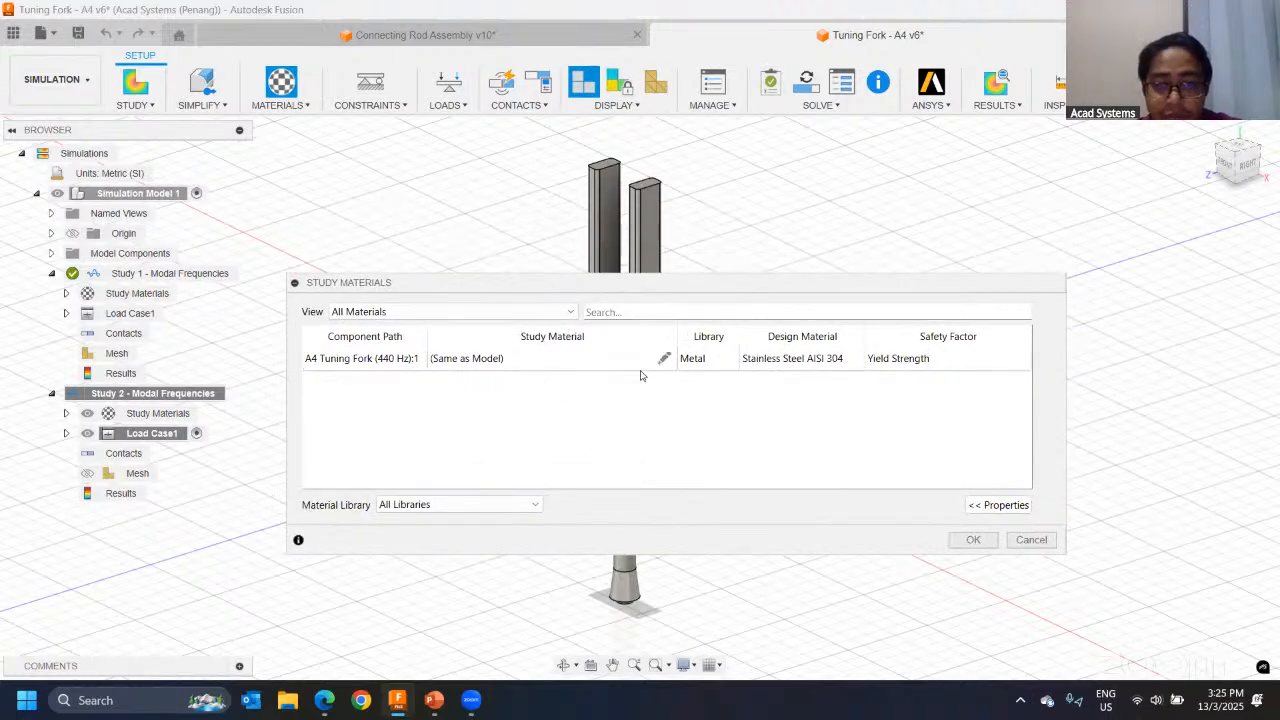
pyautogui.click(1031, 539)
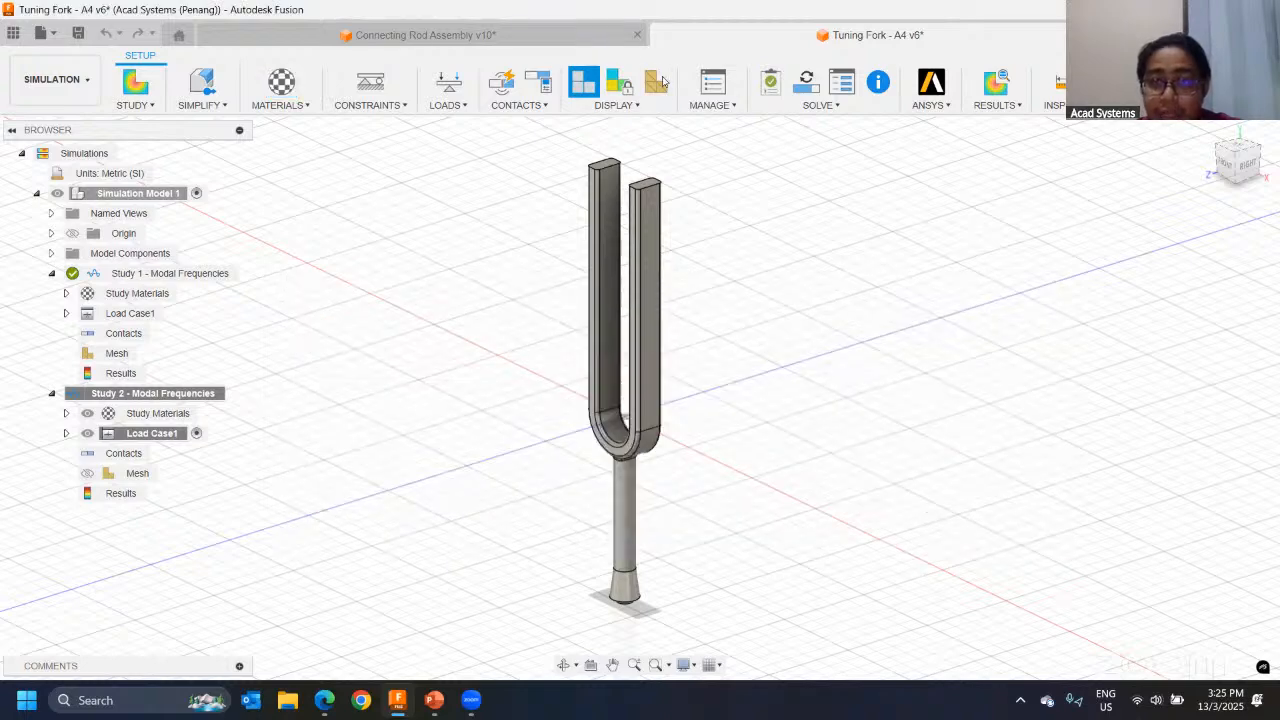
# Step: Generate and display the tuning fork's mesh for Study 2 - Modal Frequencies
pyautogui.click(656, 82)
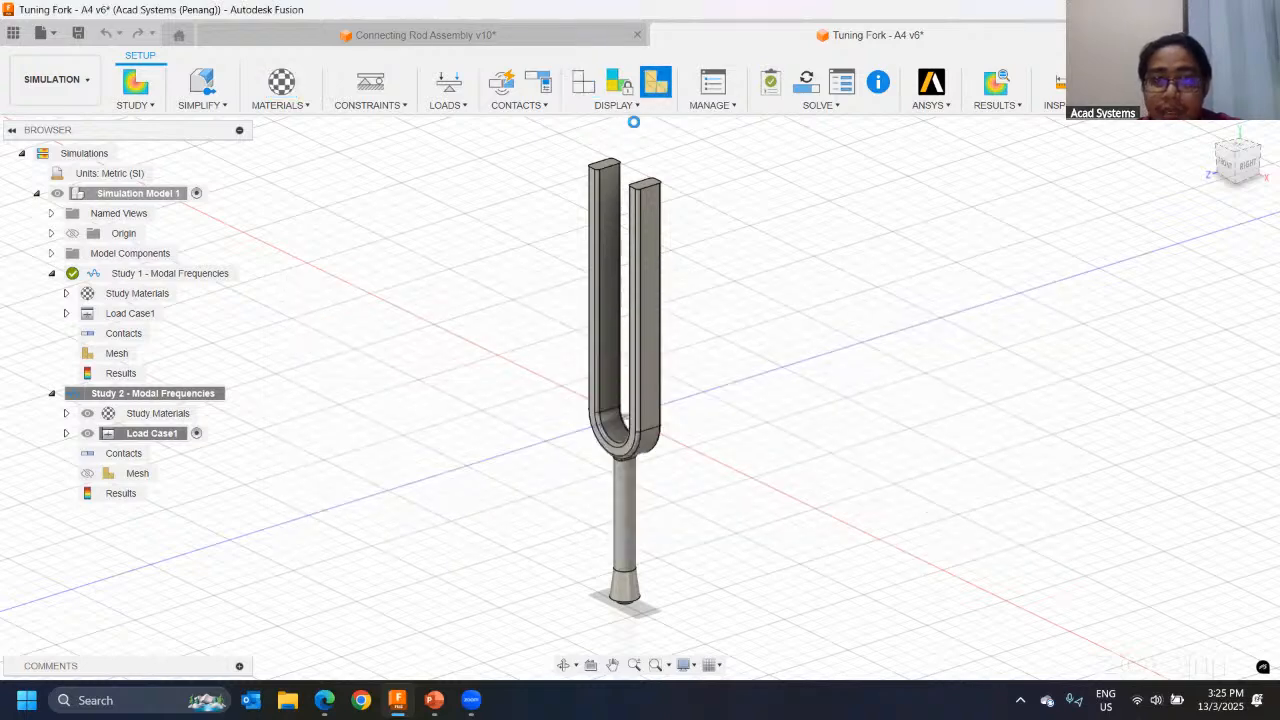
pyautogui.click(757, 358)
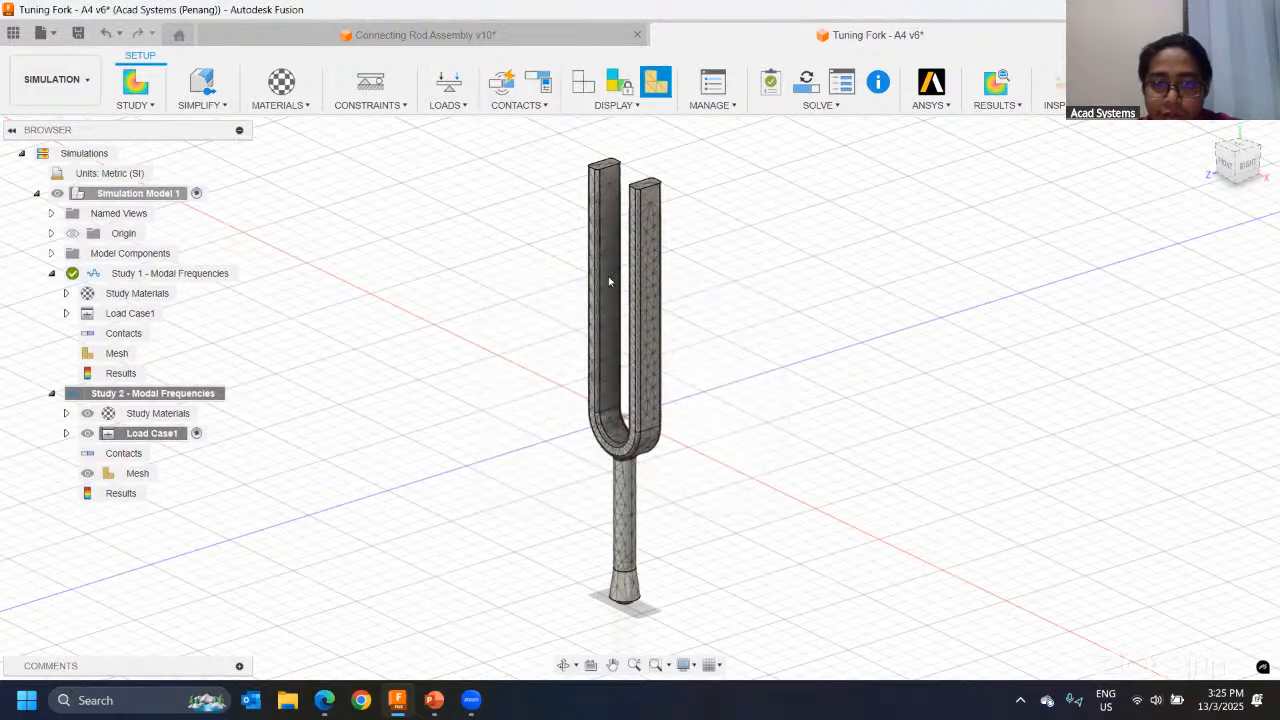
# Step: Set Study 2's average mesh element size to an absolute size of 2.5 mm
pyautogui.keyDown('shift'); pyautogui.moveTo(609, 280); pyautogui.dragTo(686, 246, button='middle'); pyautogui.keyUp('shift')
pyautogui.scroll(2, 621, 262)
pyautogui.scroll(1, 621, 262)
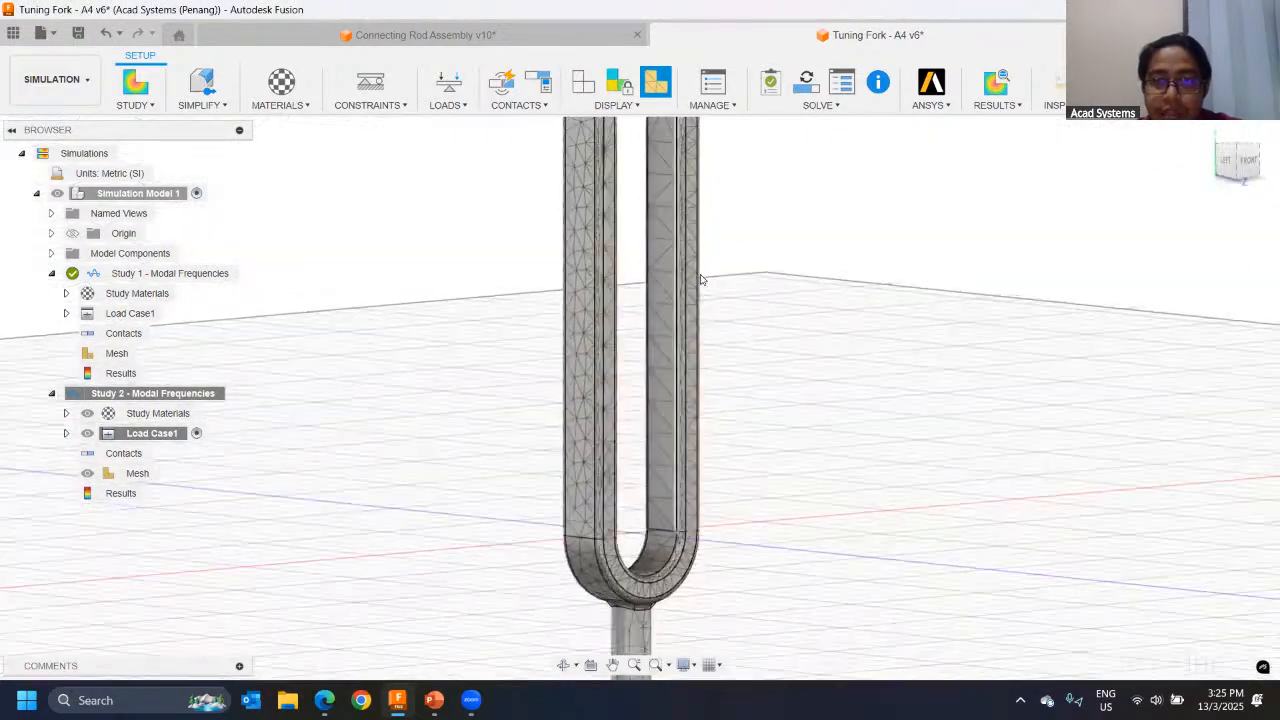
pyautogui.scroll(-3, 634, 283)
pyautogui.keyDown('shift'); pyautogui.moveTo(634, 283); pyautogui.dragTo(668, 264, button='middle'); pyautogui.keyUp('shift')
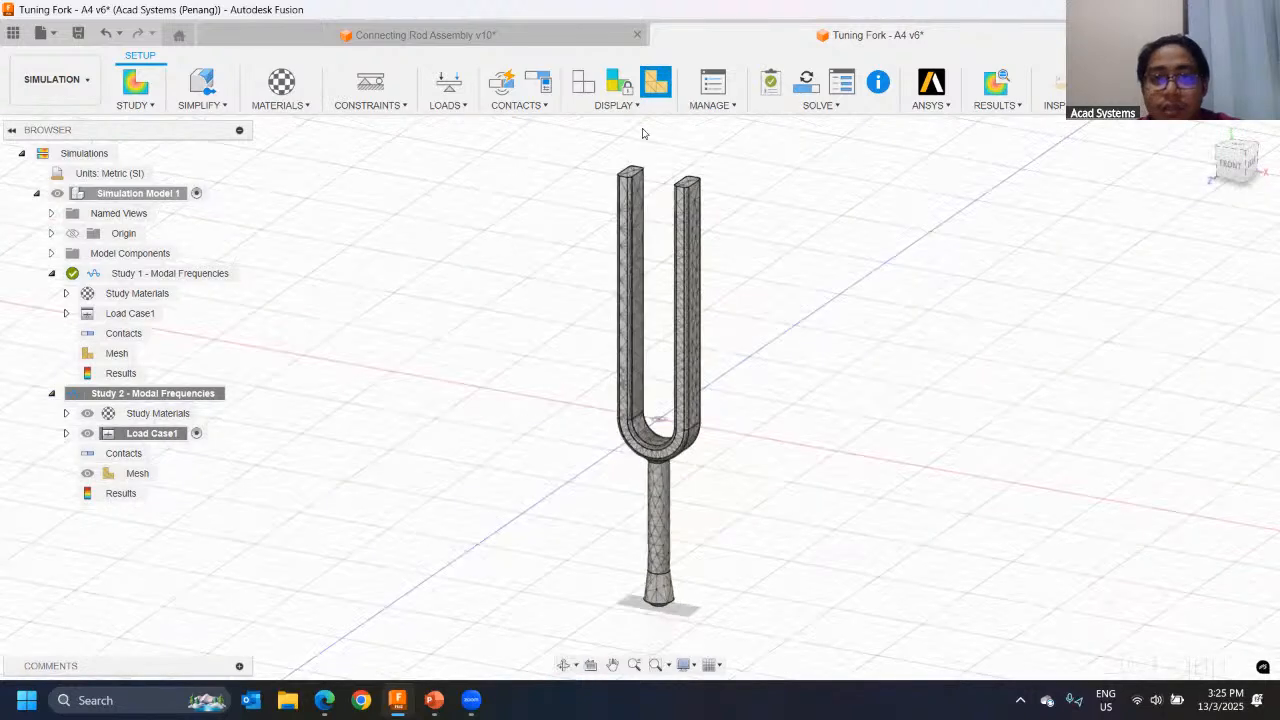
pyautogui.scroll(-2, 643, 132)
pyautogui.click(707, 91)
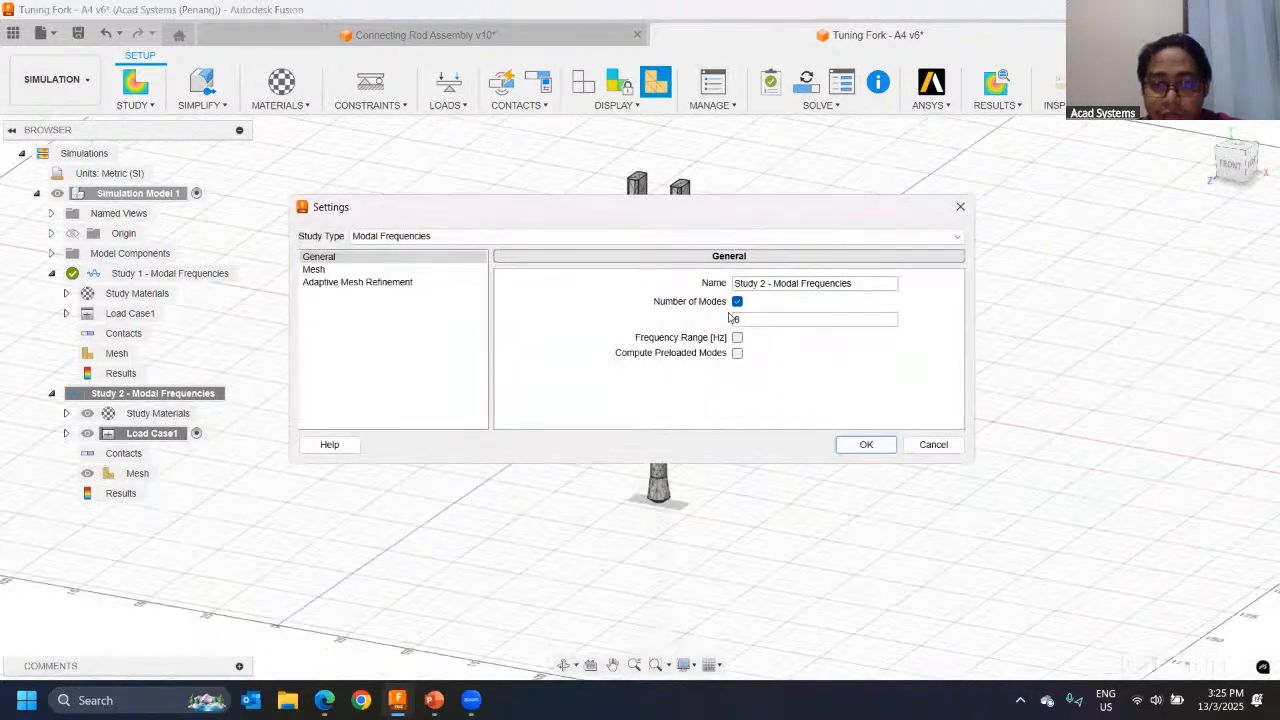
pyautogui.click(378, 270)
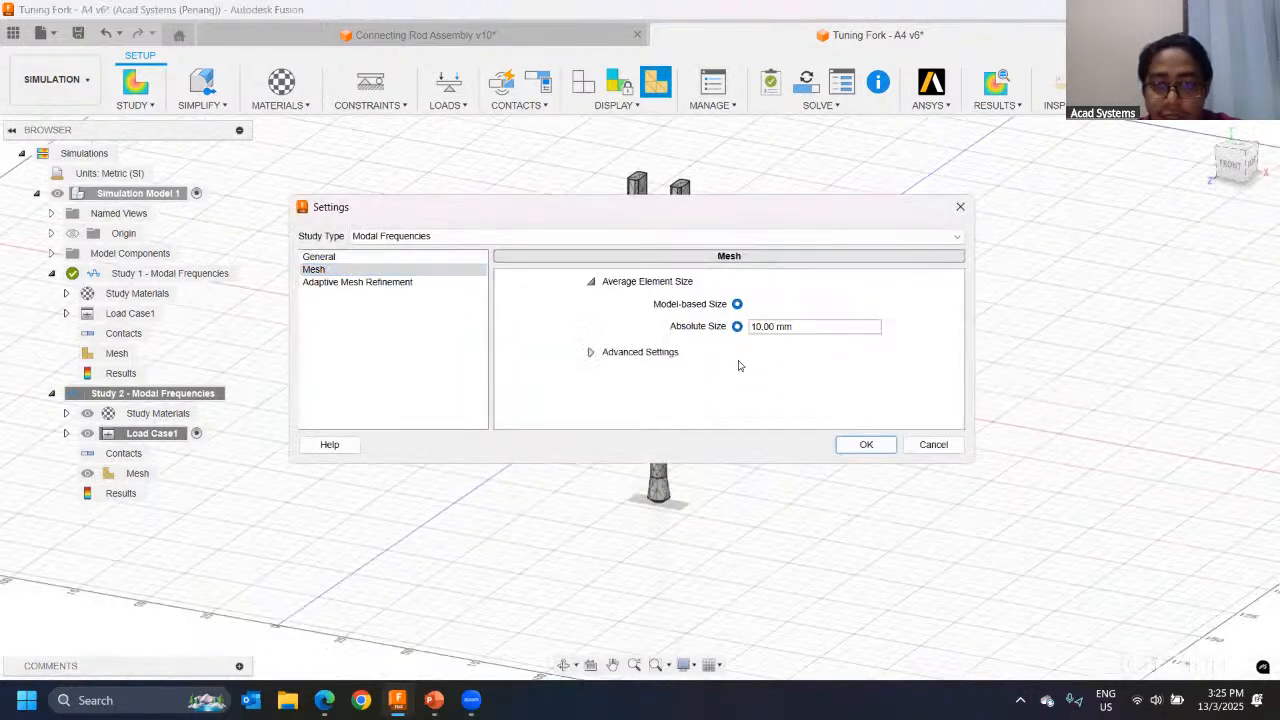
pyautogui.moveTo(800, 325); pyautogui.dragTo(745, 331)
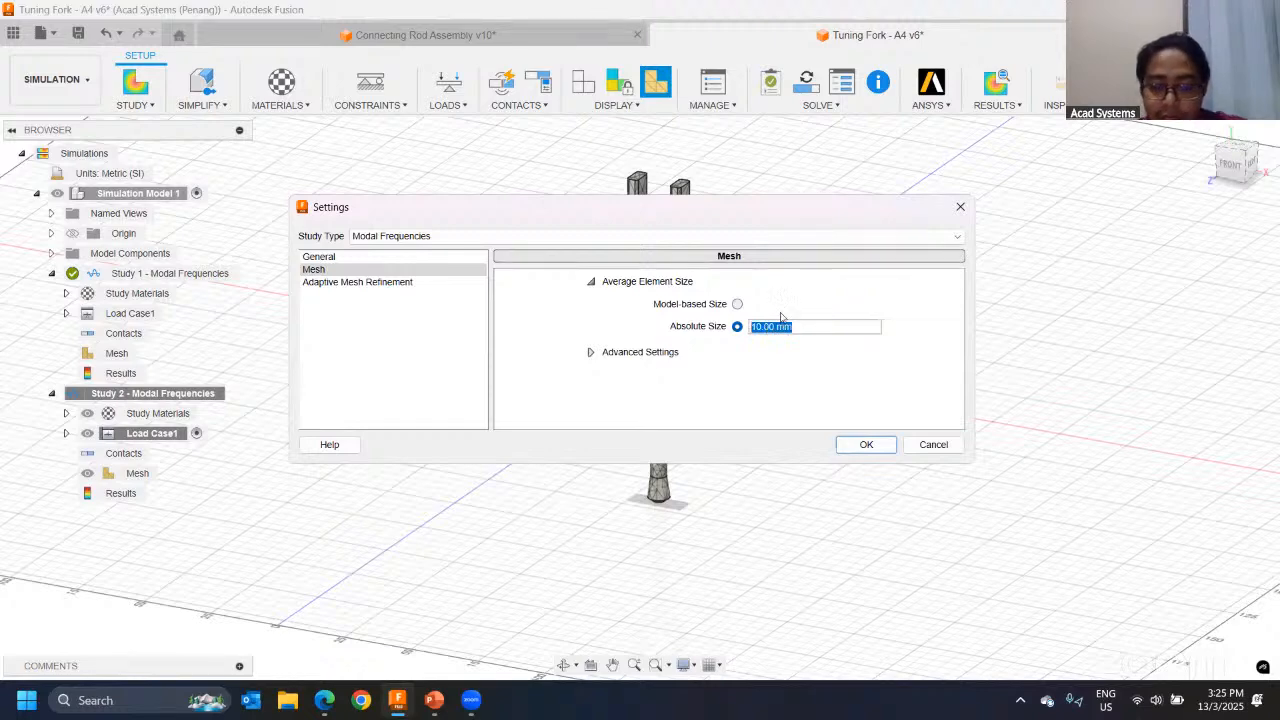
pyautogui.write('5')
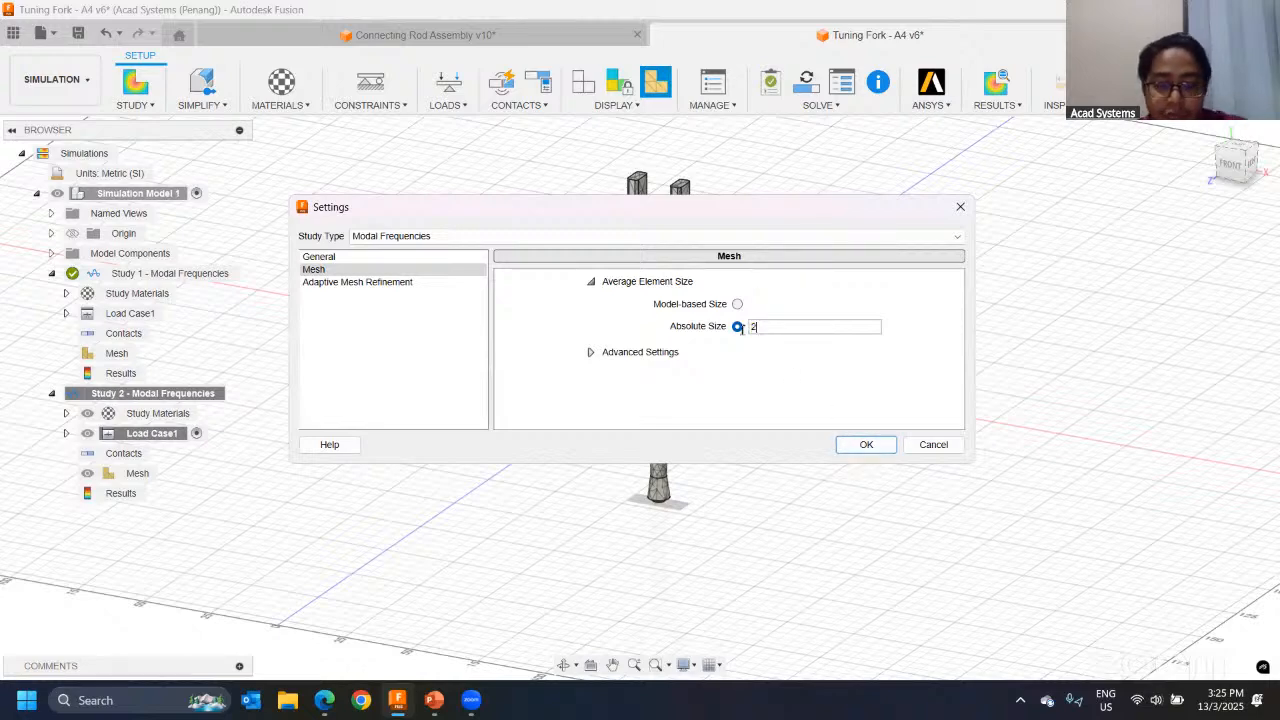
pyautogui.click(866, 446)
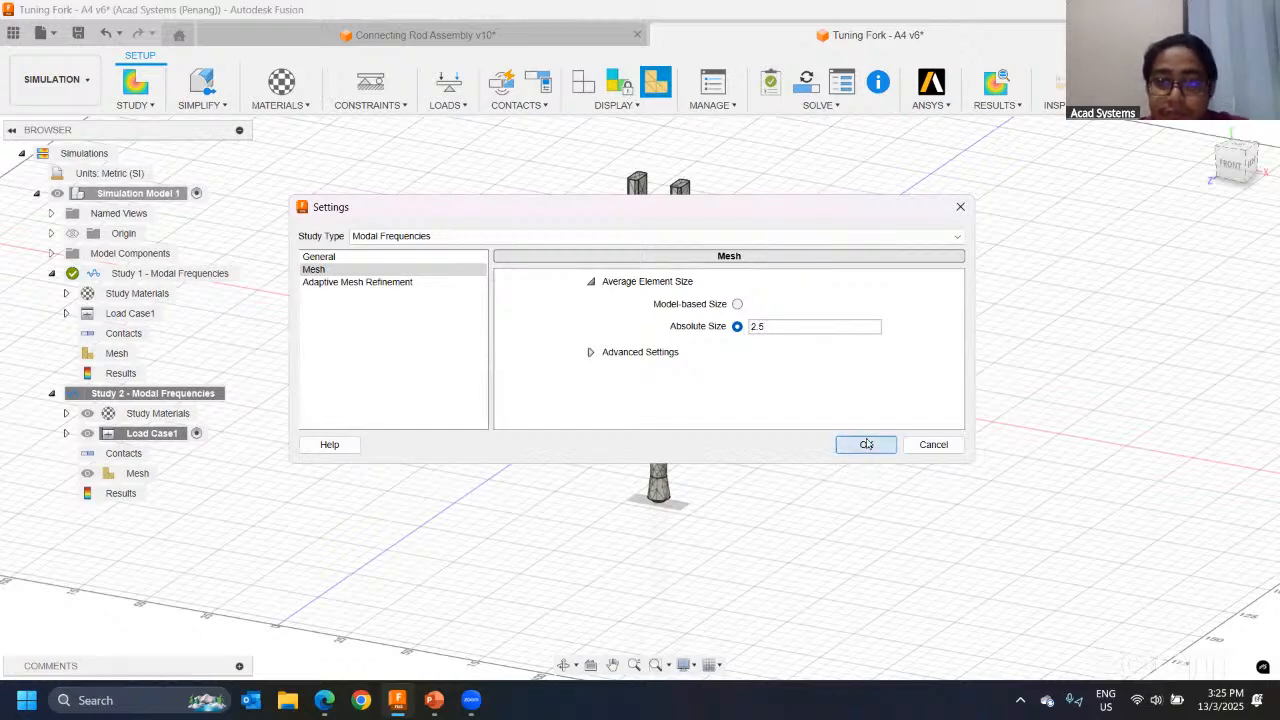
# Step: Regenerate the mesh for Study 2 - Modal Frequencies and inspect it around the tuning fork's stem
pyautogui.rightClick(158, 473)
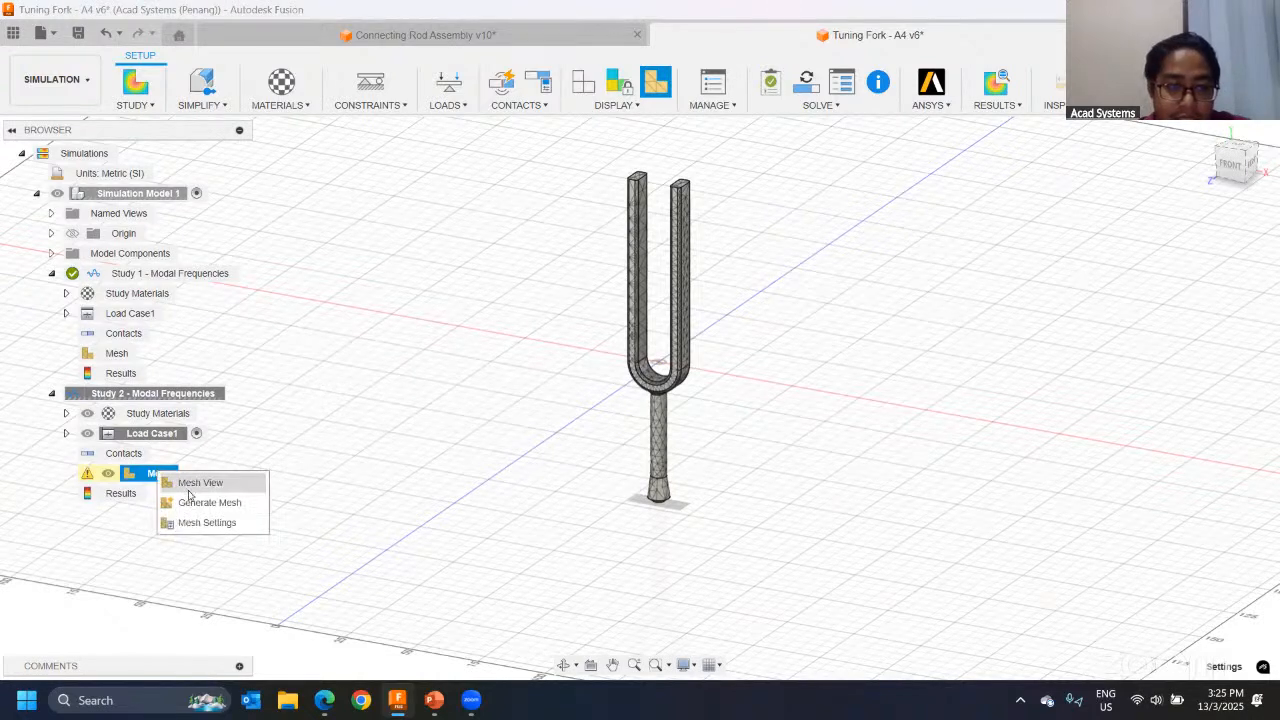
pyautogui.click(190, 500)
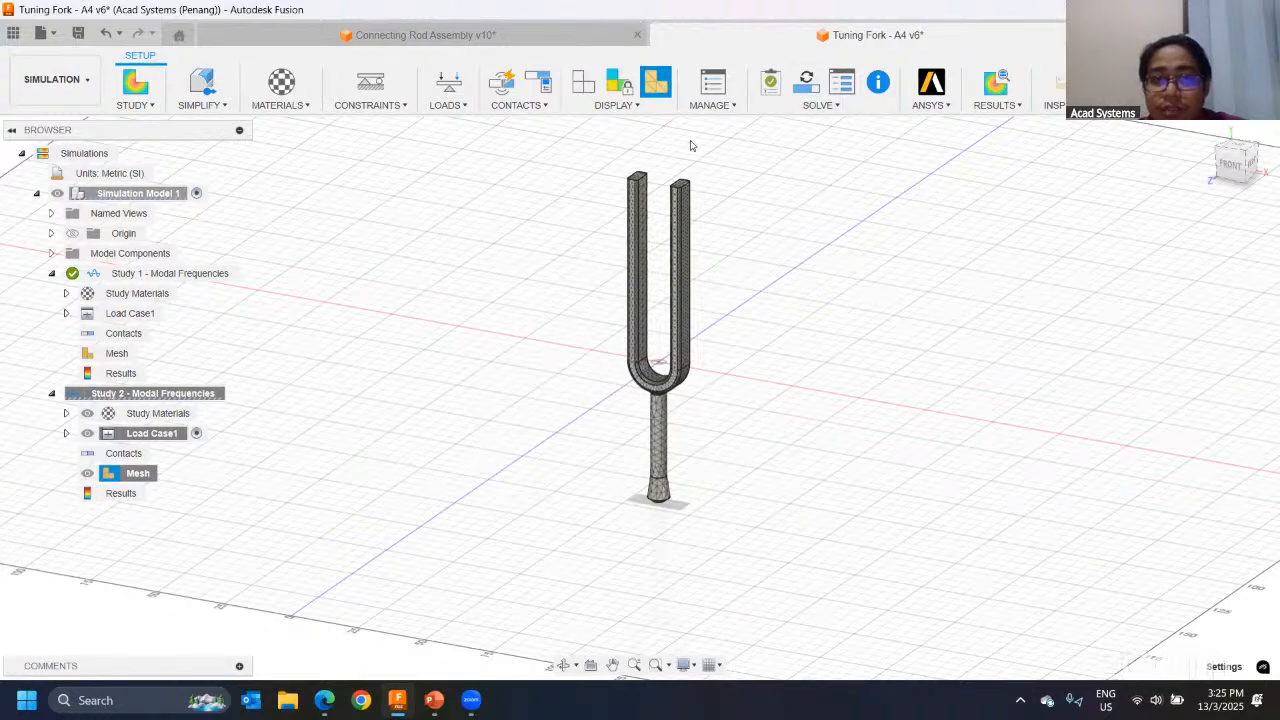
pyautogui.scroll(6, 653, 440)
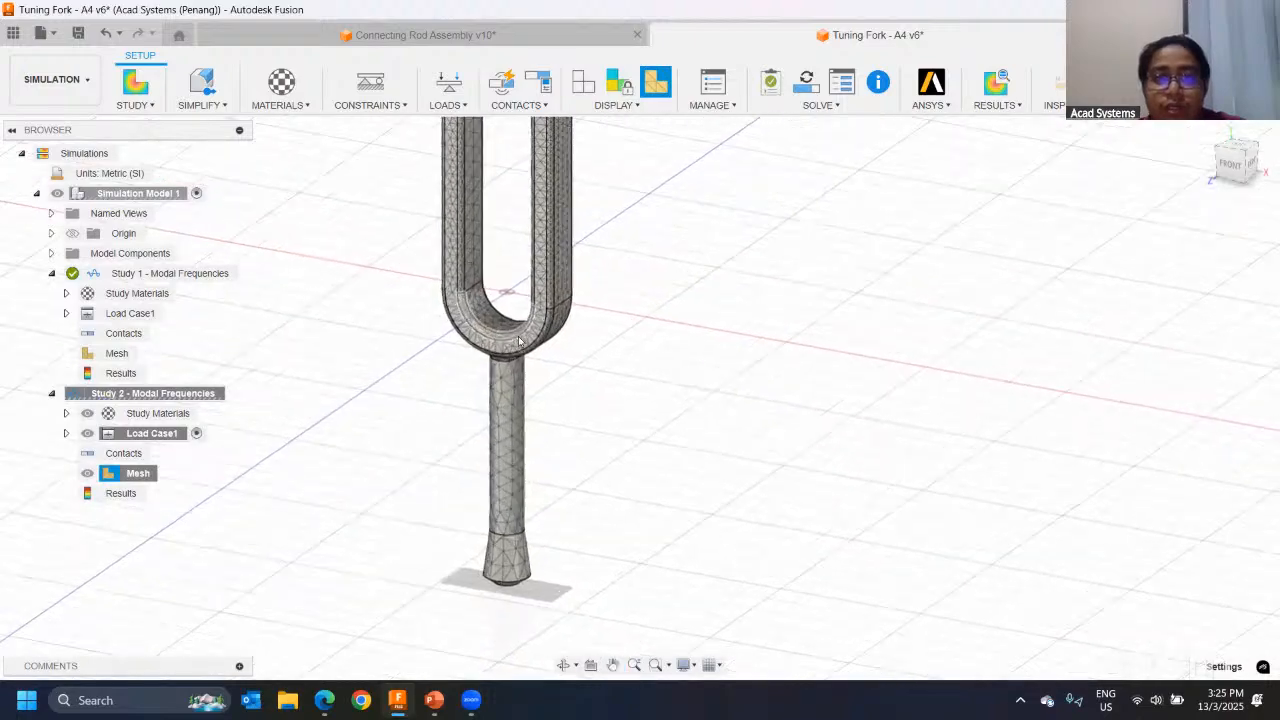
pyautogui.scroll(-4, 613, 317)
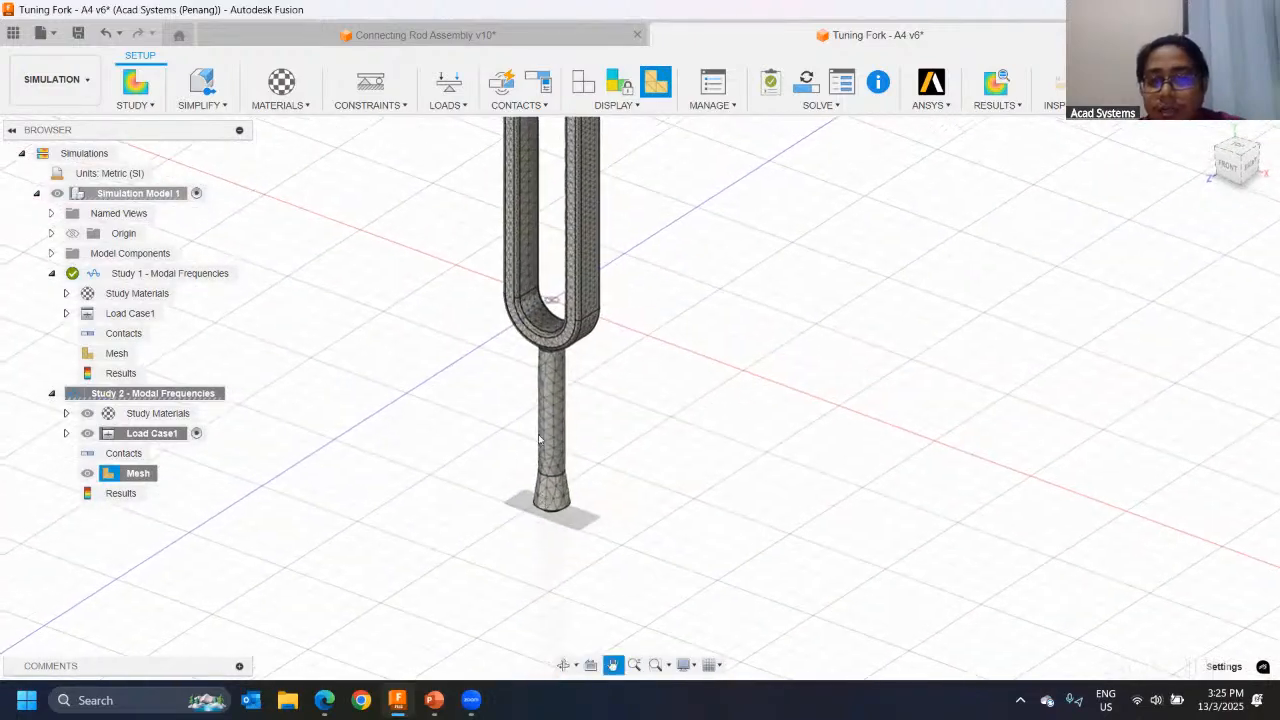
pyautogui.moveTo(497, 363); pyautogui.dragTo(518, 577, button='middle')
pyautogui.keyDown('shift'); pyautogui.moveTo(548, 472); pyautogui.dragTo(528, 412, button='middle'); pyautogui.keyUp('shift')
pyautogui.moveTo(515, 512); pyautogui.dragTo(554, 381, button='middle')
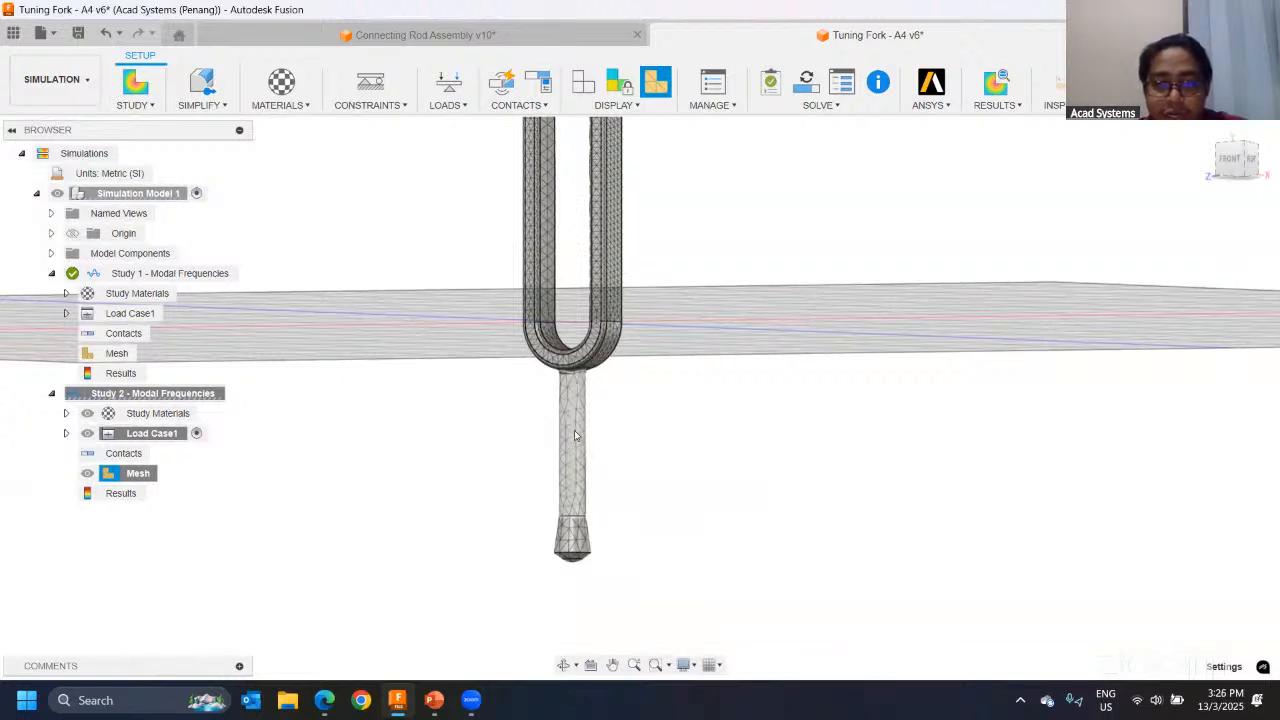
pyautogui.click(572, 422)
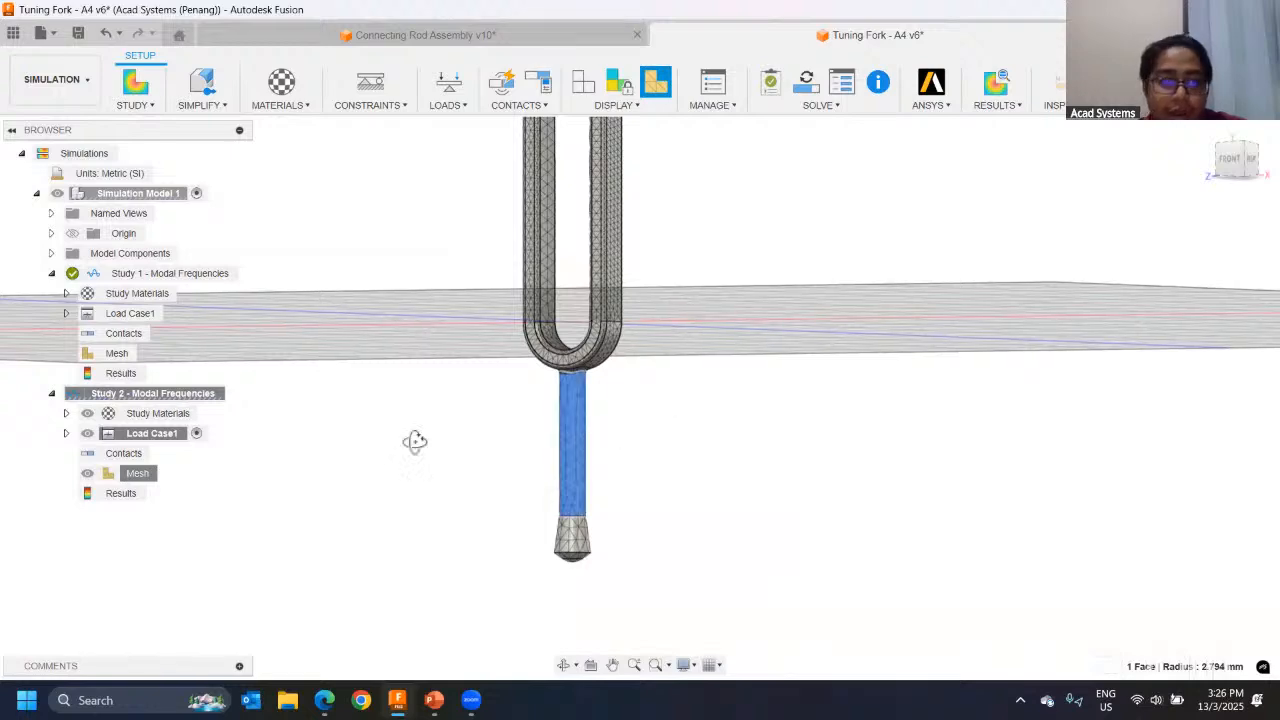
pyautogui.keyDown('shift'); pyautogui.moveTo(415, 441); pyautogui.dragTo(422, 247, button='middle'); pyautogui.keyUp('shift')
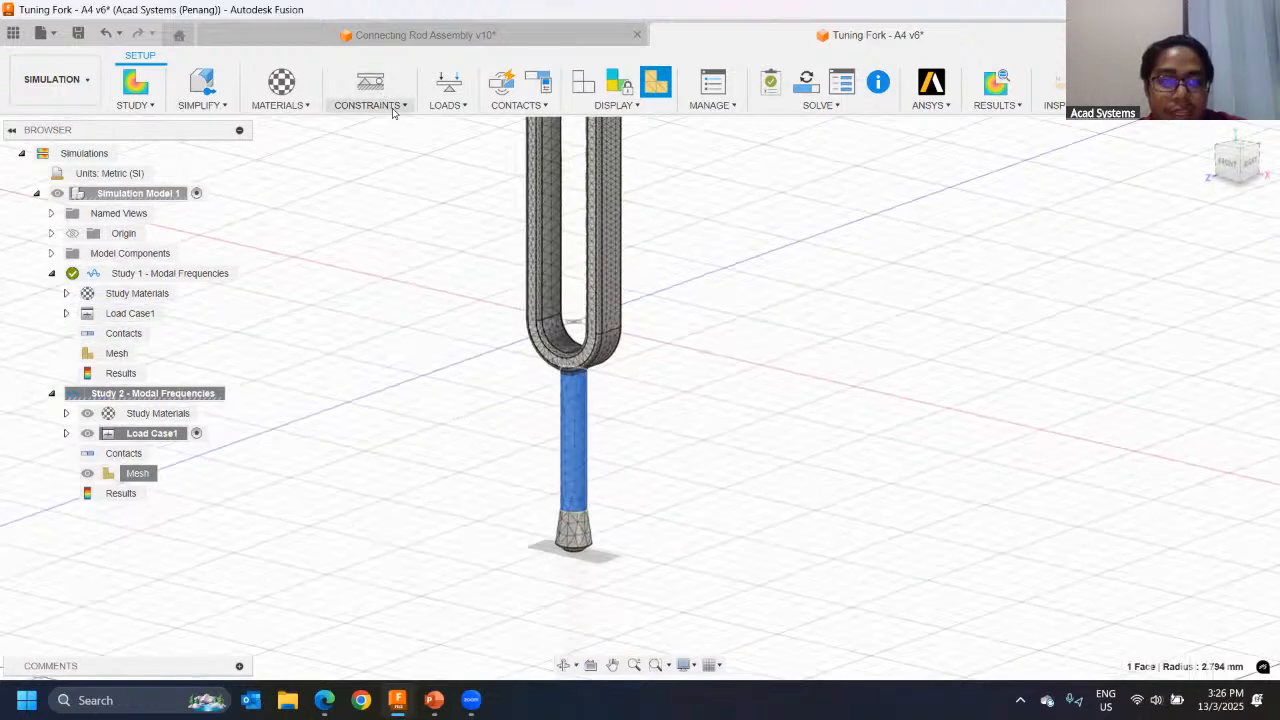
pyautogui.click(370, 85)
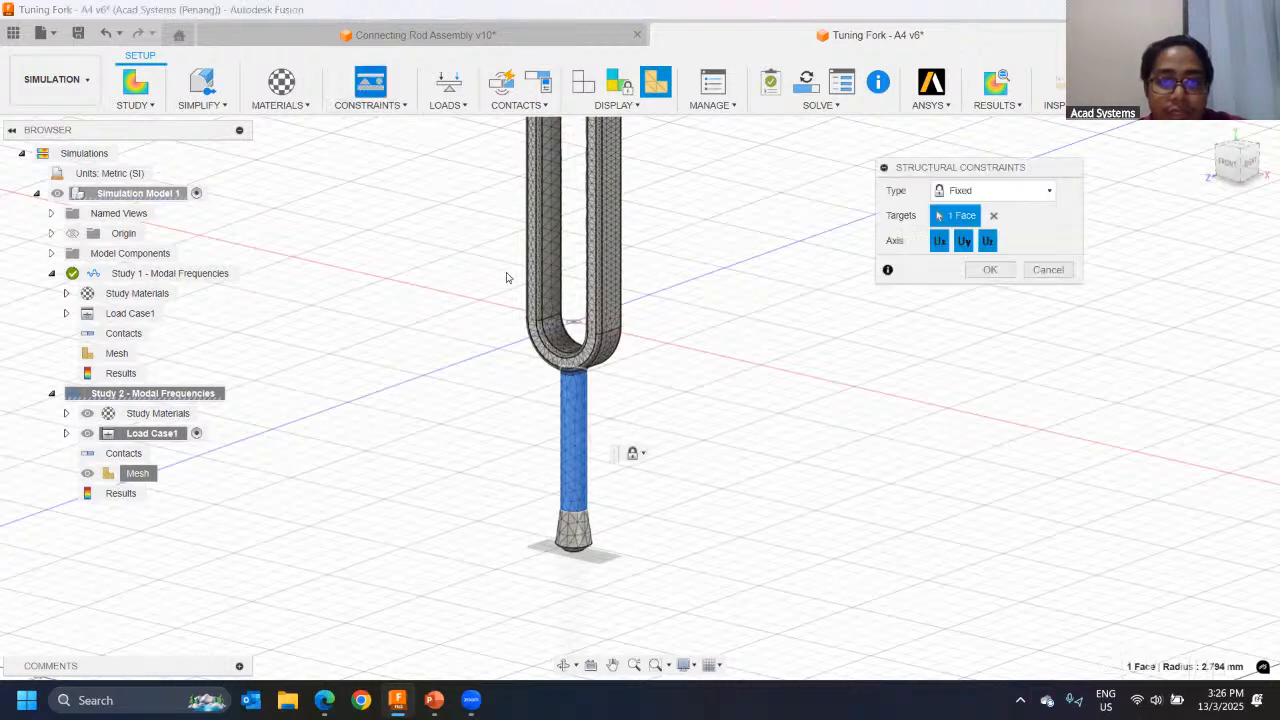
pyautogui.click(1048, 270)
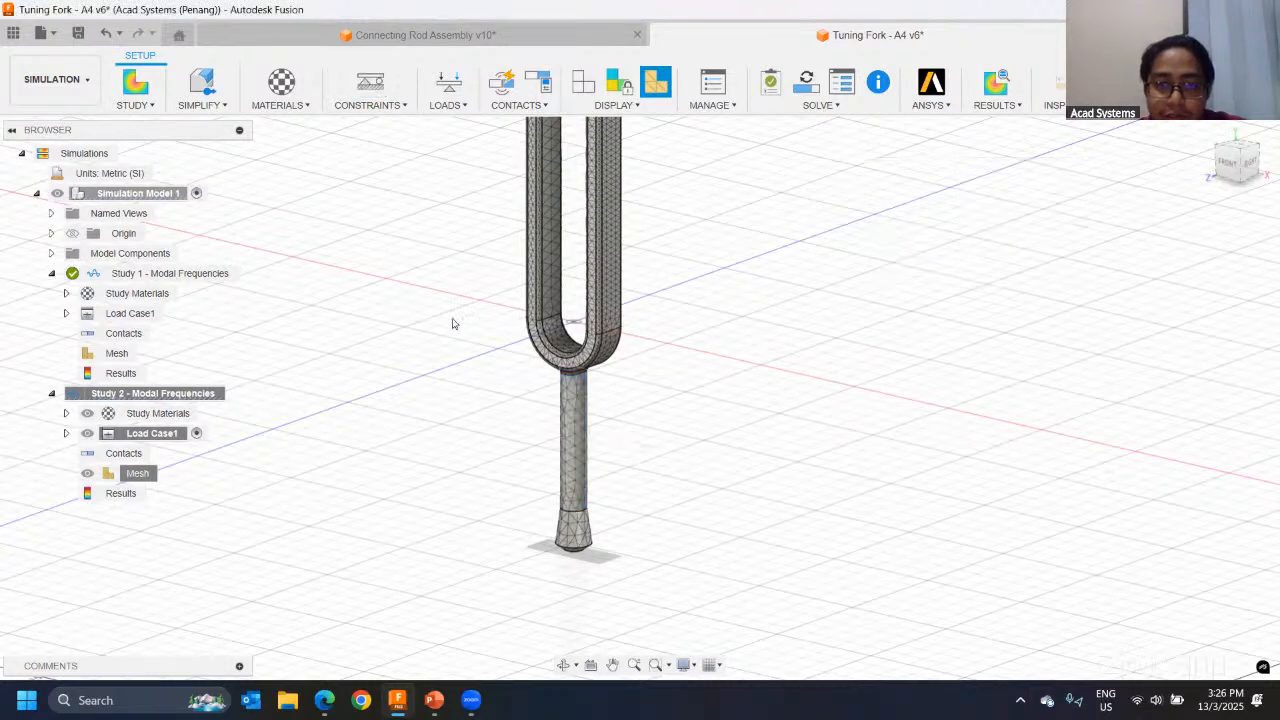
# Step: Apply a Fixed structural constraint on the Ux, Uy and Uz axes to the cylindrical face of the tuning fork's stem
pyautogui.click(370, 85)
pyautogui.click(573, 472)
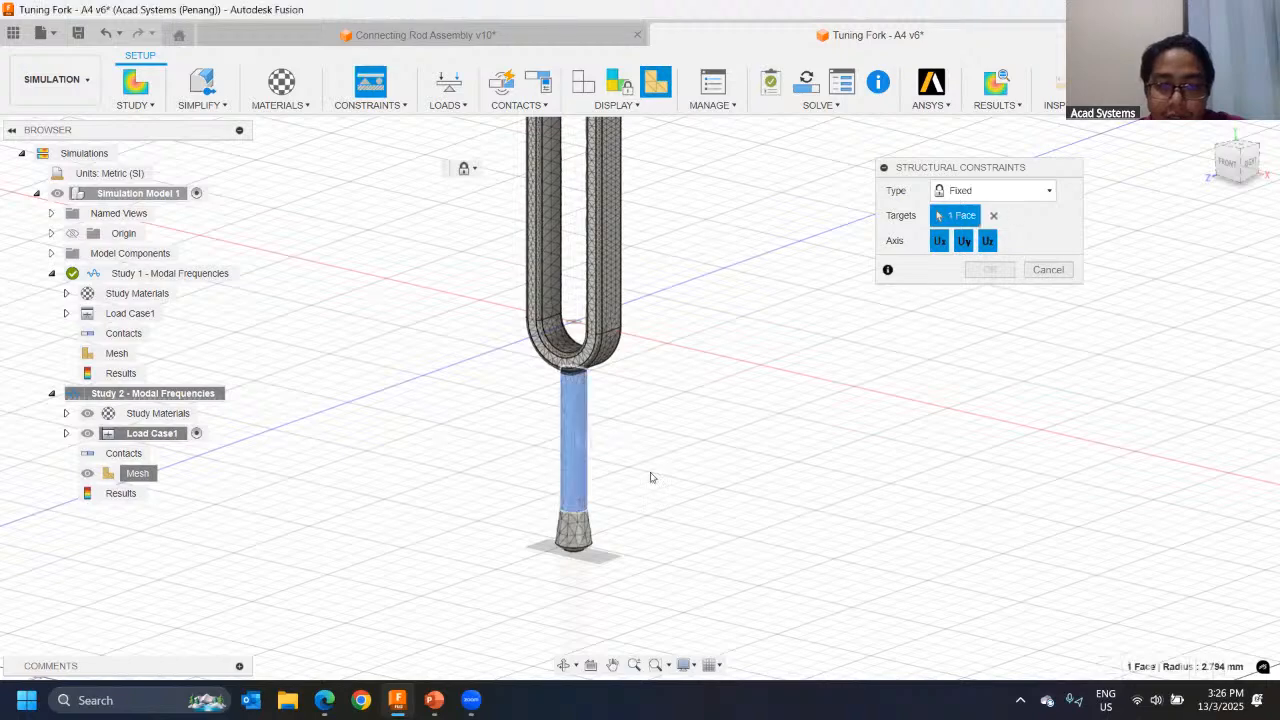
pyautogui.click(990, 270)
pyautogui.scroll(-2, 645, 345)
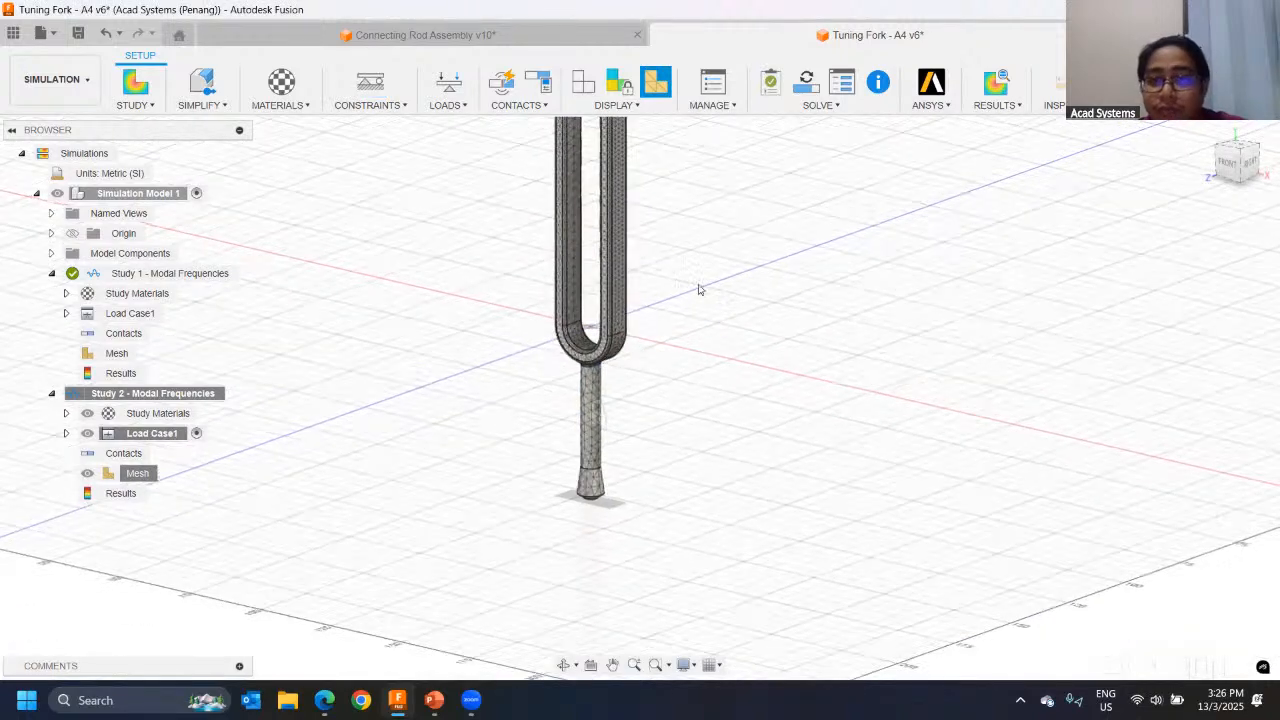
# Step: Set the number of modes for Study 2 - Modal Frequencies to 10
pyautogui.moveTo(700, 289); pyautogui.dragTo(647, 342, button='middle')
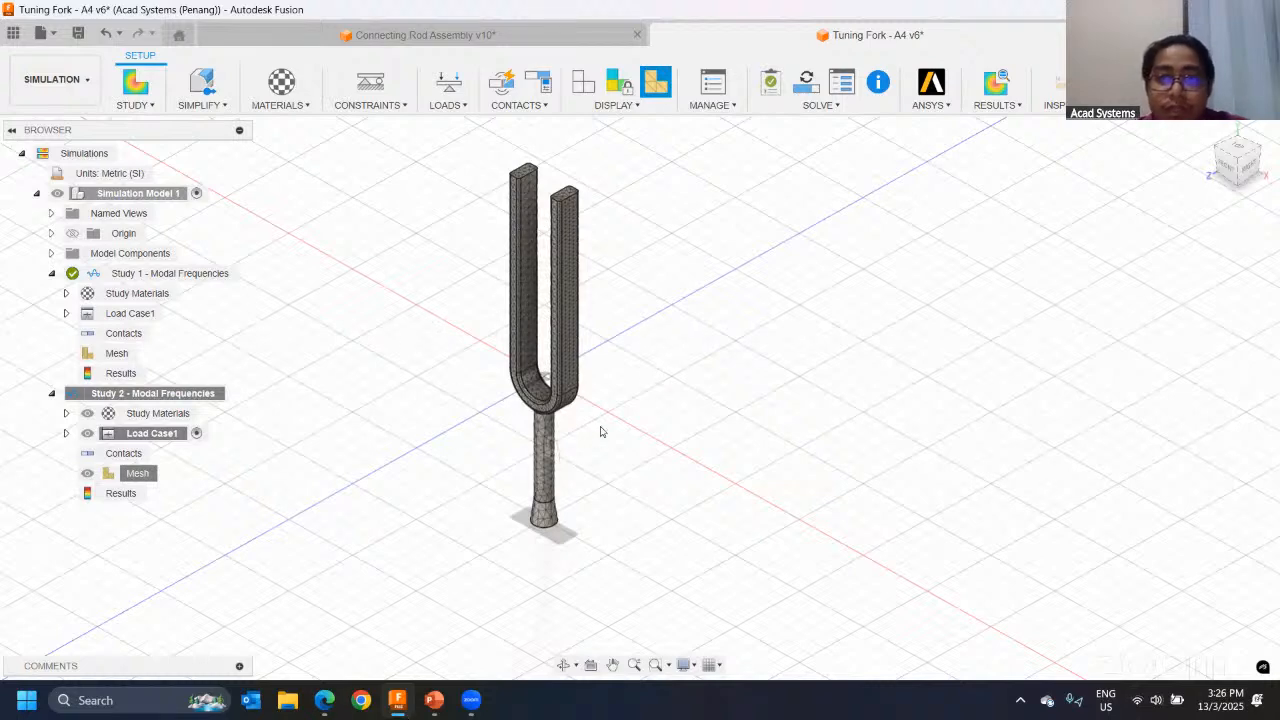
pyautogui.keyDown('shift'); pyautogui.moveTo(624, 419); pyautogui.dragTo(631, 294, button='middle'); pyautogui.keyUp('shift')
pyautogui.scroll(3, 633, 291)
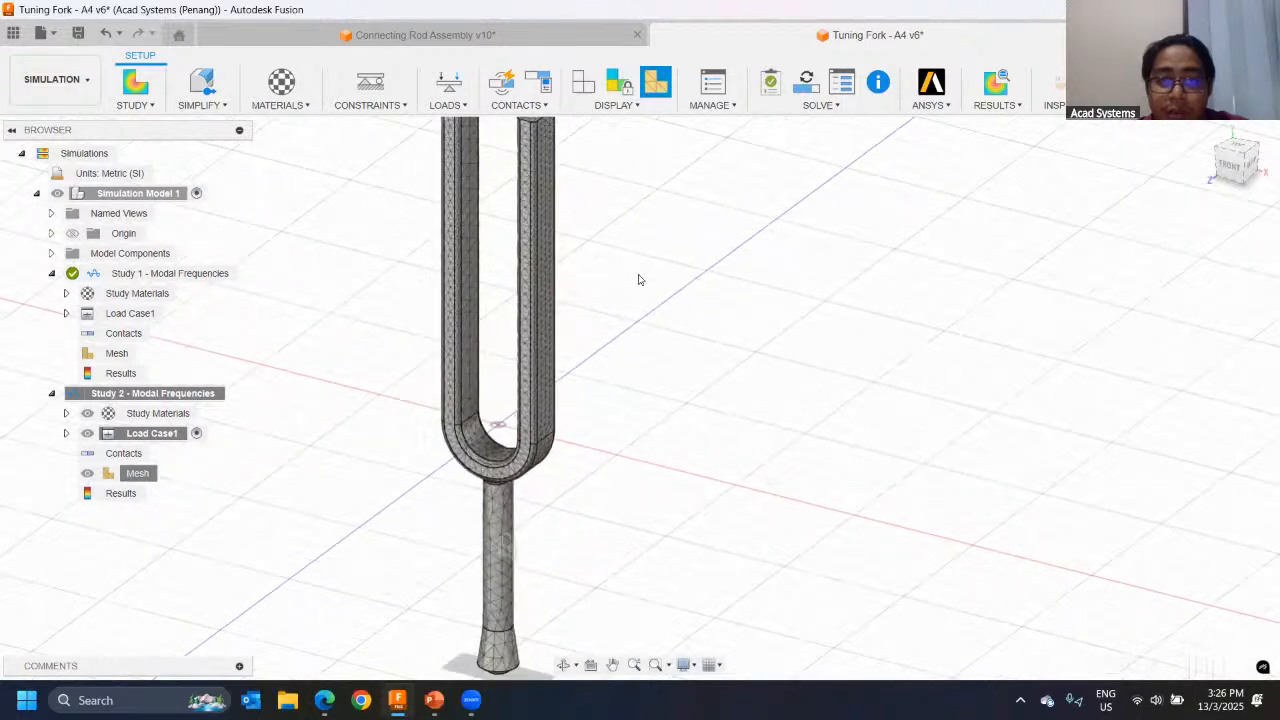
pyautogui.scroll(-2, 639, 279)
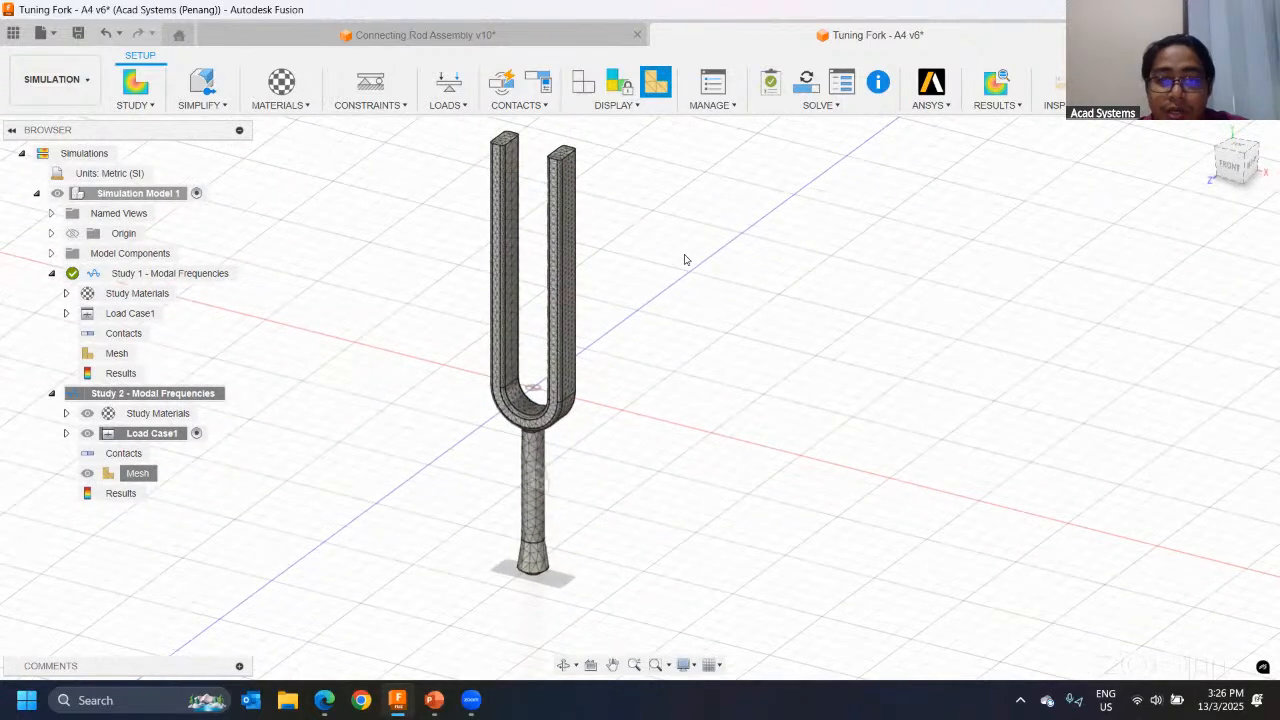
pyautogui.click(712, 84)
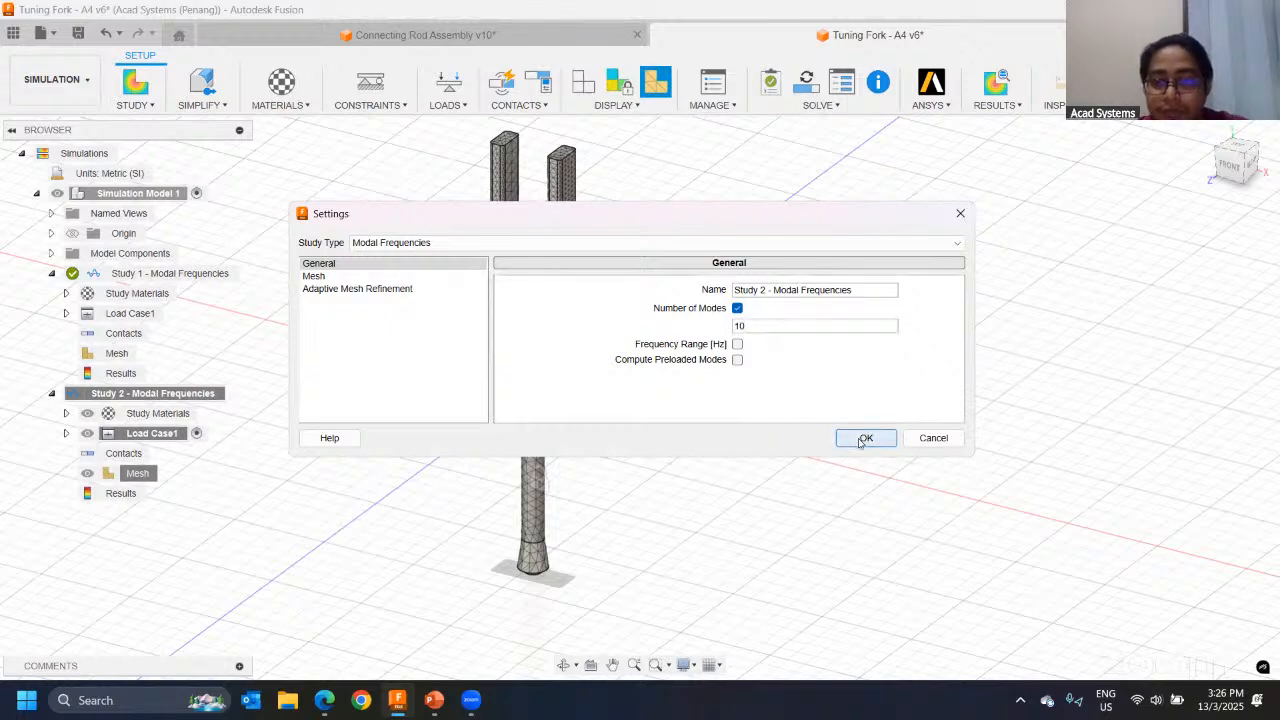
pyautogui.click(863, 439)
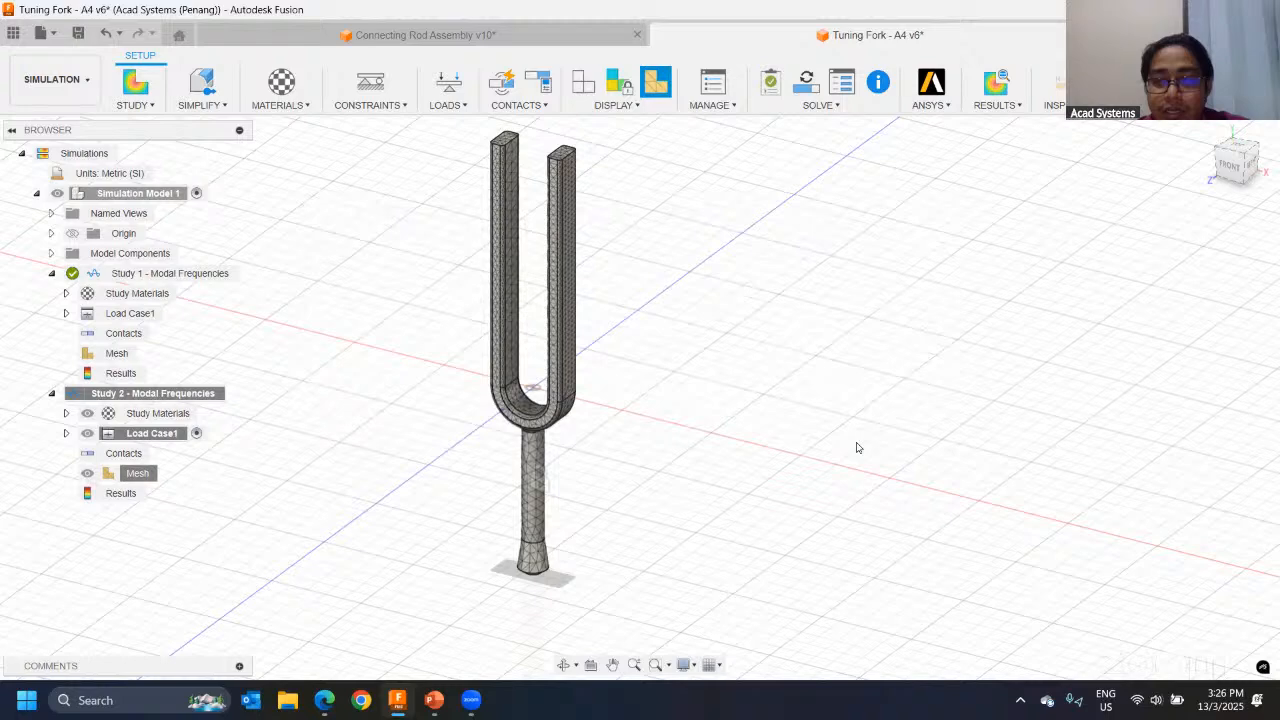
# Step: Solve only Study 2 - Modal Frequencies and close the job status window while it runs
pyautogui.click(808, 86)
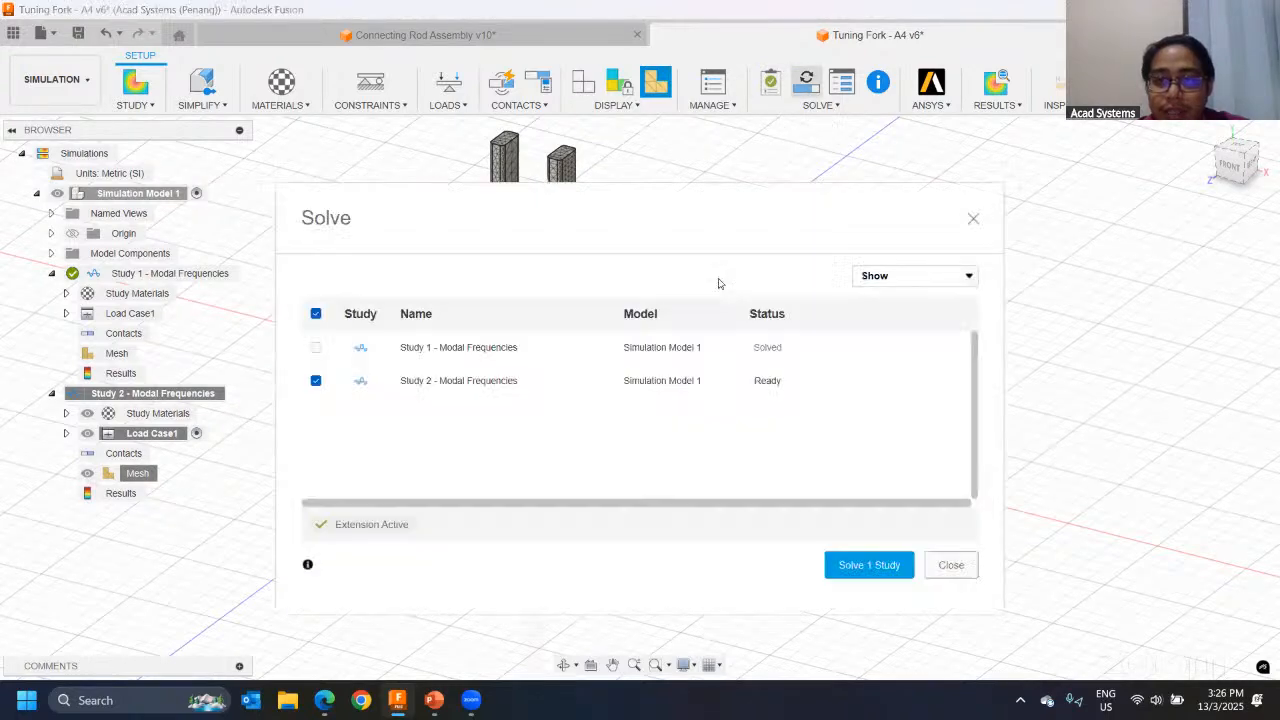
pyautogui.click(857, 567)
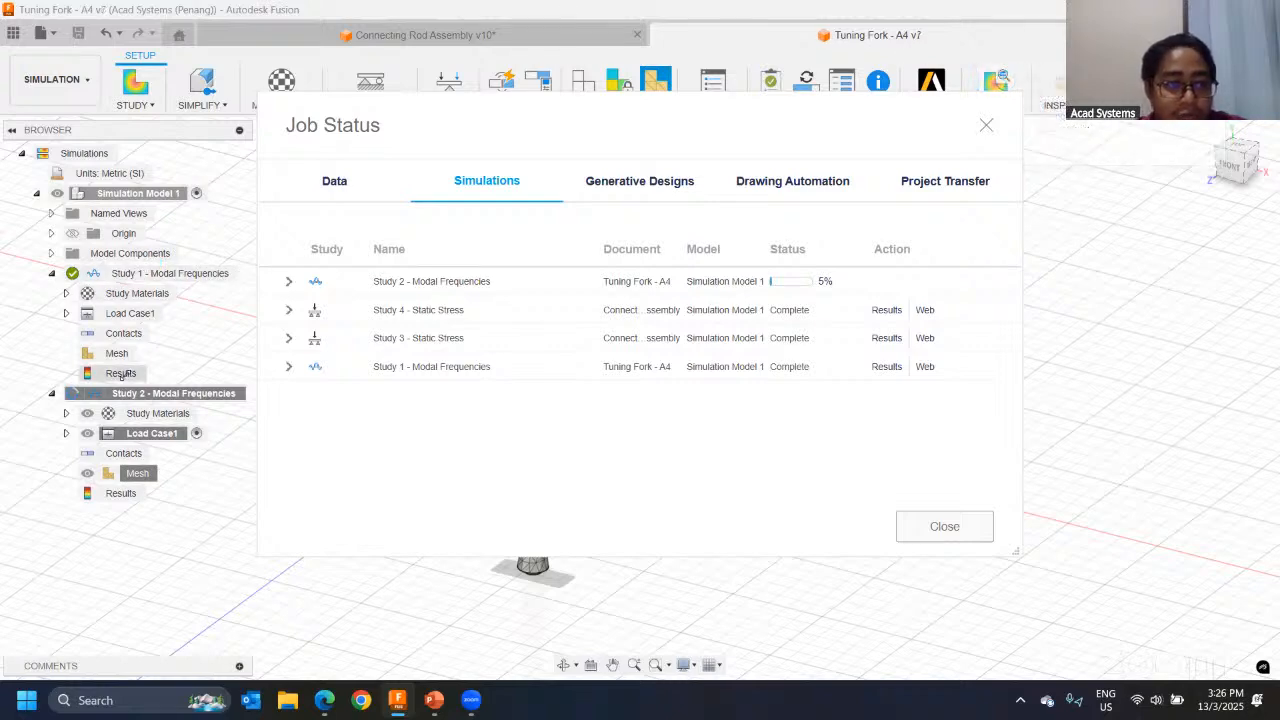
pyautogui.click(926, 528)
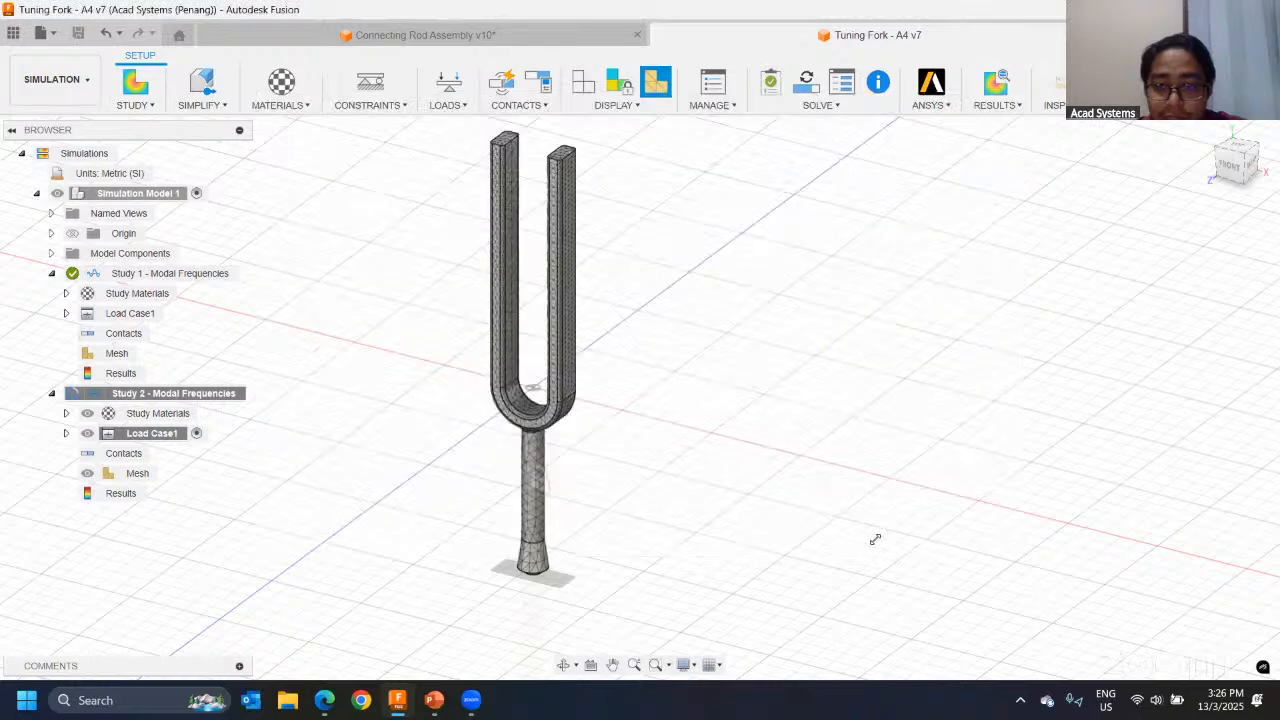
# Step: Activate Study 1 - Modal Frequencies and display its results
pyautogui.click(143, 274)
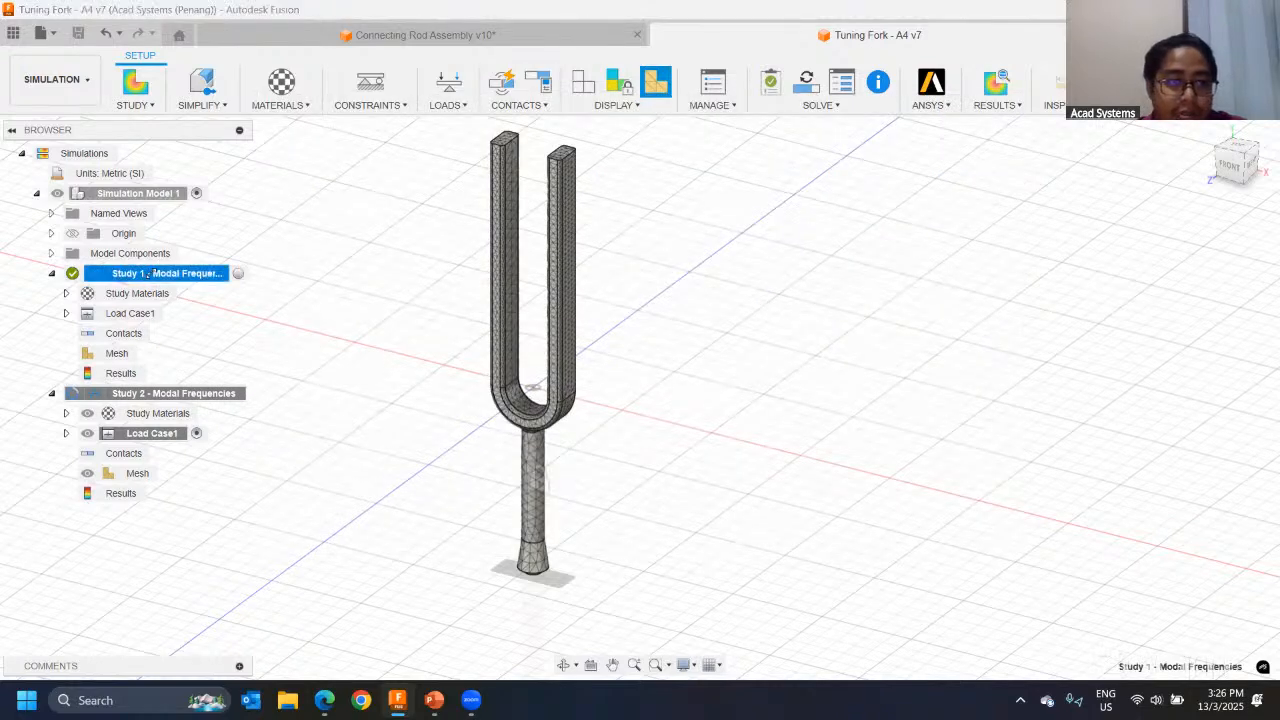
pyautogui.rightClick(147, 273)
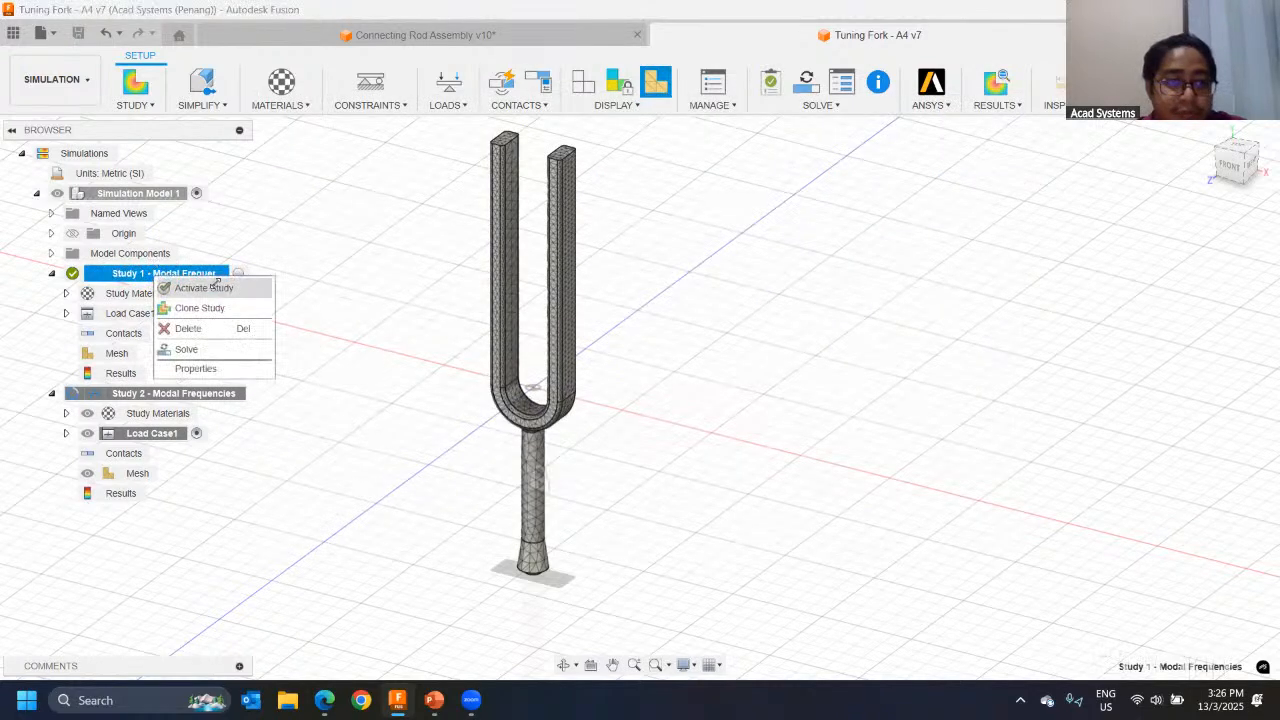
pyautogui.click(213, 285)
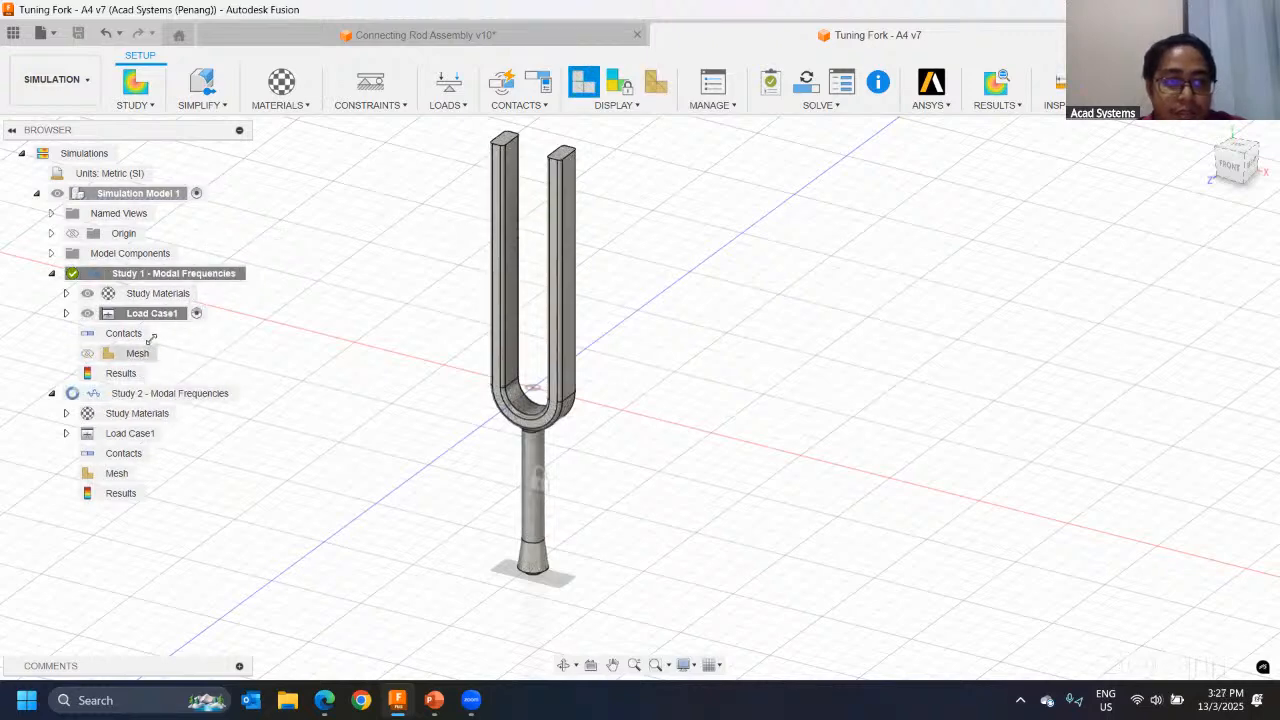
pyautogui.click(996, 84)
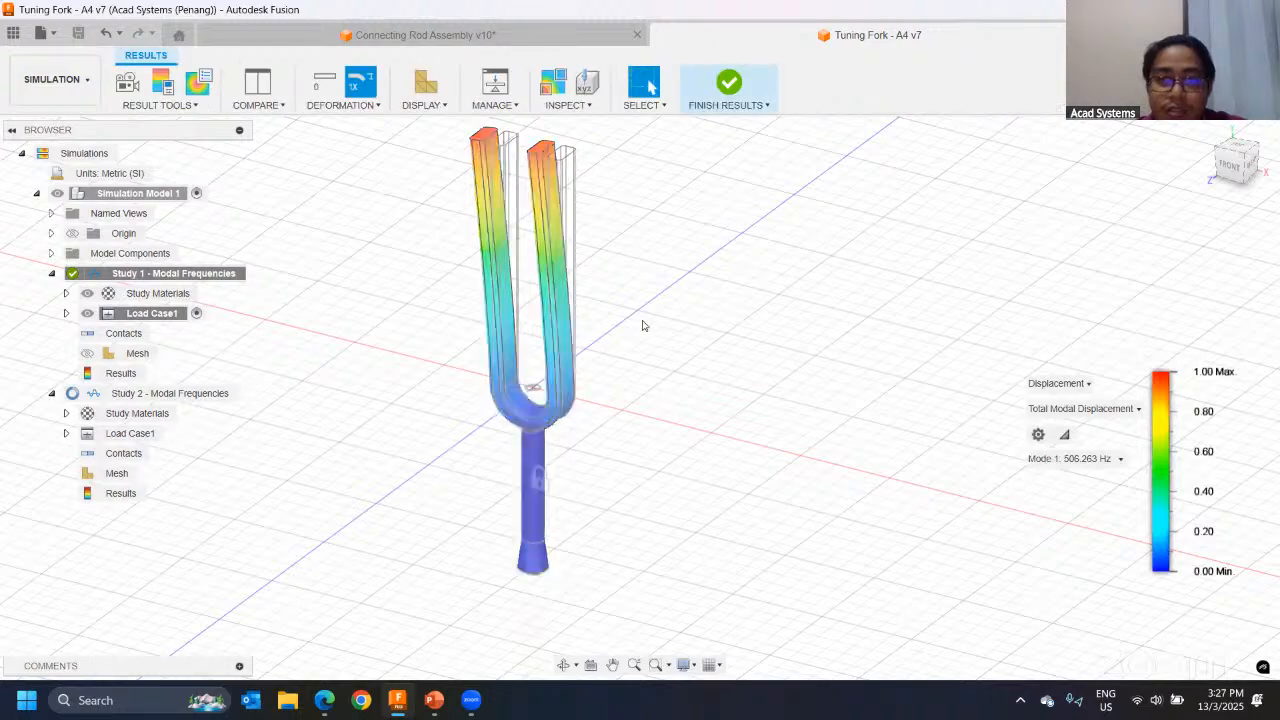
# Step: Examine the deformed shape of mode 1 from several angles and the list of mode frequencies
pyautogui.keyDown('shift'); pyautogui.moveTo(743, 209); pyautogui.dragTo(945, 446, button='middle'); pyautogui.keyUp('shift')
pyautogui.click(1070, 458)
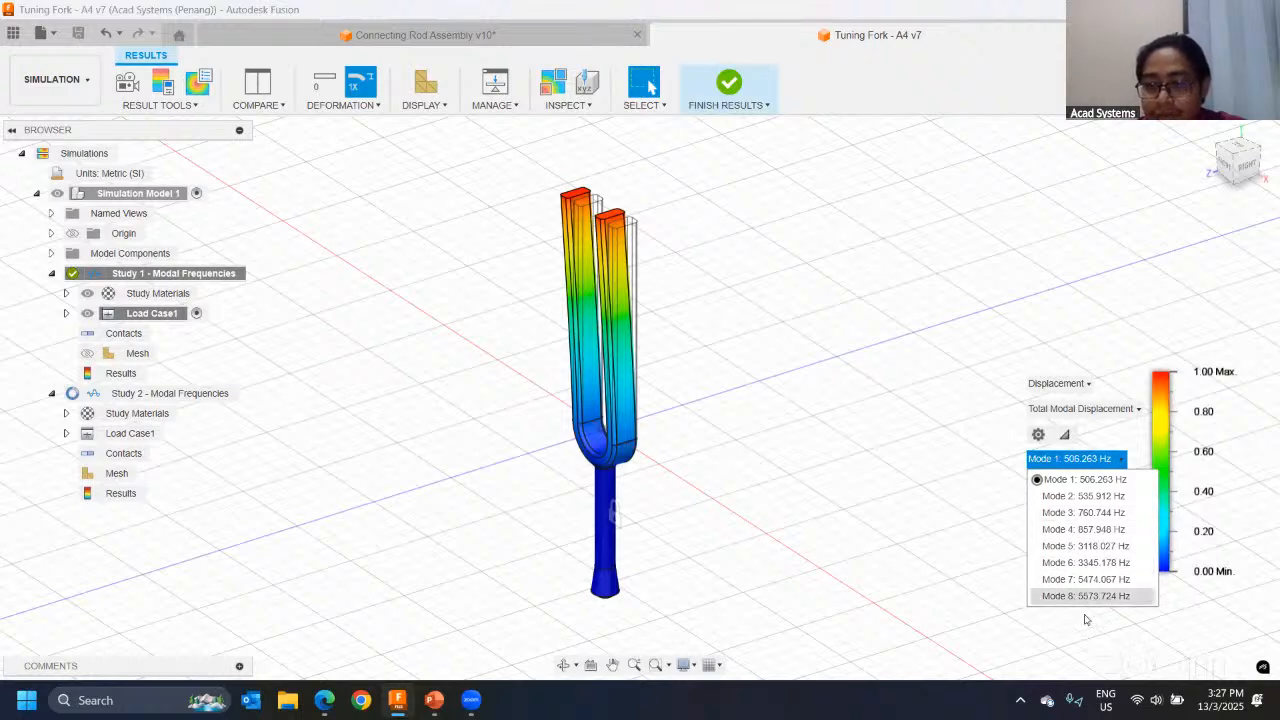
pyautogui.click(758, 377)
pyautogui.scroll(3, 704, 325)
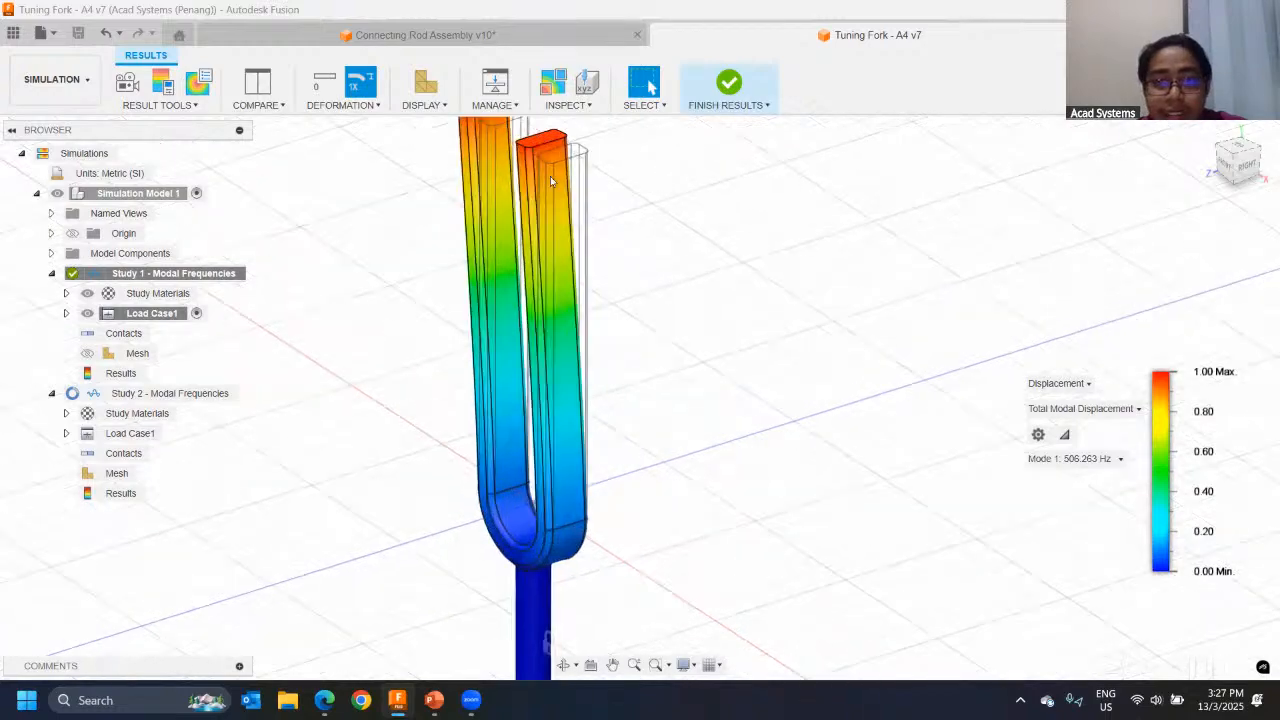
pyautogui.moveTo(737, 279)
pyautogui.keyDown('shift'); pyautogui.mouseDown(button='middle')
pyautogui.moveTo(765, 278)
pyautogui.moveTo(757, 286)
pyautogui.mouseUp(button='middle'); pyautogui.keyUp('shift')
pyautogui.scroll(-2, 755, 287)
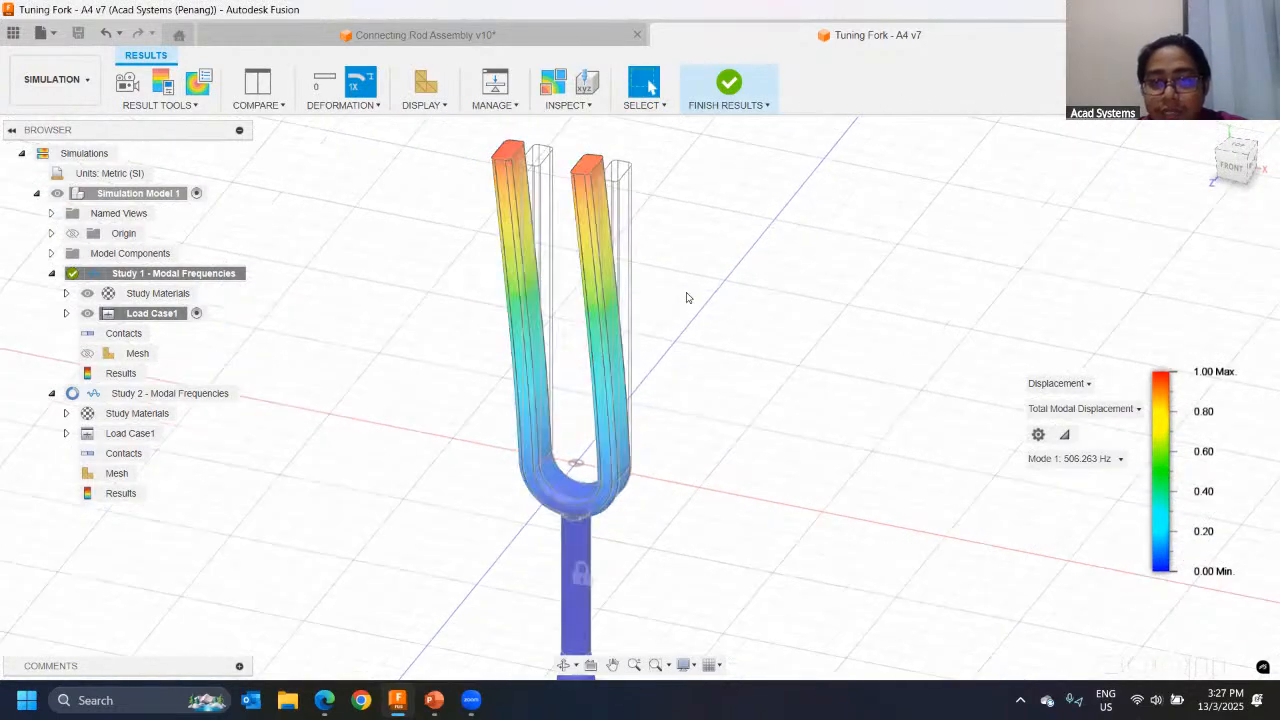
pyautogui.moveTo(645, 361)
pyautogui.mouseDown(button='middle')
pyautogui.moveTo(614, 318)
pyautogui.moveTo(636, 364)
pyautogui.mouseUp(button='middle')
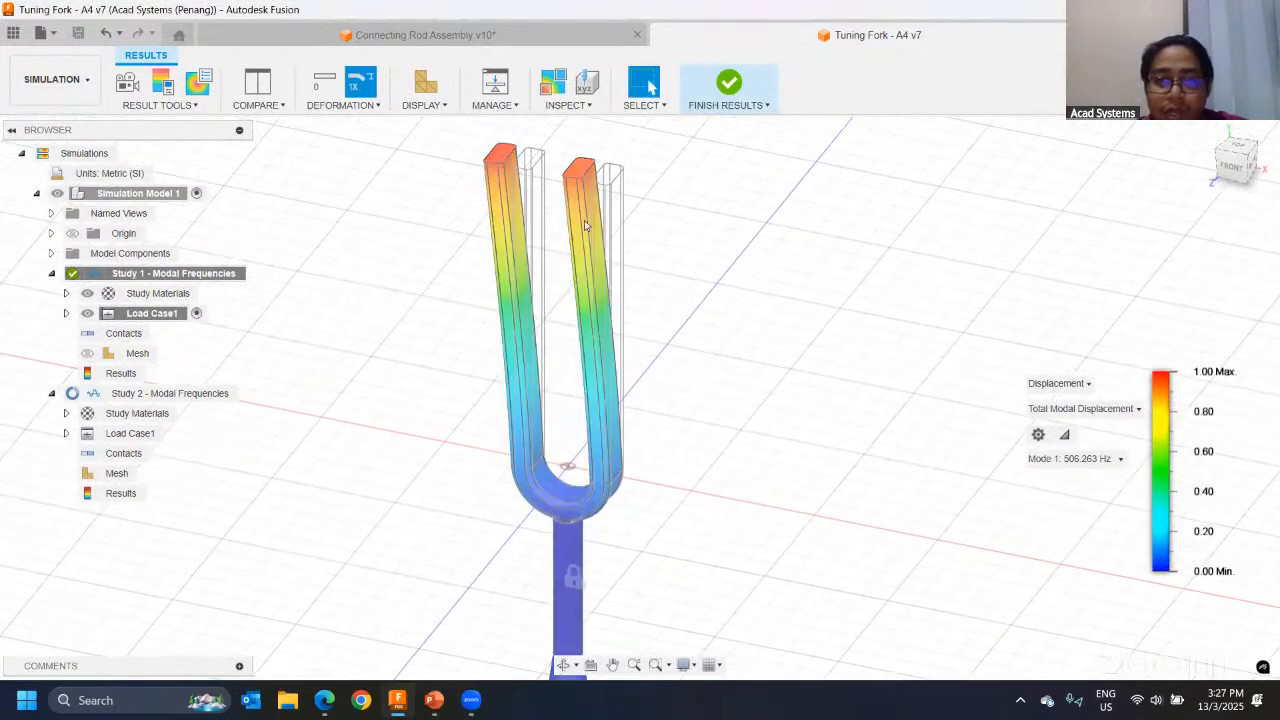
# Step: Display the total modal displacement for mode 2 and mode 3 in turn and inspect the deformed prongs
pyautogui.click(1072, 458)
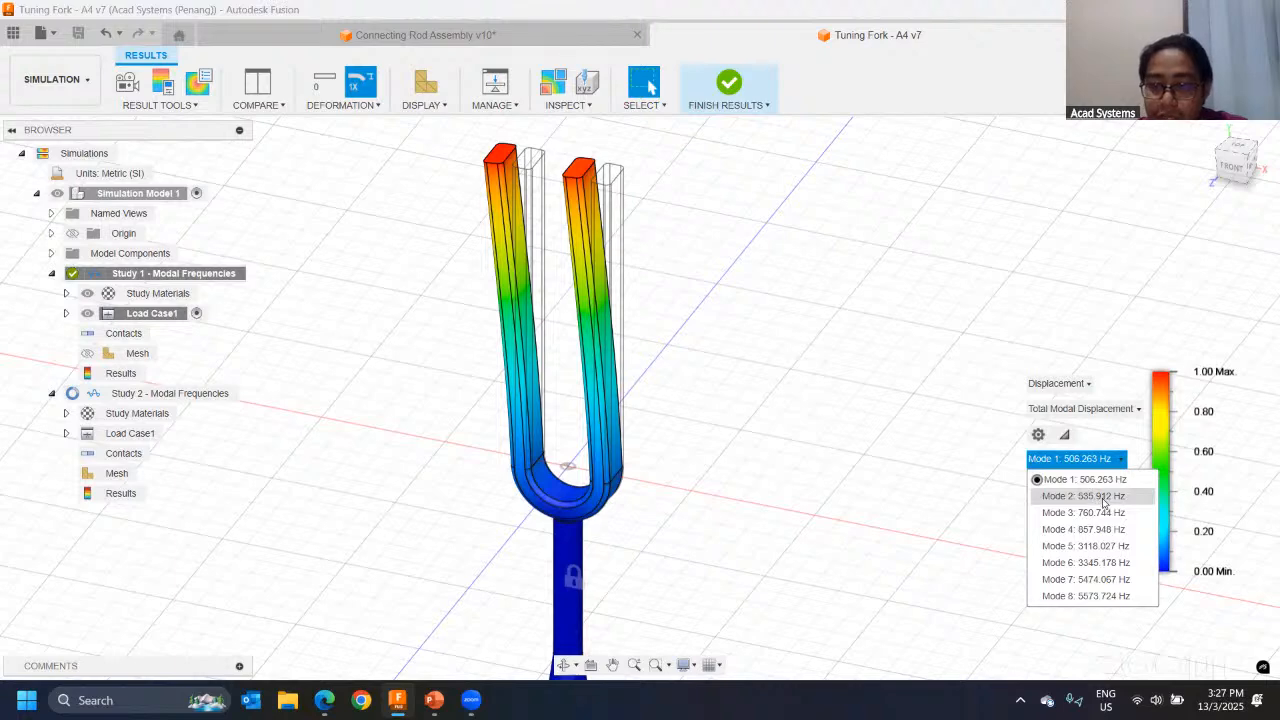
pyautogui.click(1114, 497)
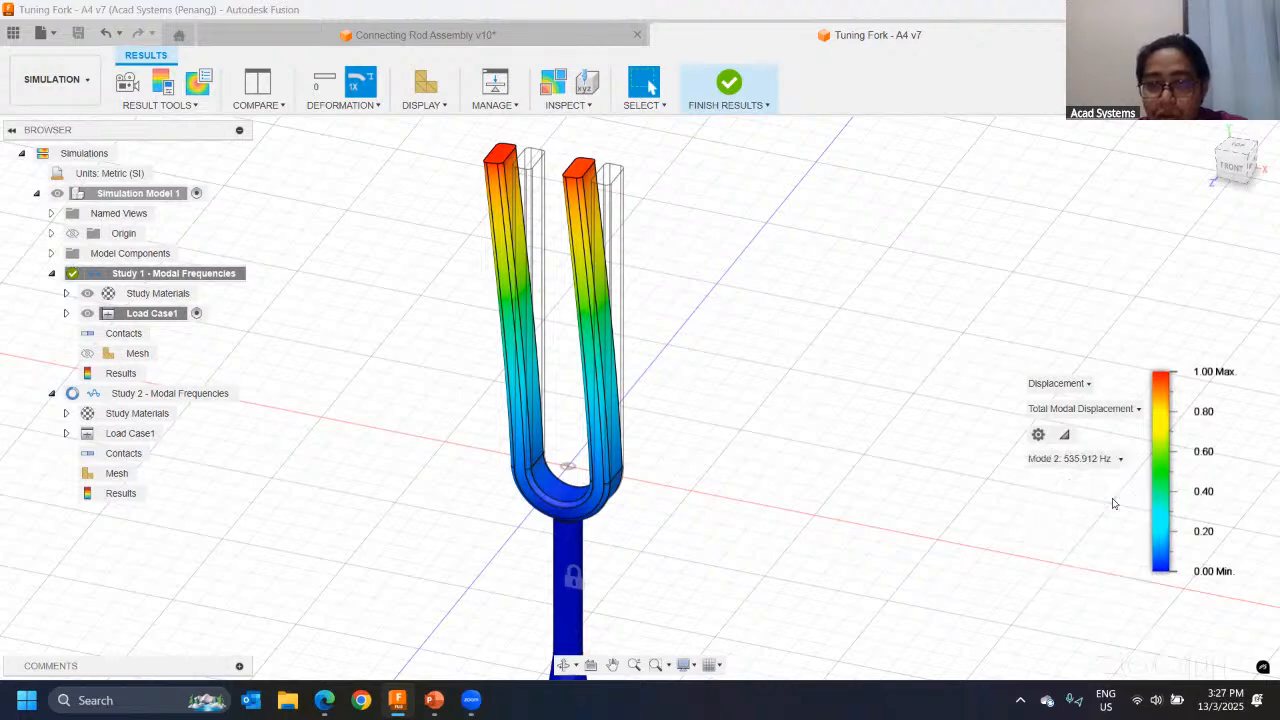
pyautogui.click(1104, 462)
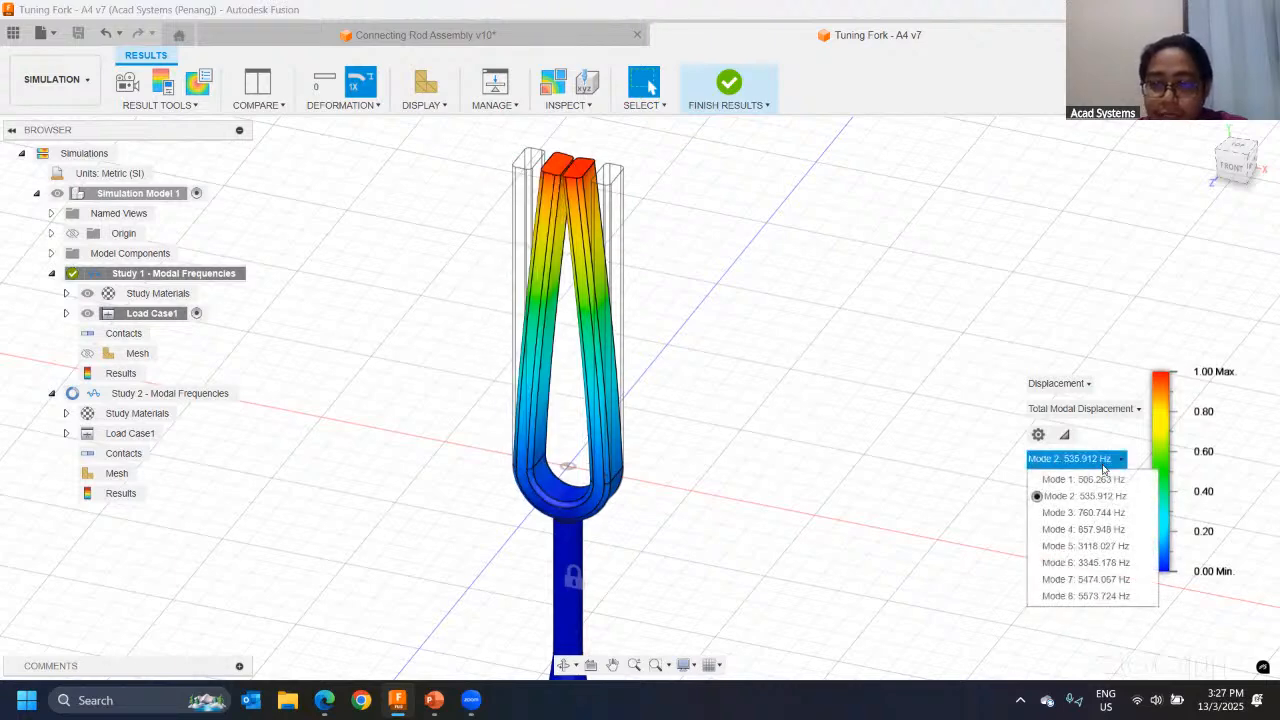
pyautogui.click(1100, 512)
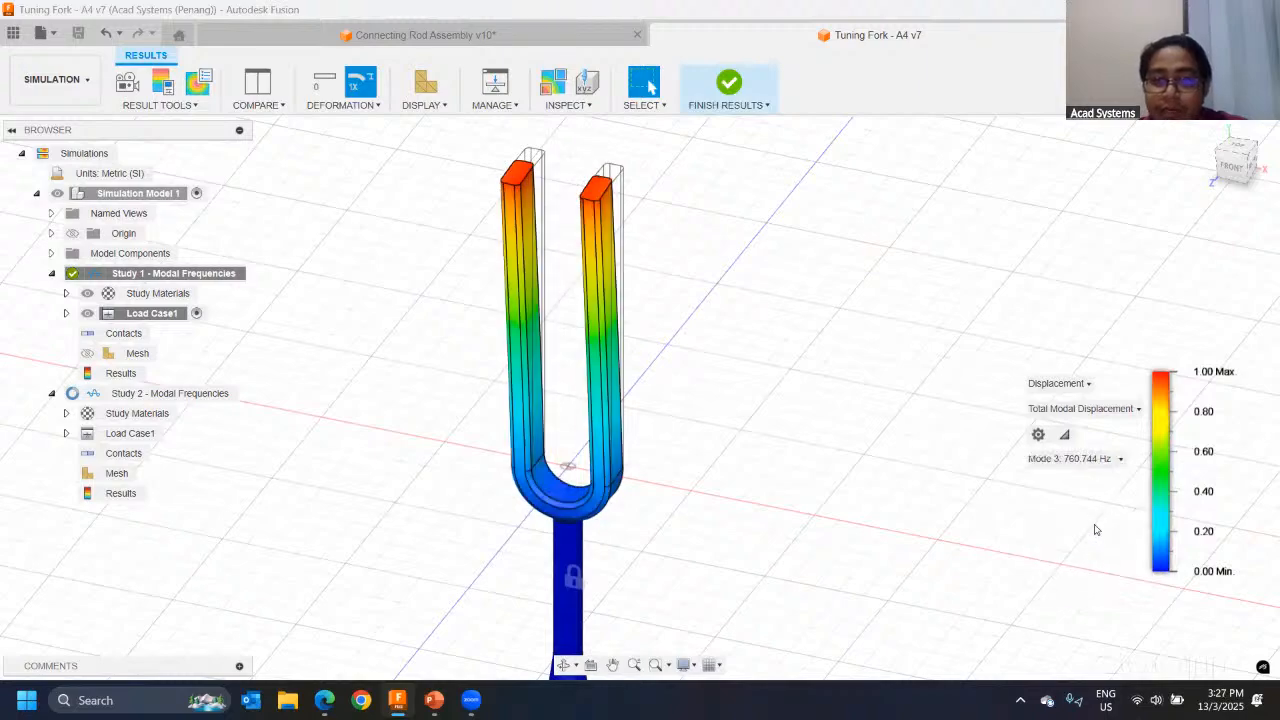
pyautogui.keyDown('shift'); pyautogui.moveTo(816, 243); pyautogui.dragTo(640, 263, button='middle'); pyautogui.keyUp('shift')
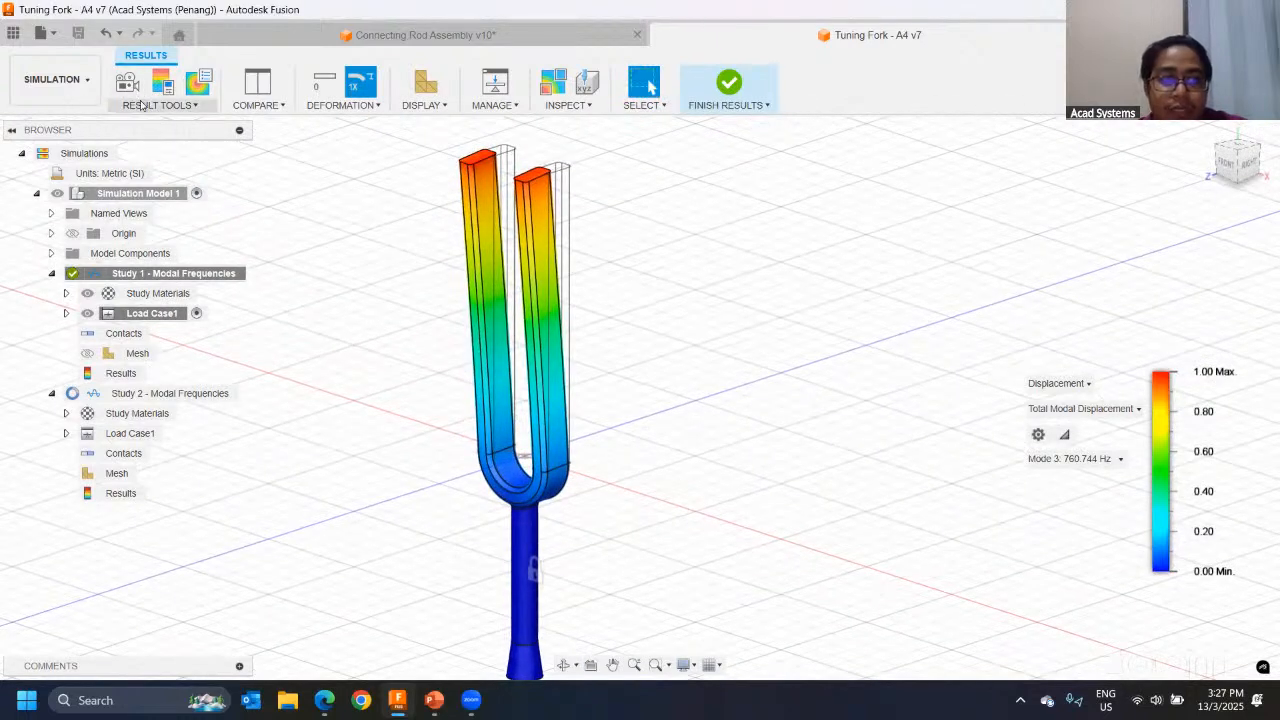
# Step: Animate the mode 3 results as a two-way motion at the Fastest speed
pyautogui.click(126, 88)
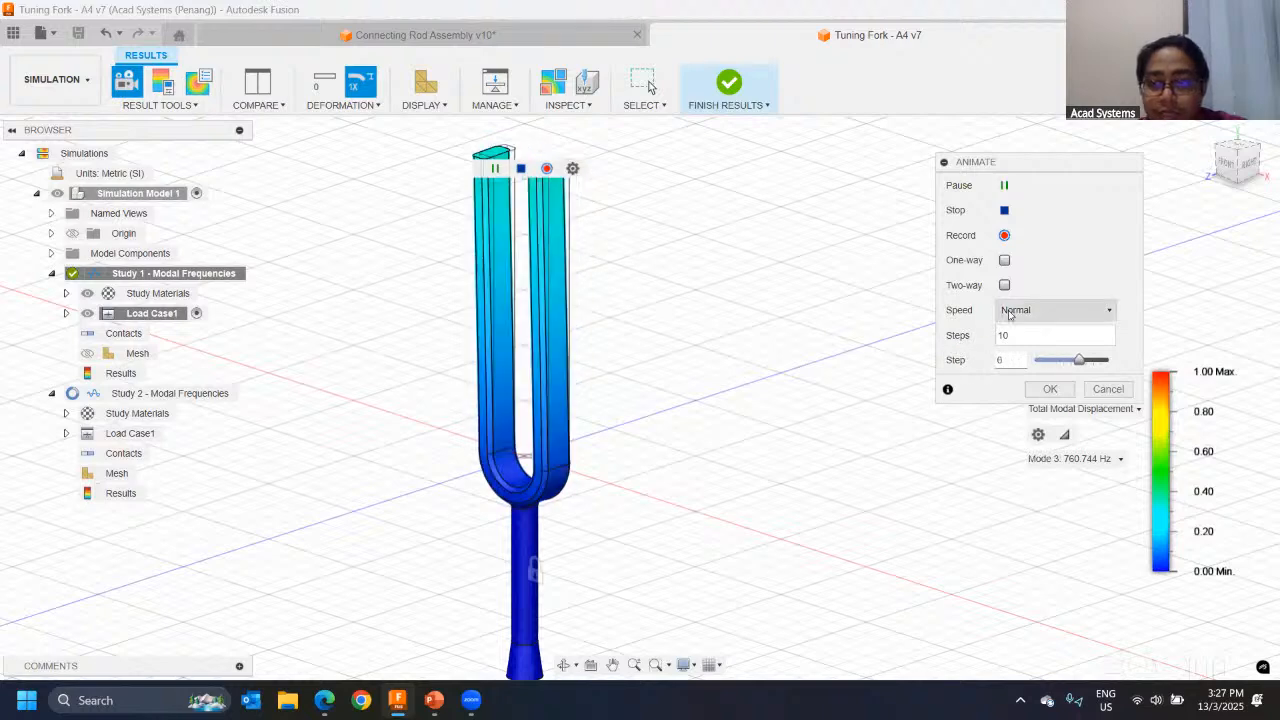
pyautogui.click(1055, 310)
pyautogui.click(1026, 398)
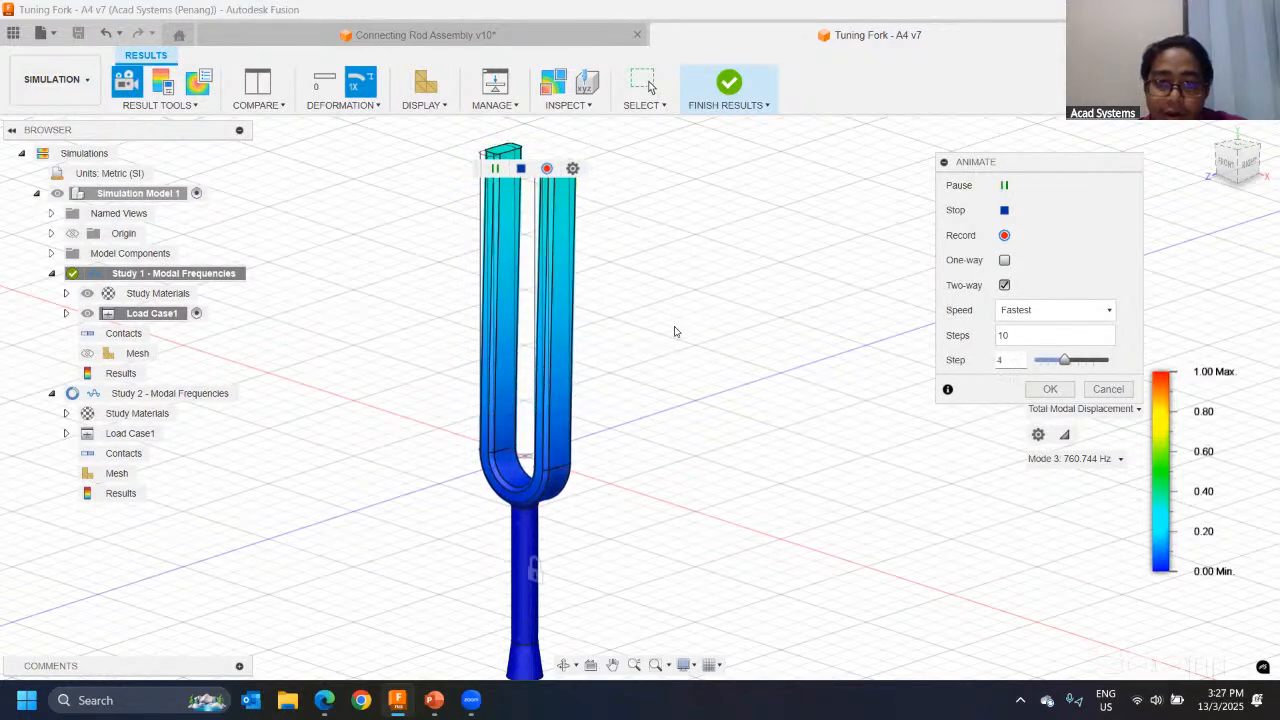
# Step: Watch the animated shapes of mode 4, mode 6 and mode 1 in turn and cancel the animation
pyautogui.click(1100, 462)
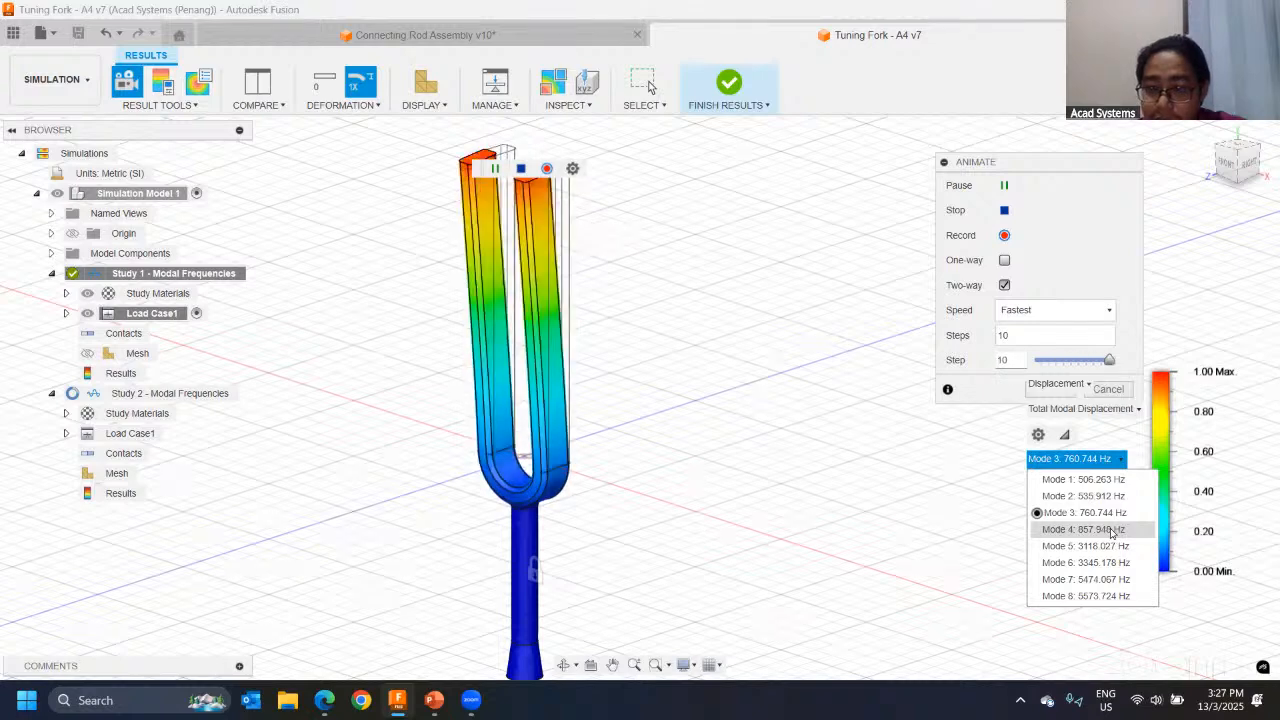
pyautogui.click(1112, 530)
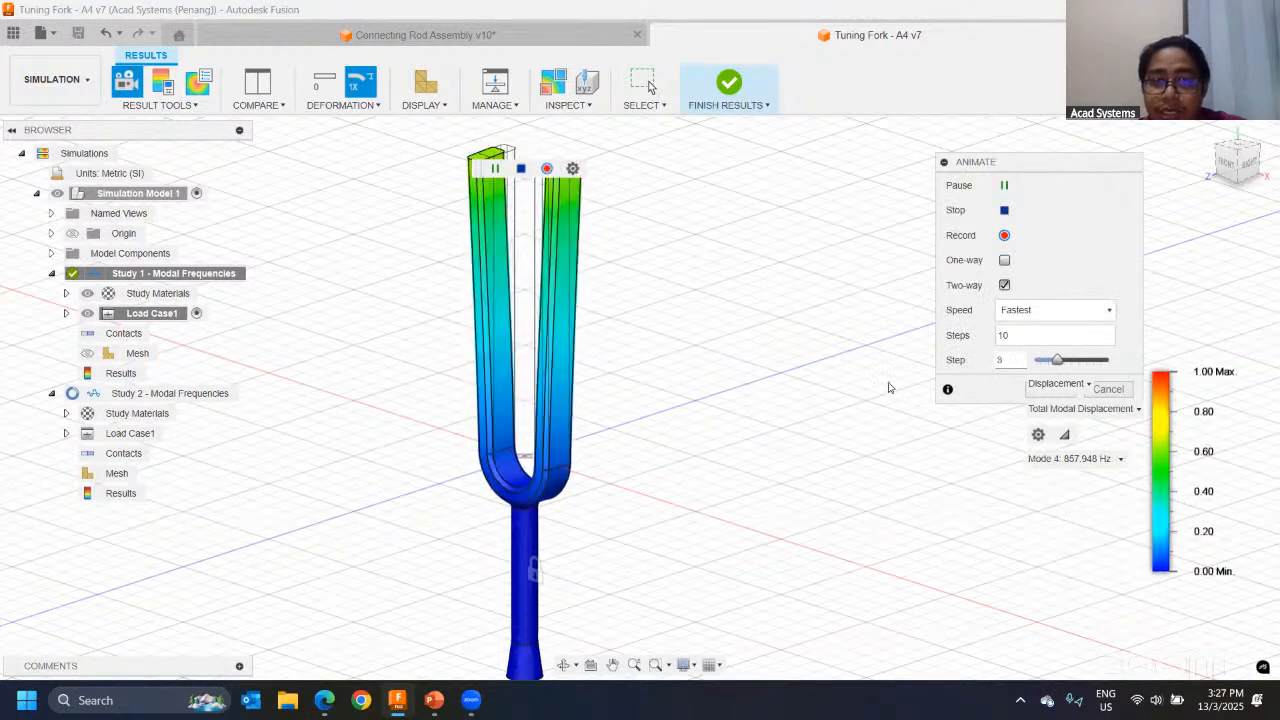
pyautogui.click(1098, 460)
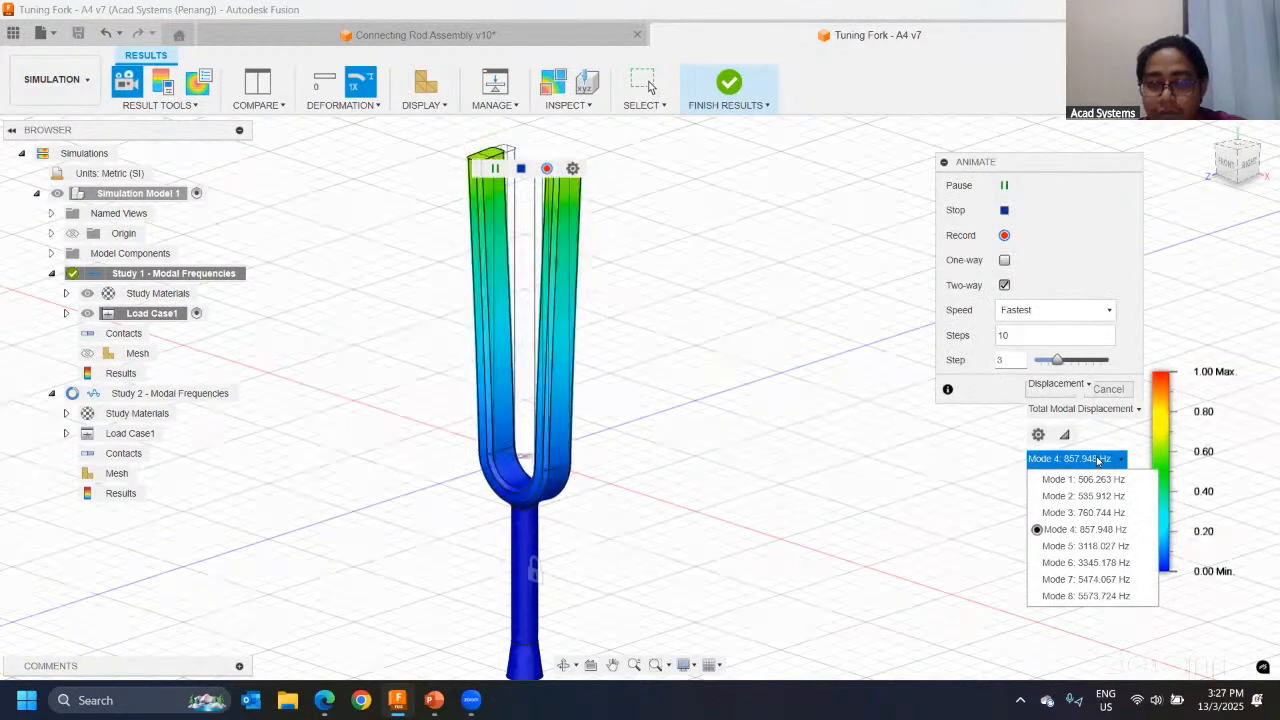
pyautogui.click(1088, 563)
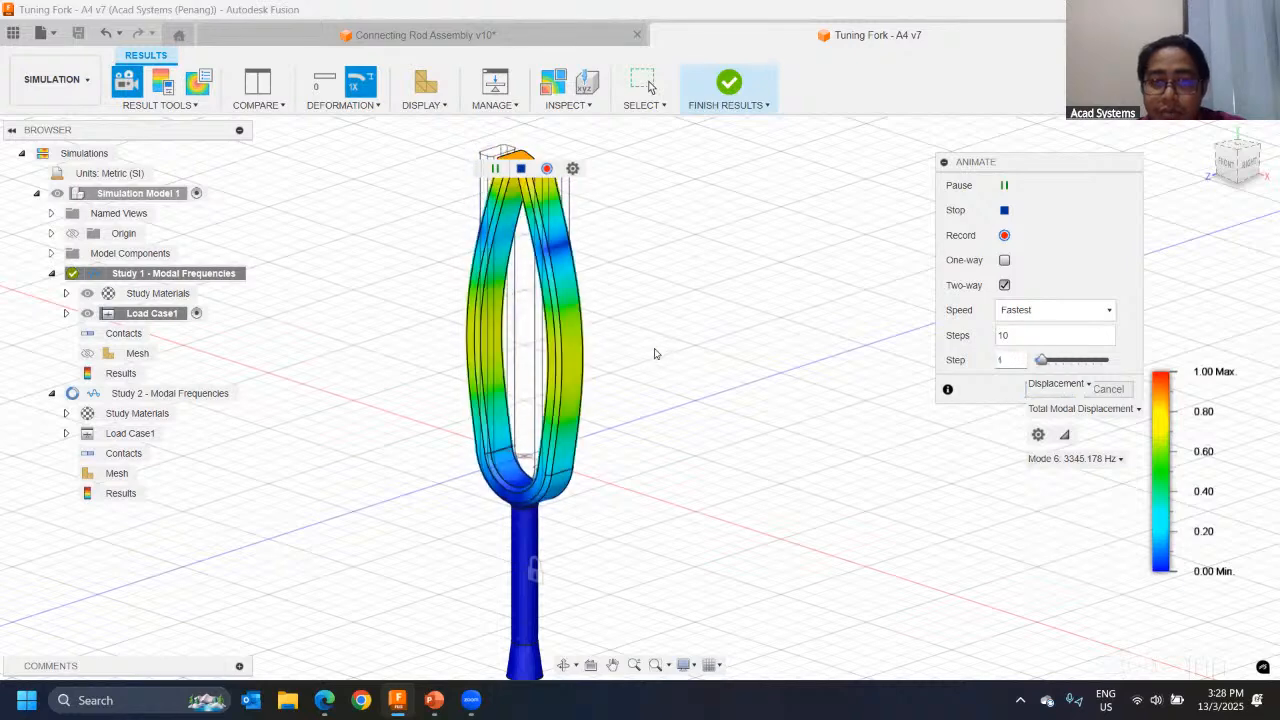
pyautogui.click(1090, 459)
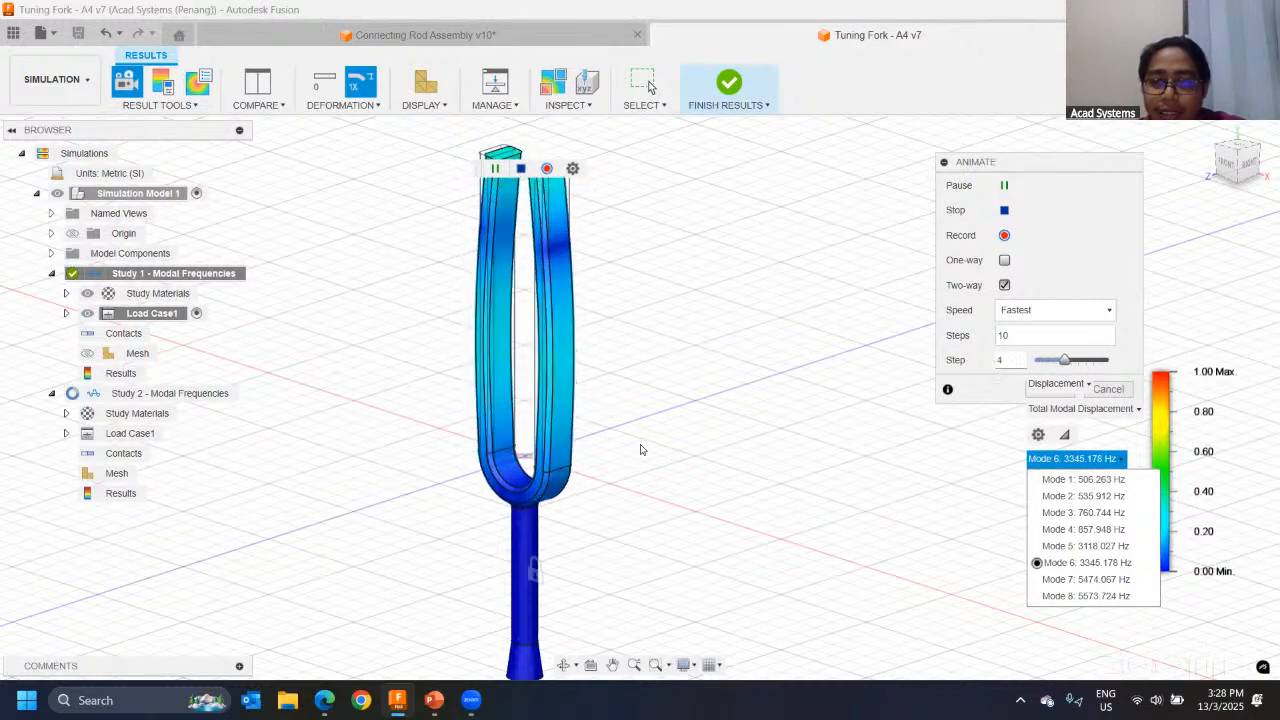
pyautogui.click(1081, 482)
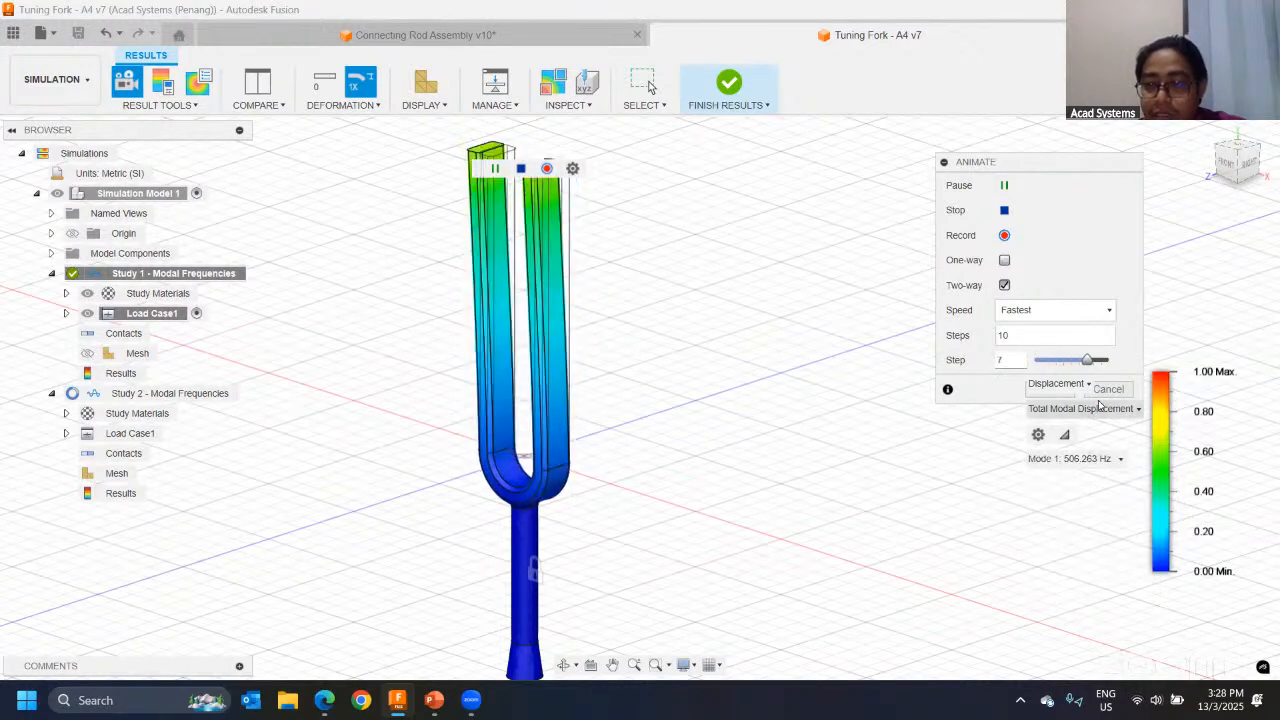
pyautogui.click(1090, 458)
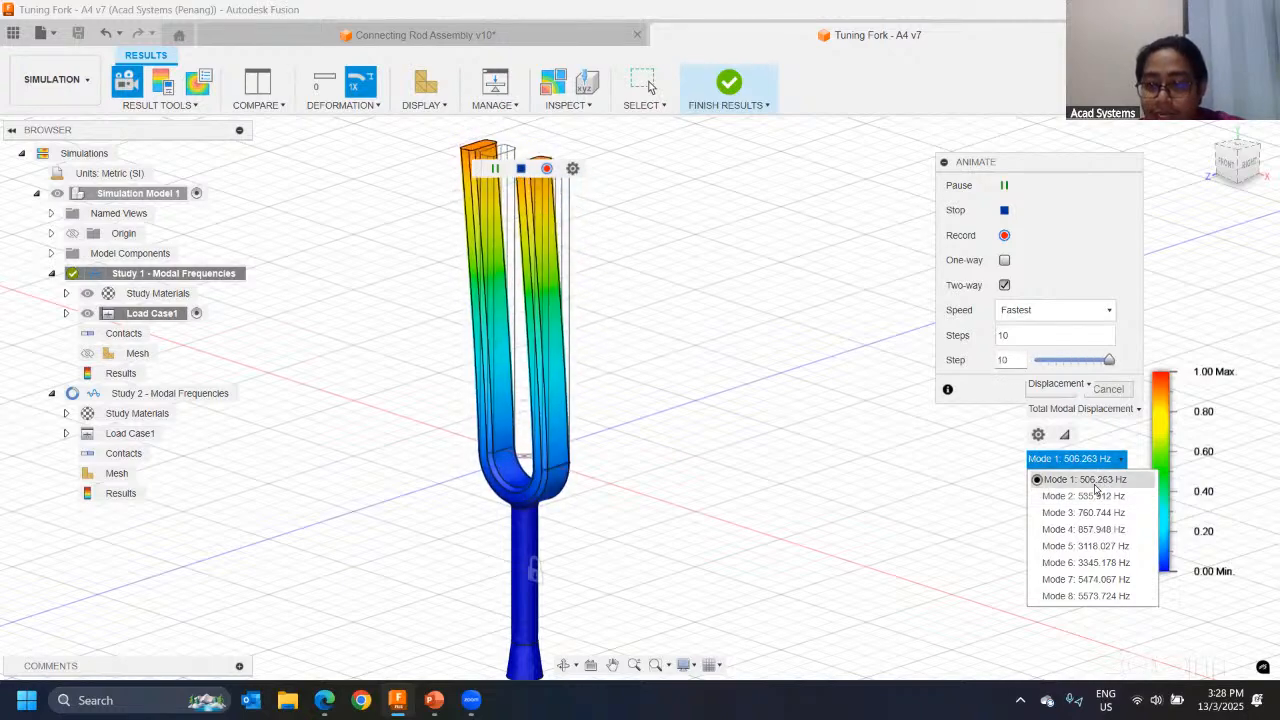
pyautogui.click(1120, 398)
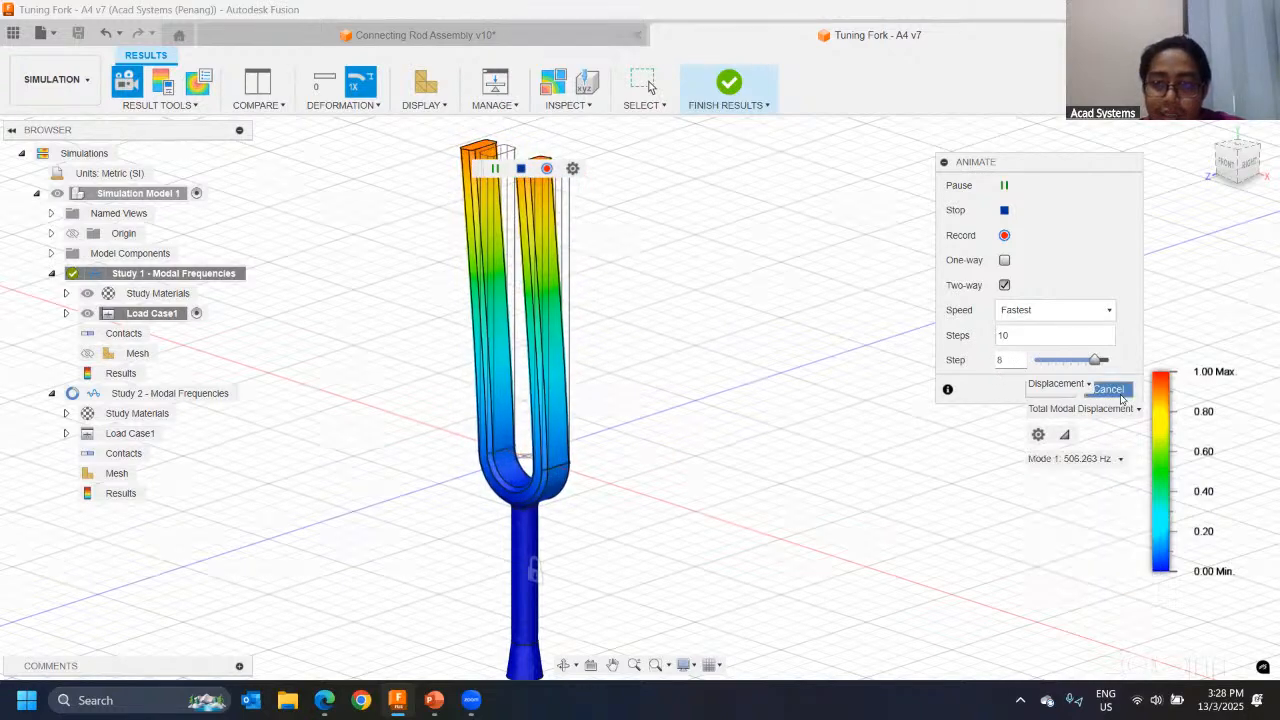
# Step: Finish the results review and switch to the Design workspace
pyautogui.click(729, 92)
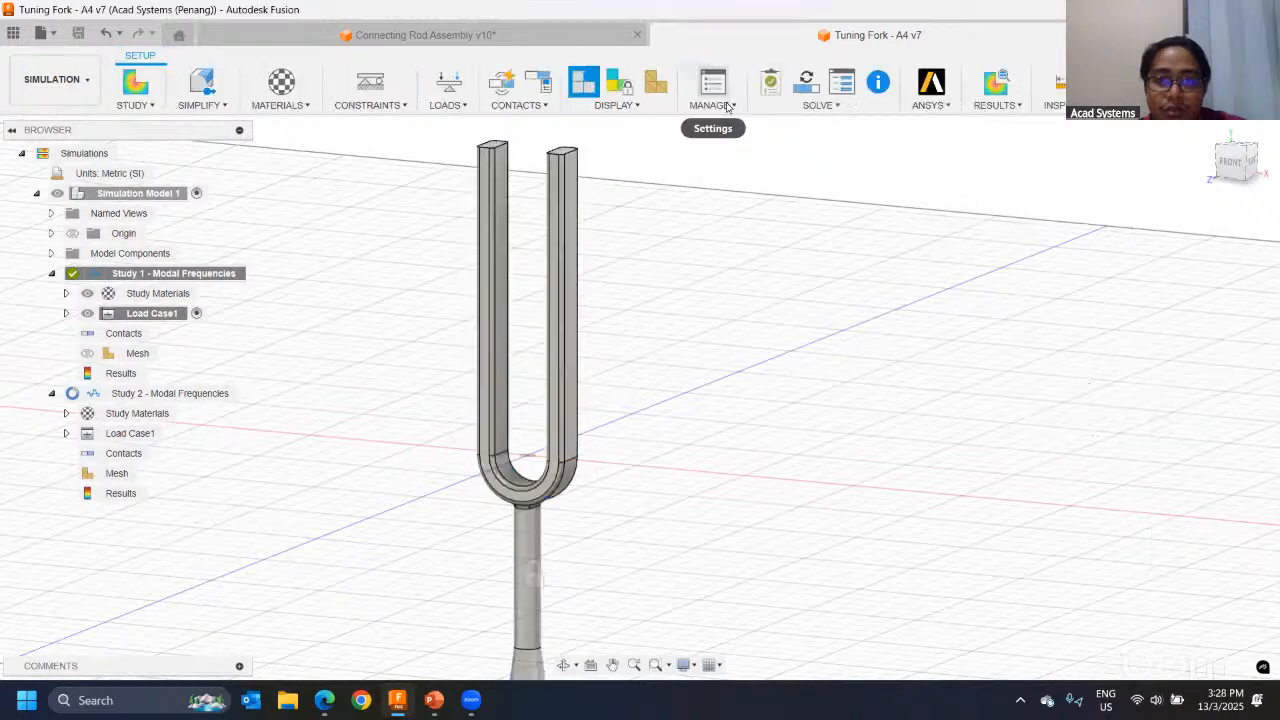
pyautogui.keyDown('shift'); pyautogui.moveTo(606, 252); pyautogui.dragTo(537, 352, button='middle'); pyautogui.keyUp('shift')
pyautogui.moveTo(532, 234); pyautogui.dragTo(627, 180, button='middle')
pyautogui.moveTo(486, 323); pyautogui.dragTo(472, 345, button='middle')
pyautogui.click(73, 91)
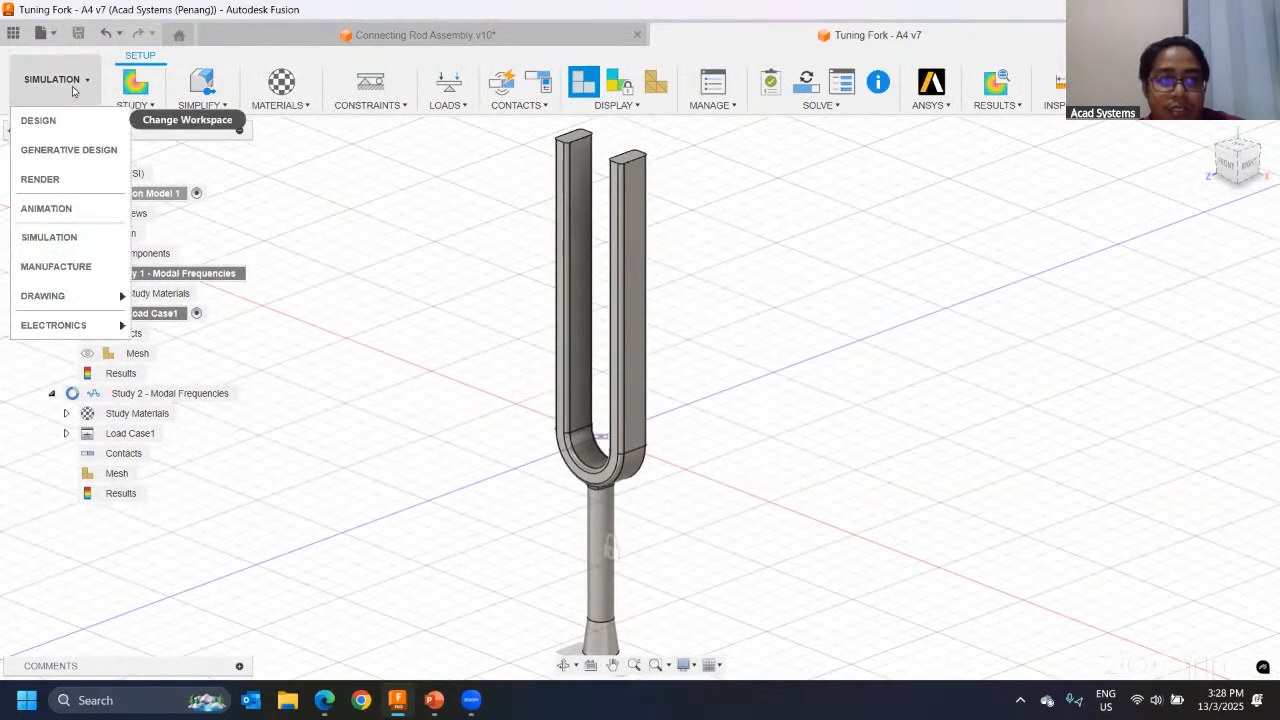
pyautogui.click(38, 120)
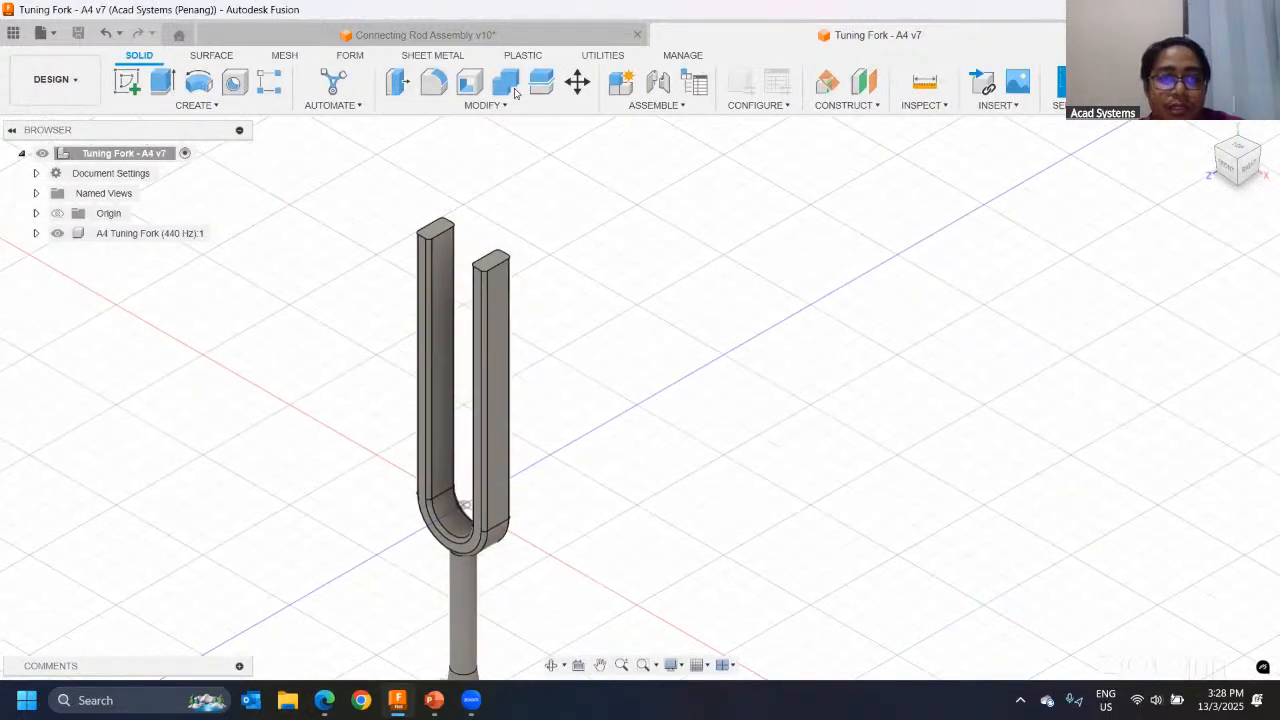
# Step: Lengthen both prongs of the tuning fork by offsetting their two end faces 15 mm outward with Press Pull
pyautogui.click(397, 82)
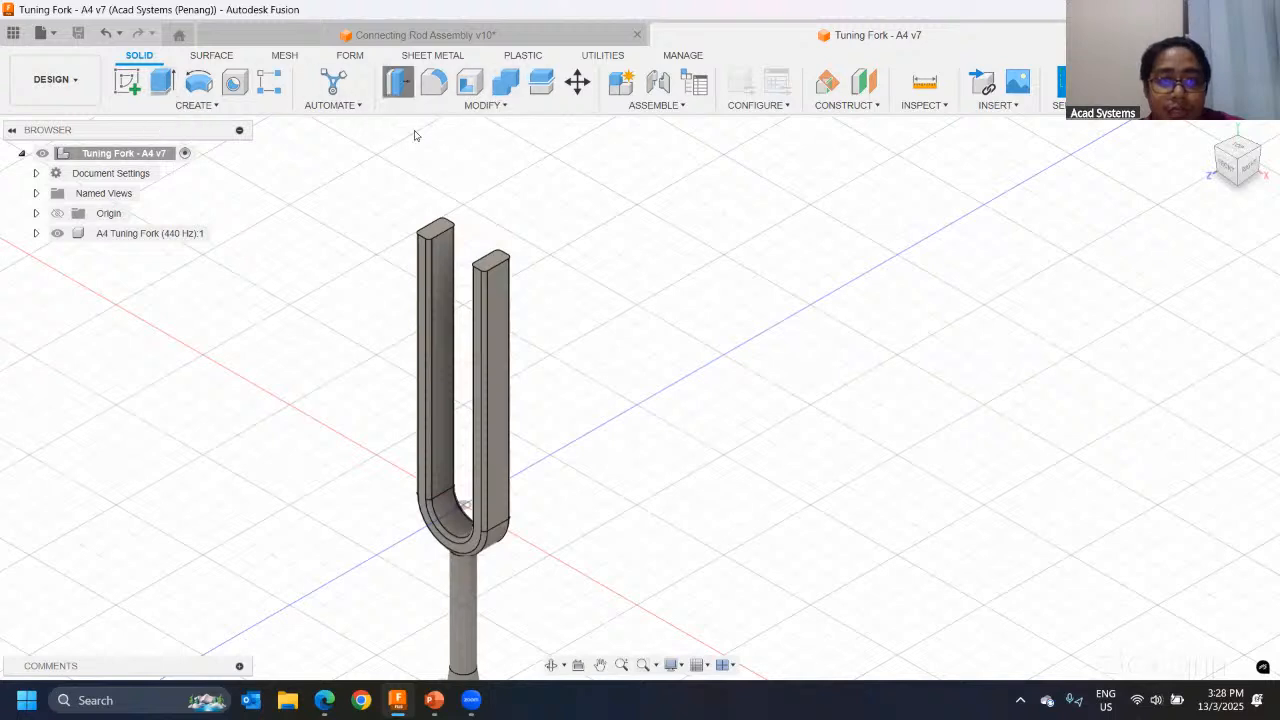
pyautogui.click(437, 231)
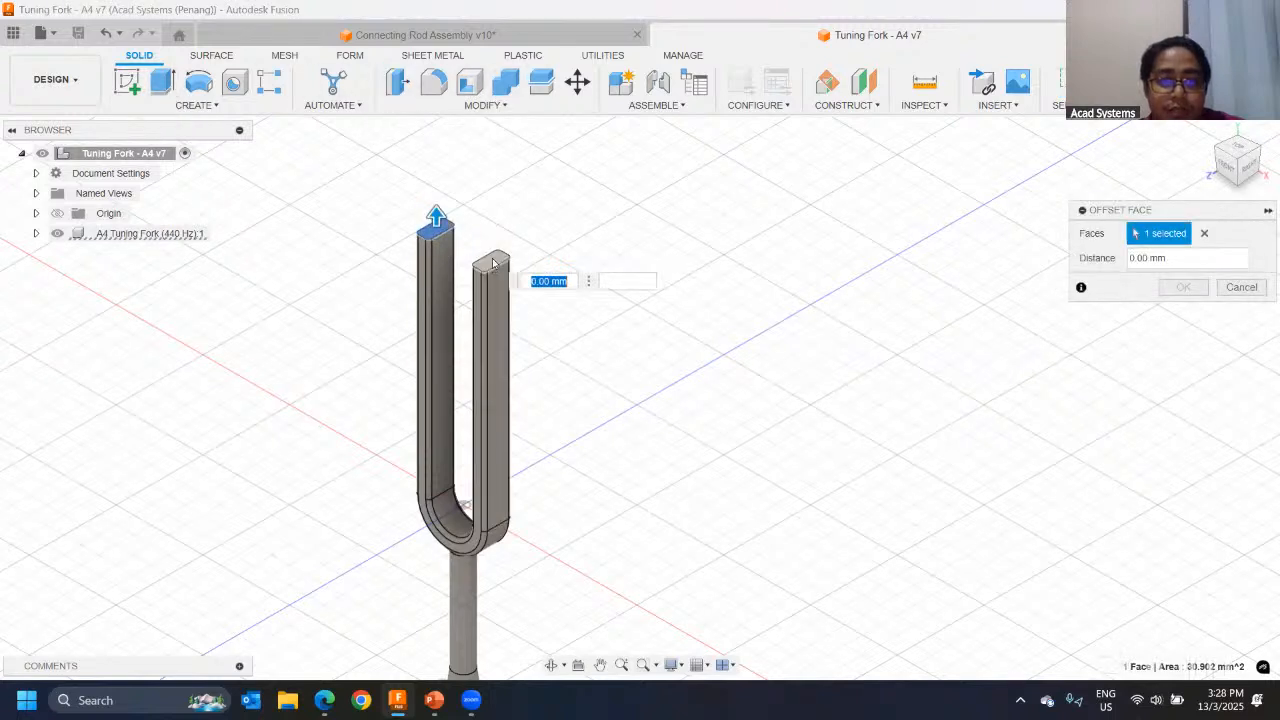
pyautogui.click(487, 258)
pyautogui.moveTo(491, 240); pyautogui.dragTo(490, 190)
pyautogui.write('1')
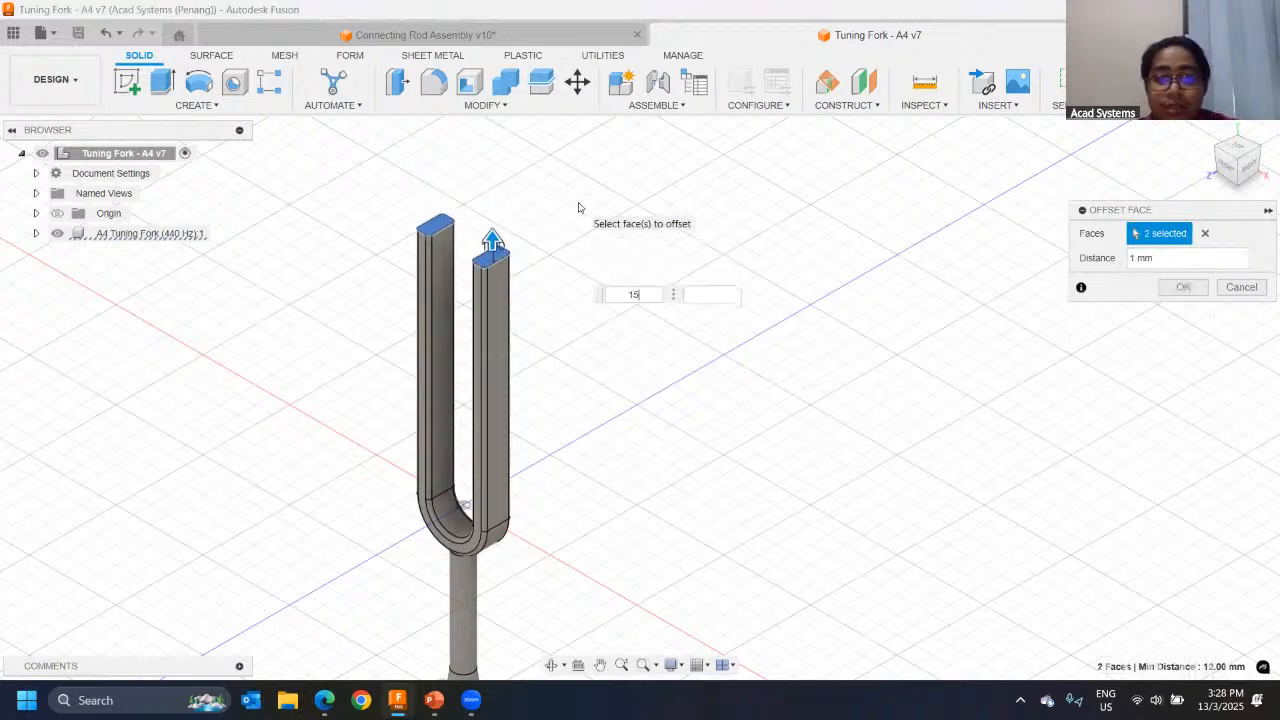
pyautogui.write('5')
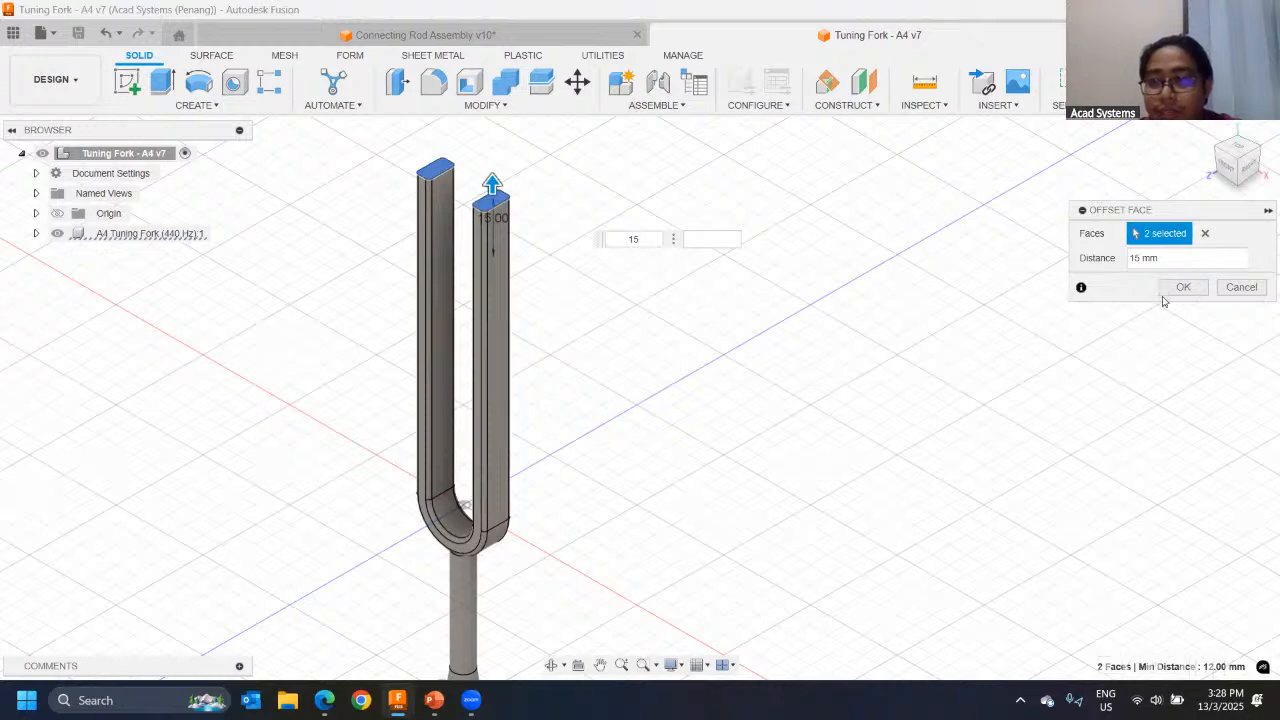
pyautogui.click(1168, 289)
# Step: Return to the Simulation workspace and regenerate the Study 1 mesh so that it covers the lengthened prongs
pyautogui.click(54, 85)
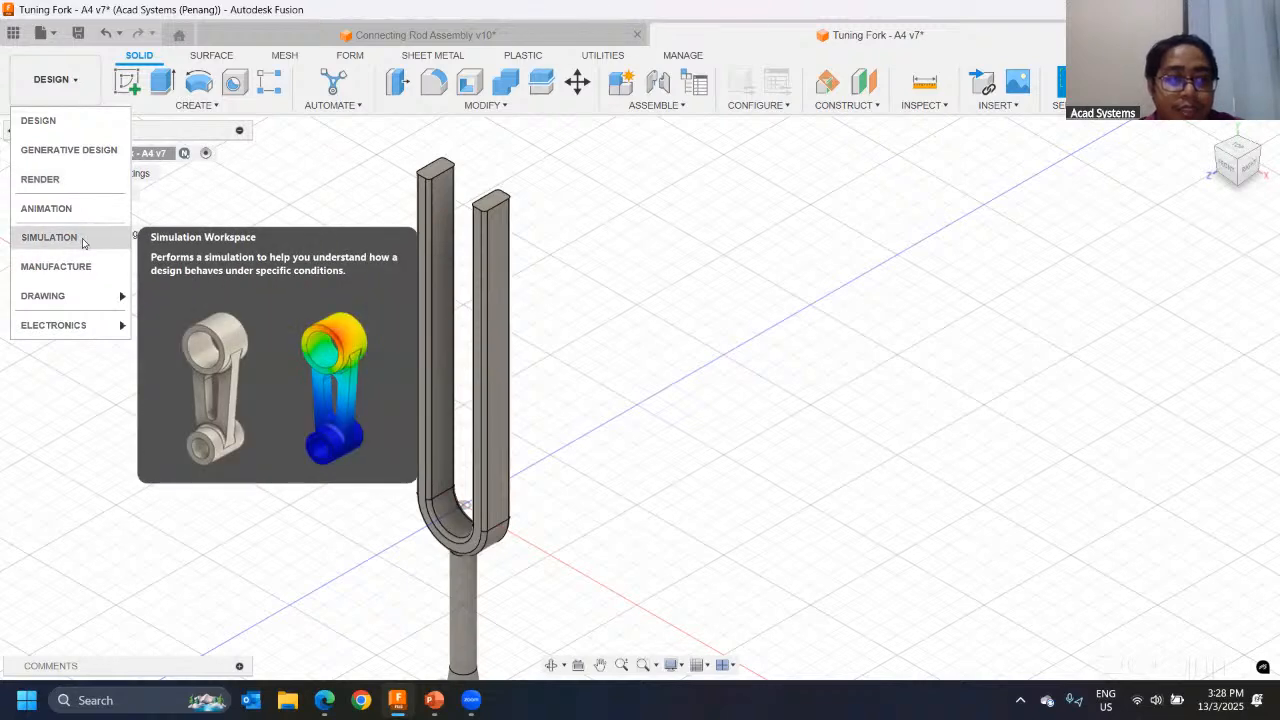
pyautogui.click(50, 237)
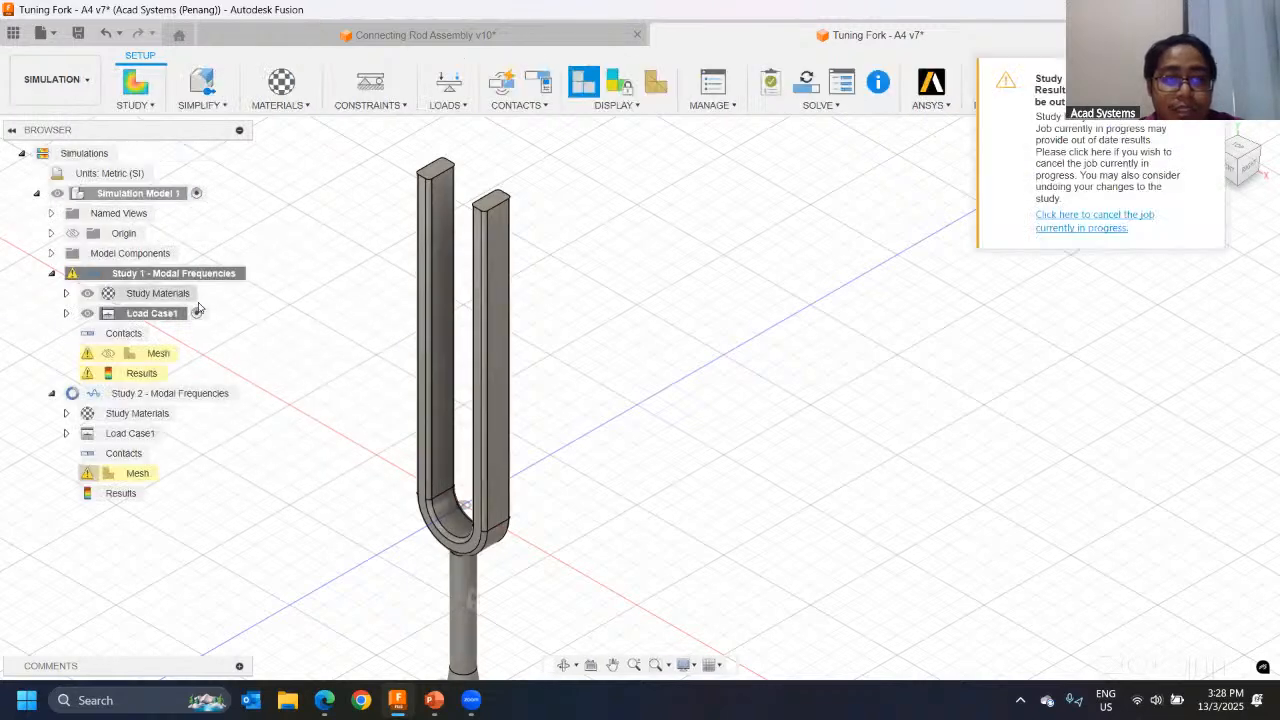
pyautogui.click(146, 354)
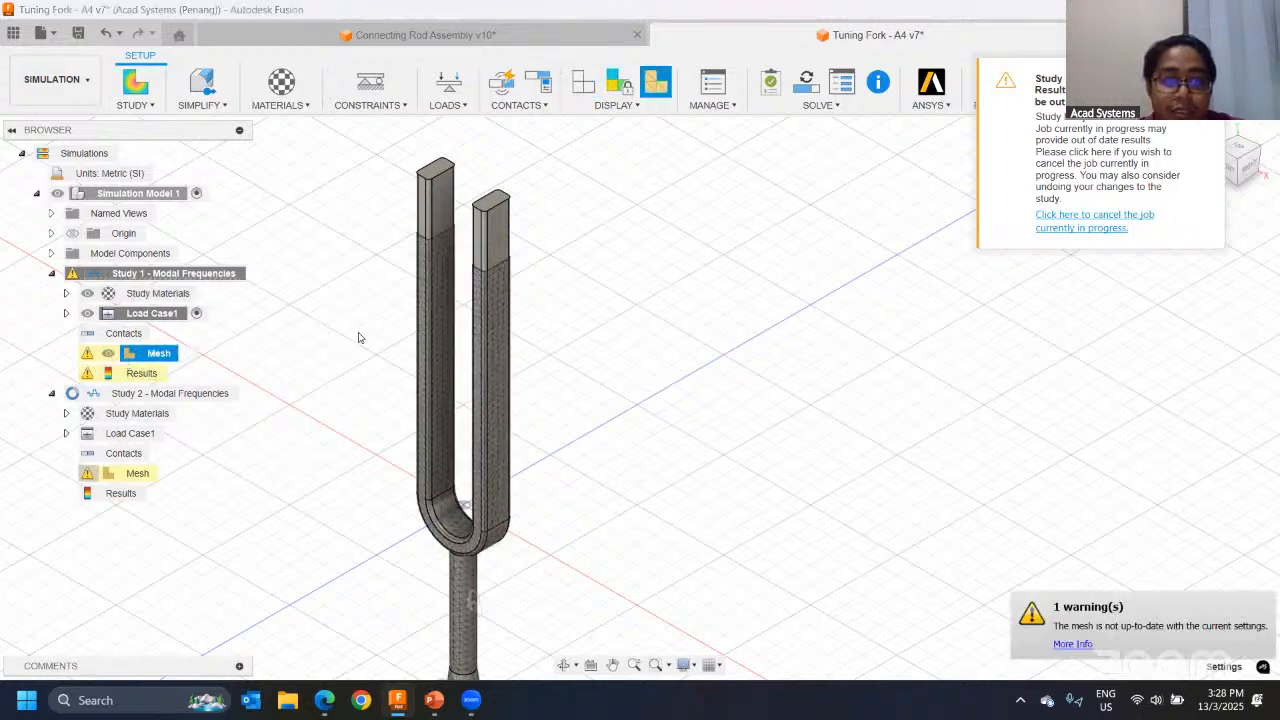
pyautogui.scroll(3, 494, 266)
pyautogui.scroll(3, 430, 266)
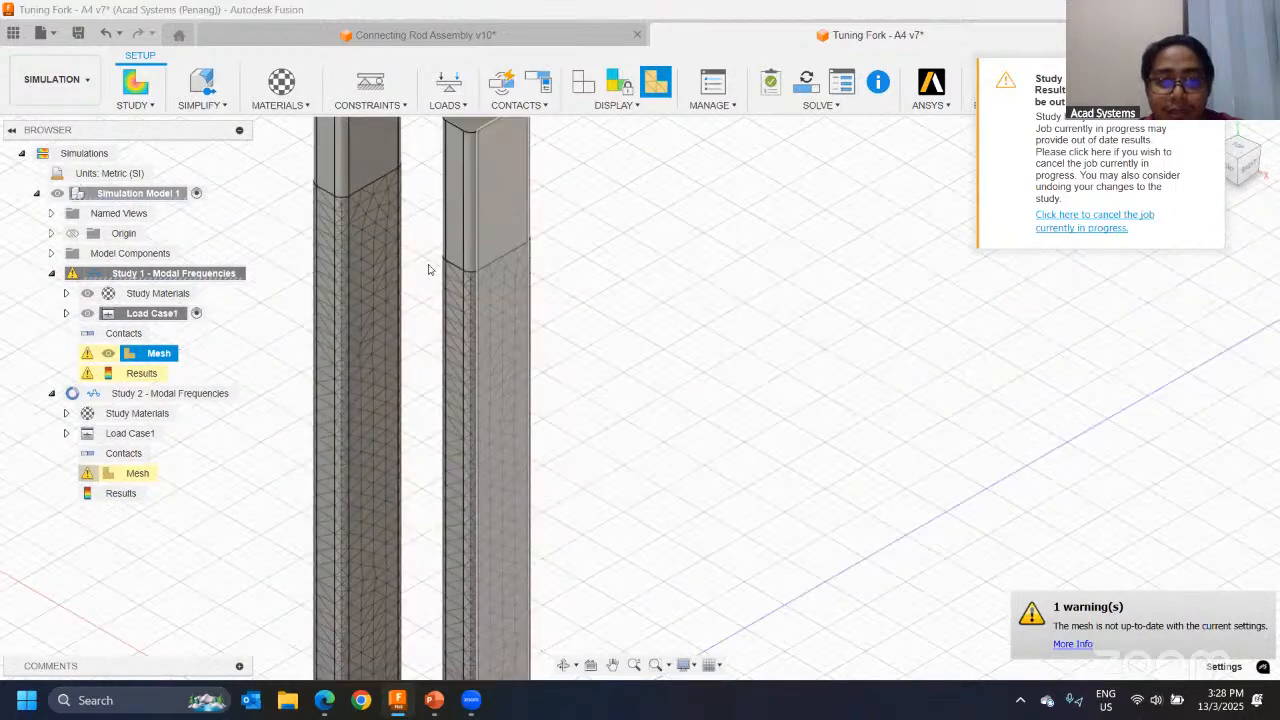
pyautogui.scroll(-6, 434, 289)
pyautogui.moveTo(422, 325); pyautogui.dragTo(504, 275, button='middle')
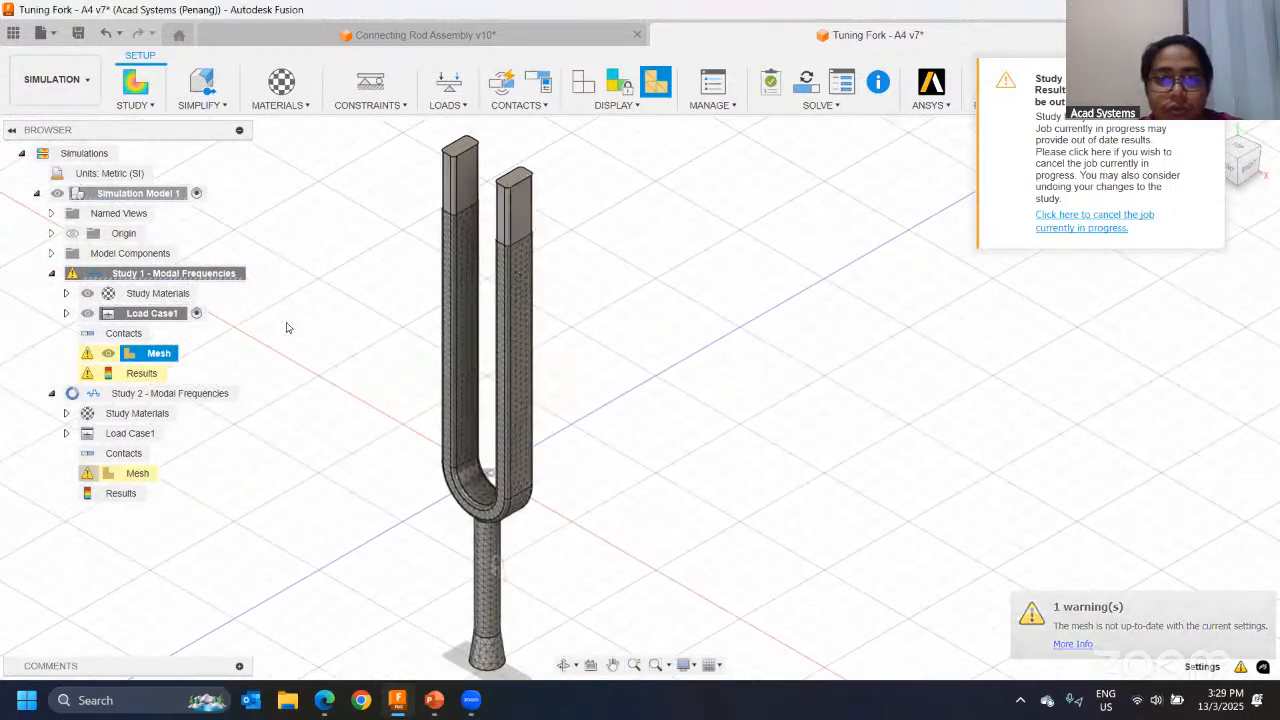
pyautogui.rightClick(183, 359)
pyautogui.click(222, 382)
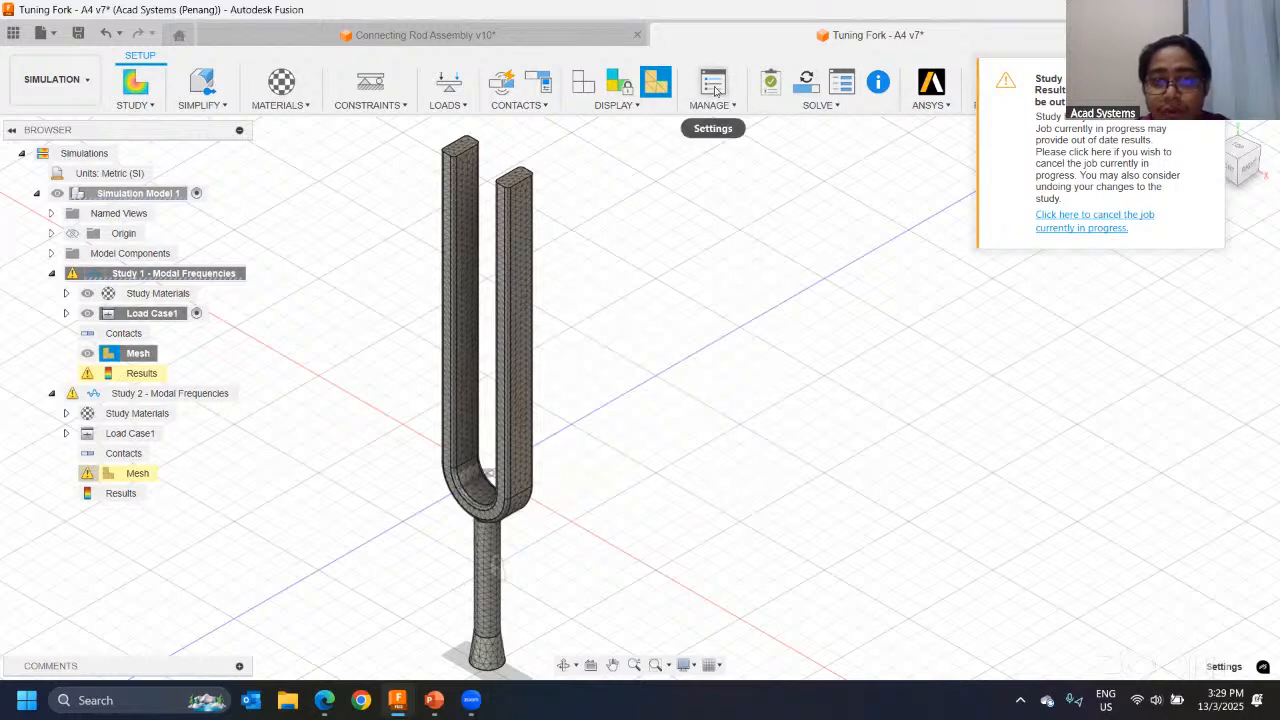
# Step: Check the number of modes in the general settings of Study 1 - Modal Frequencies and accept the settings
pyautogui.click(713, 92)
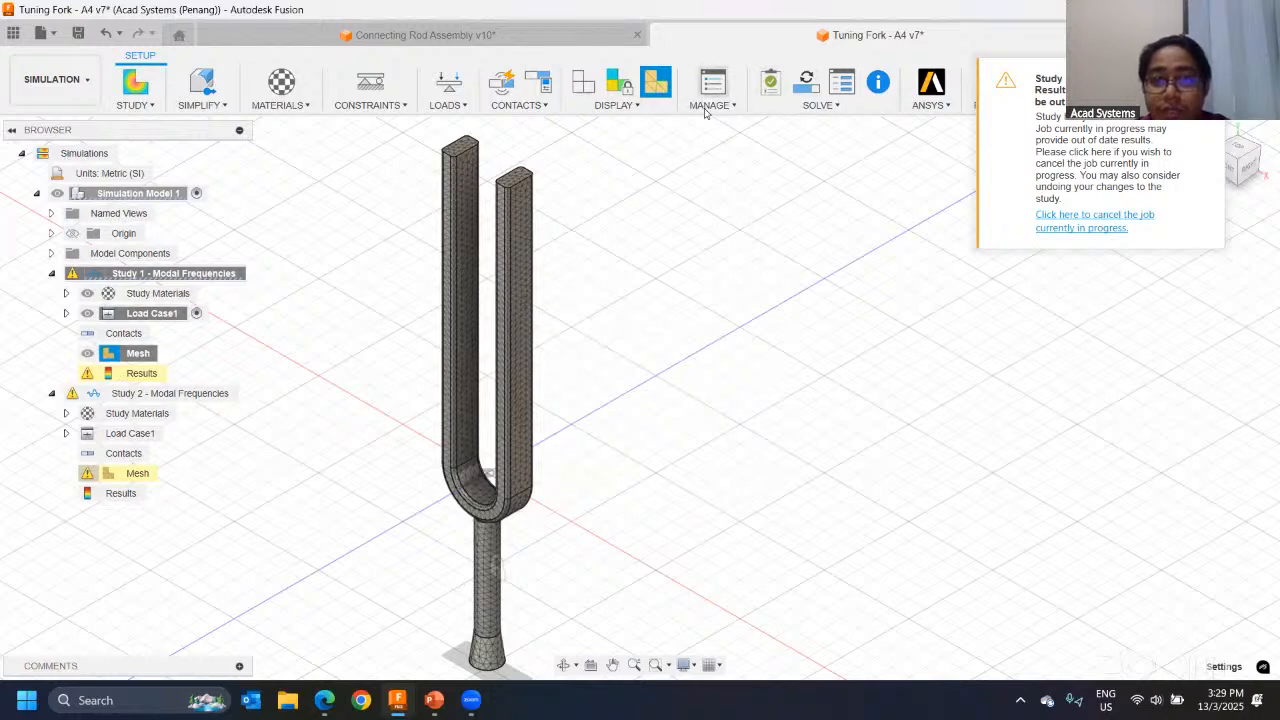
pyautogui.moveTo(752, 319); pyautogui.dragTo(652, 322)
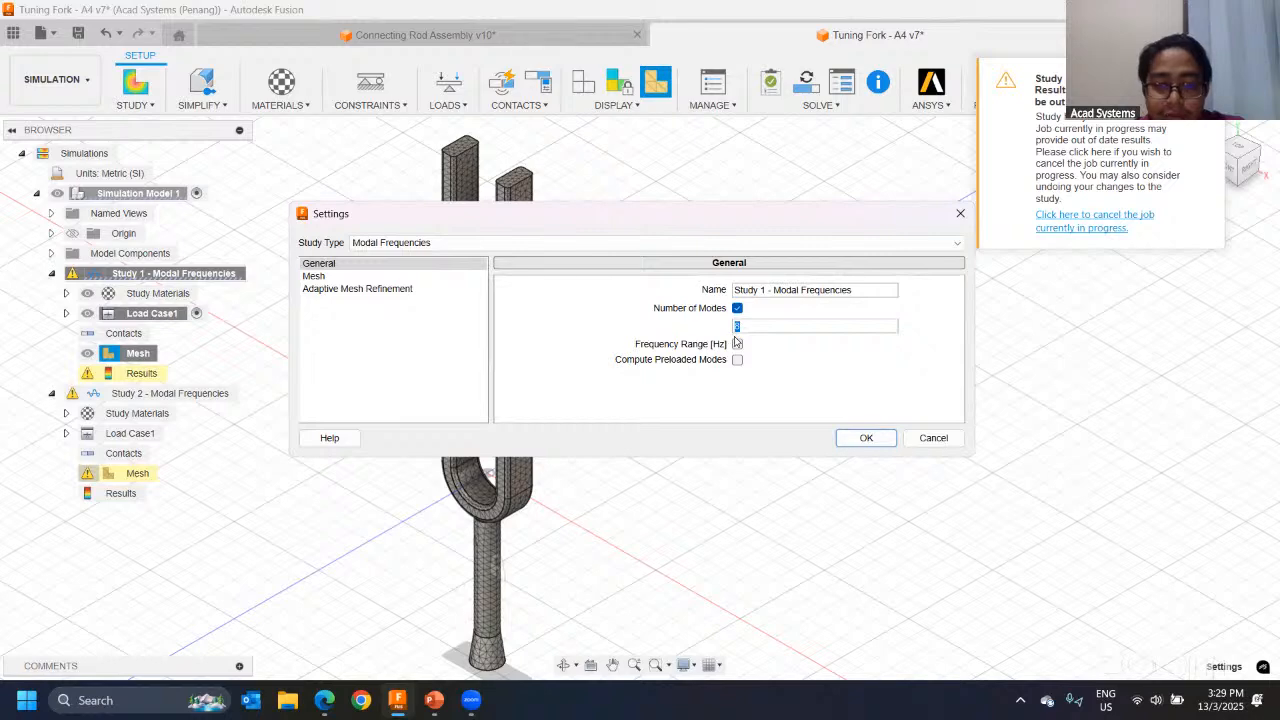
pyautogui.click(866, 437)
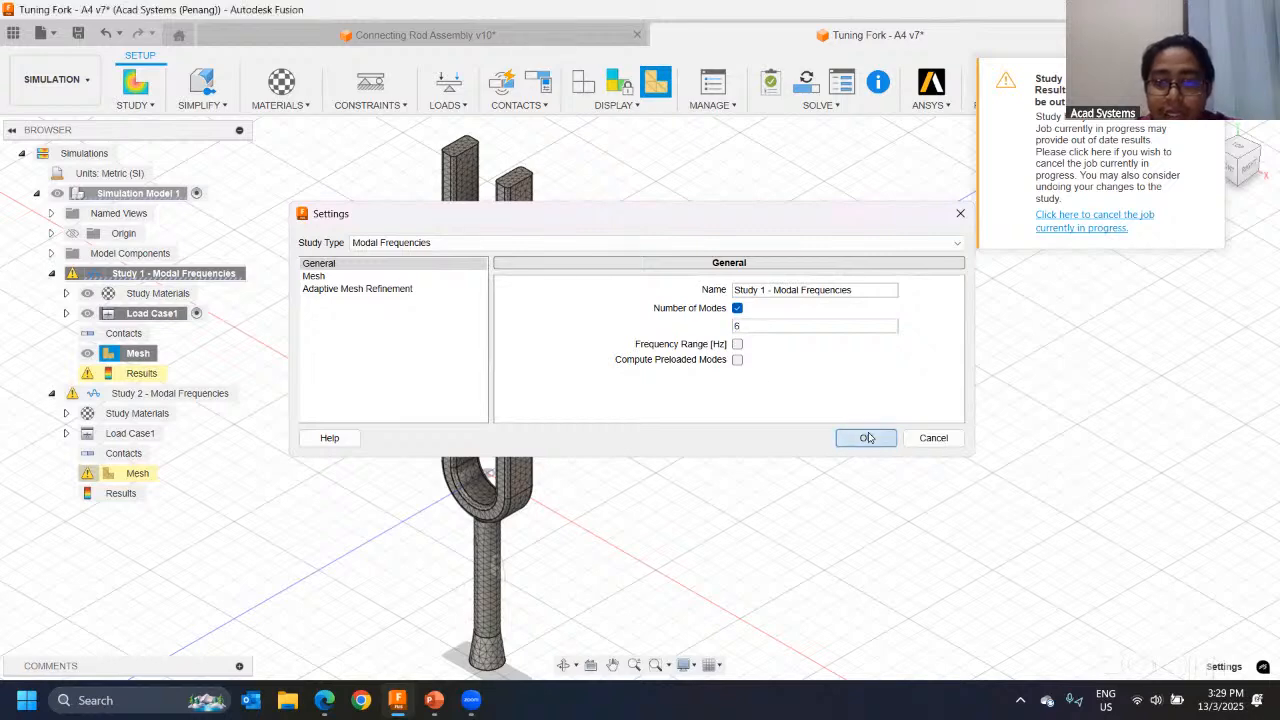
# Step: Solve Study 1 - Modal Frequencies on the lengthened tuning fork and dismiss the job status
pyautogui.click(806, 86)
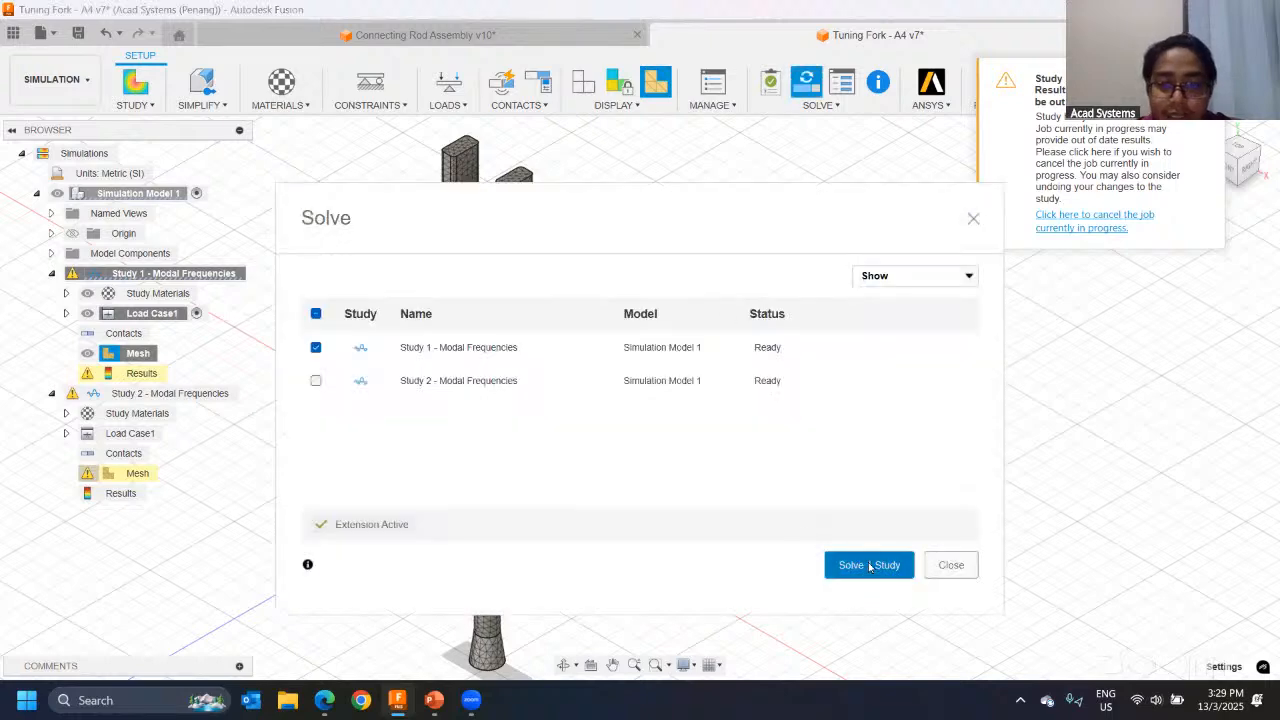
pyautogui.click(868, 563)
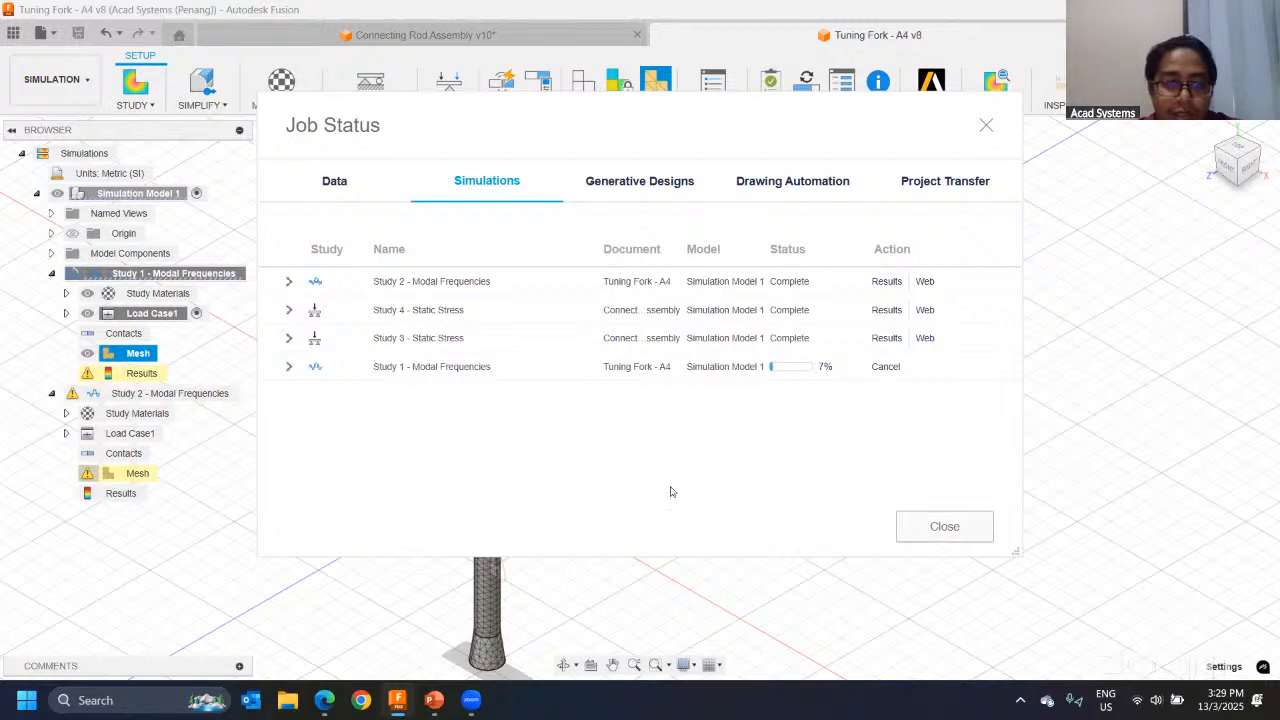
pyautogui.click(930, 528)
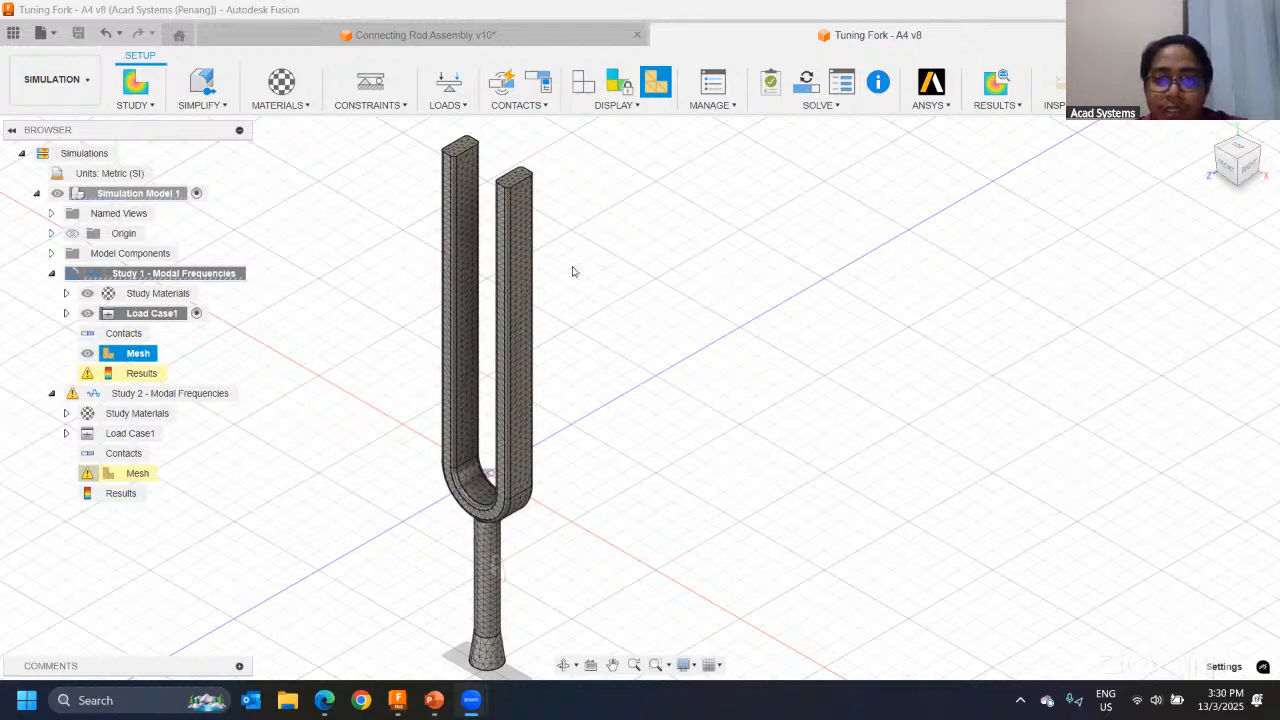
# Step: Switch to the Design workspace and return to the Simulation workspace
pyautogui.click(60, 80)
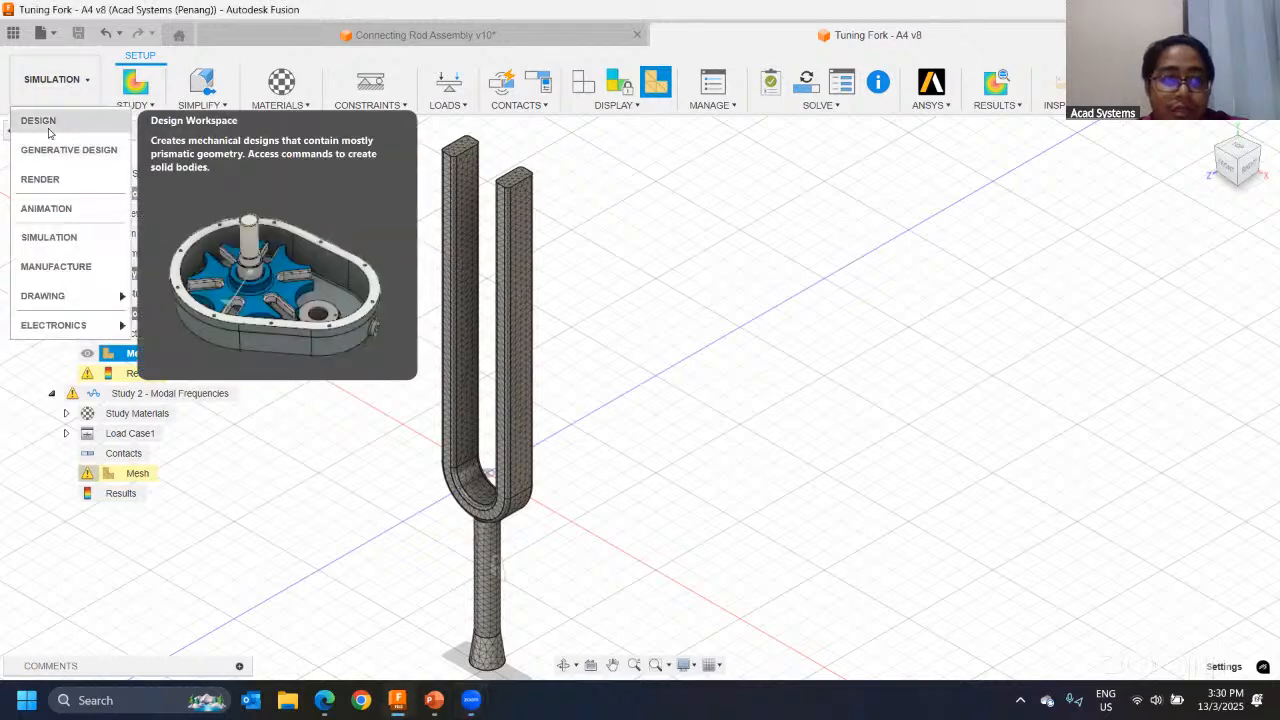
pyautogui.click(44, 124)
pyautogui.click(30, 80)
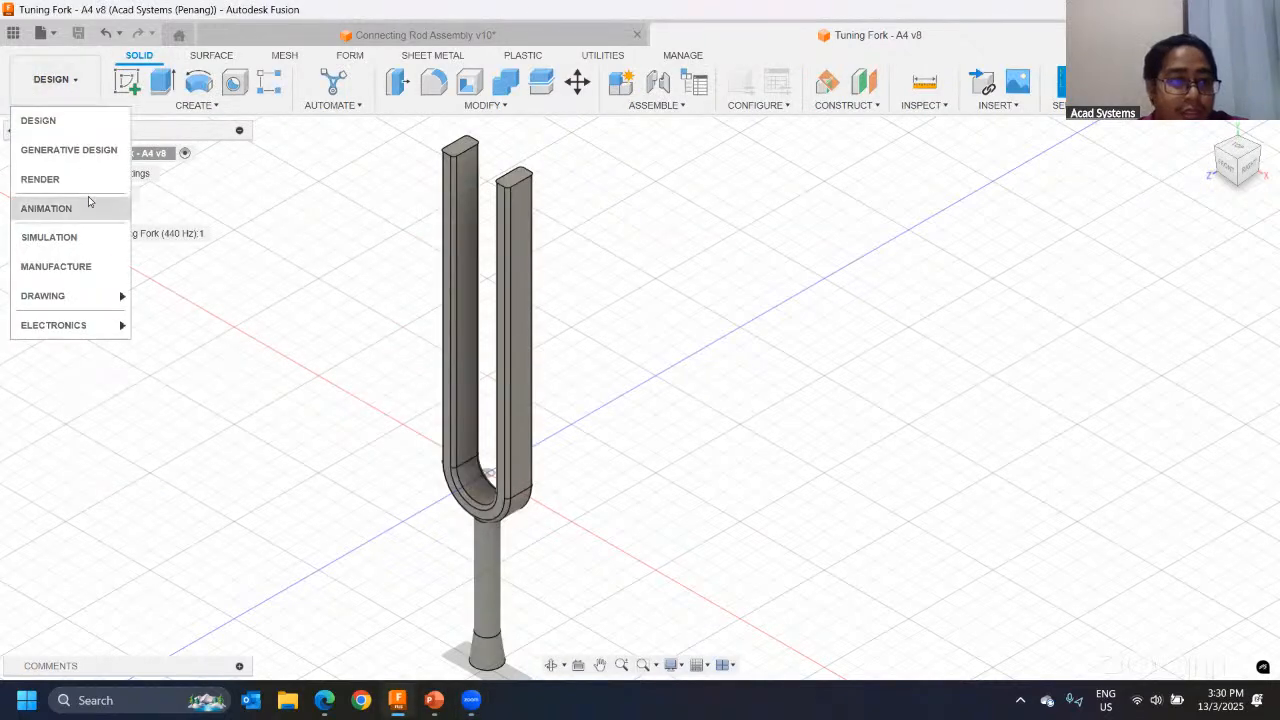
pyautogui.click(82, 242)
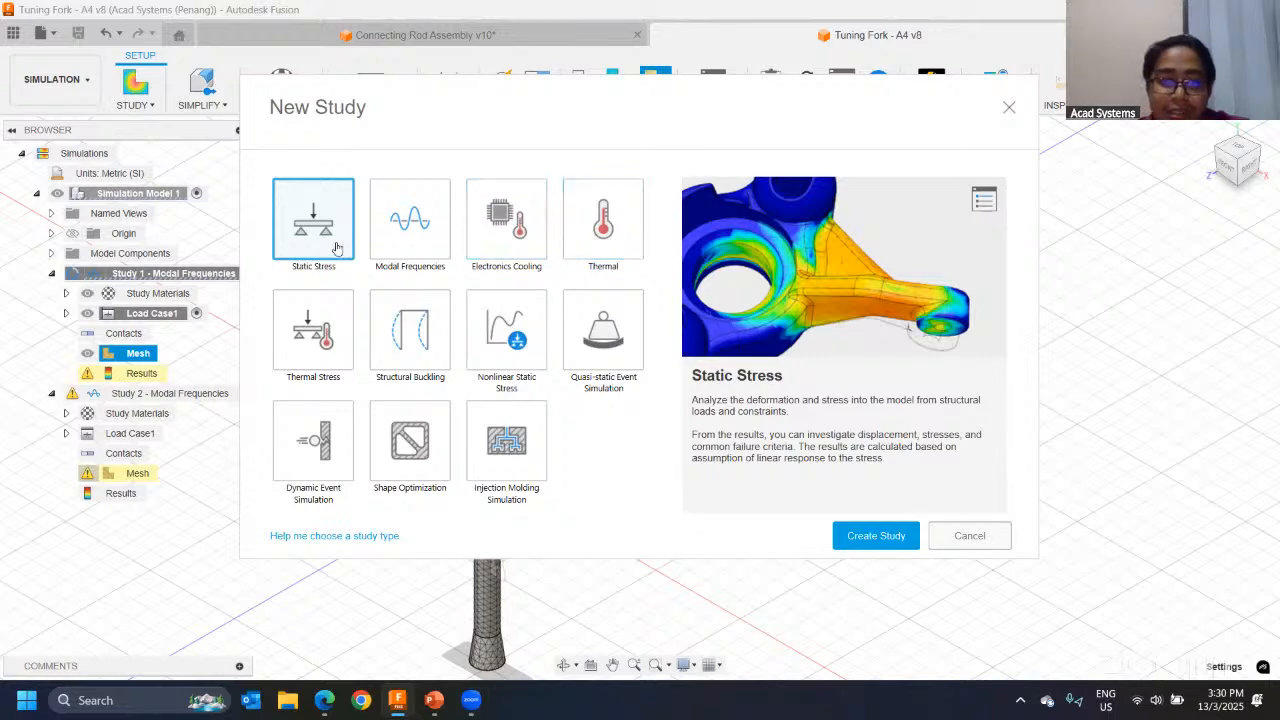
# Step: Compare the Static Stress and Modal Frequencies types offered for a new study, and exit without creating one
pyautogui.click(400, 237)
pyautogui.click(335, 229)
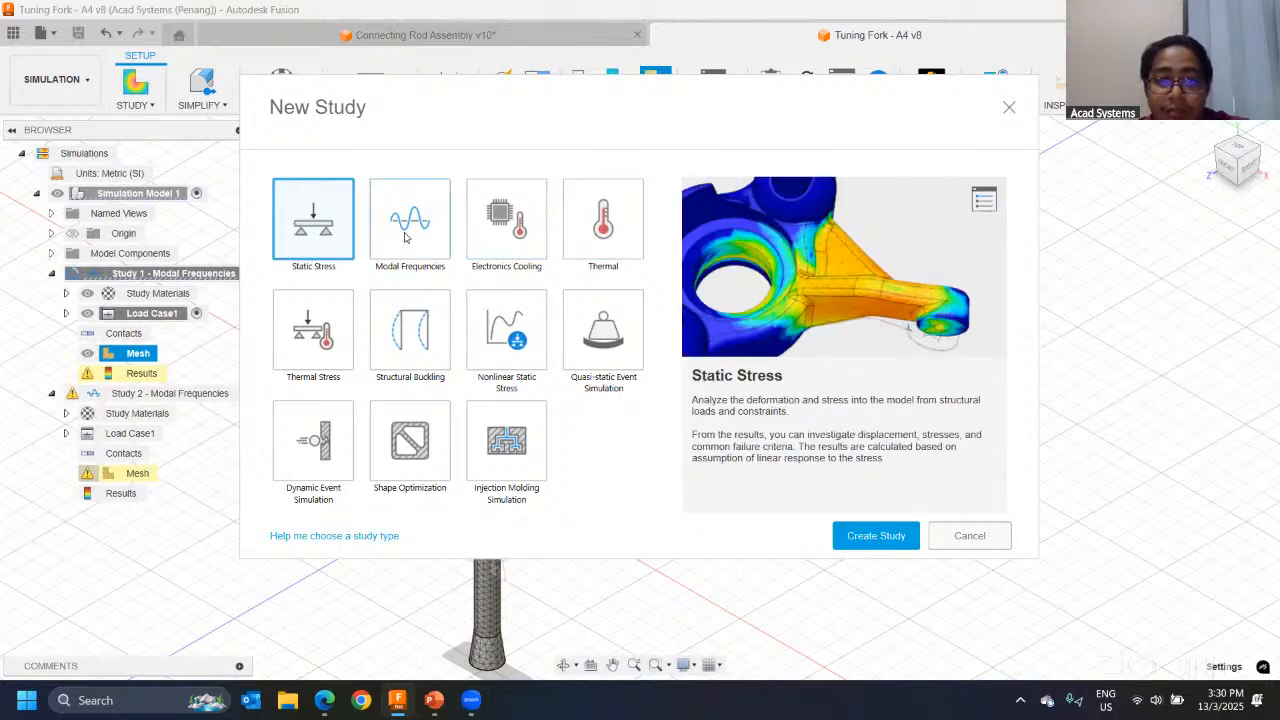
pyautogui.click(406, 238)
pyautogui.click(326, 237)
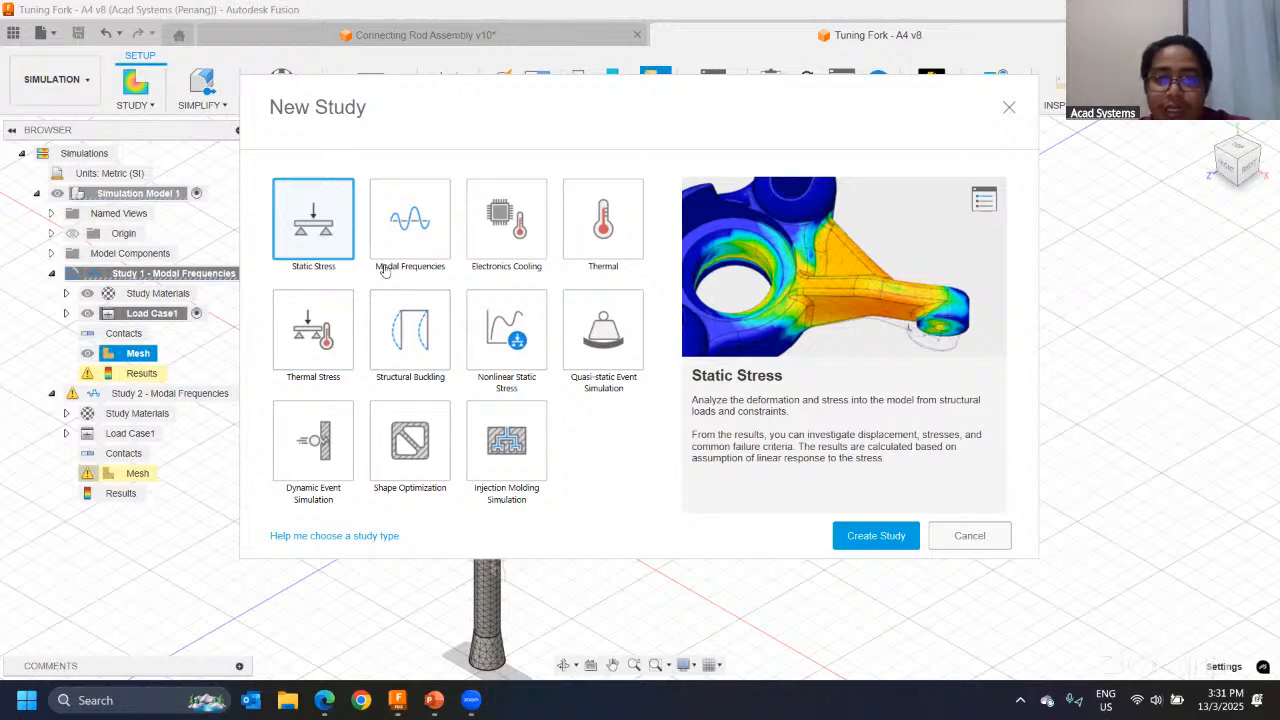
pyautogui.click(1009, 108)
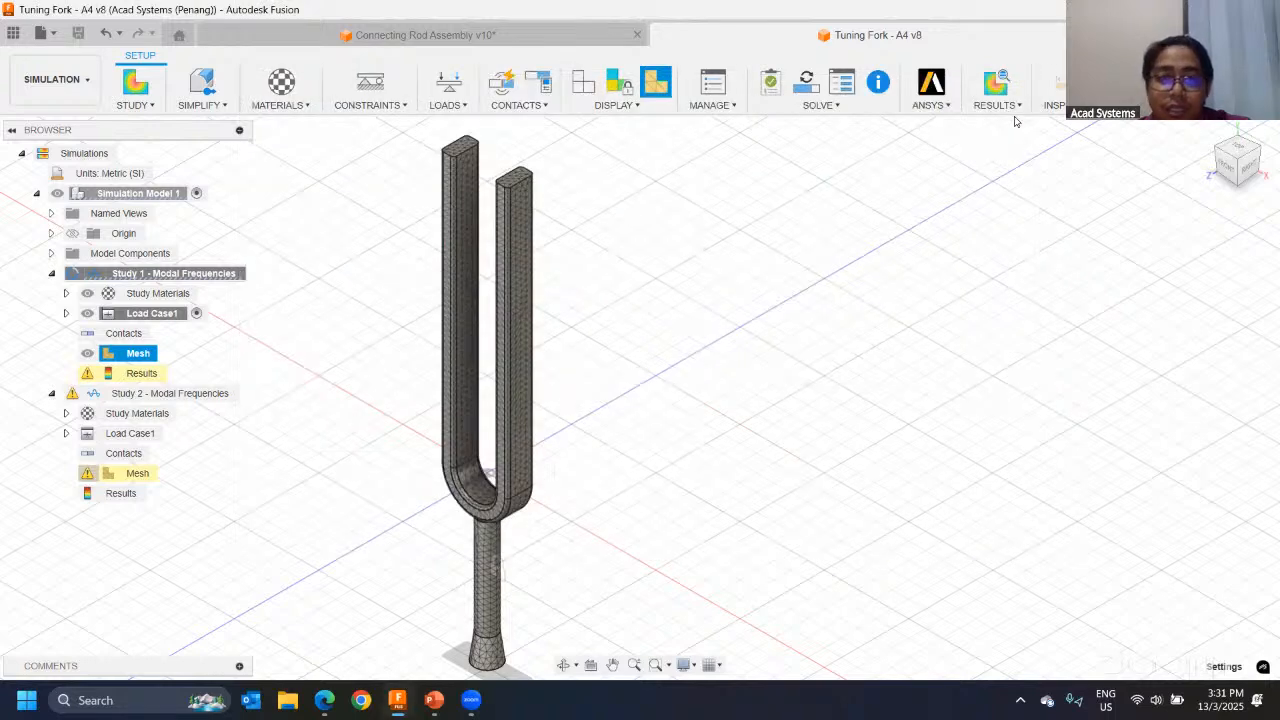
# Step: Review the frequencies of all modes in the new Study 1 results, keeping Mode 1 displayed
pyautogui.moveTo(594, 270); pyautogui.dragTo(703, 286, button='middle')
pyautogui.moveTo(790, 294); pyautogui.dragTo(666, 331, button='middle')
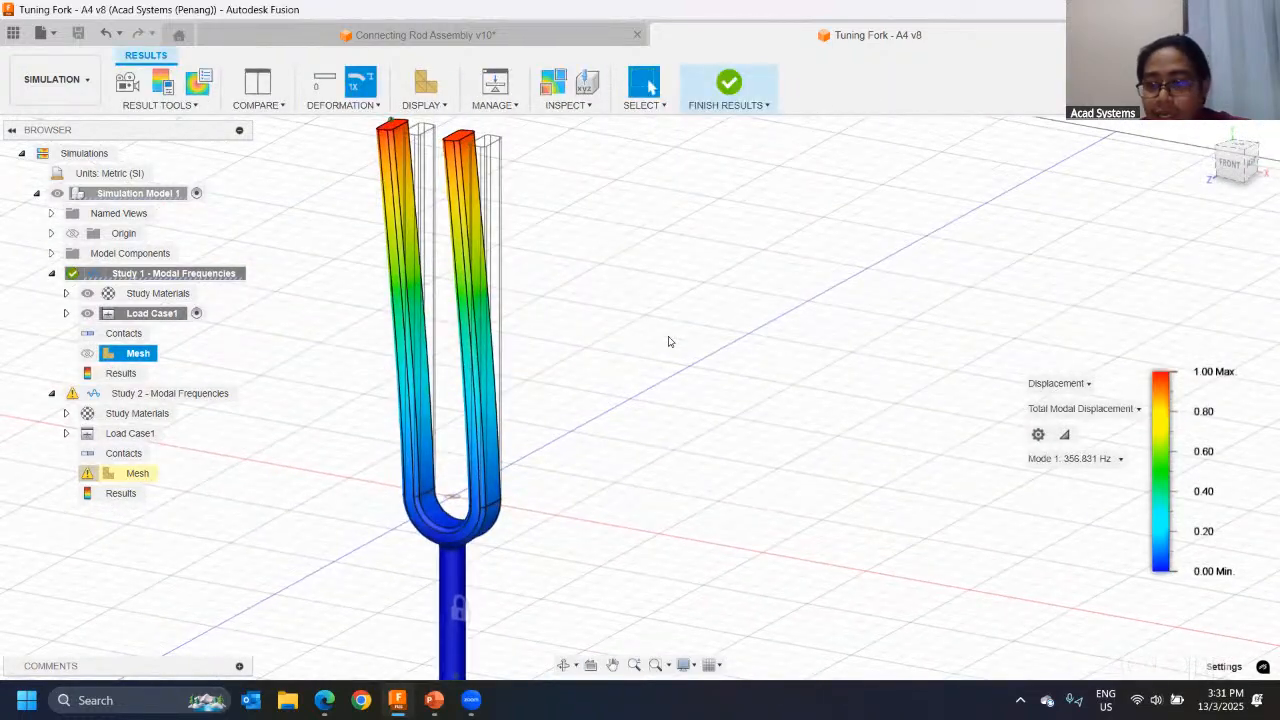
pyautogui.click(1118, 460)
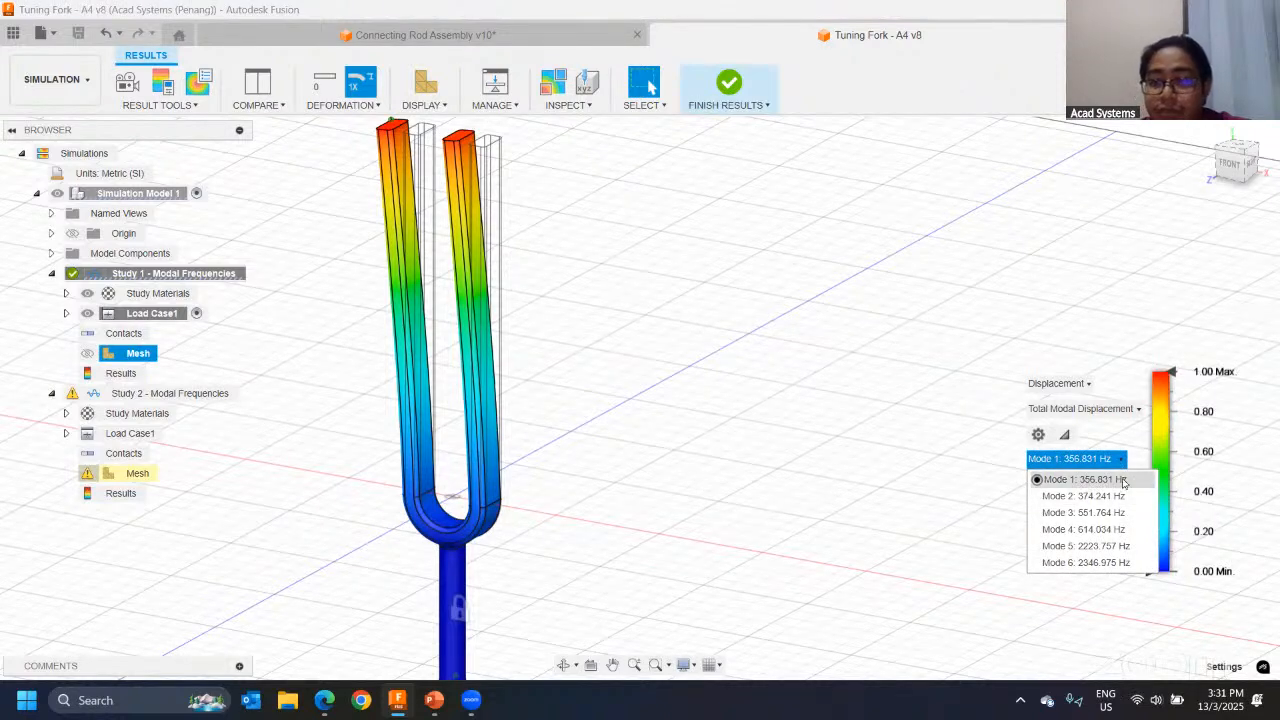
pyautogui.click(790, 358)
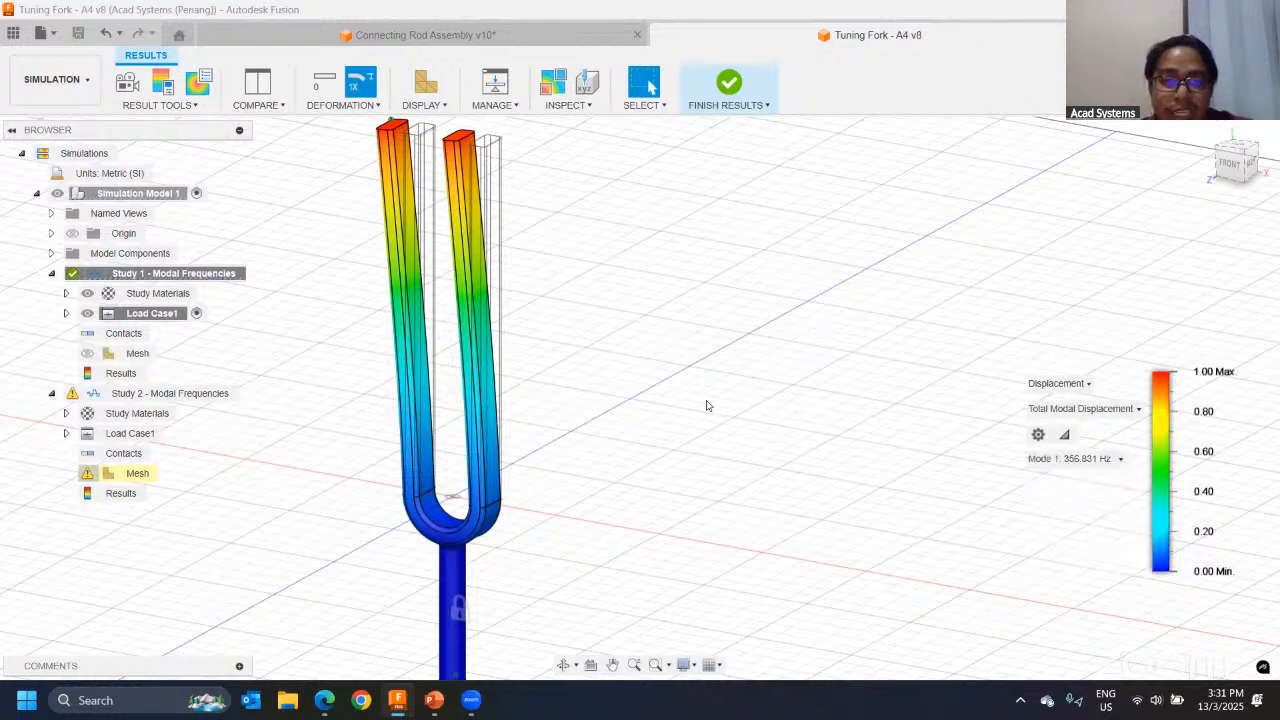
# Step: Examine the Mode 1 total modal displacement of the lengthened prongs from several angles, comparing it with the undeformed outline
pyautogui.keyDown('shift'); pyautogui.moveTo(731, 374); pyautogui.dragTo(652, 353, button='middle'); pyautogui.keyUp('shift')
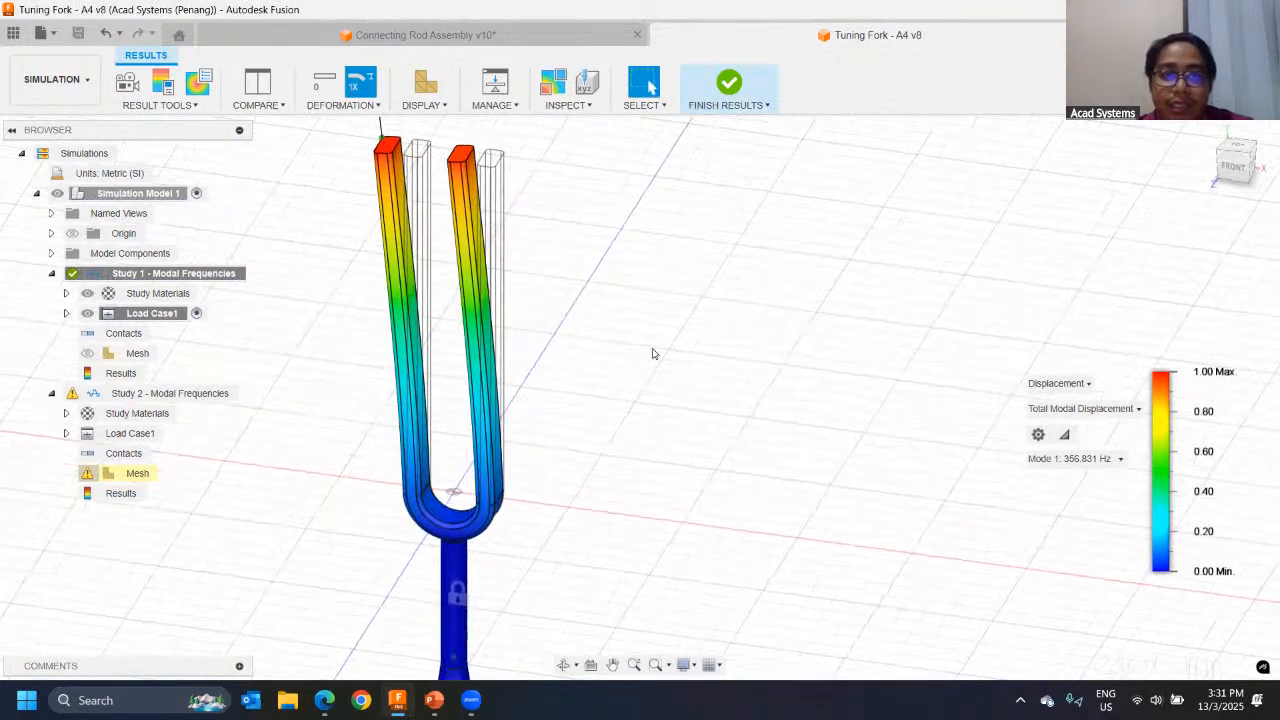
pyautogui.scroll(-2, 654, 353)
pyautogui.moveTo(634, 256); pyautogui.dragTo(797, 250, button='middle')
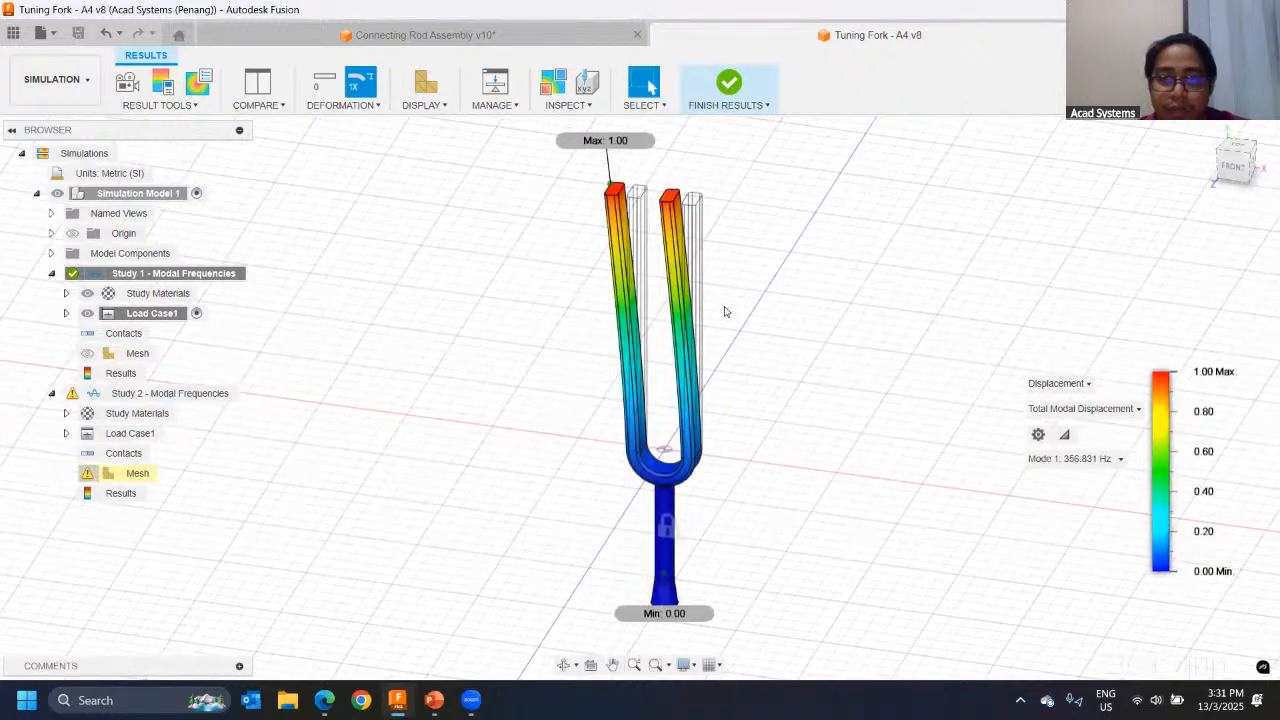
pyautogui.scroll(-1, 749, 297)
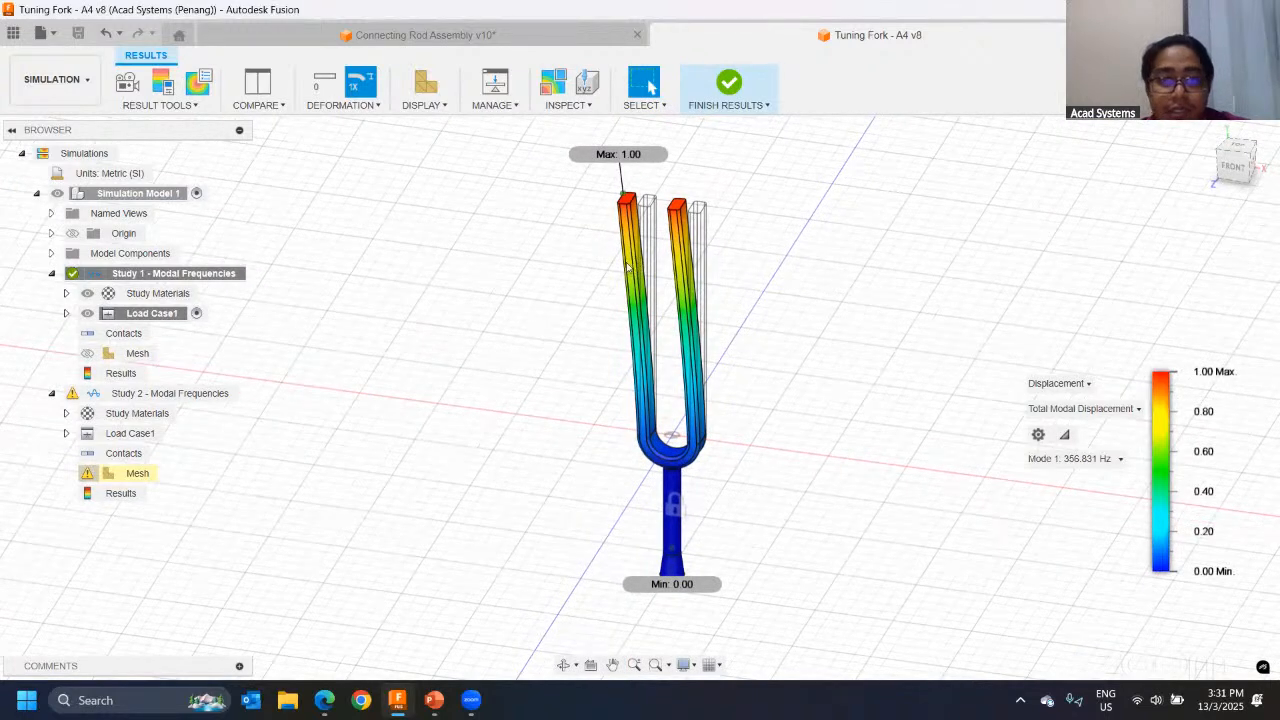
pyautogui.keyDown('shift'); pyautogui.moveTo(627, 265); pyautogui.dragTo(704, 294, button='middle'); pyautogui.keyUp('shift')
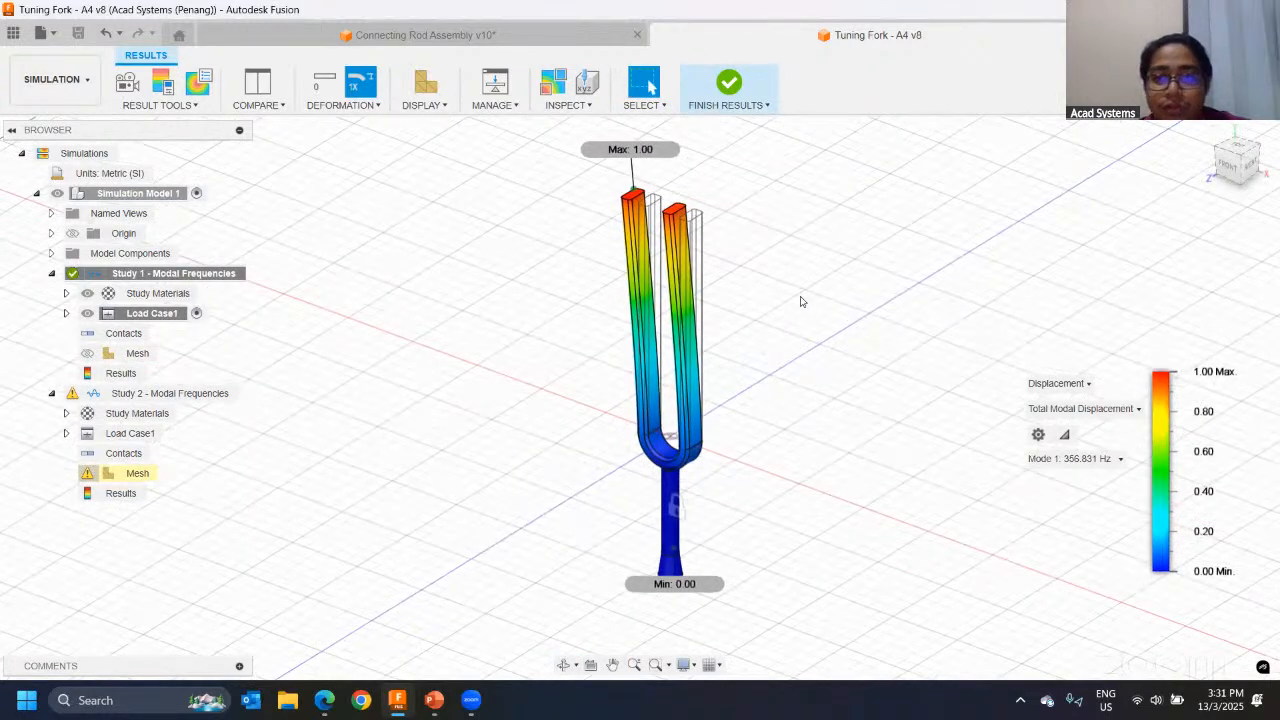
pyautogui.keyDown('shift'); pyautogui.moveTo(546, 237); pyautogui.dragTo(711, 243, button='middle'); pyautogui.keyUp('shift')
pyautogui.scroll(3, 729, 200)
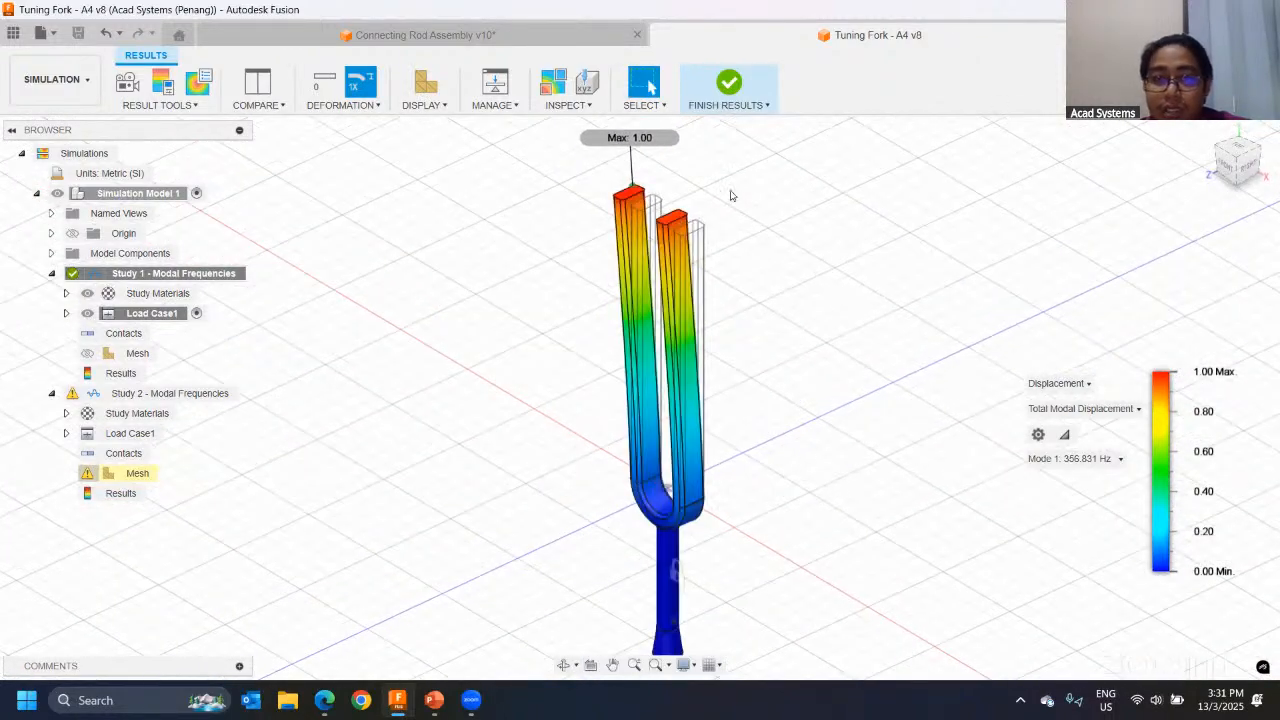
pyautogui.moveTo(757, 280); pyautogui.dragTo(666, 340, button='middle')
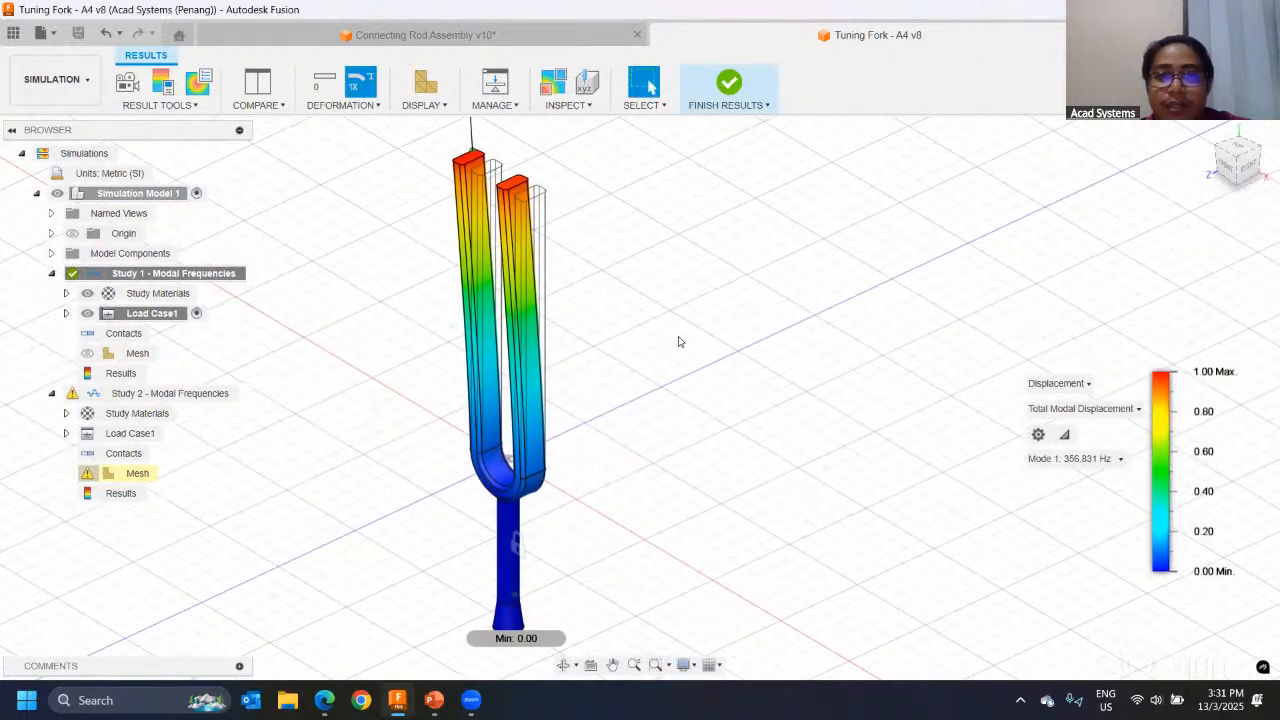